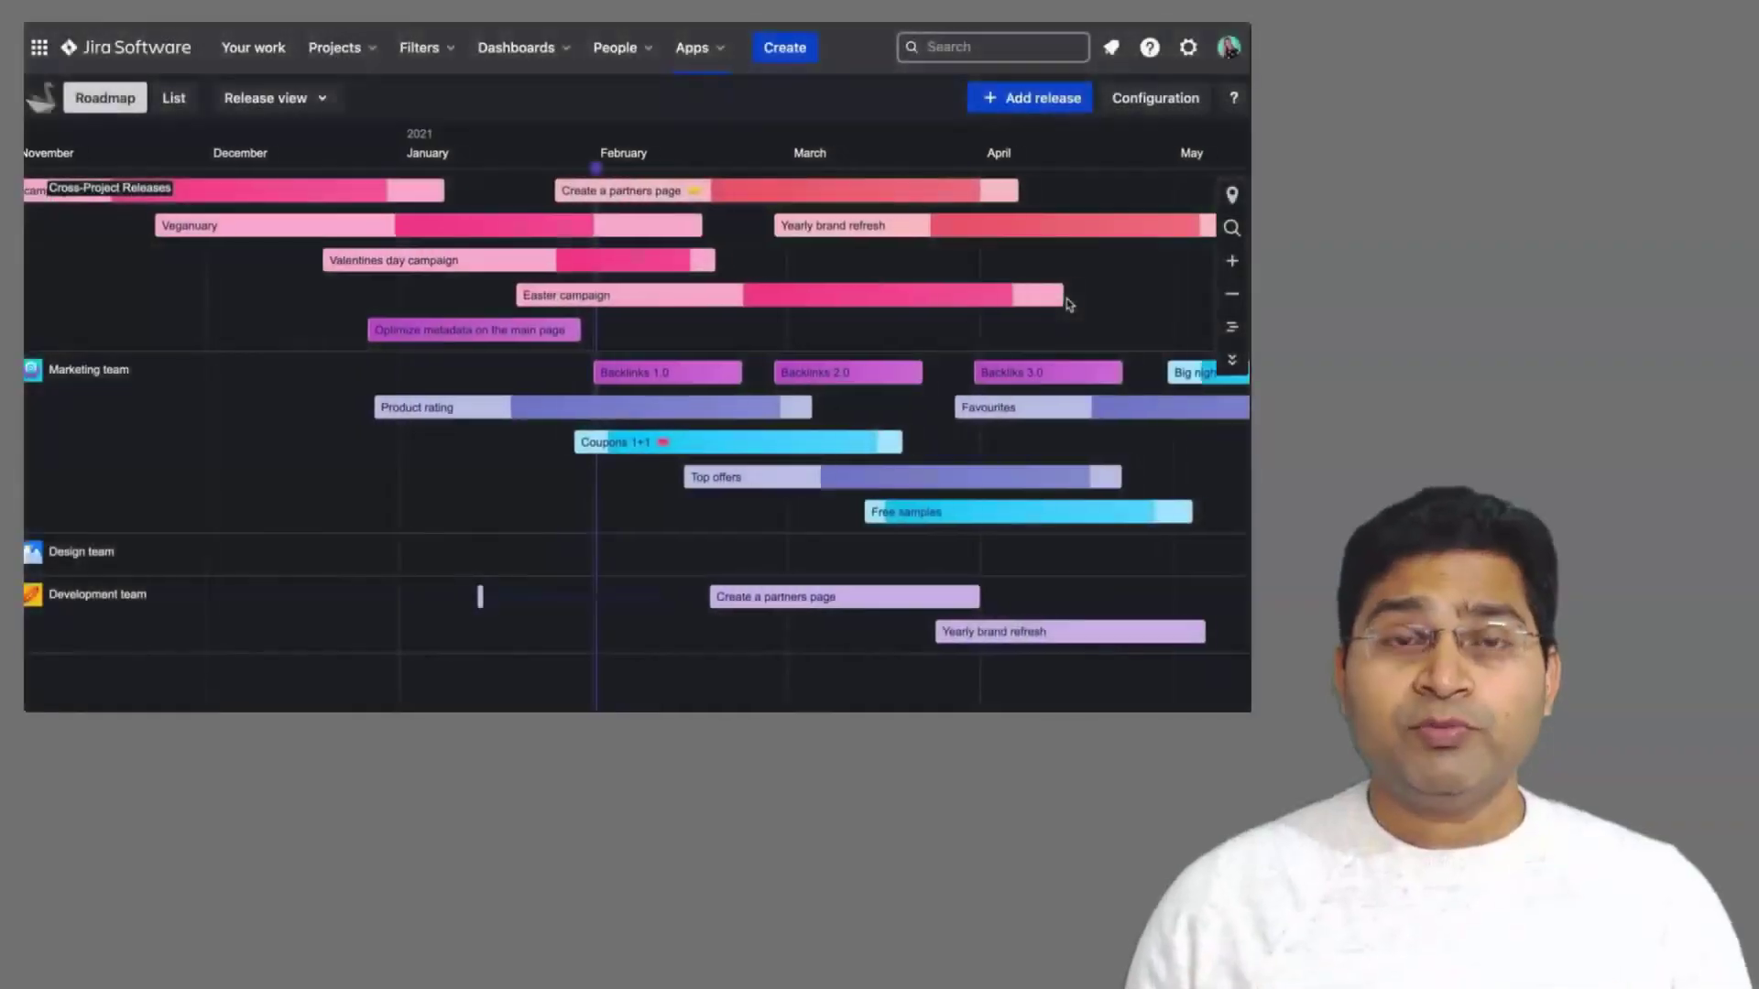
Step: Turn off Dark mode in the roadmap configuration so the release roadmap shows in light theme
{"action": "scroll", "coordinate": [1067, 304], "scroll_direction": "left", "scroll_amount": 3}
{"action": "left_click", "coordinate": [1206, 95]}
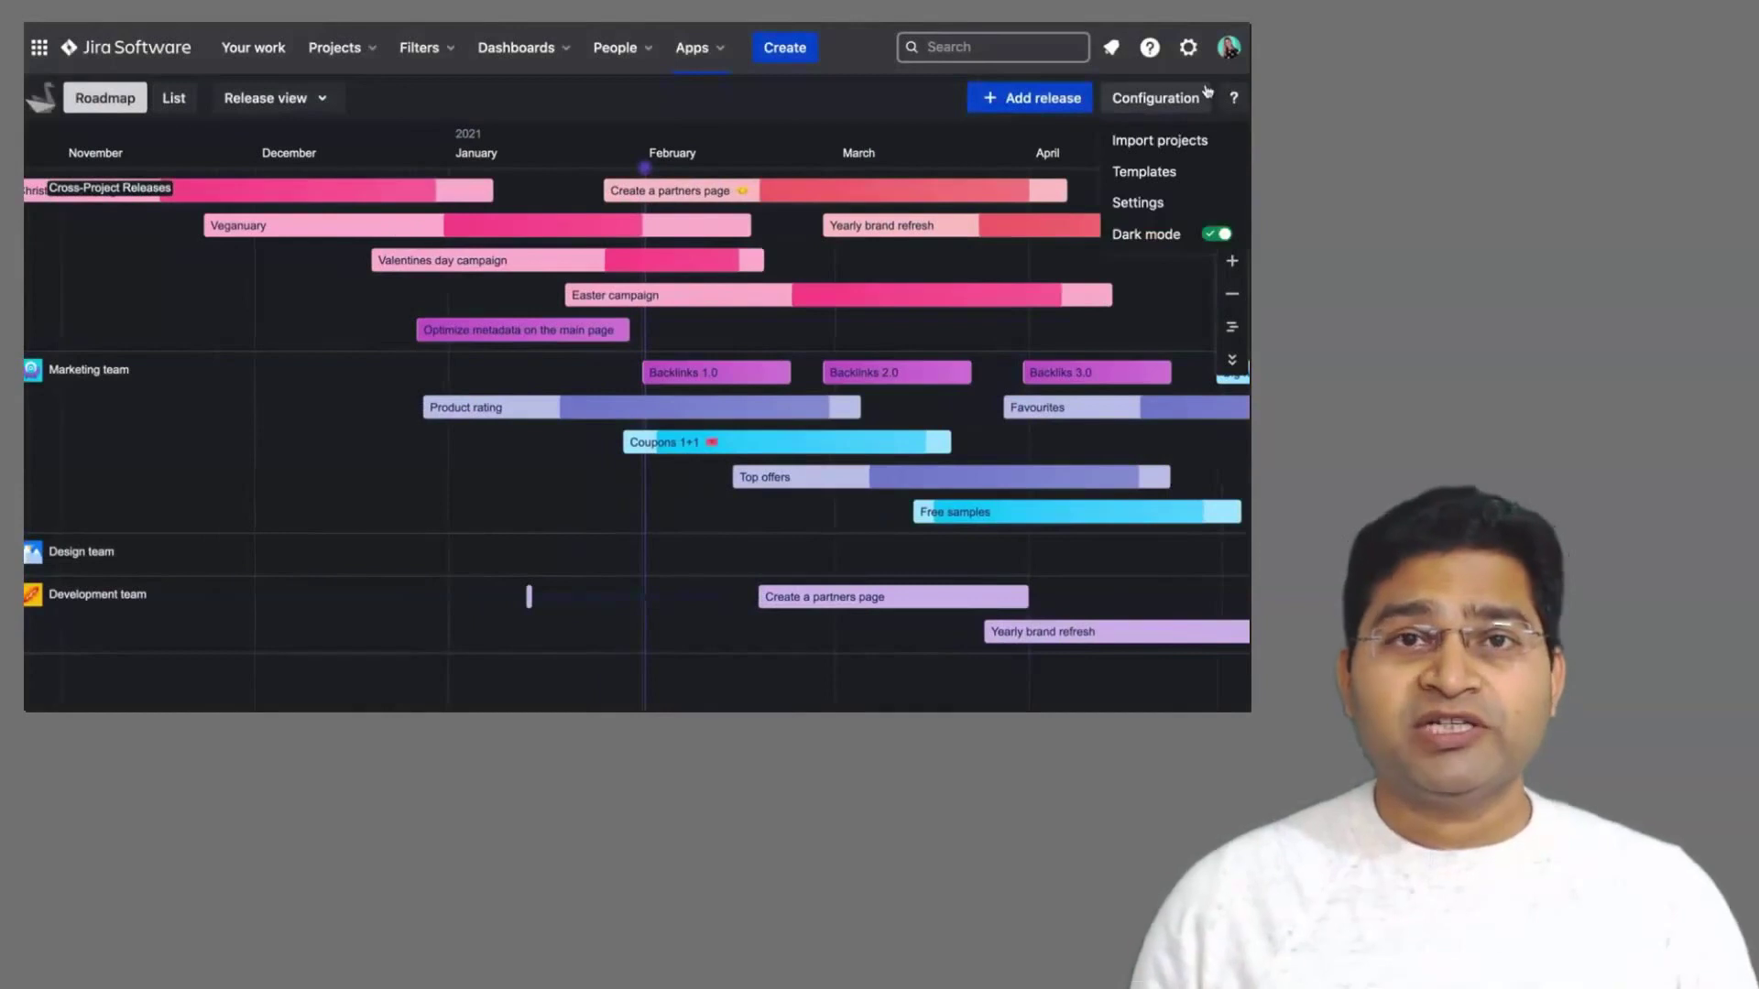
{"action": "left_click", "coordinate": [1152, 233]}
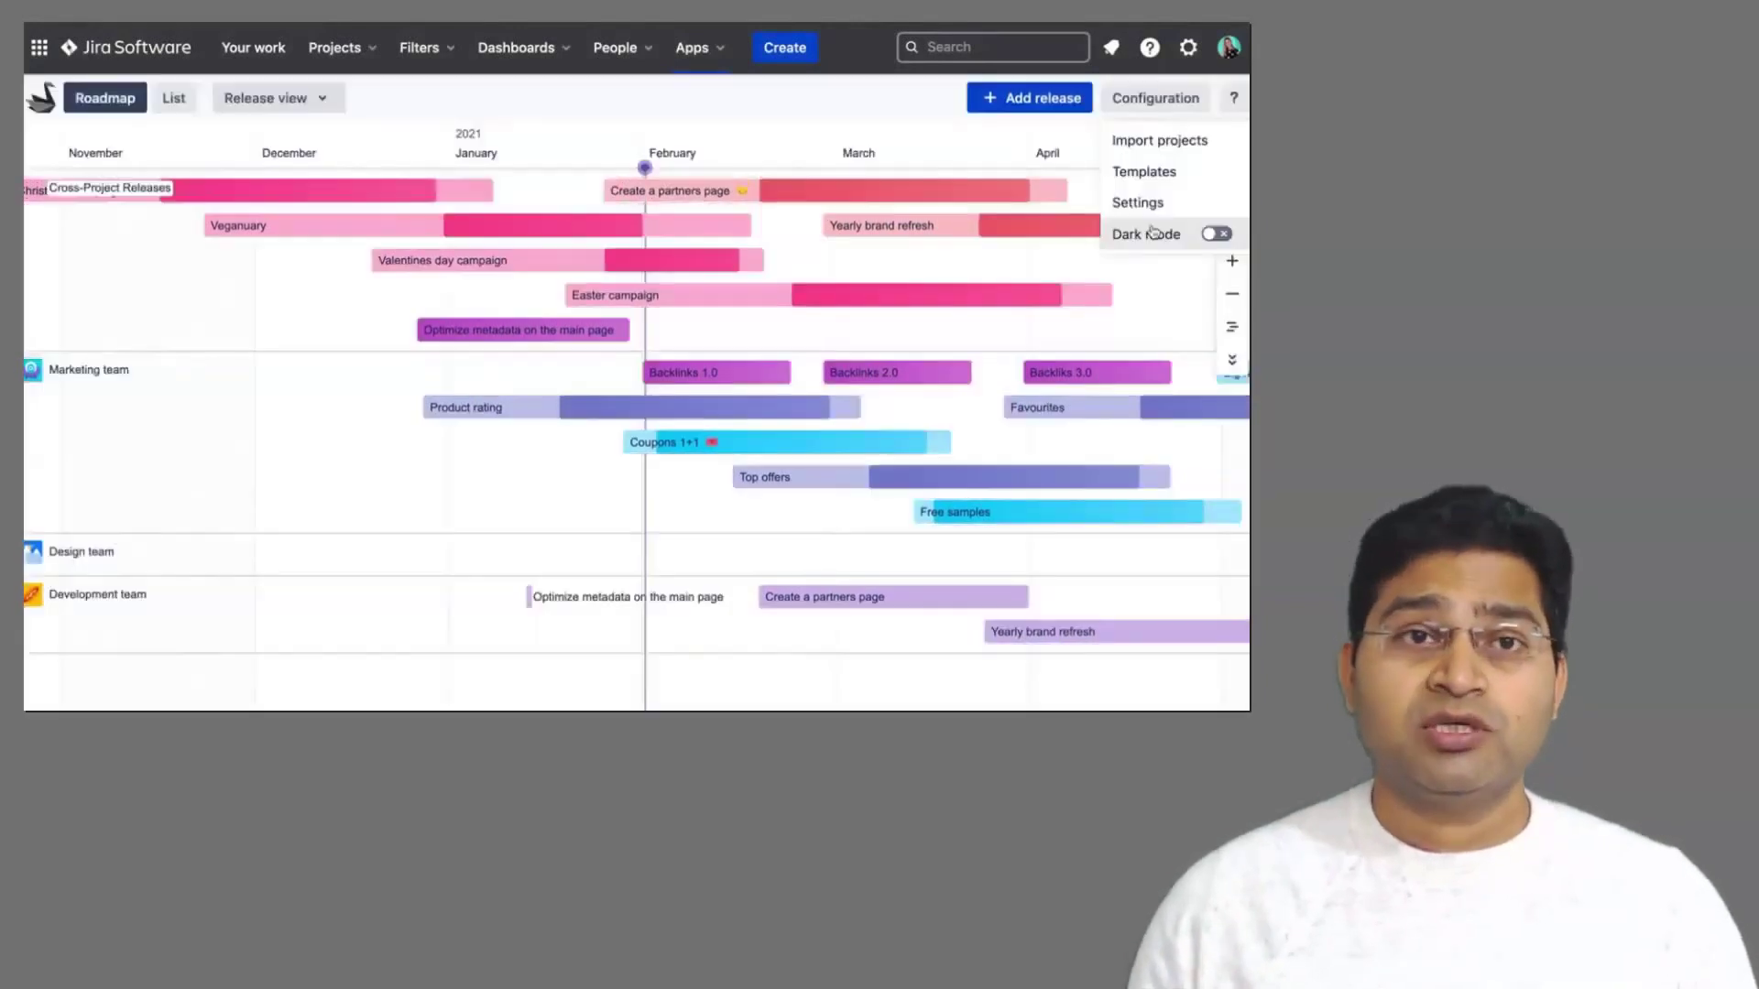
{"action": "left_click", "coordinate": [779, 229]}
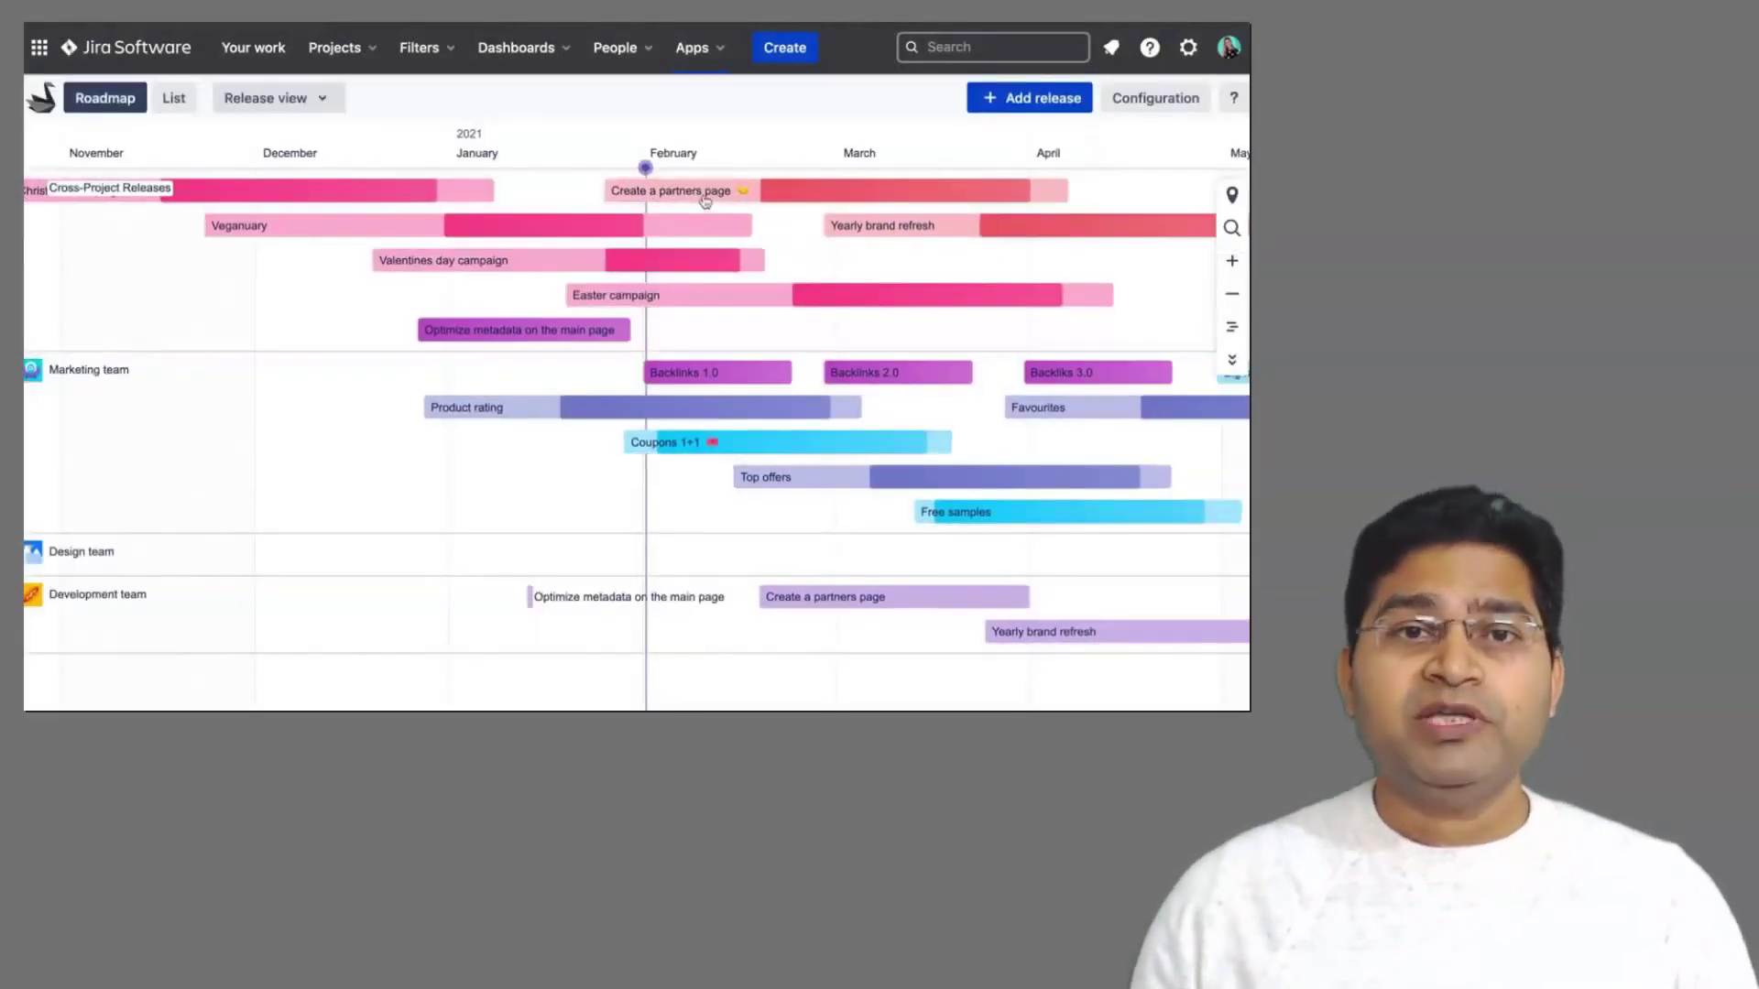
{"action": "left_click", "coordinate": [706, 201]}
{"action": "scroll", "coordinate": [960, 337], "scroll_direction": "down", "scroll_amount": 2}
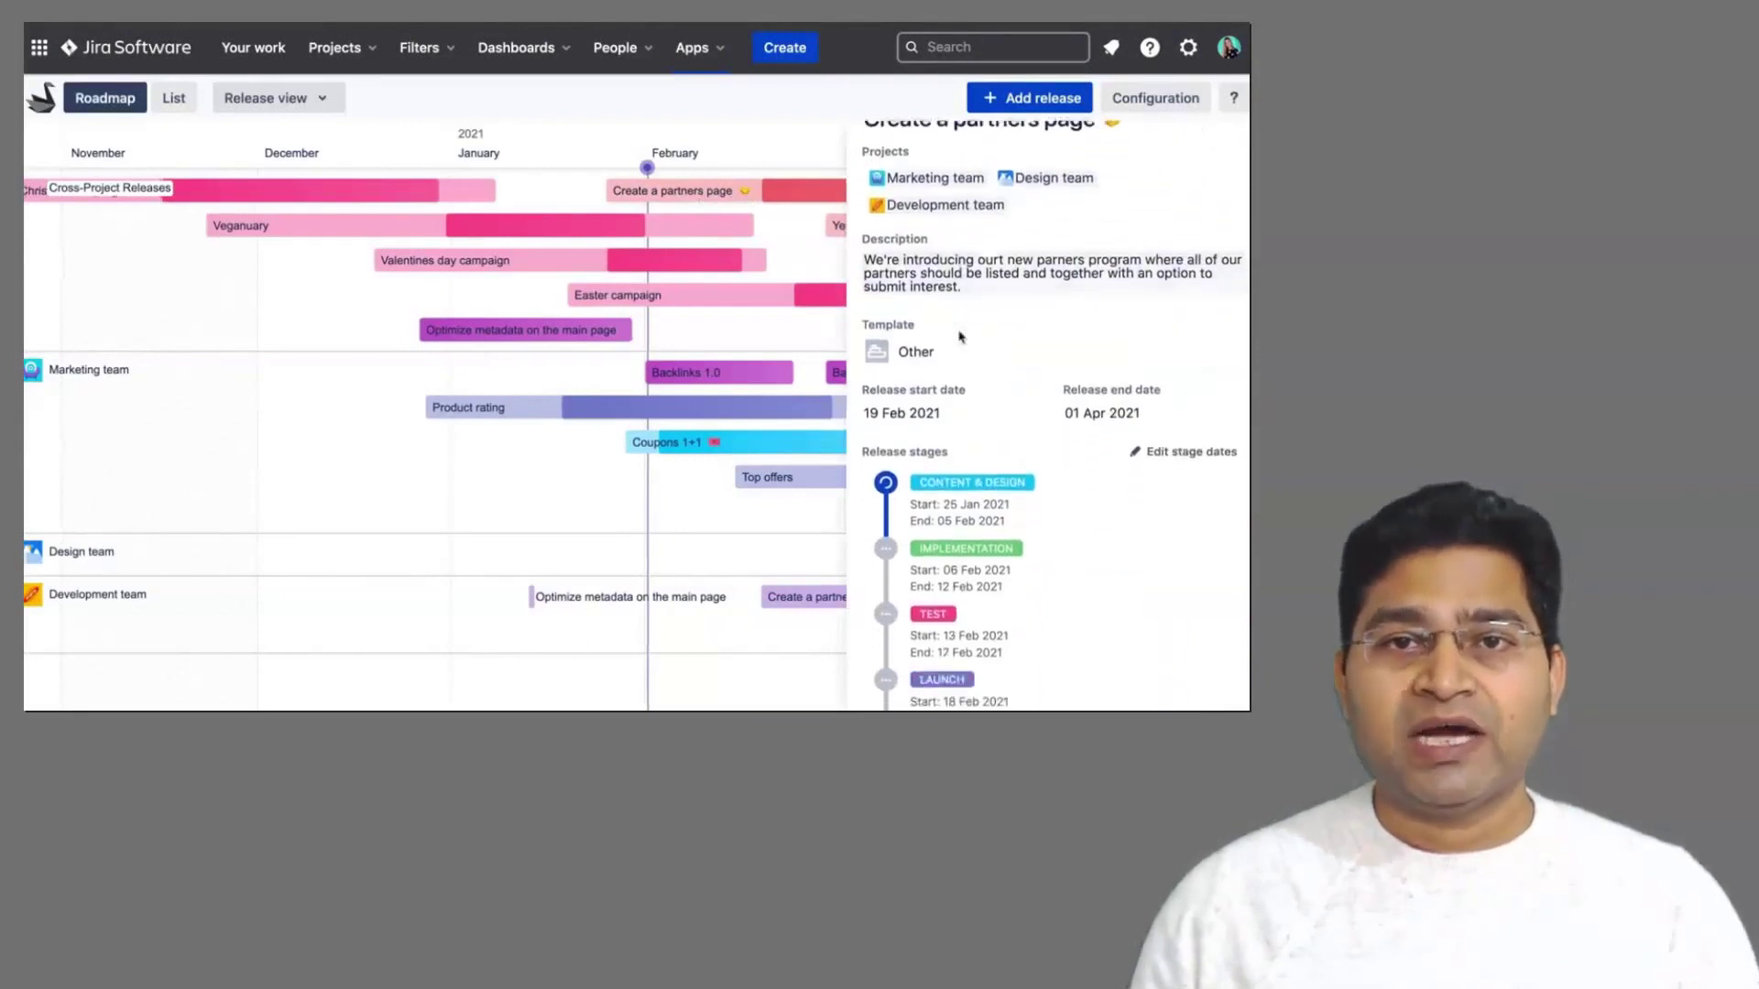
{"action": "scroll", "coordinate": [960, 338], "scroll_direction": "down", "scroll_amount": 3}
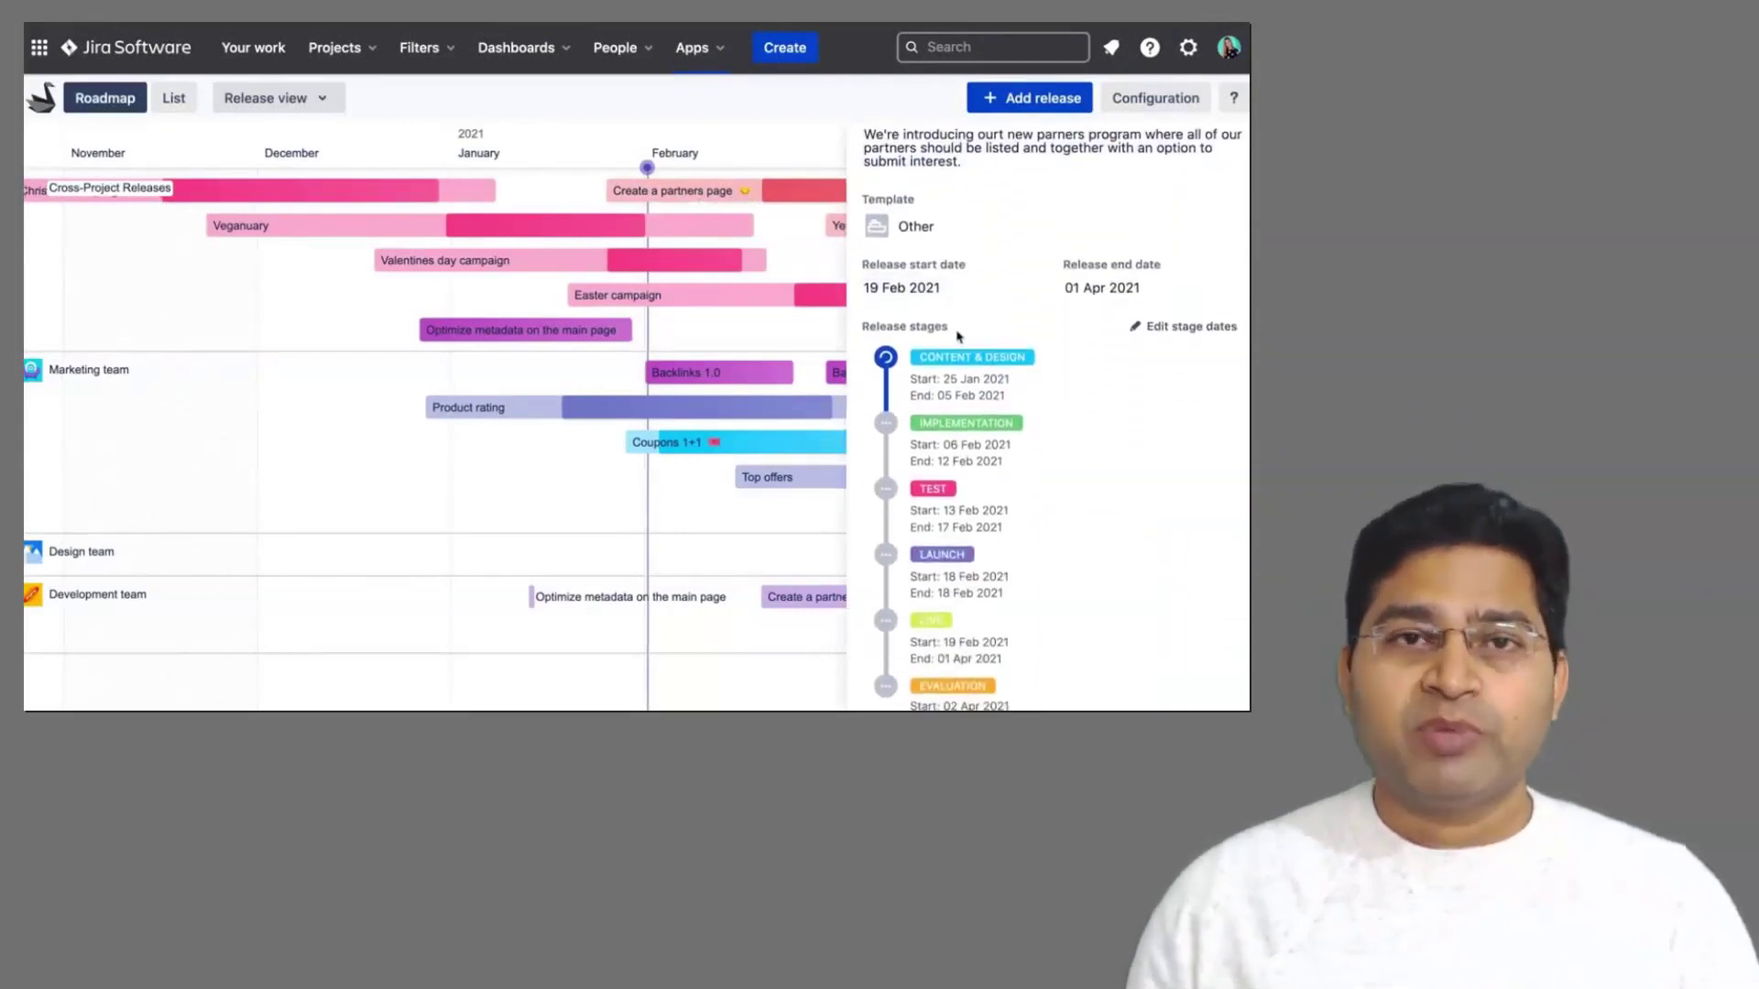
{"action": "scroll", "coordinate": [958, 337], "scroll_direction": "up", "scroll_amount": 5}
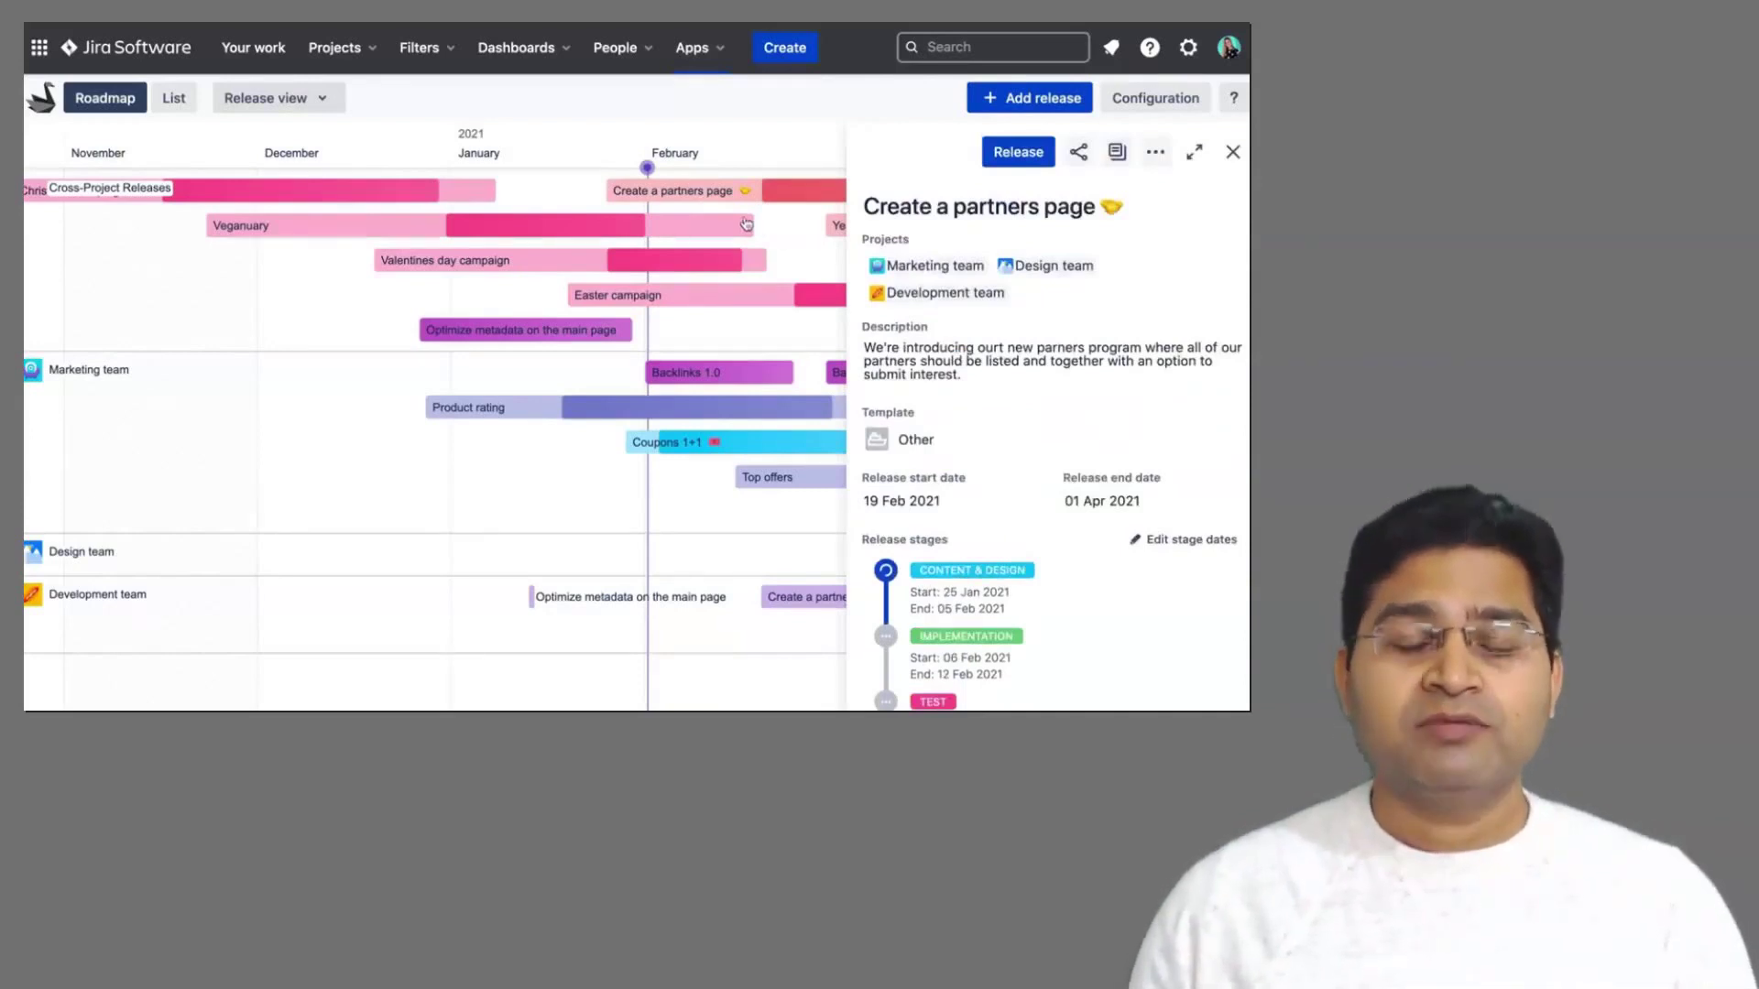
{"action": "scroll", "coordinate": [954, 321], "scroll_direction": "down", "scroll_amount": 6}
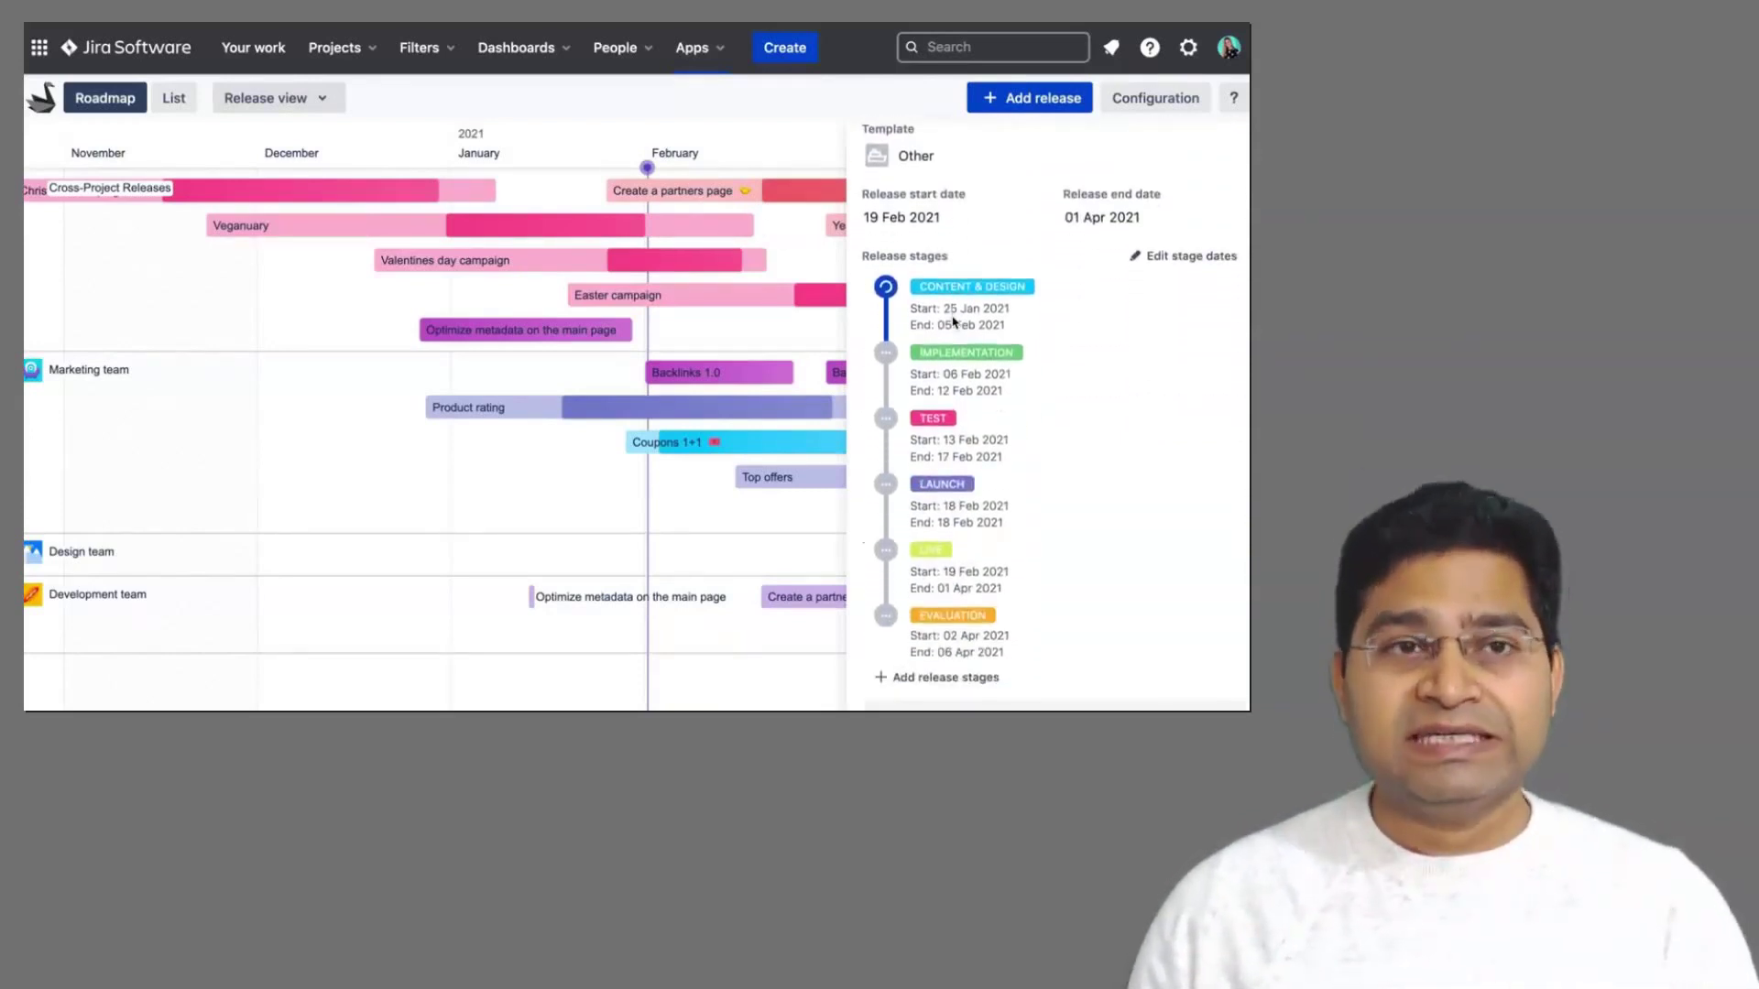
{"action": "scroll", "coordinate": [954, 320], "scroll_direction": "down", "scroll_amount": 8}
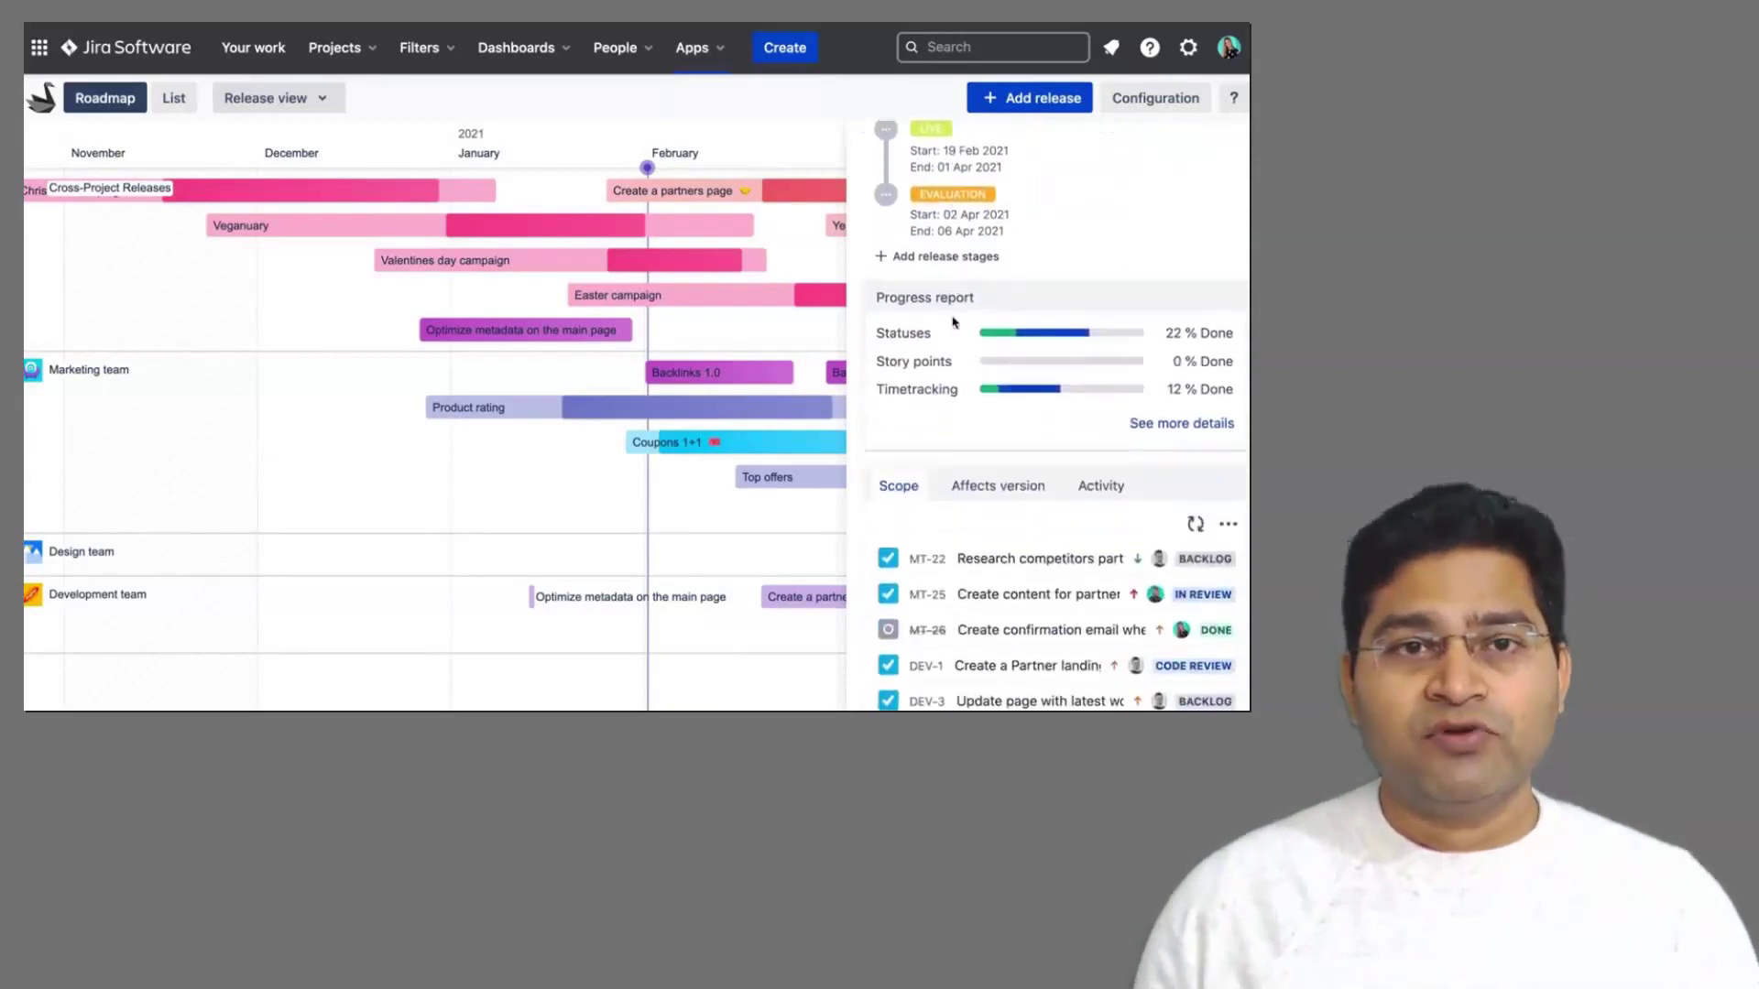
{"action": "scroll", "coordinate": [953, 322], "scroll_direction": "down", "scroll_amount": 1}
{"action": "scroll", "coordinate": [953, 322], "scroll_direction": "up", "scroll_amount": 12}
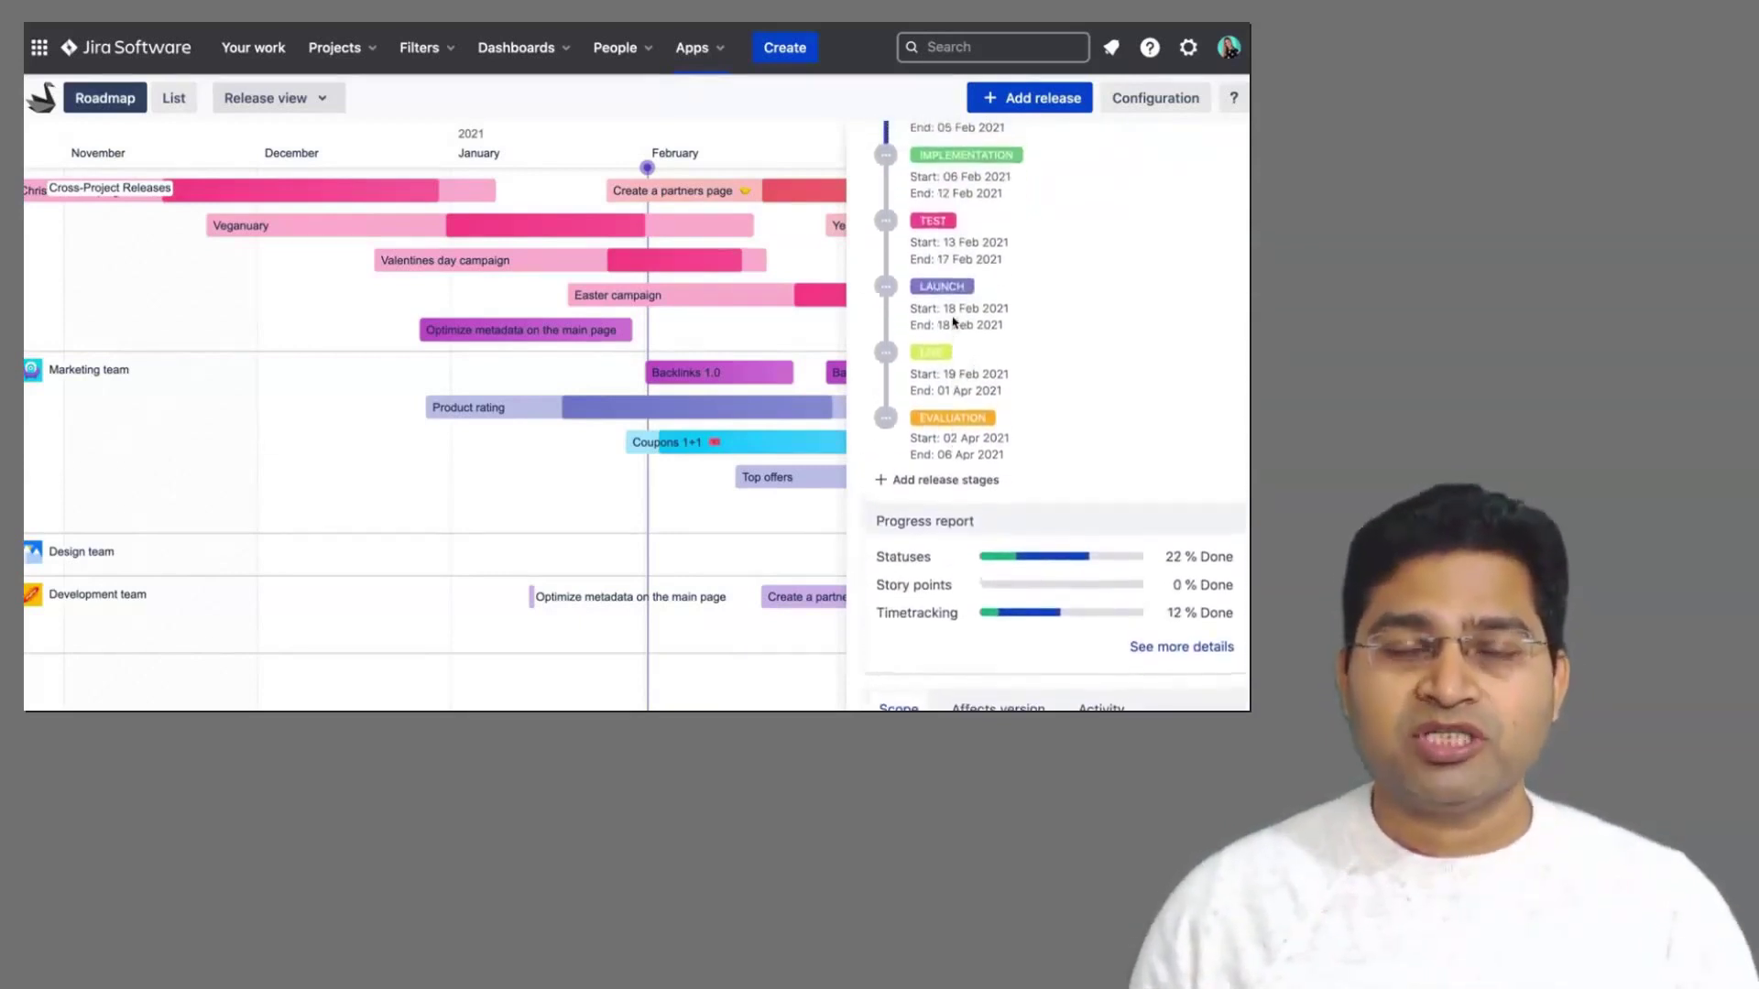
{"action": "scroll", "coordinate": [954, 322], "scroll_direction": "up", "scroll_amount": 3}
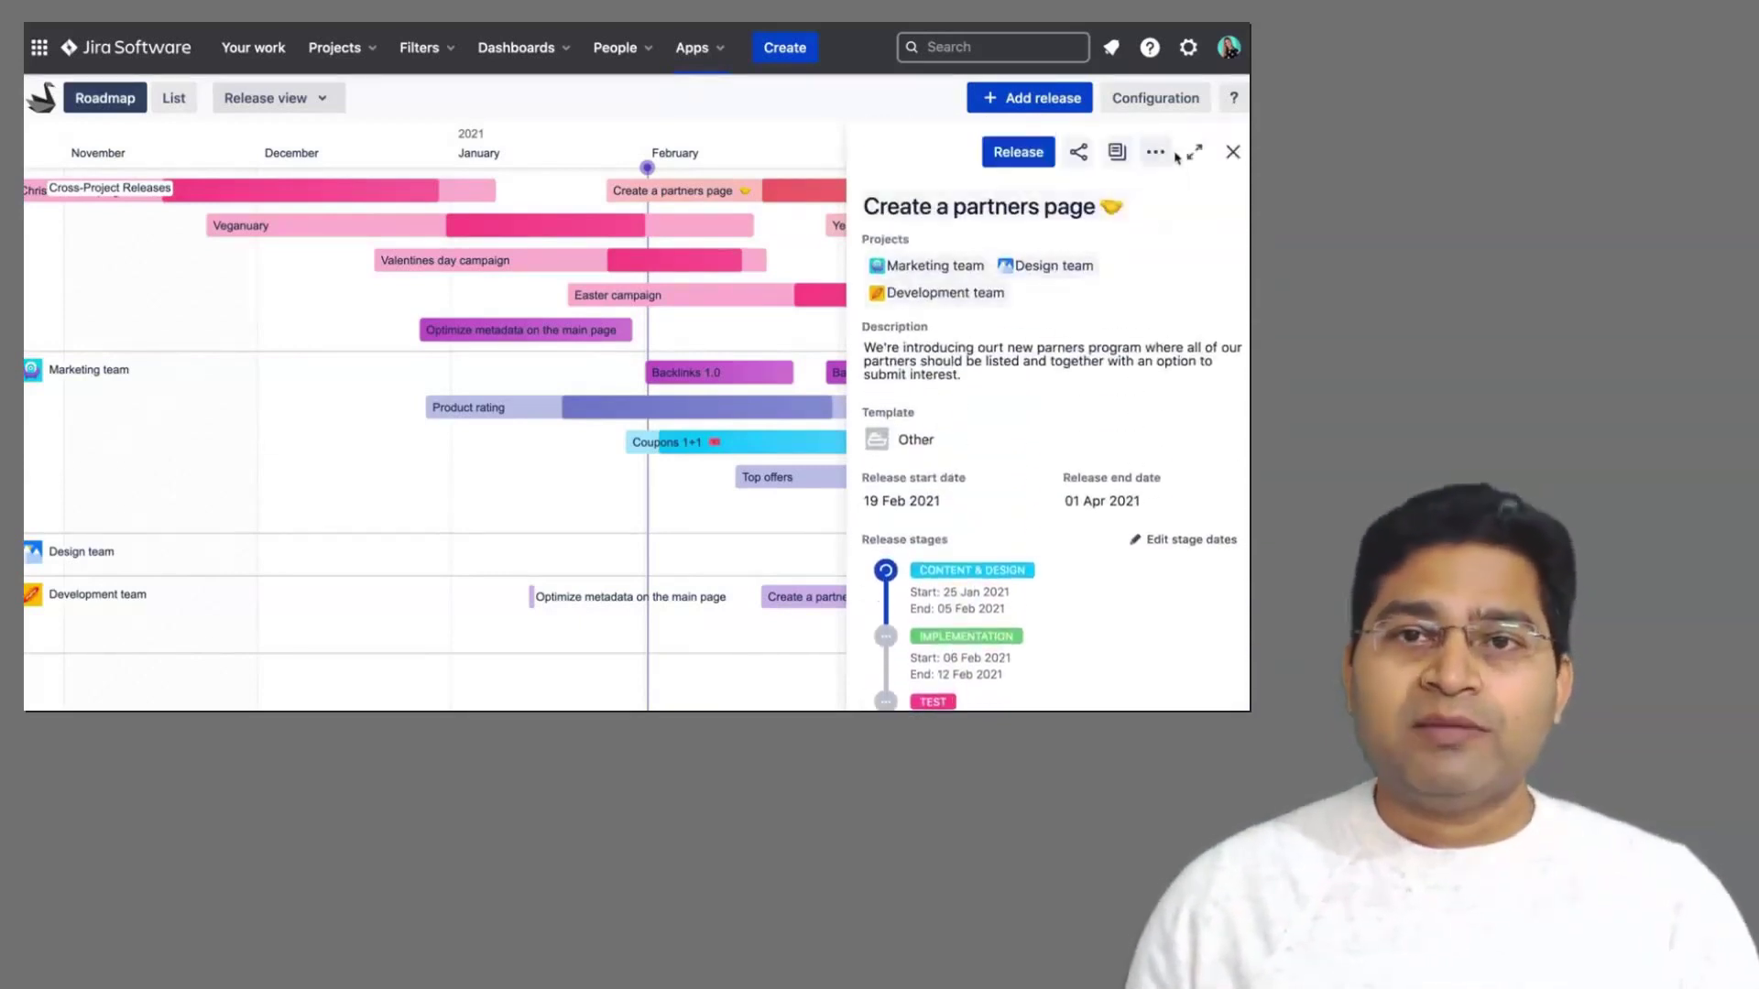
{"action": "left_click", "coordinate": [1191, 152]}
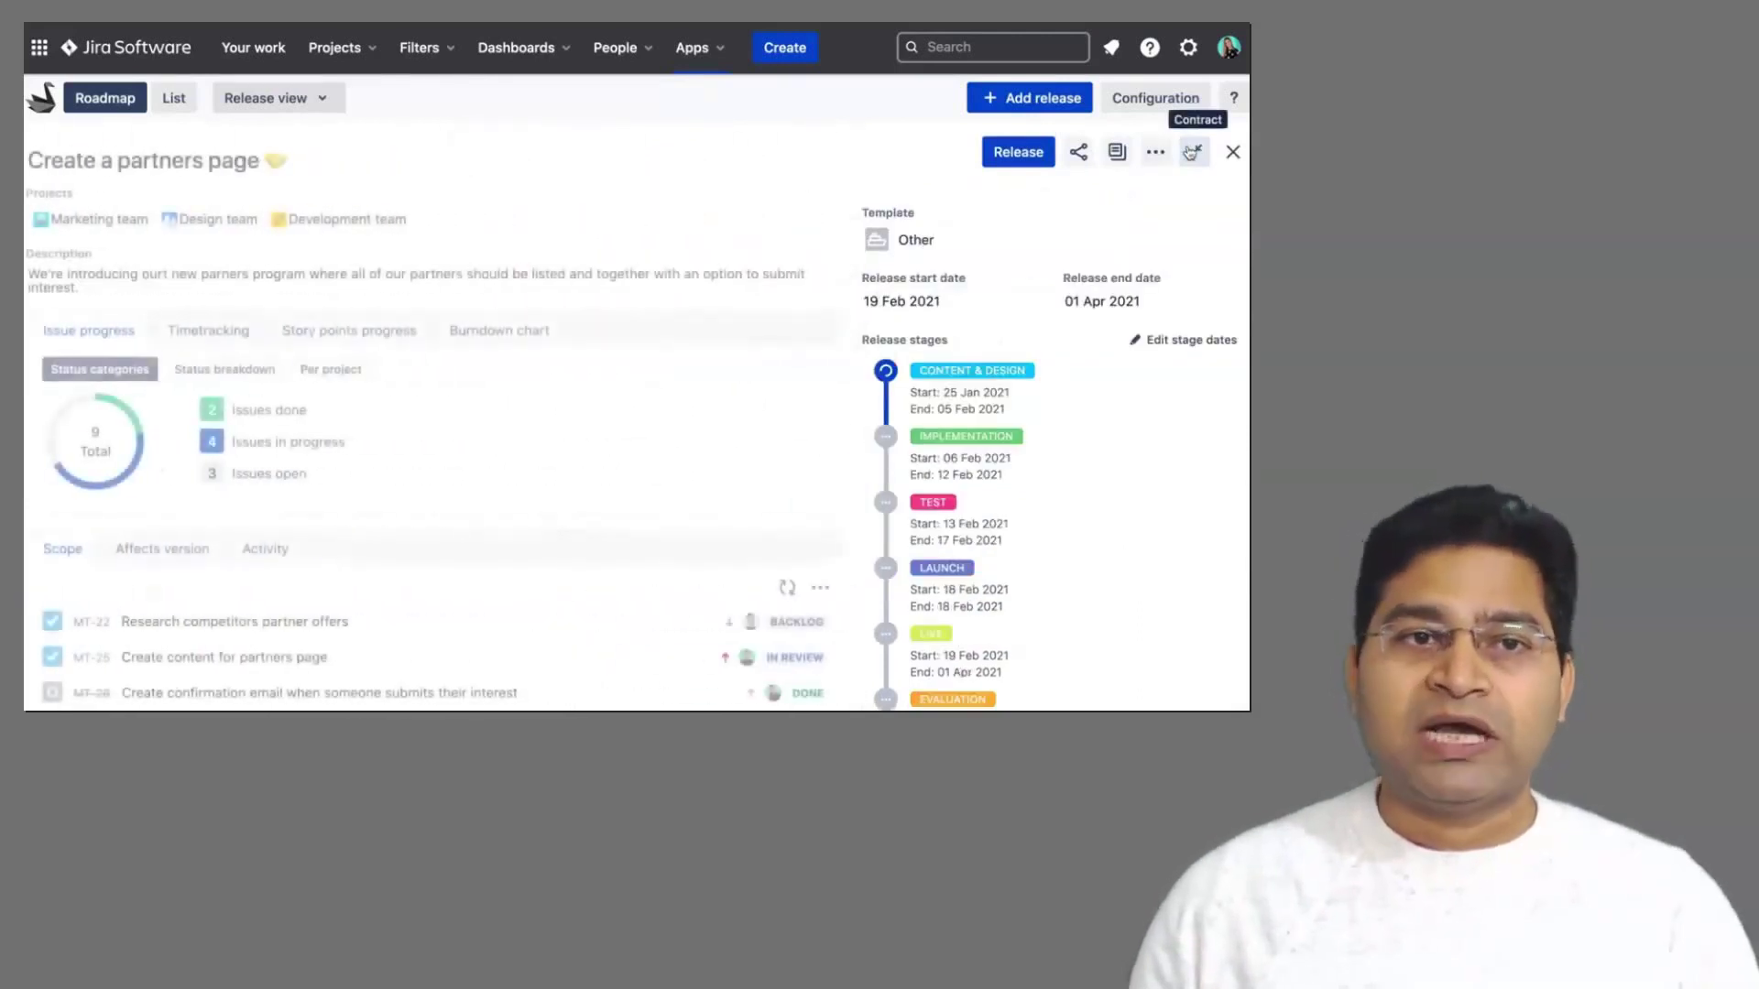
{"action": "left_click", "coordinate": [1191, 152]}
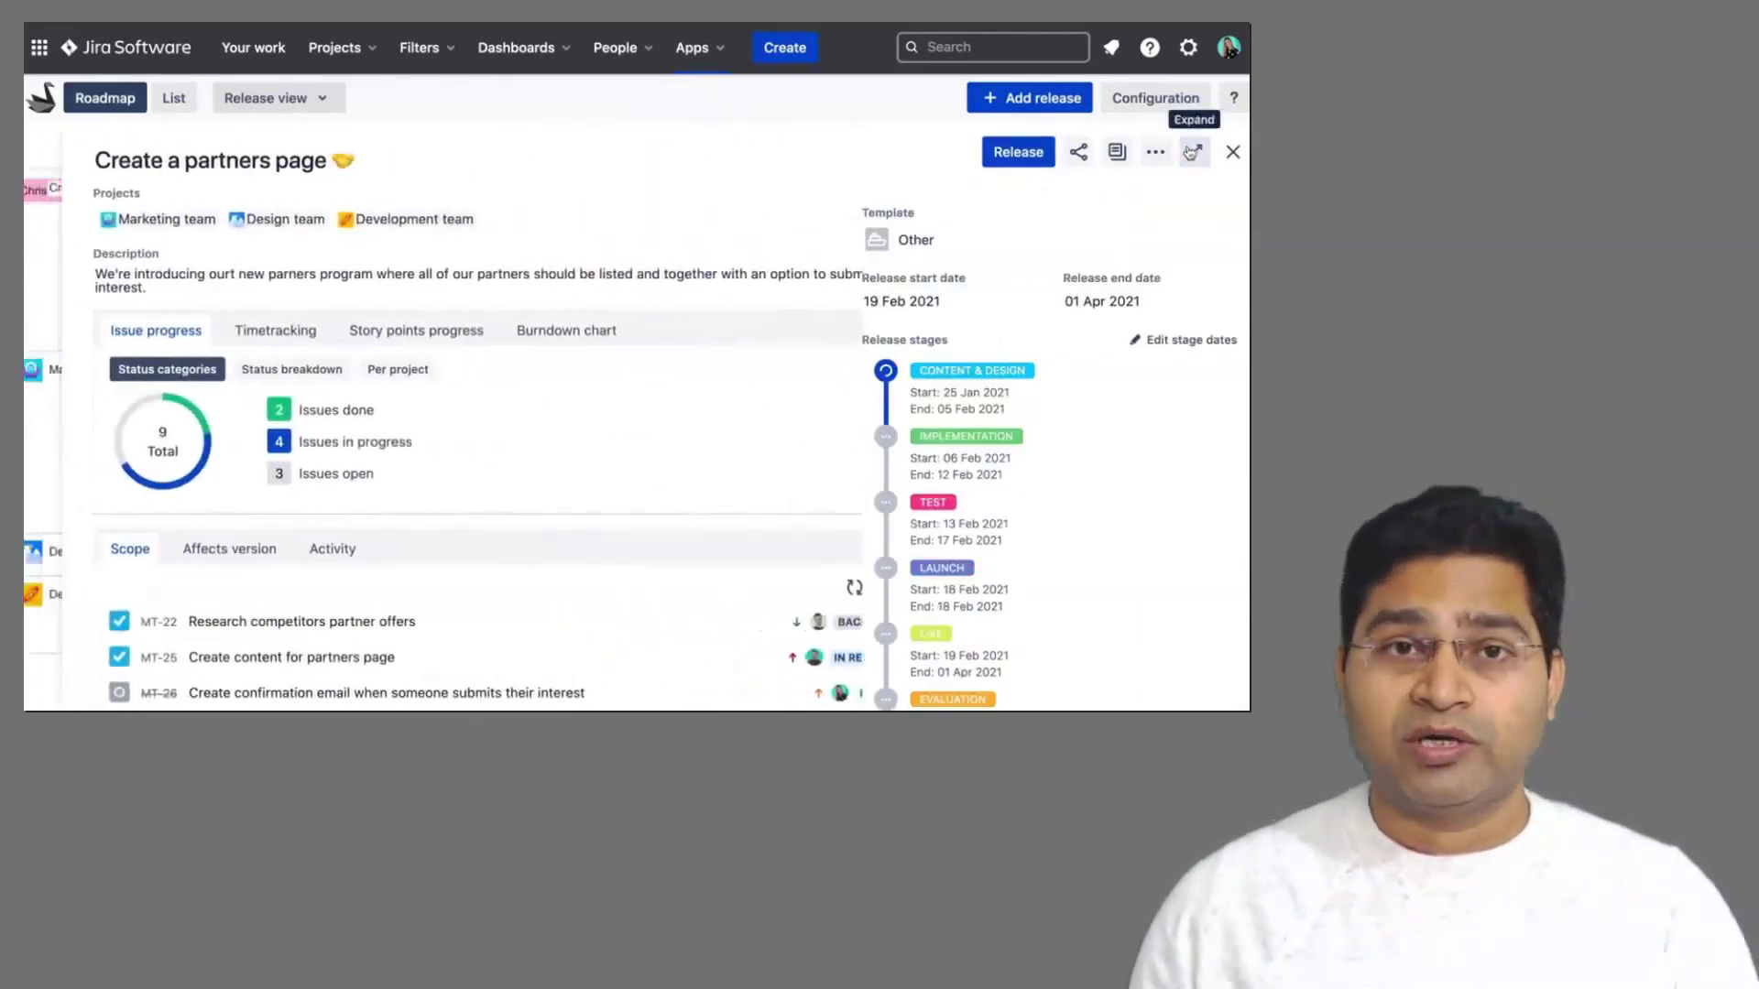
{"action": "left_click", "coordinate": [1234, 151]}
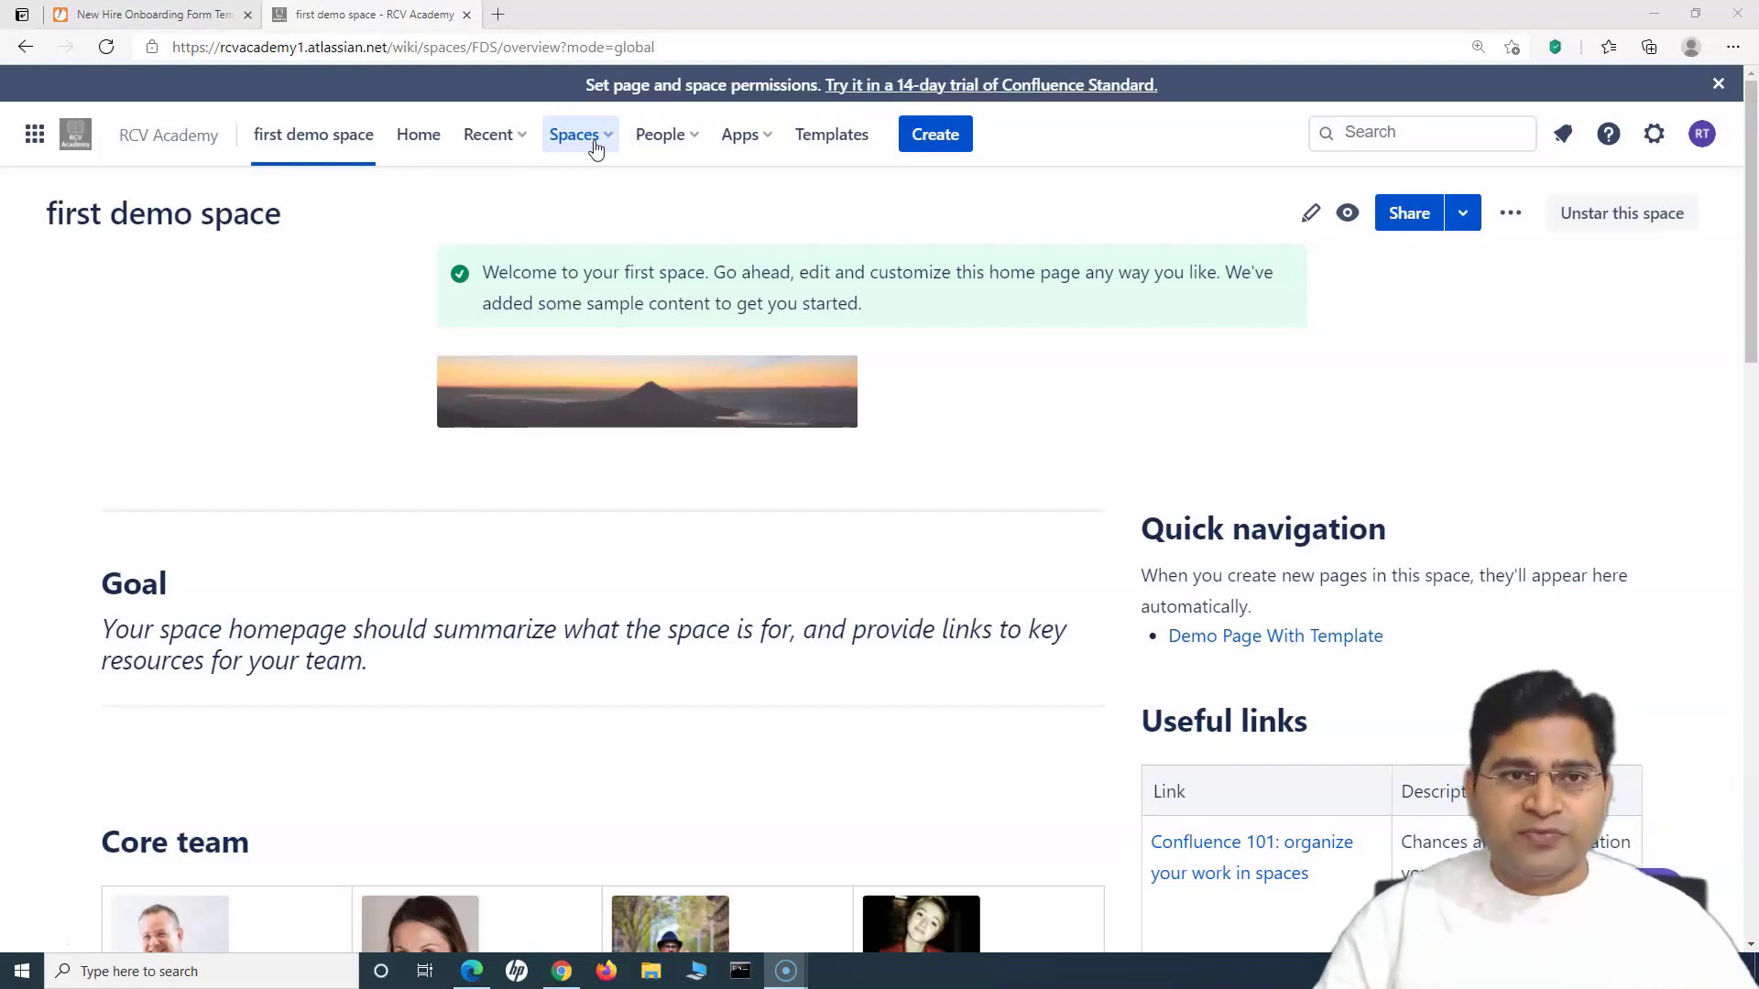
Step: Go to the starred RCV Academy Knowledge Base space and open its Space Settings
{"action": "left_click", "coordinate": [594, 139]}
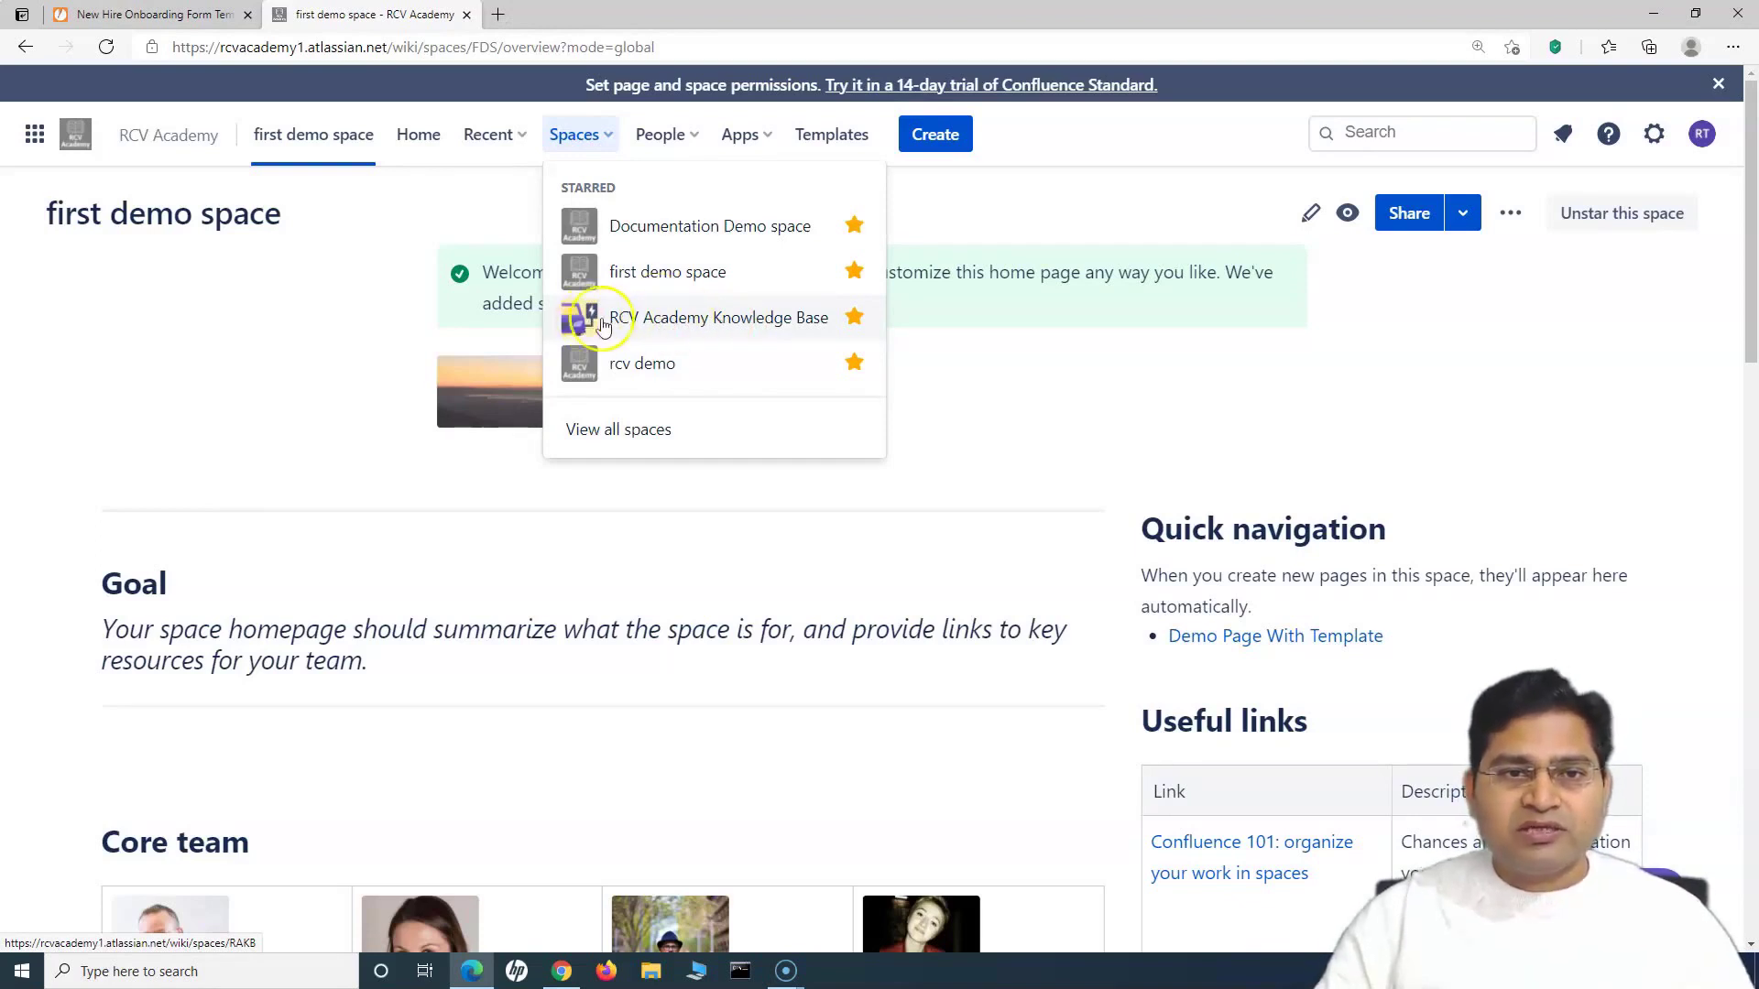
{"action": "left_click", "coordinate": [604, 321]}
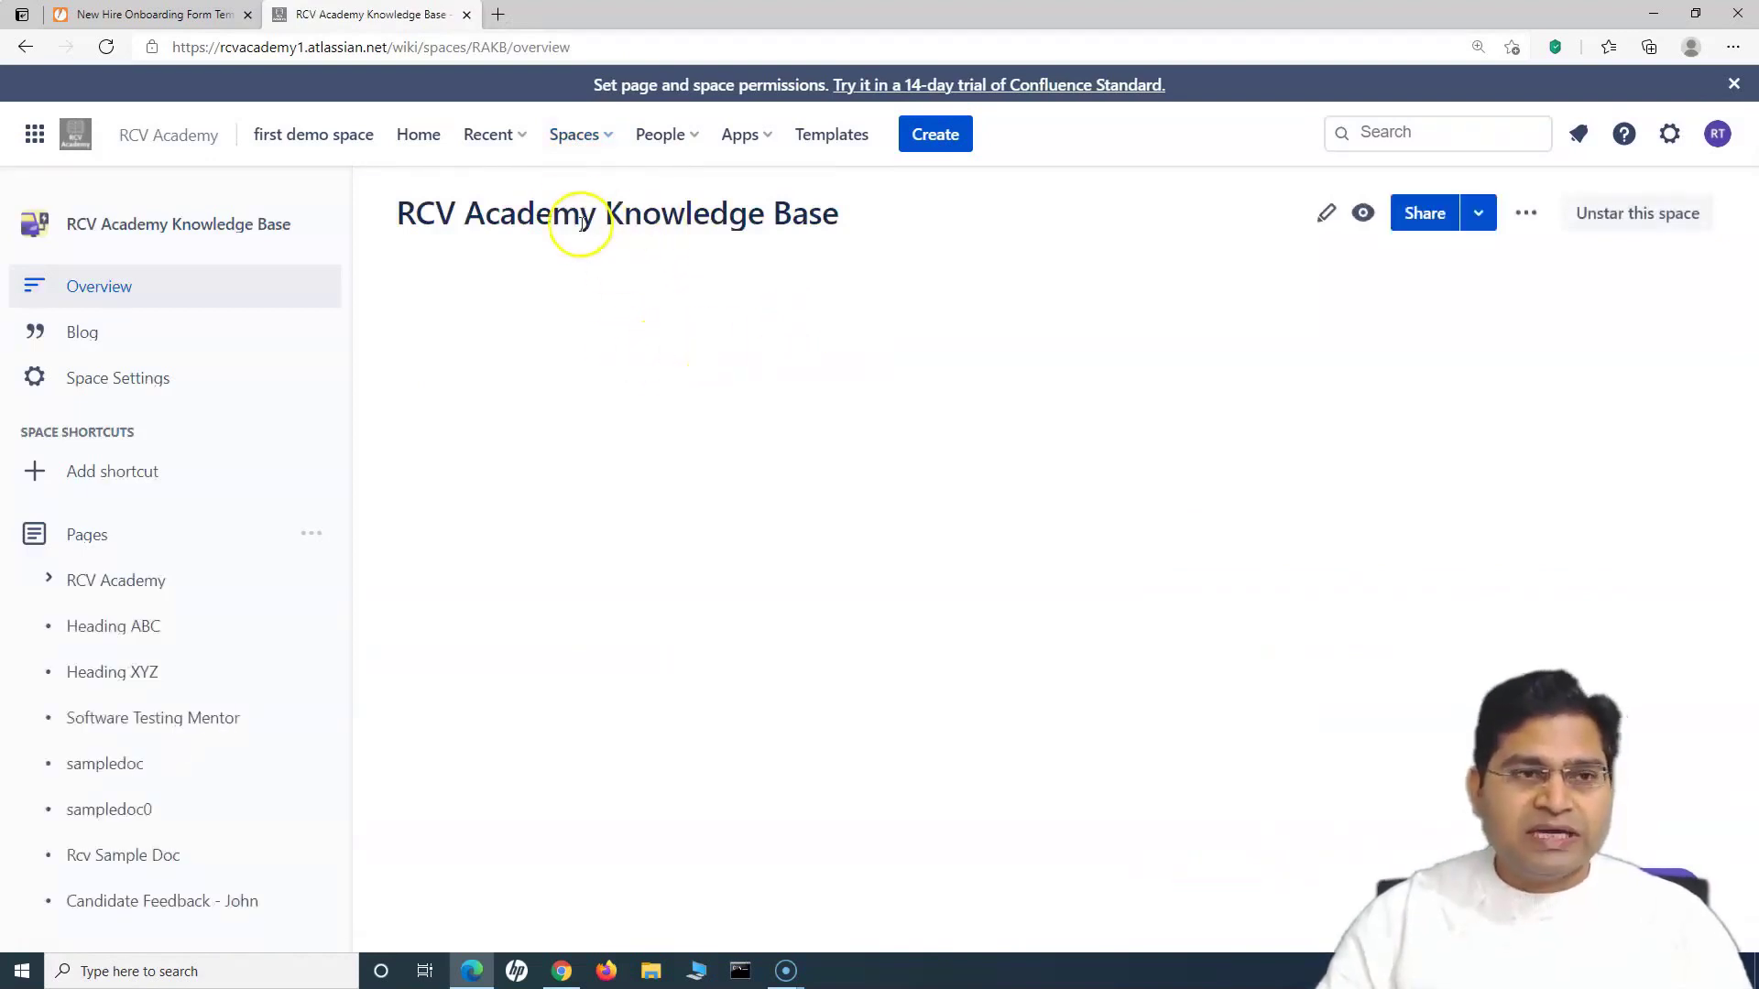
{"action": "left_click", "coordinate": [169, 385]}
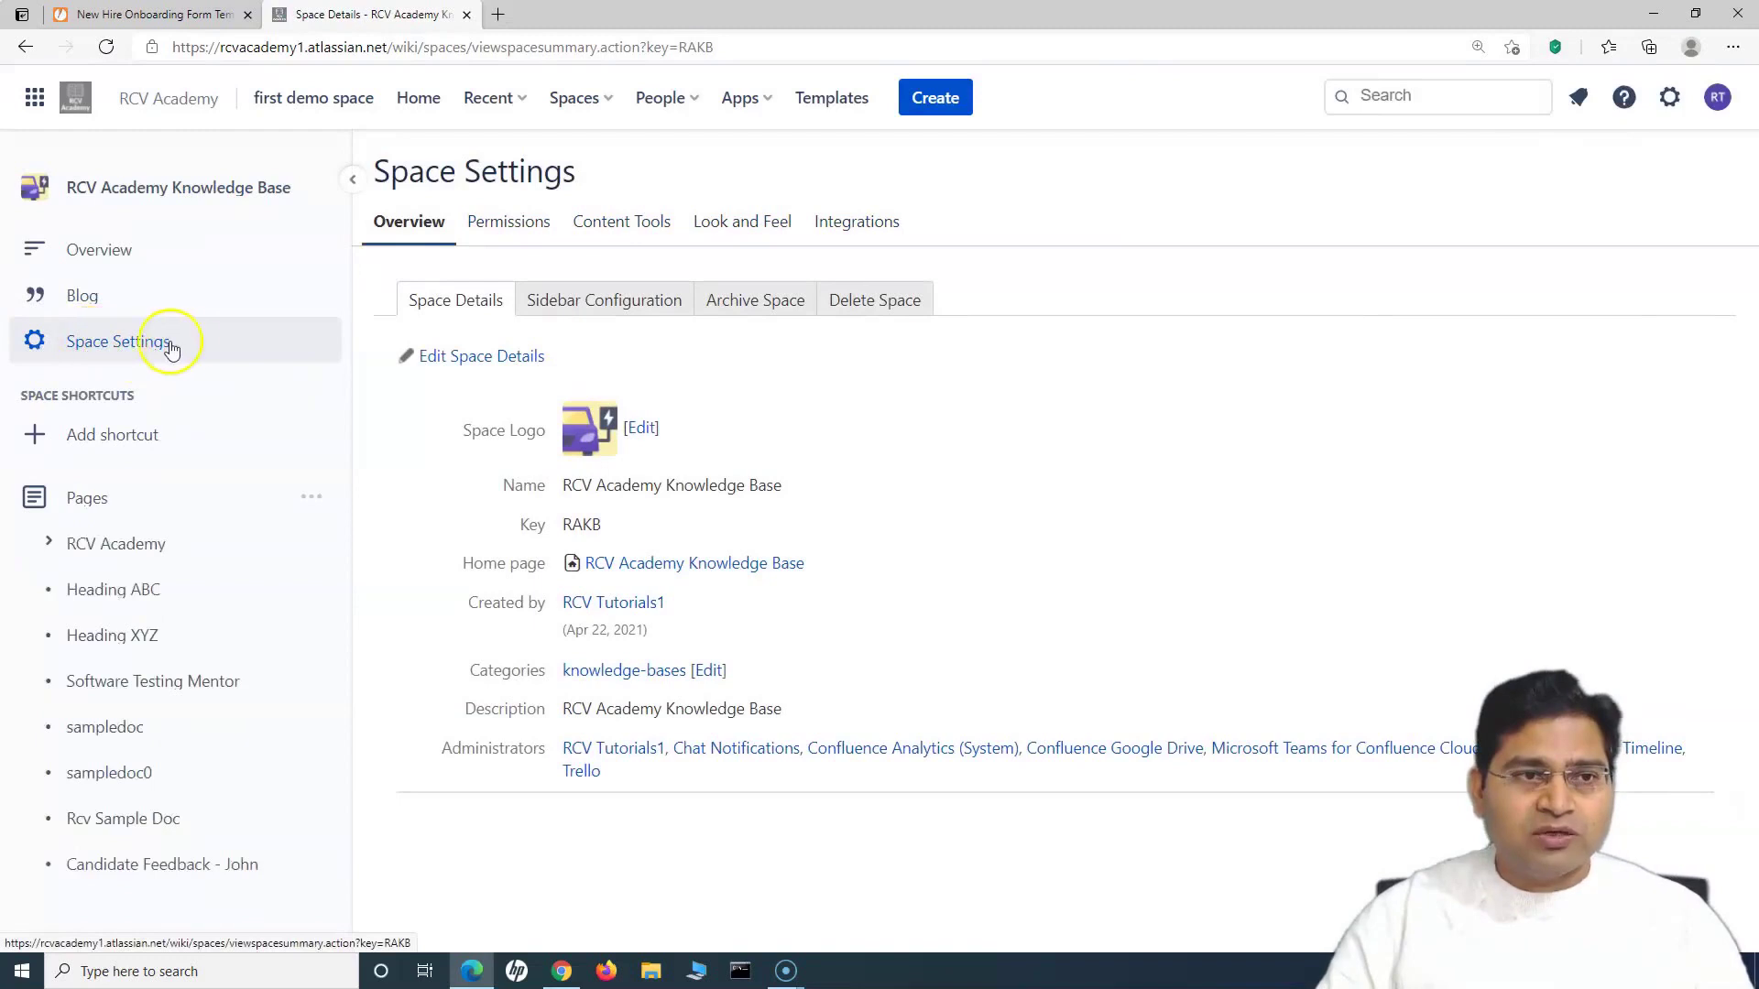
Step: View the space's templates under Content Tools and start a new user-created template
{"action": "left_click", "coordinate": [617, 224]}
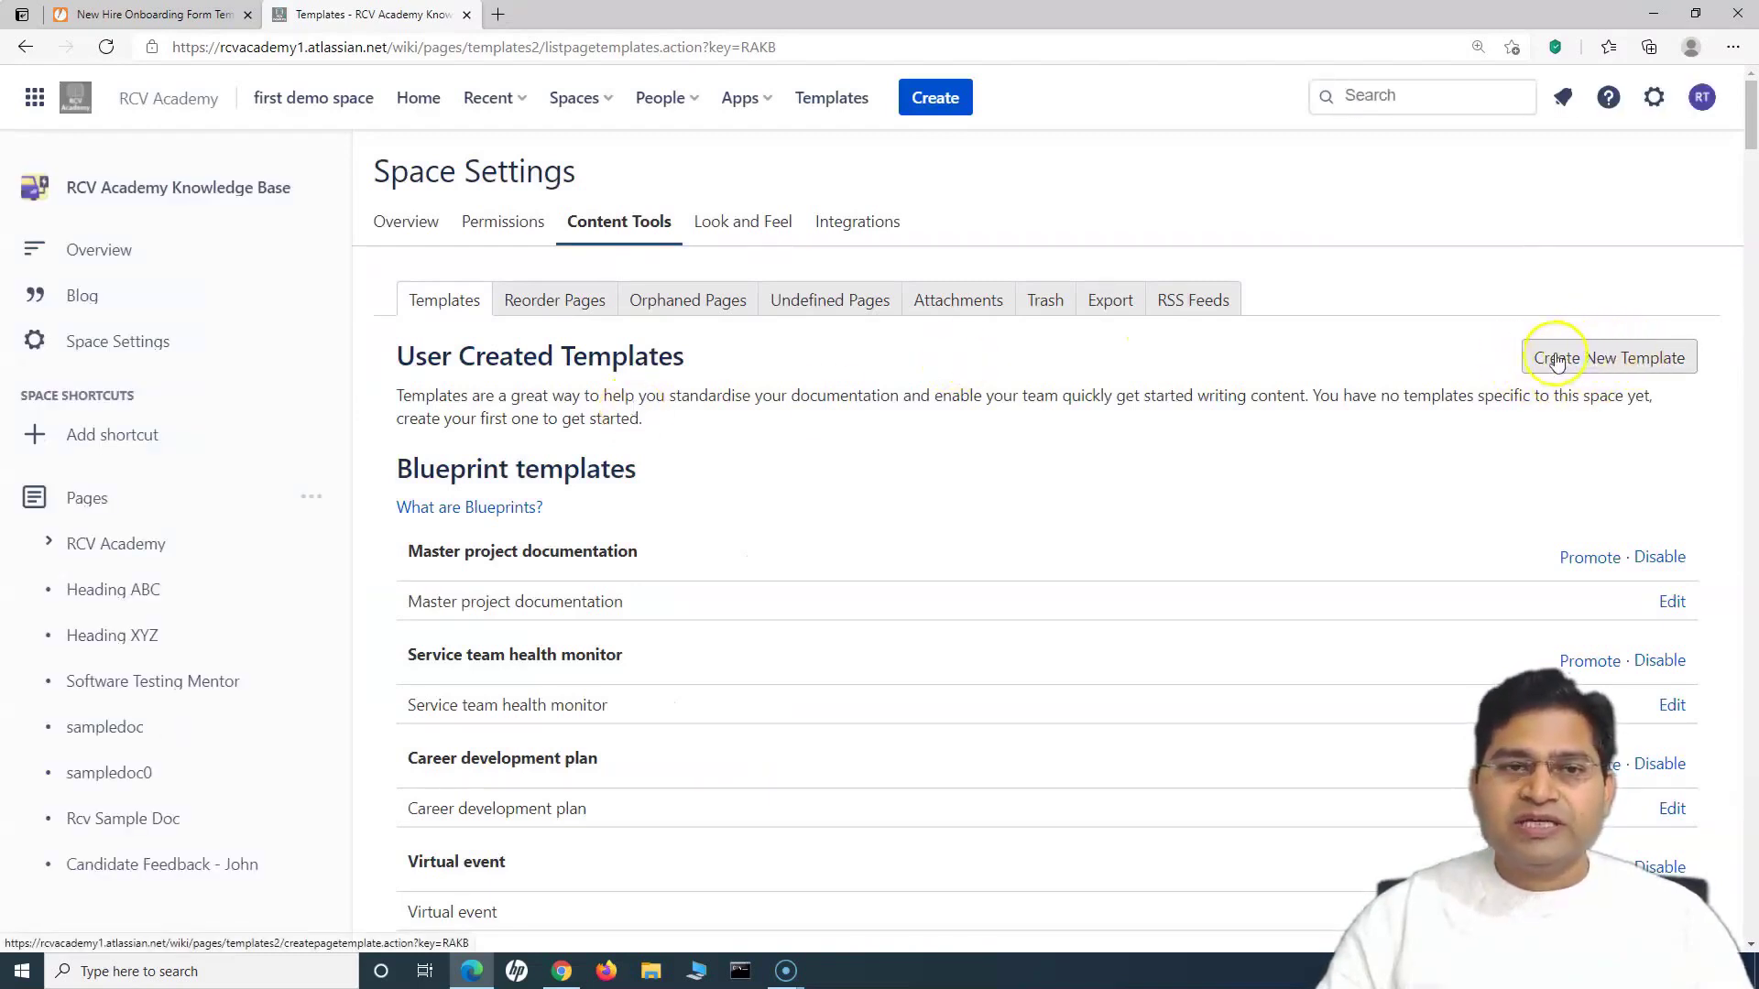
{"action": "left_click_drag", "start_coordinate": [394, 464], "coordinate": [685, 487]}
{"action": "left_click", "coordinate": [684, 487]}
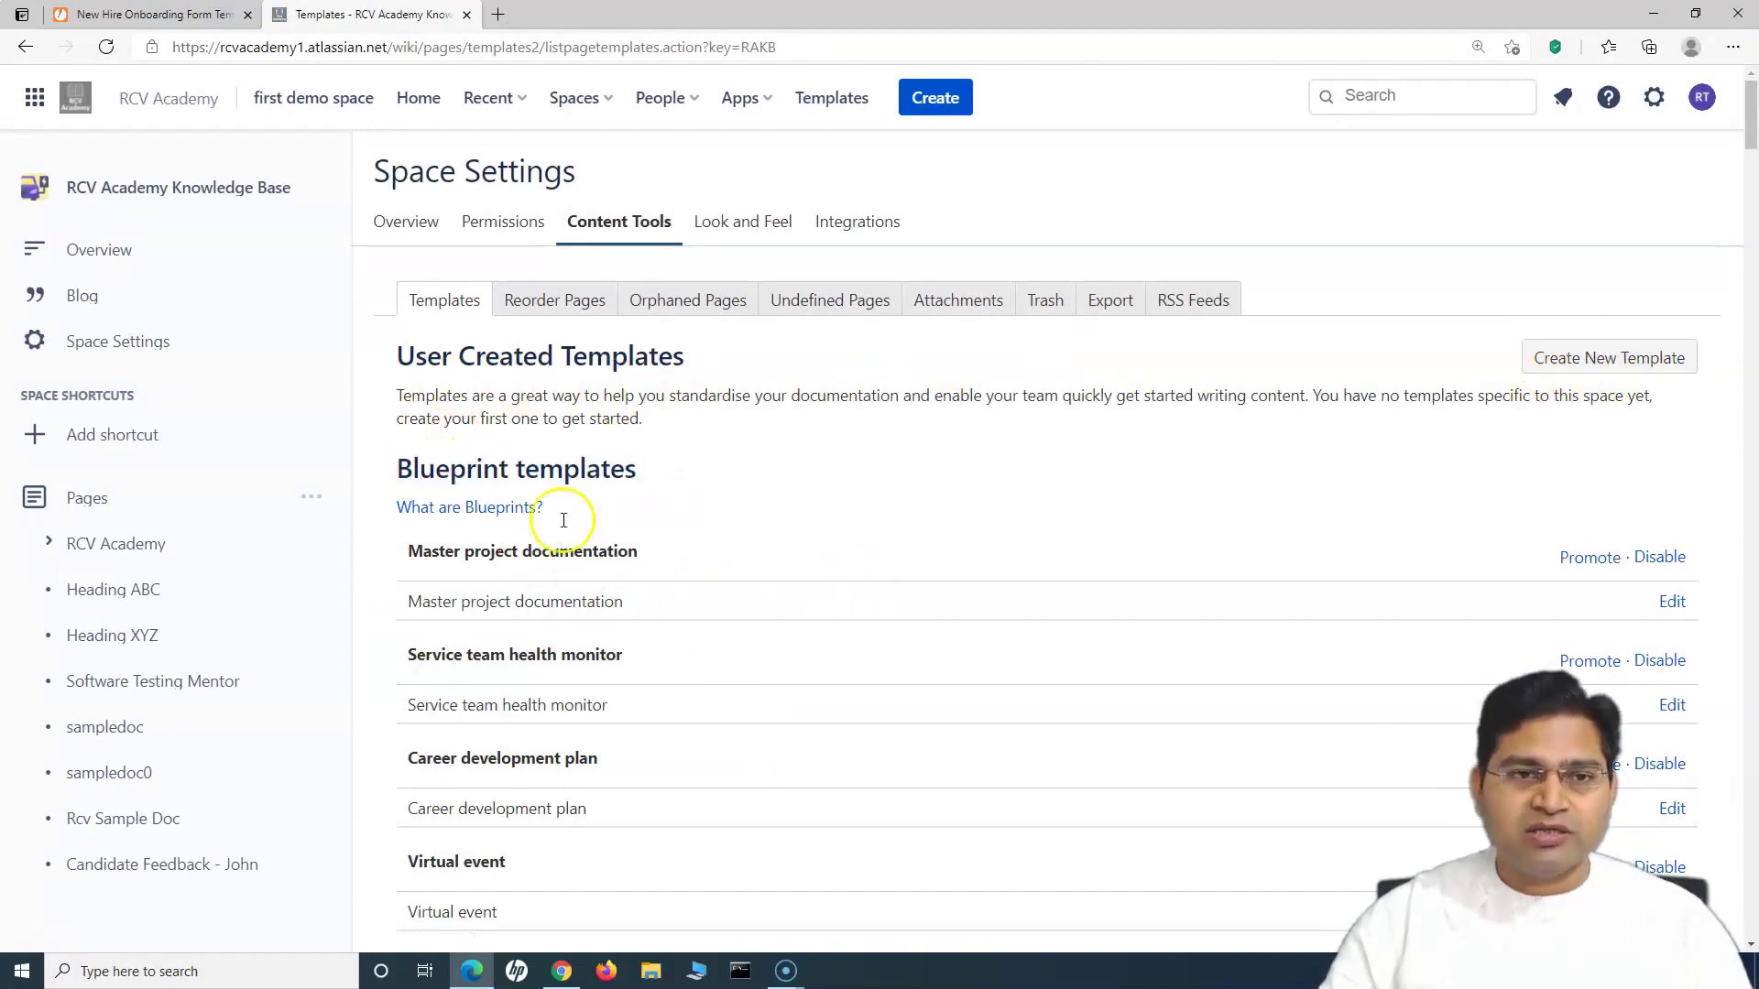
{"action": "left_click", "coordinate": [679, 472]}
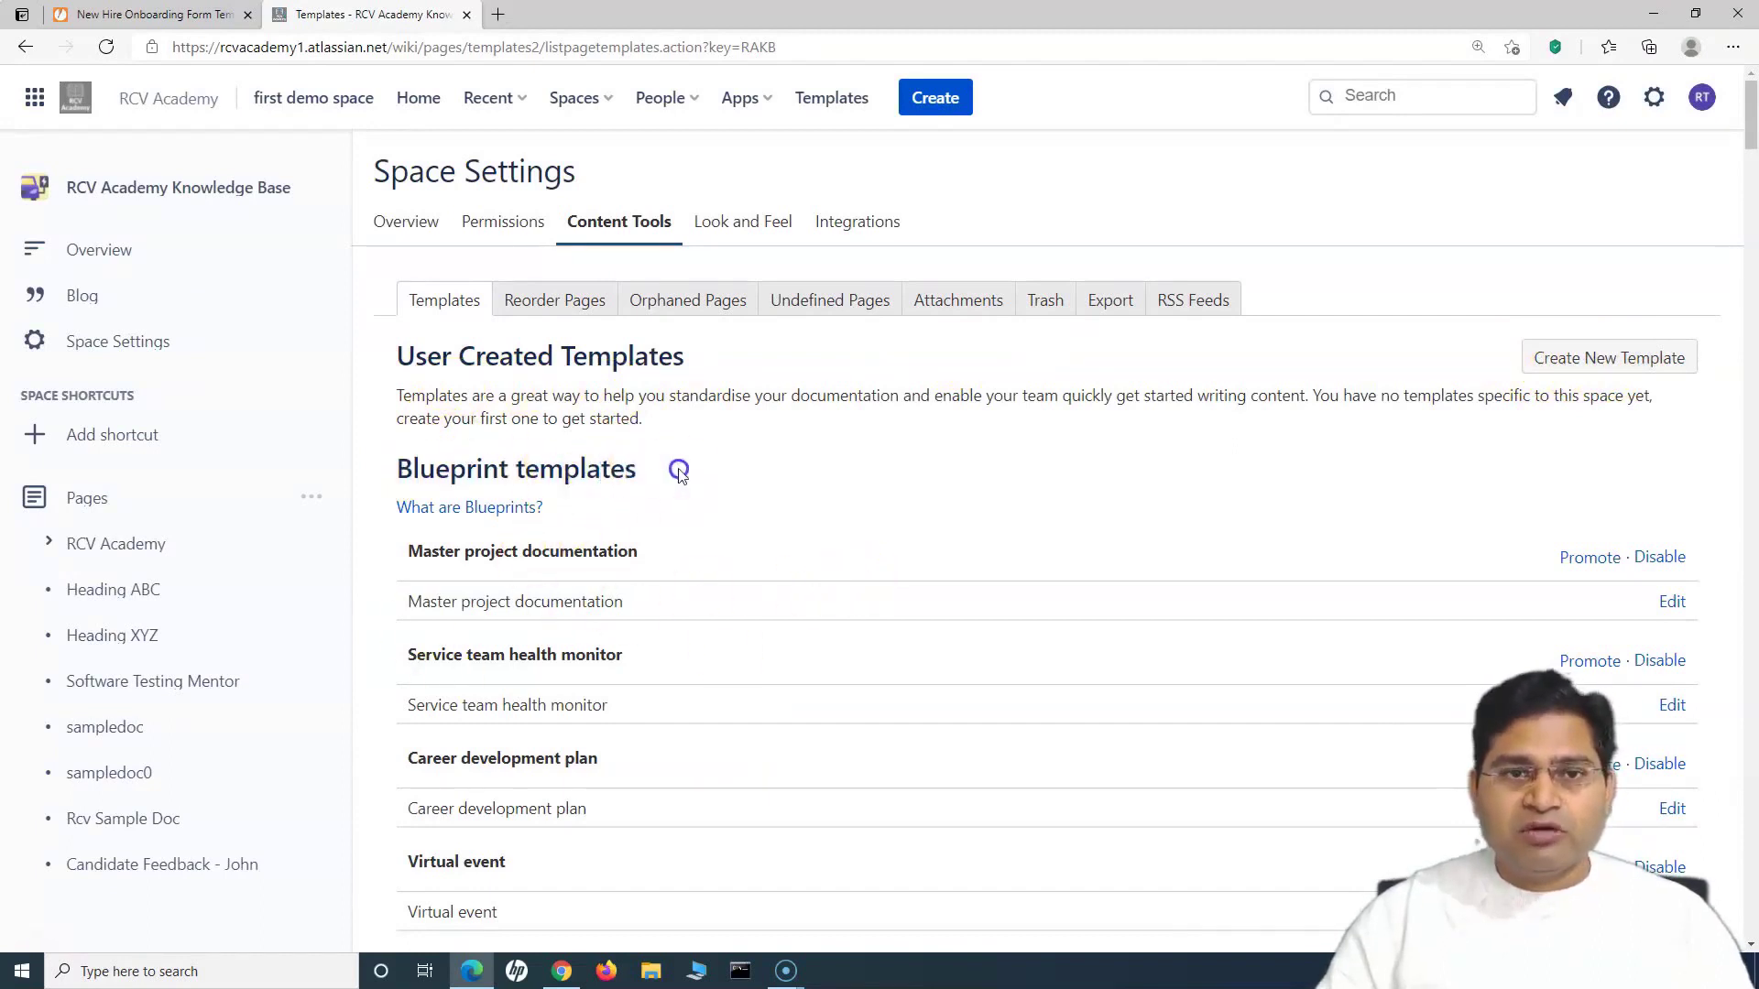
{"action": "left_click_drag", "start_coordinate": [451, 361], "coordinate": [590, 397]}
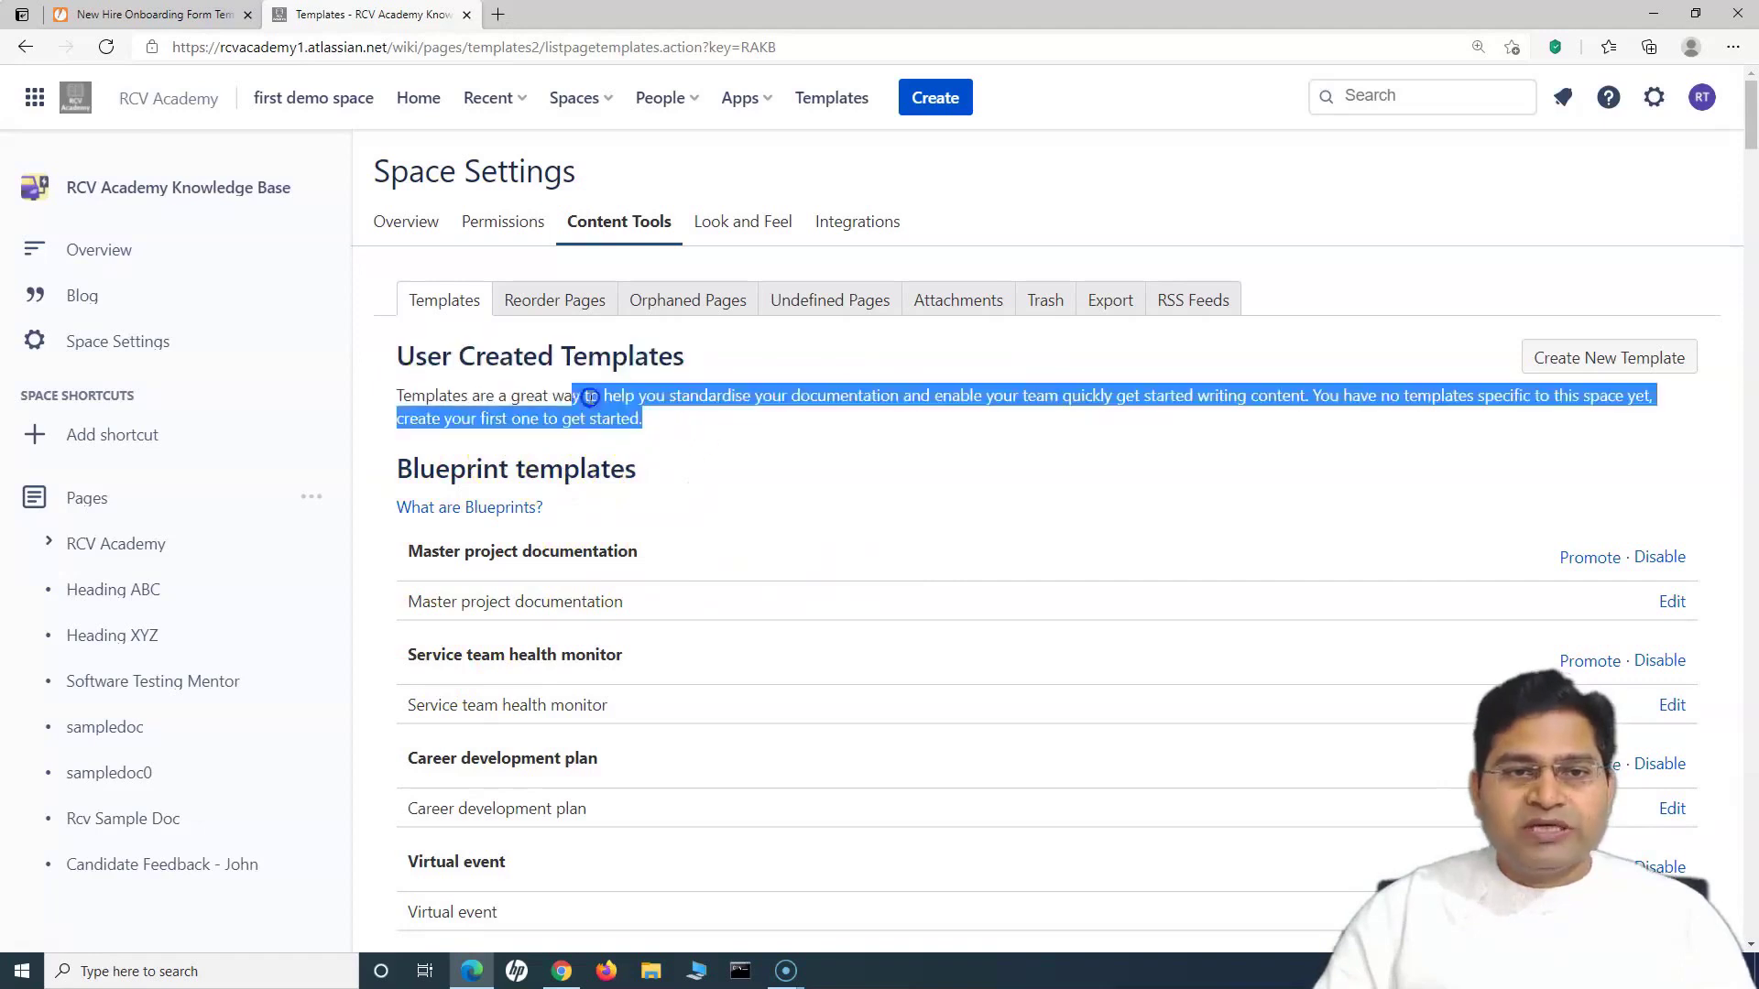
{"action": "left_click", "coordinate": [590, 397]}
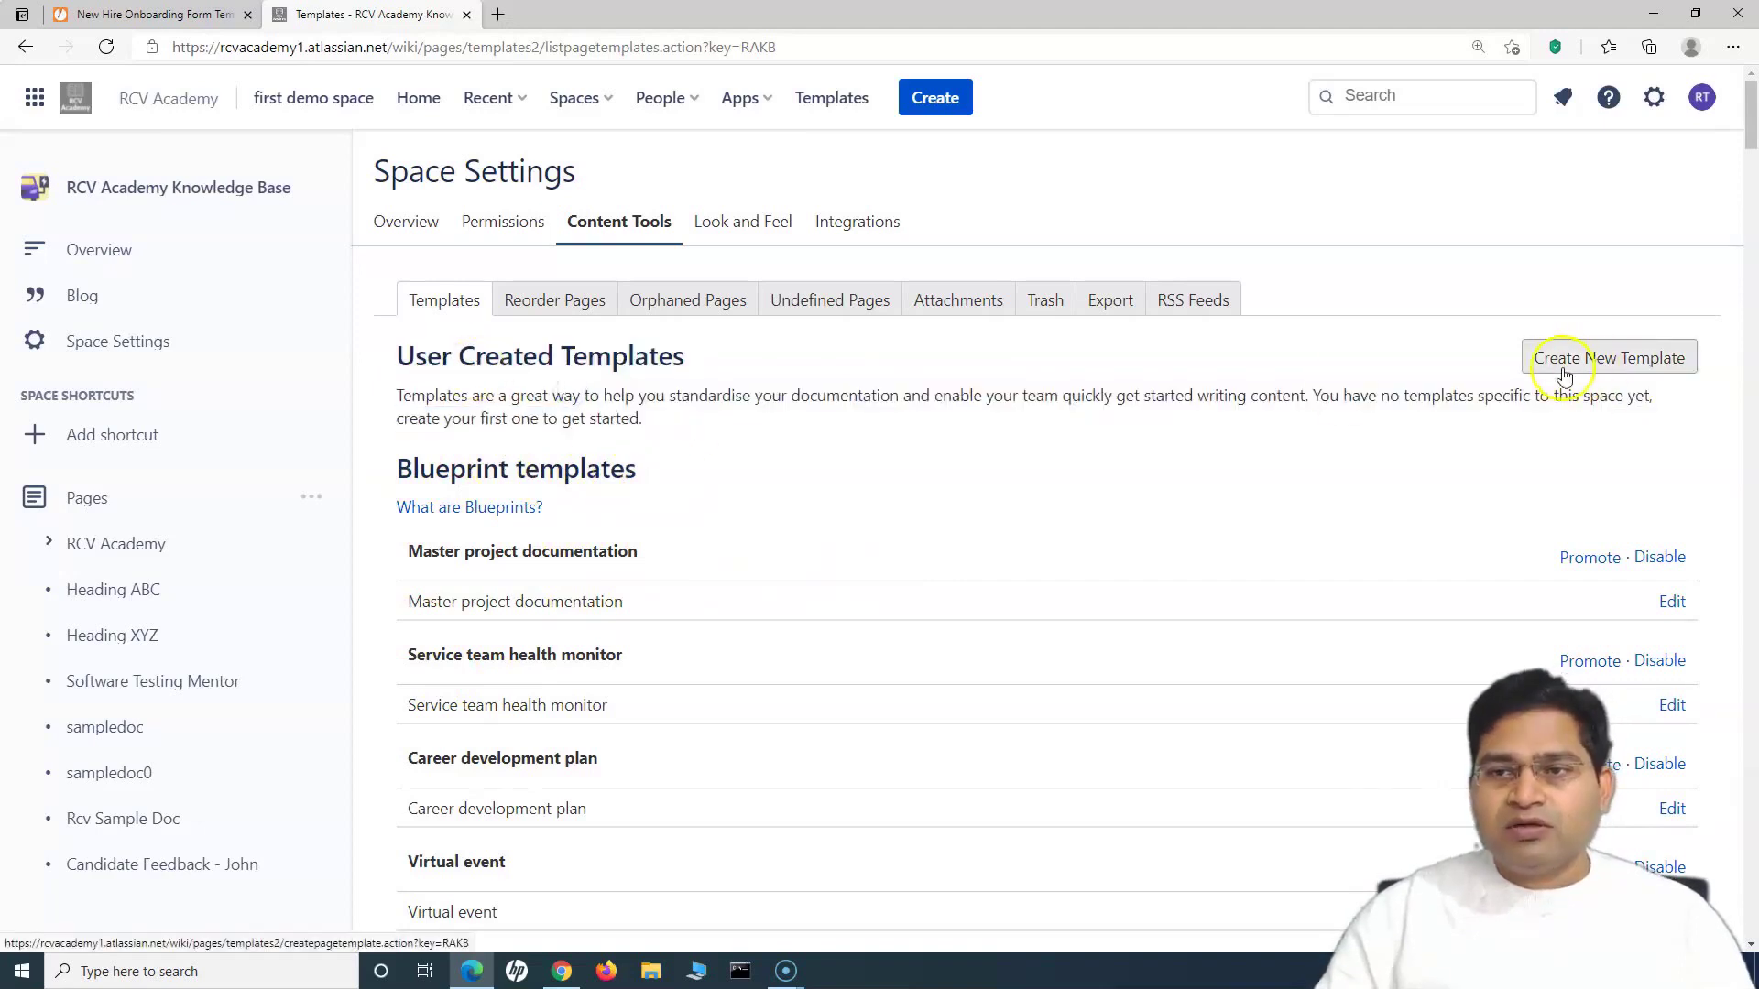
{"action": "left_click", "coordinate": [1594, 359]}
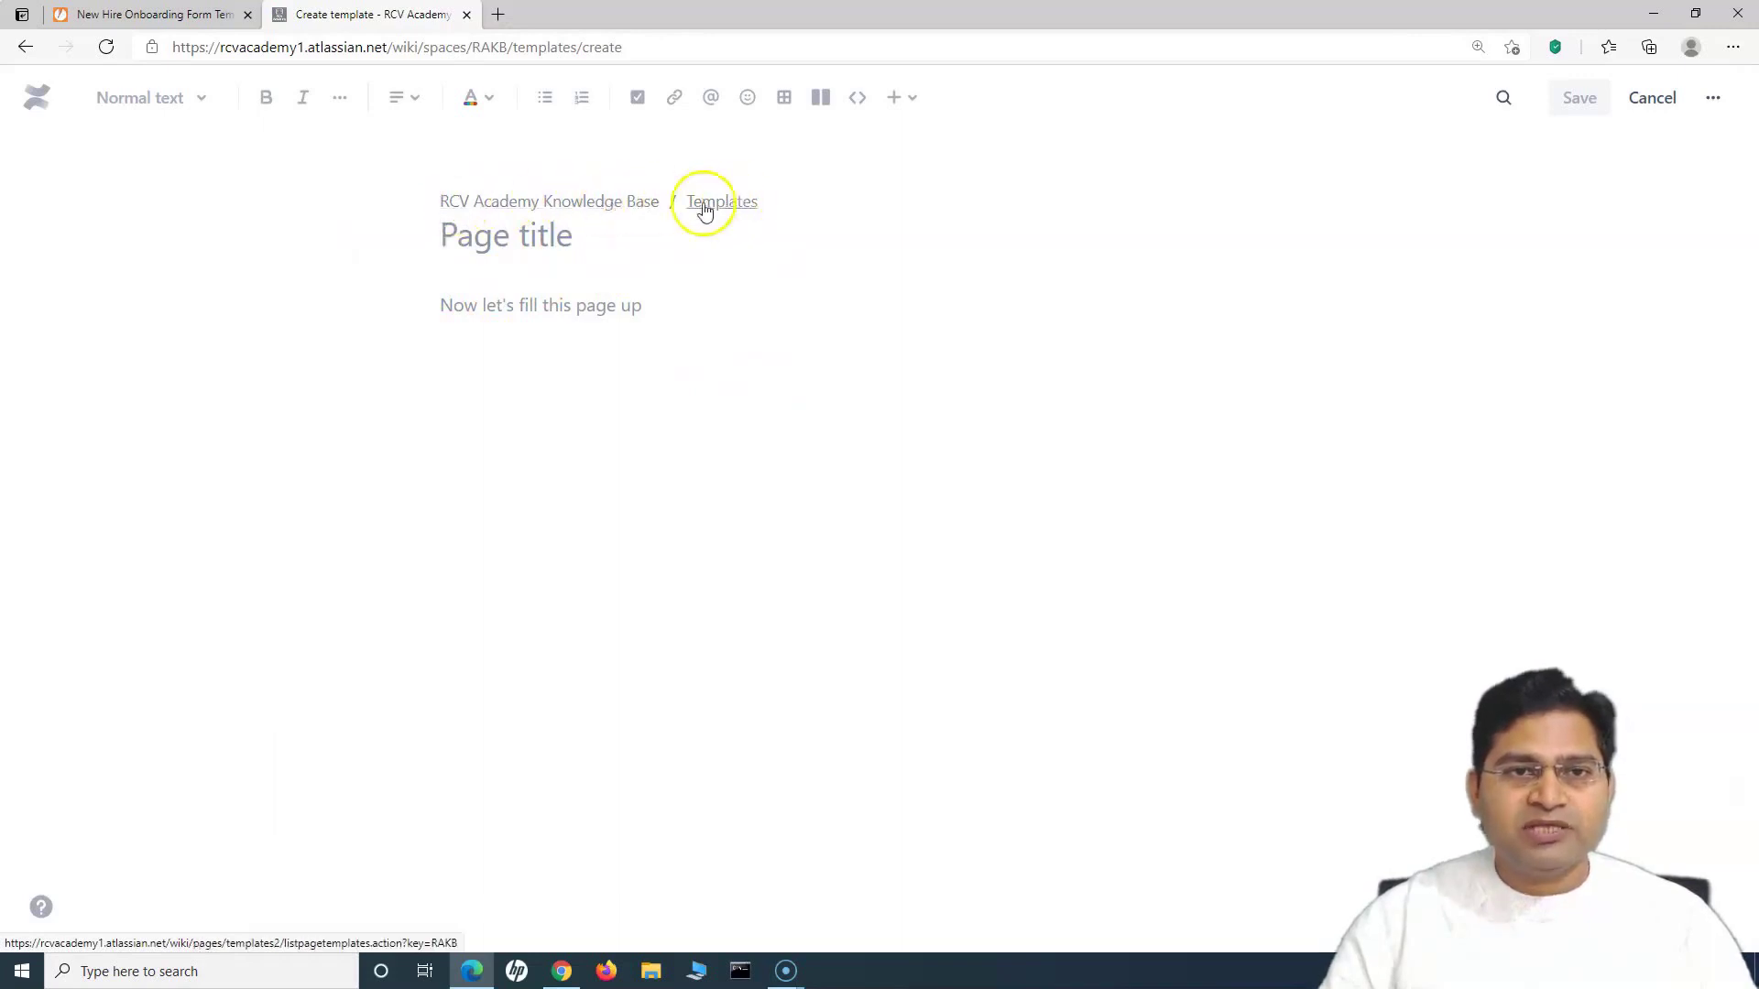
Step: Put the cursor in the empty Page title field of the new template
{"action": "left_click", "coordinate": [447, 236]}
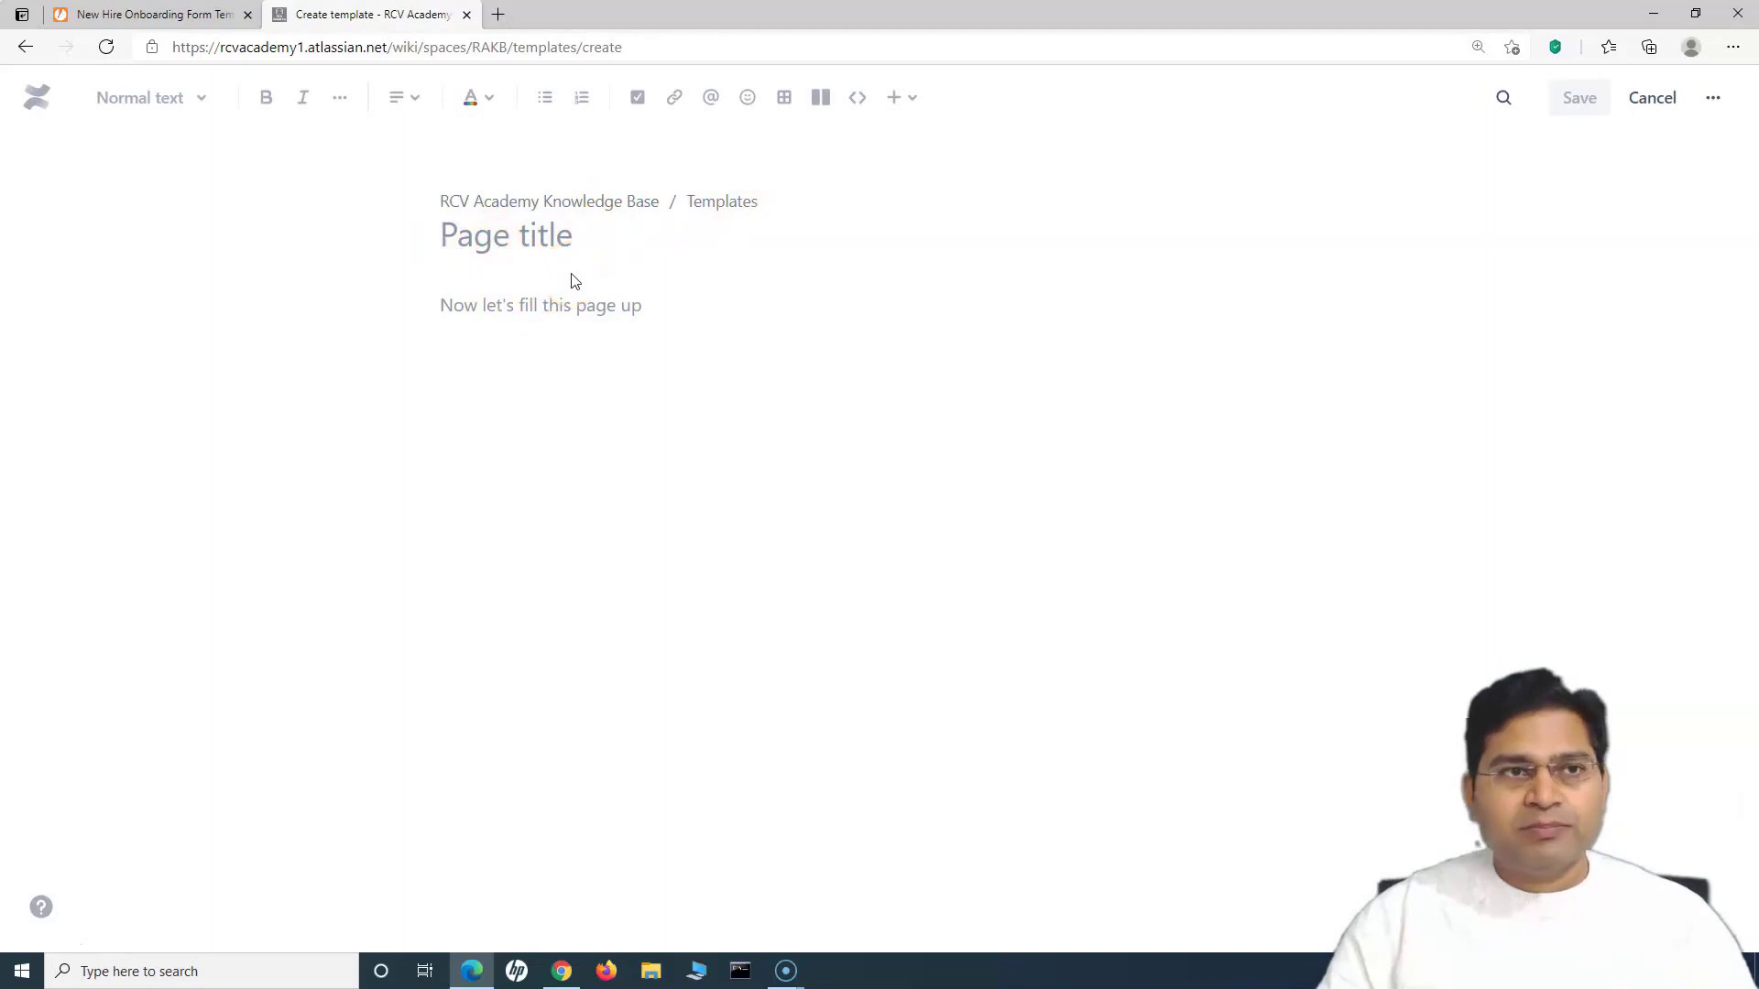
{"action": "left_click", "coordinate": [154, 16]}
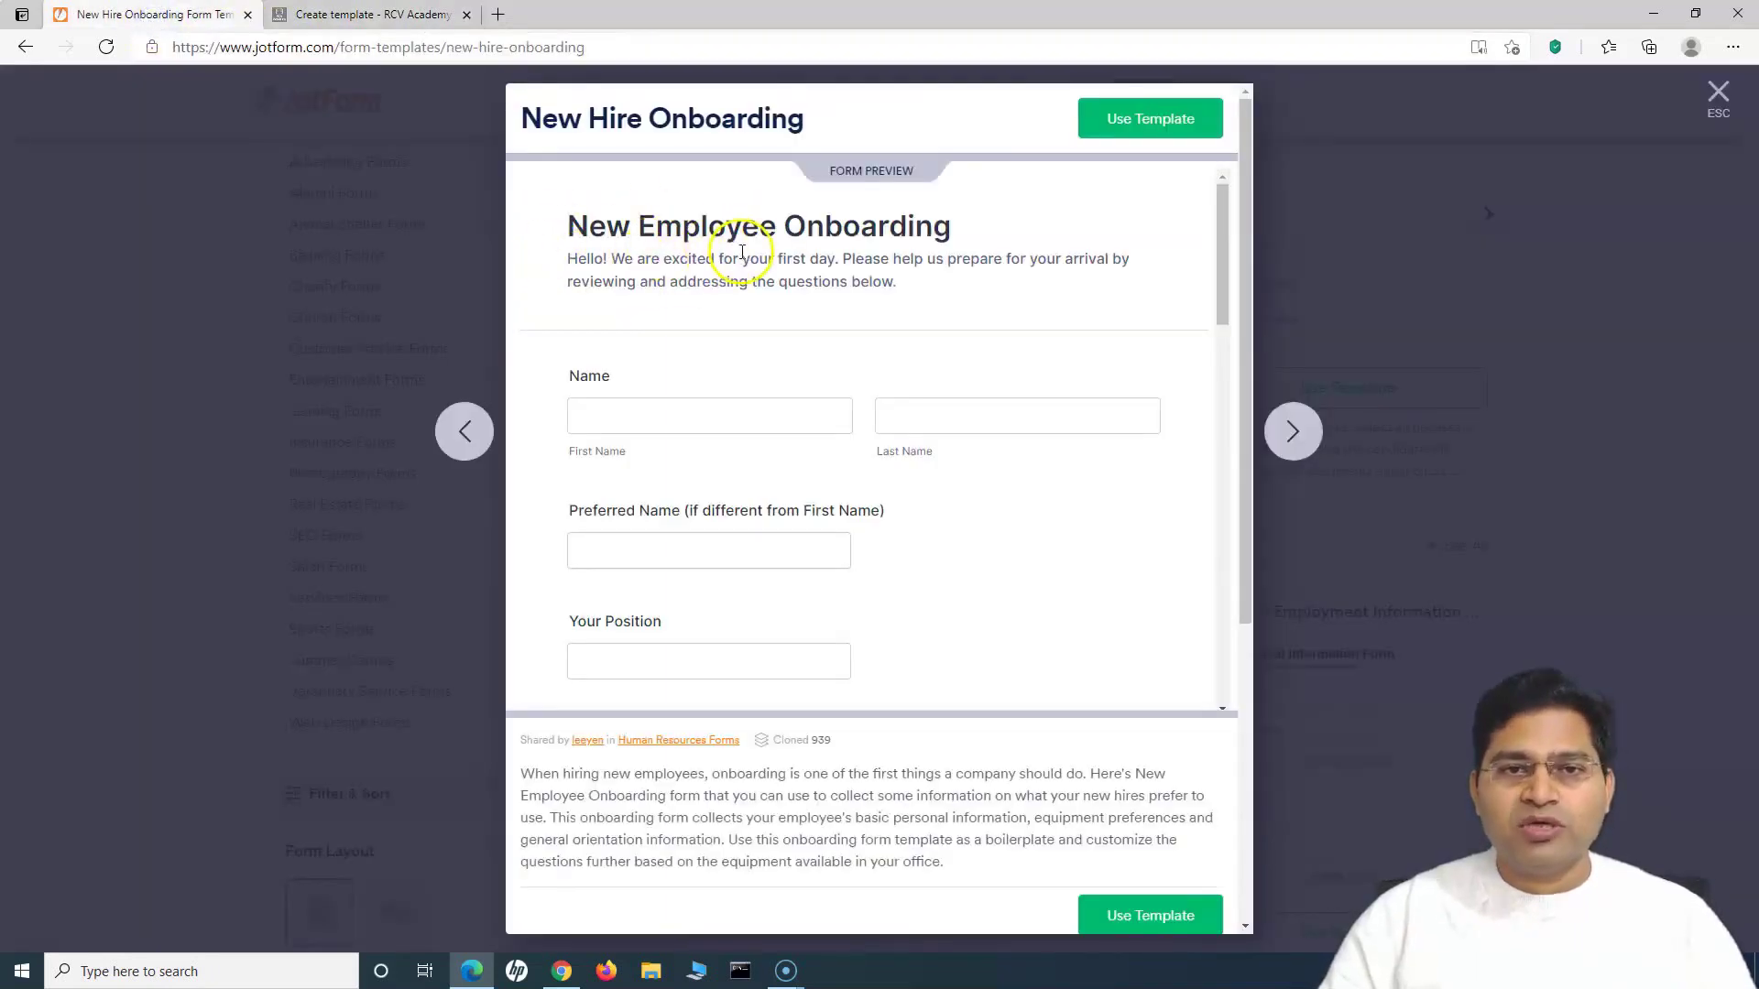
{"action": "scroll", "coordinate": [925, 547], "scroll_direction": "down", "scroll_amount": 3}
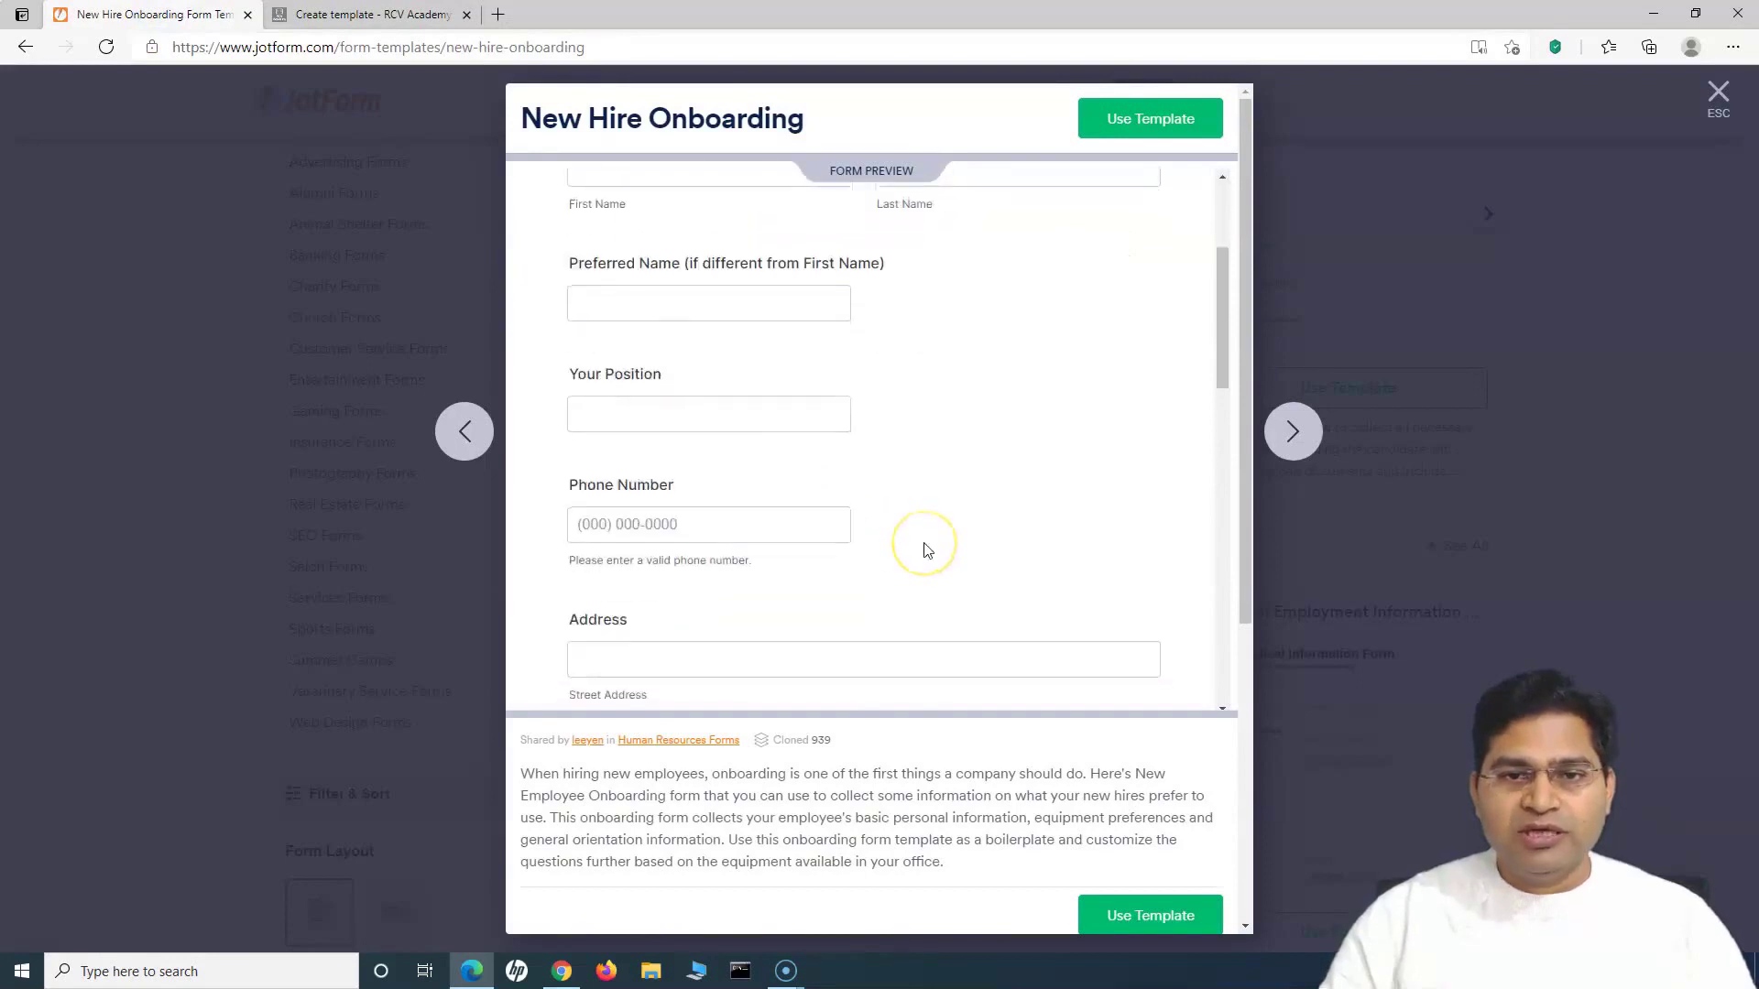
{"action": "scroll", "coordinate": [925, 548], "scroll_direction": "down", "scroll_amount": 10}
{"action": "scroll", "coordinate": [925, 548], "scroll_direction": "up", "scroll_amount": 2}
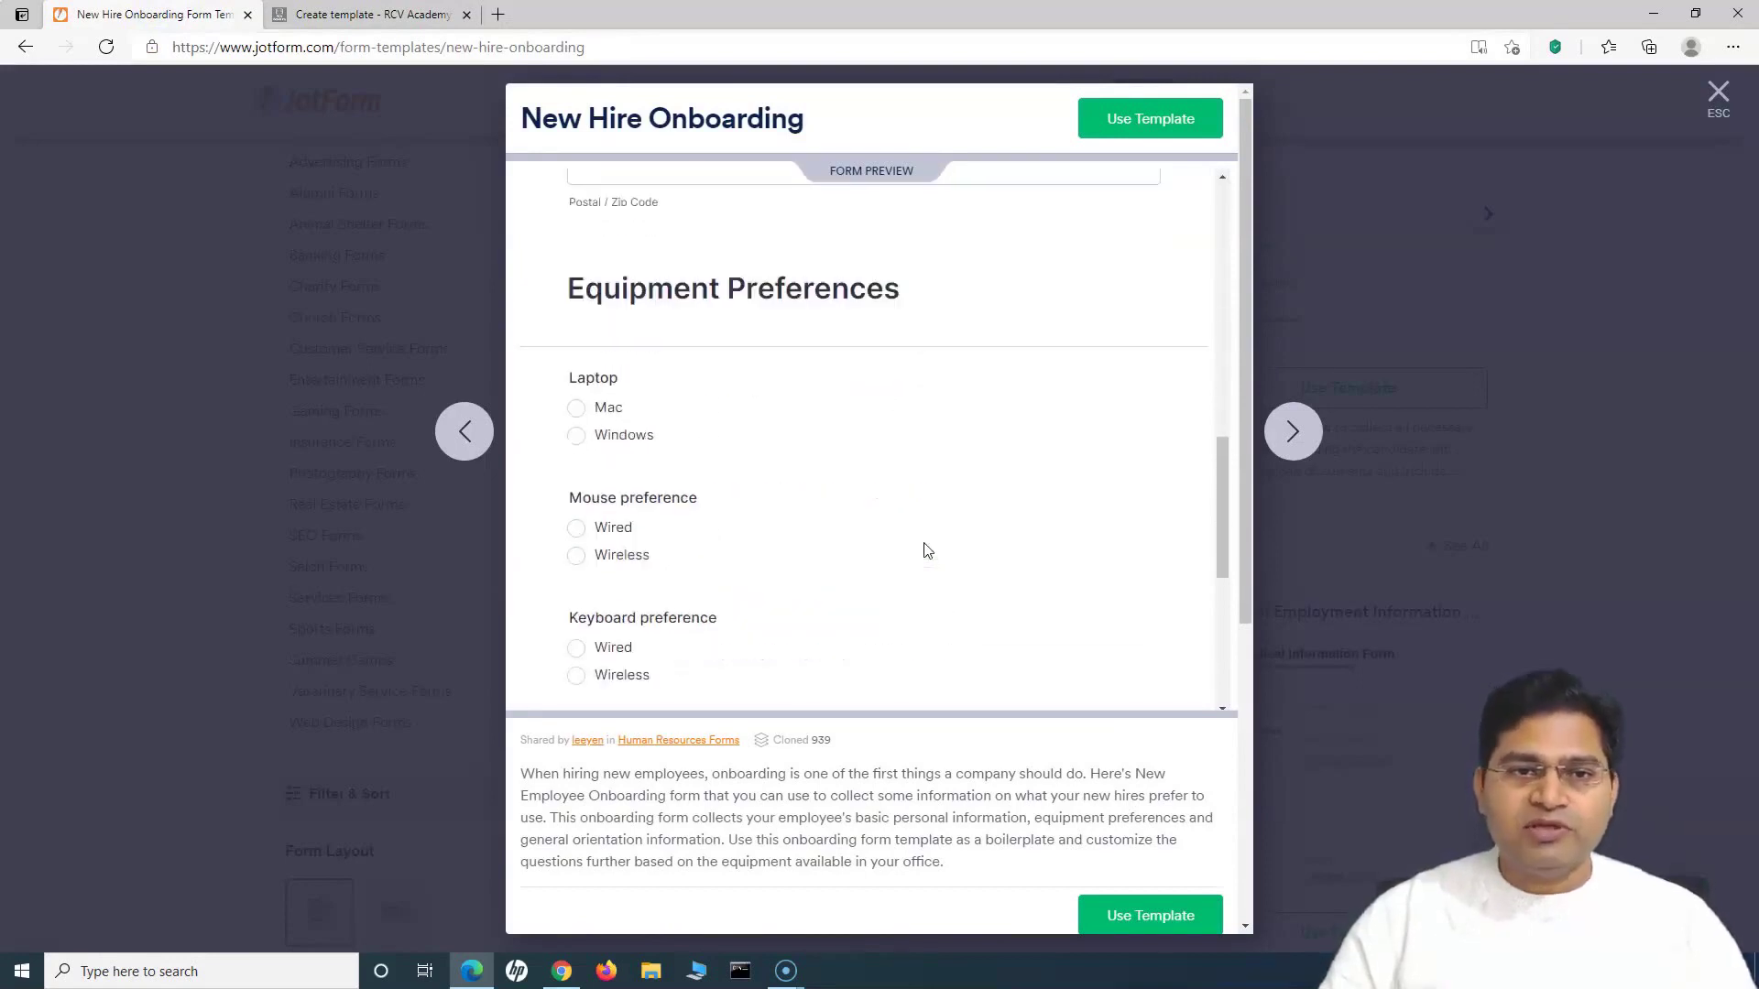
{"action": "scroll", "coordinate": [794, 446], "scroll_direction": "up", "scroll_amount": 10}
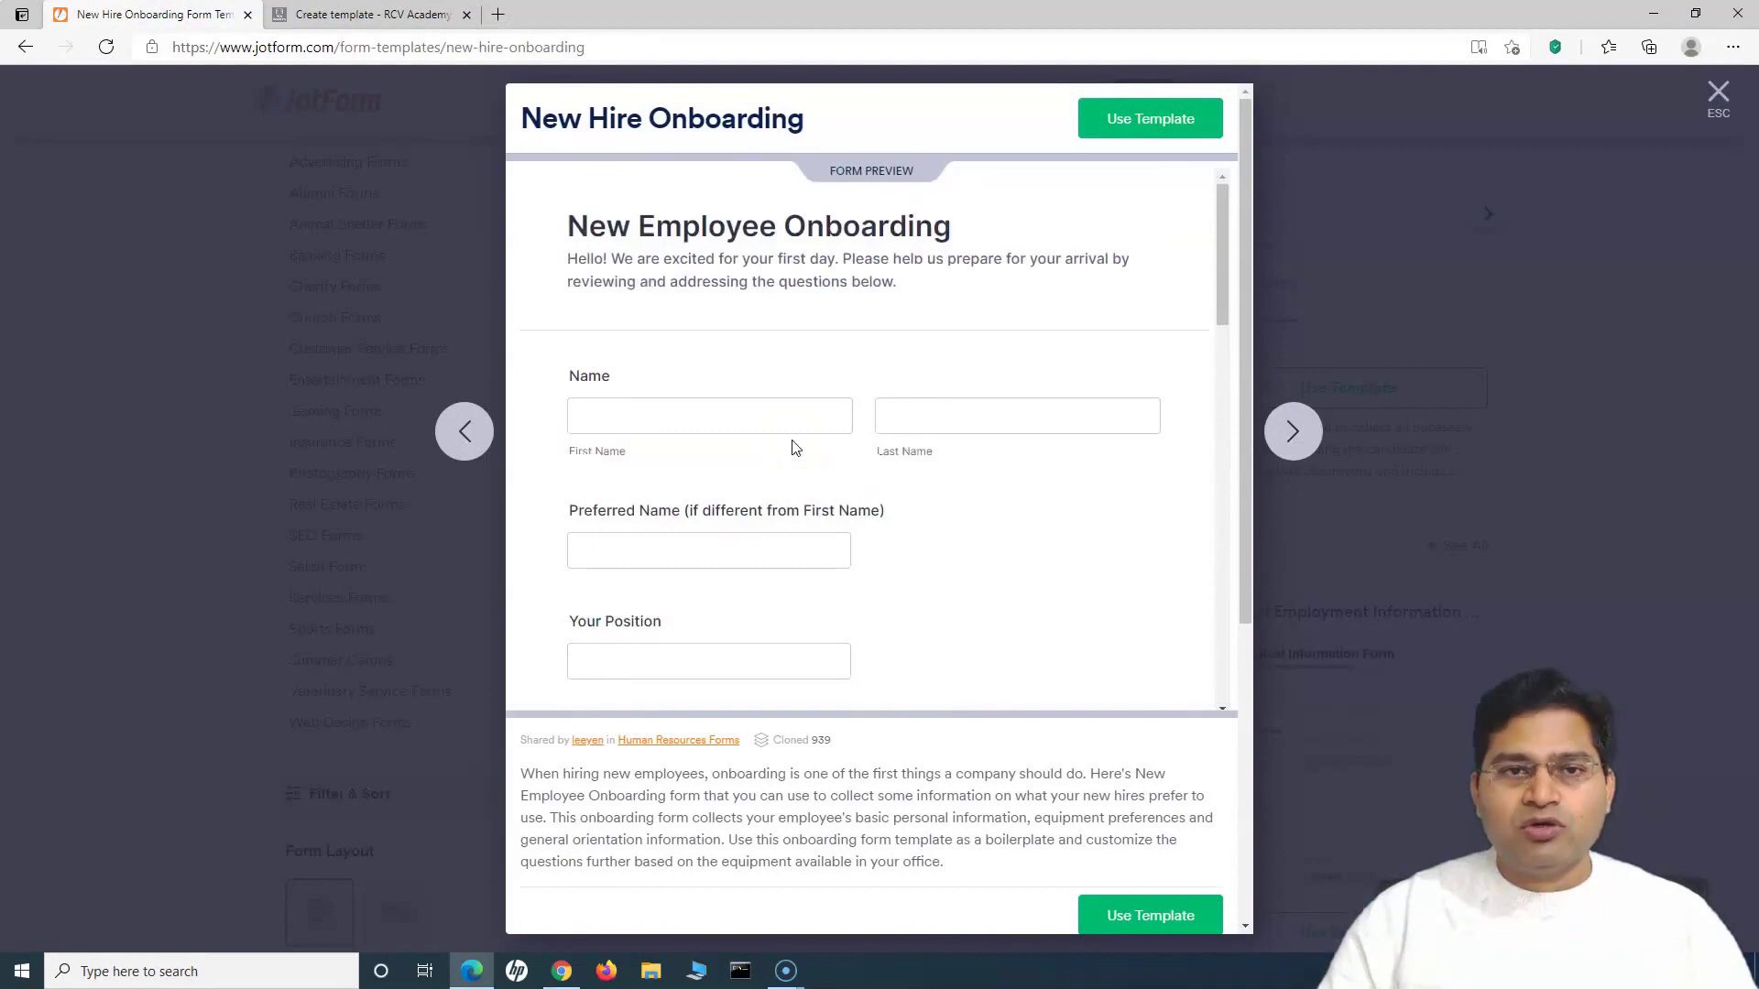
{"action": "left_click", "coordinate": [789, 423]}
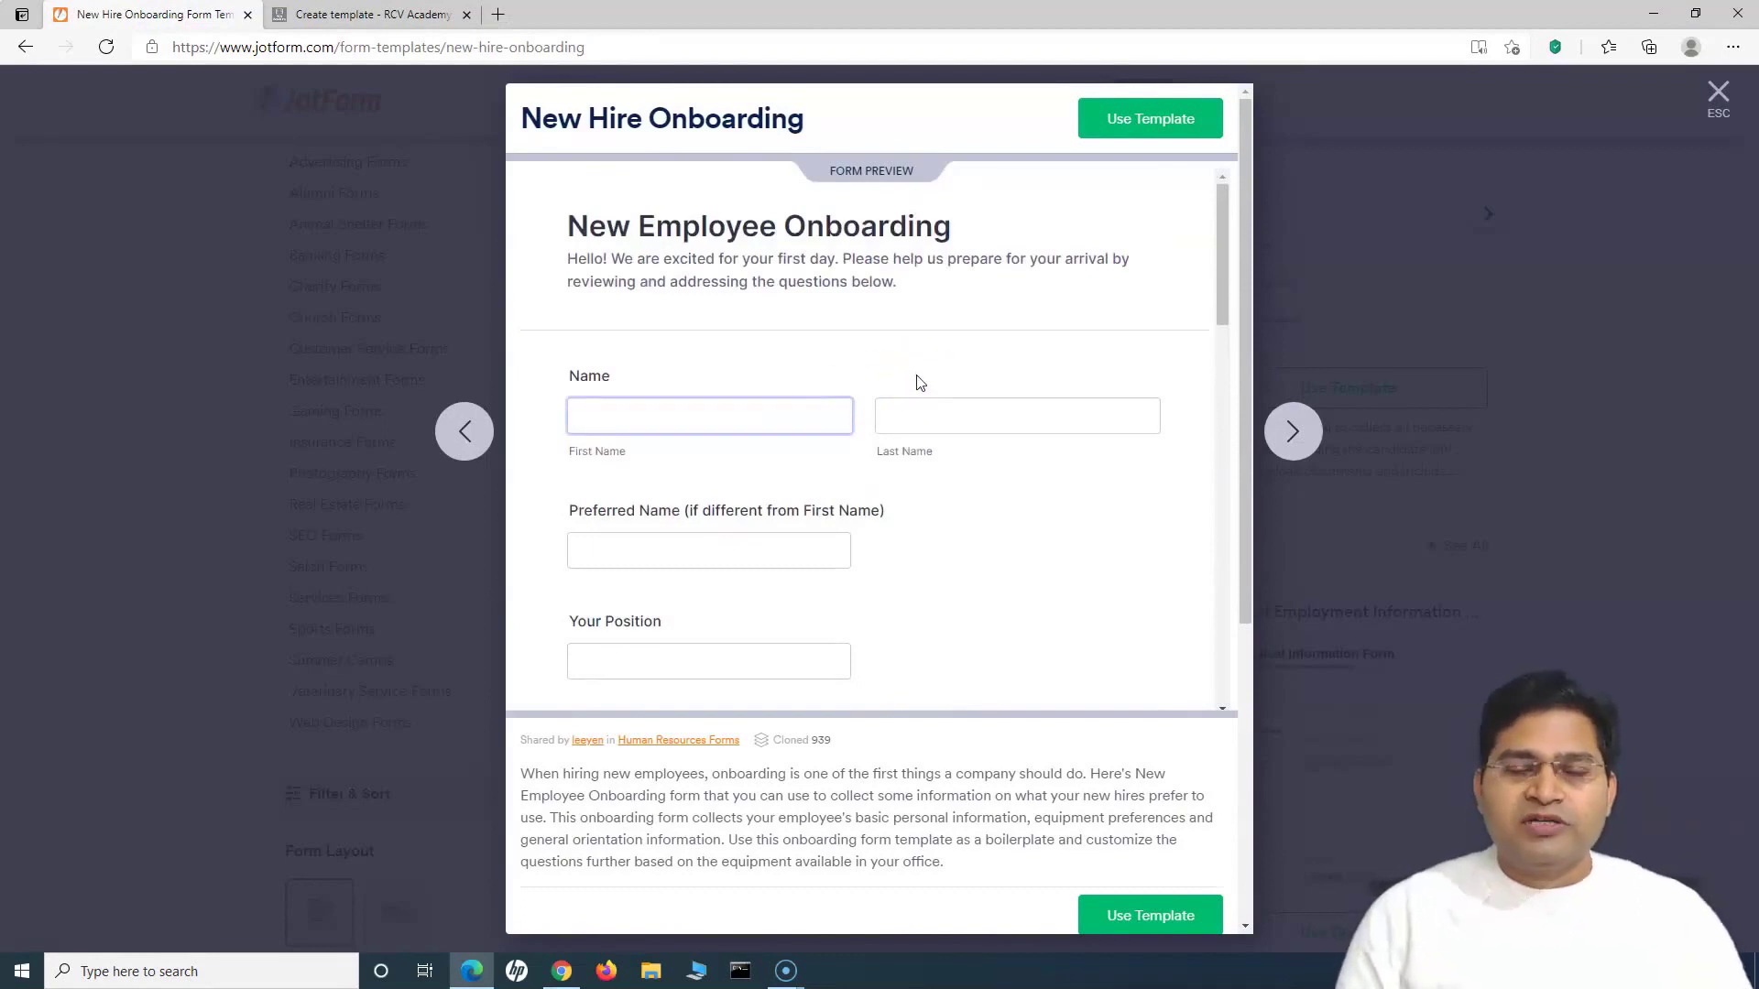
{"action": "left_click", "coordinate": [818, 326]}
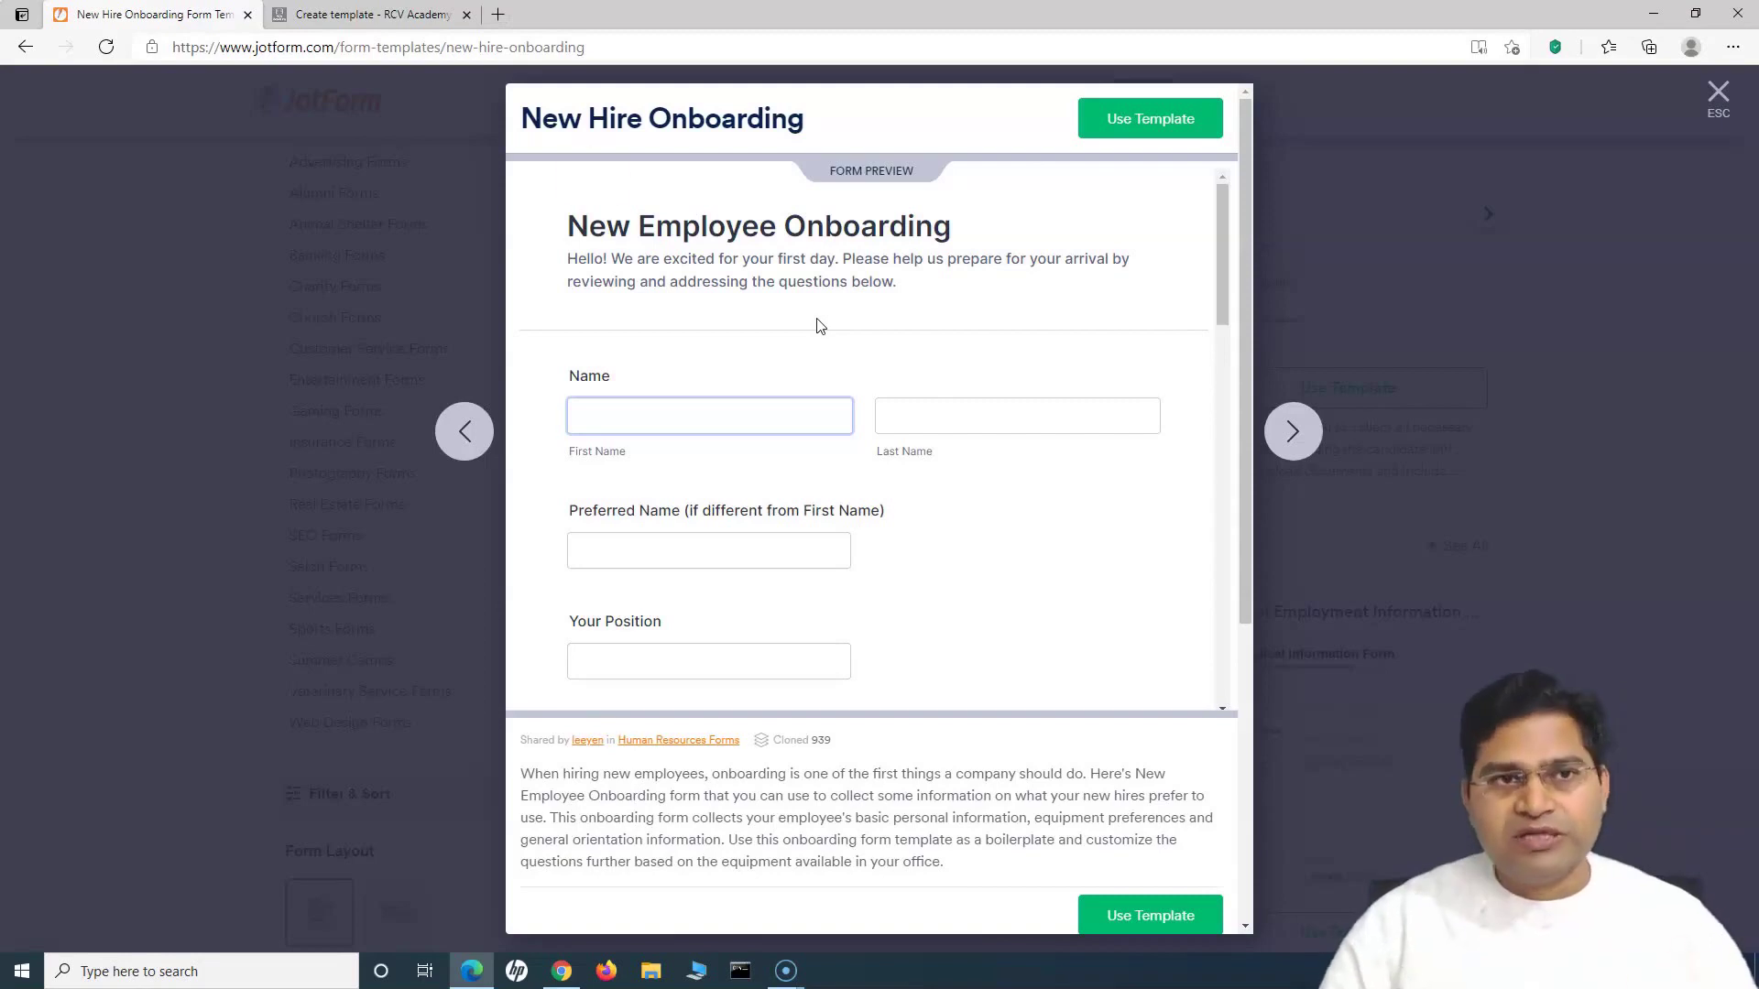
{"action": "left_click", "coordinate": [716, 240]}
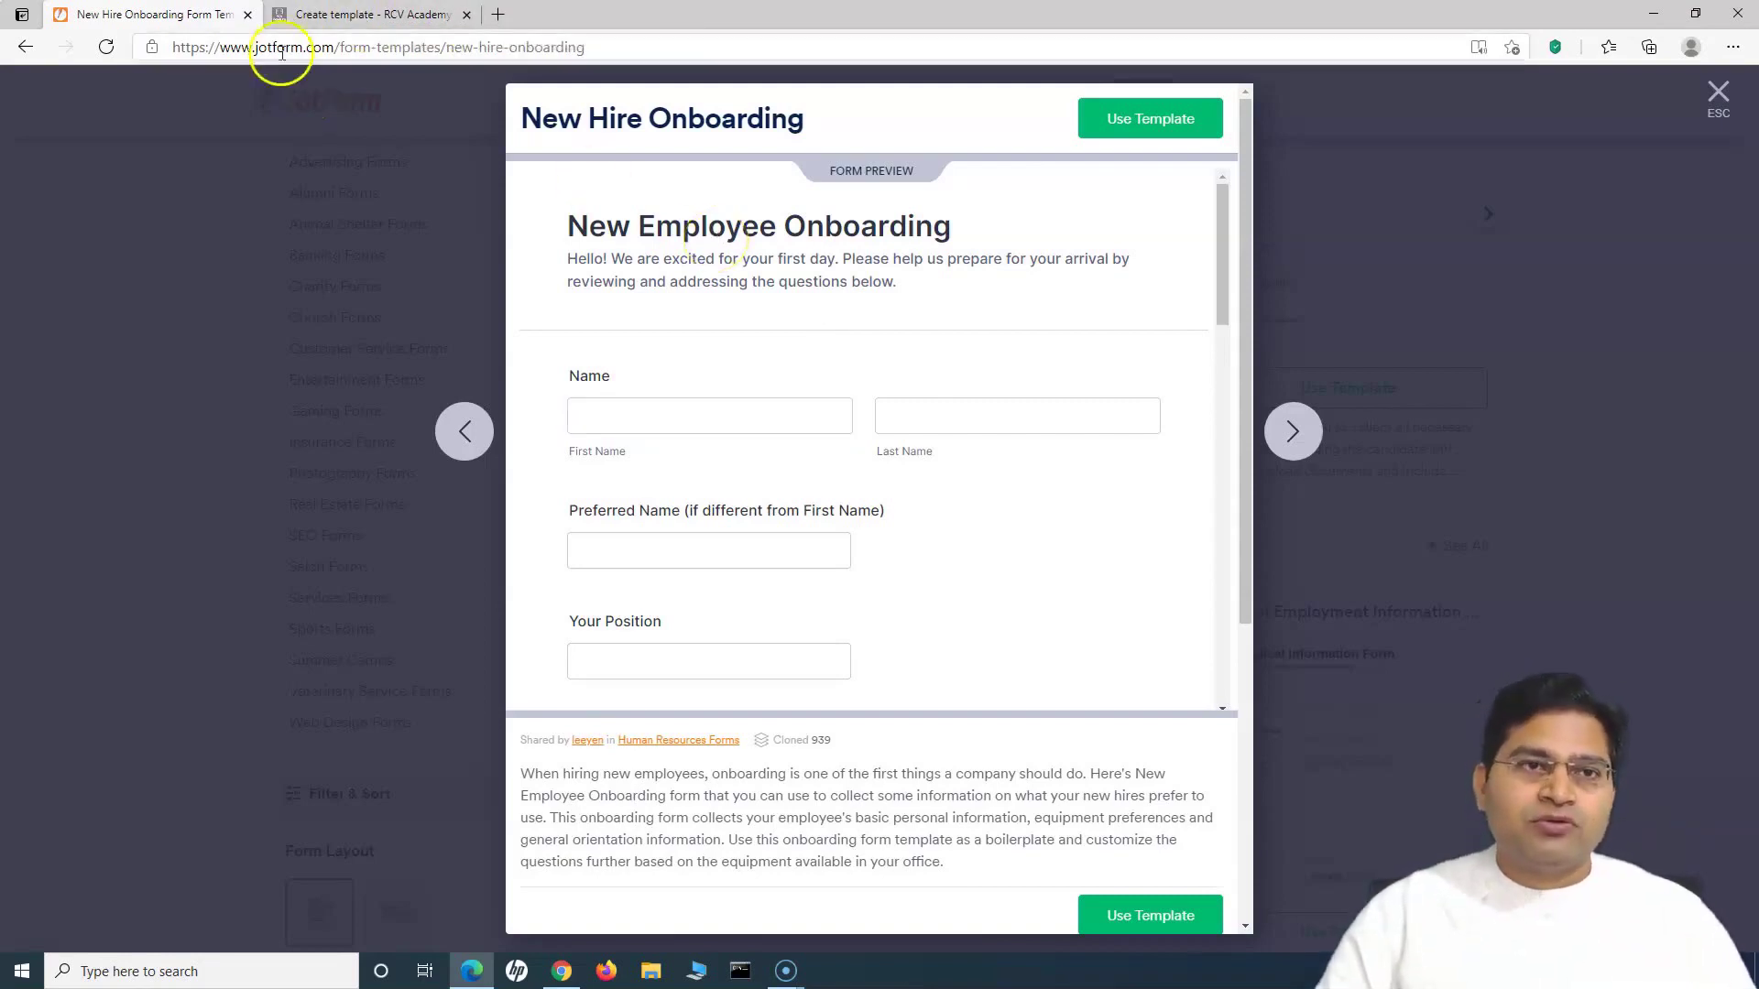
Step: Title the template 'New Employee Information', fixing the typo, and move into the page body
{"action": "left_click", "coordinate": [374, 15]}
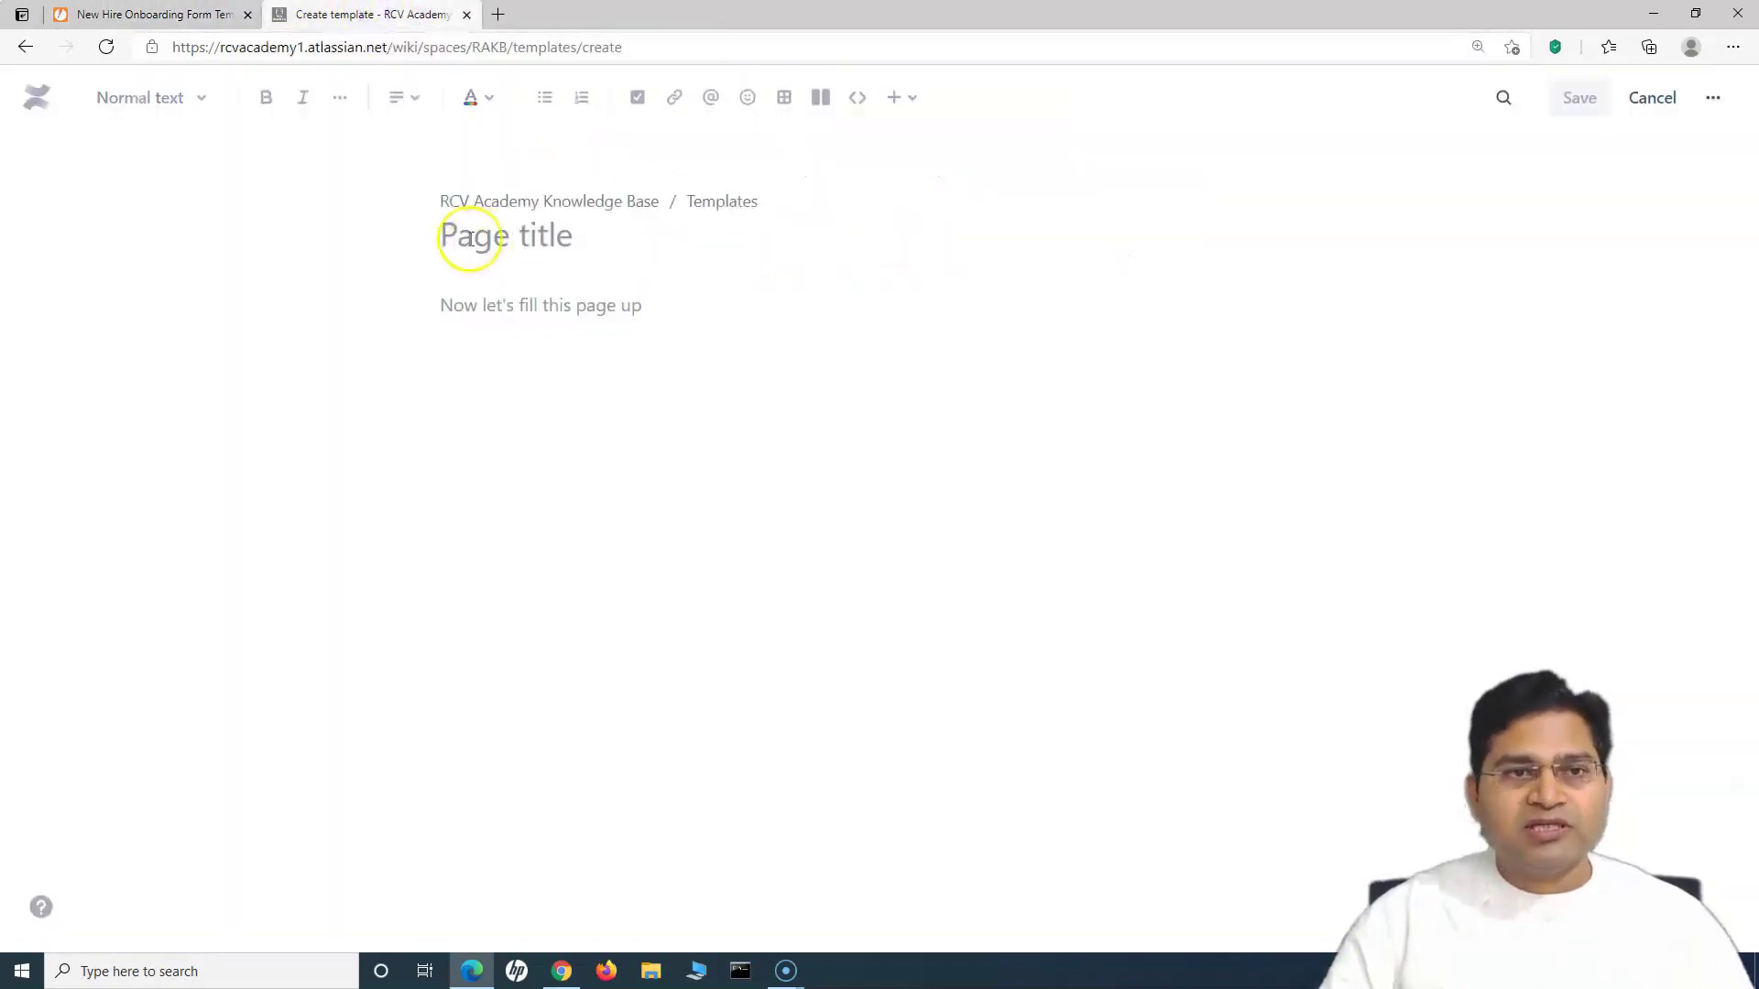
{"action": "type", "text": "New Em"}
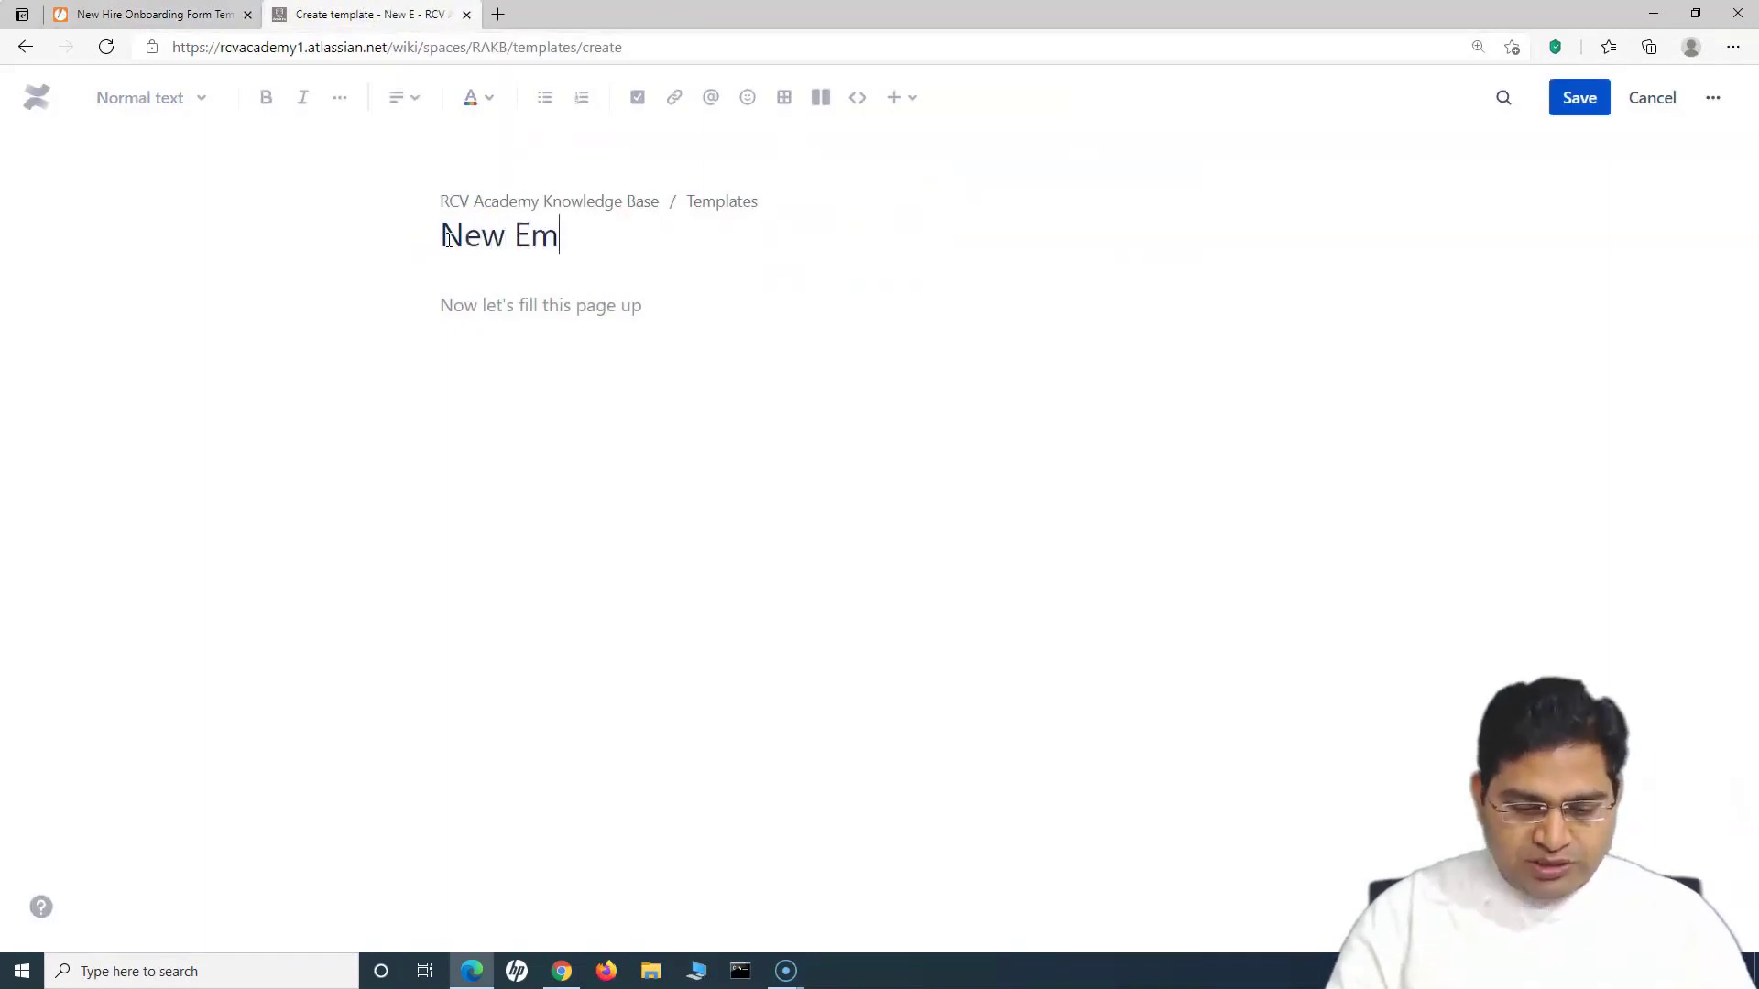
{"action": "type", "text": "ployee Ifn"}
{"action": "type", "text": "ormation"}
{"action": "key", "text": "BackSpace"}
{"action": "key", "text": "BackSpace"}
{"action": "key", "text": "BackSpace"}
{"action": "key", "text": "BackSpace"}
{"action": "key", "text": "BackSpace"}
{"action": "key", "text": "BackSpace"}
{"action": "key", "text": "BackSpace"}
{"action": "key", "text": "BackSpace"}
{"action": "key", "text": "BackSpace"}
{"action": "key", "text": "BackSpace"}
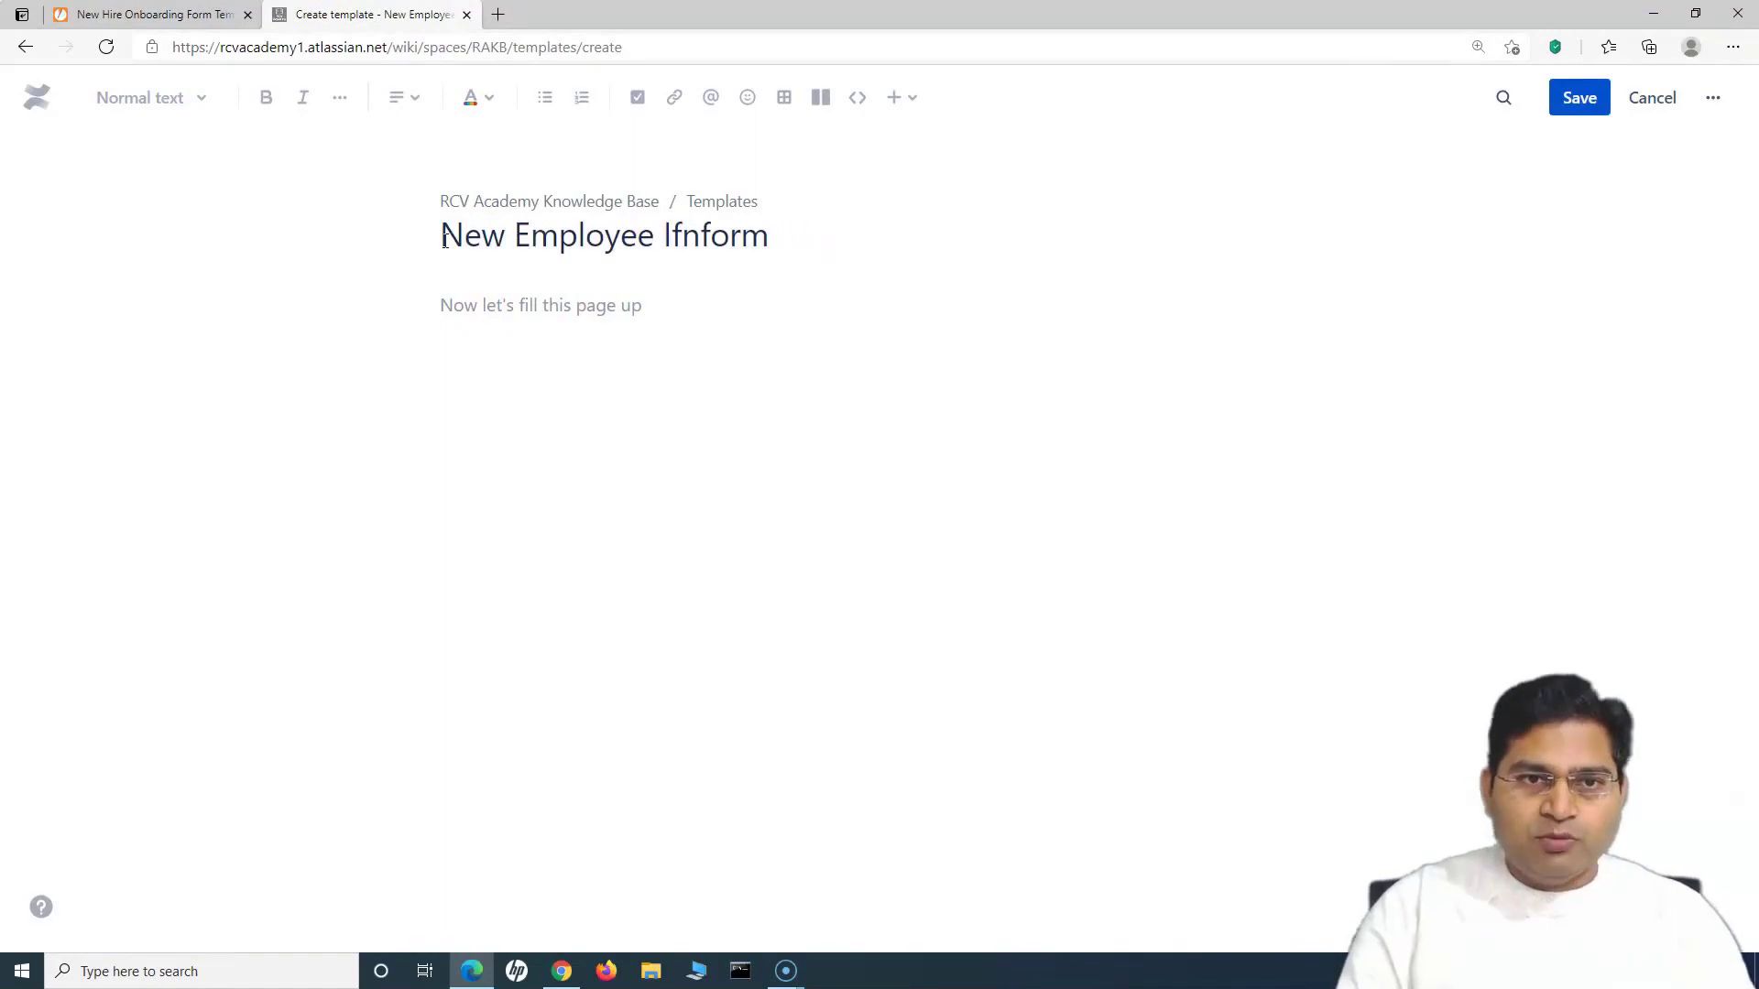
{"action": "type", "text": "nfo"}
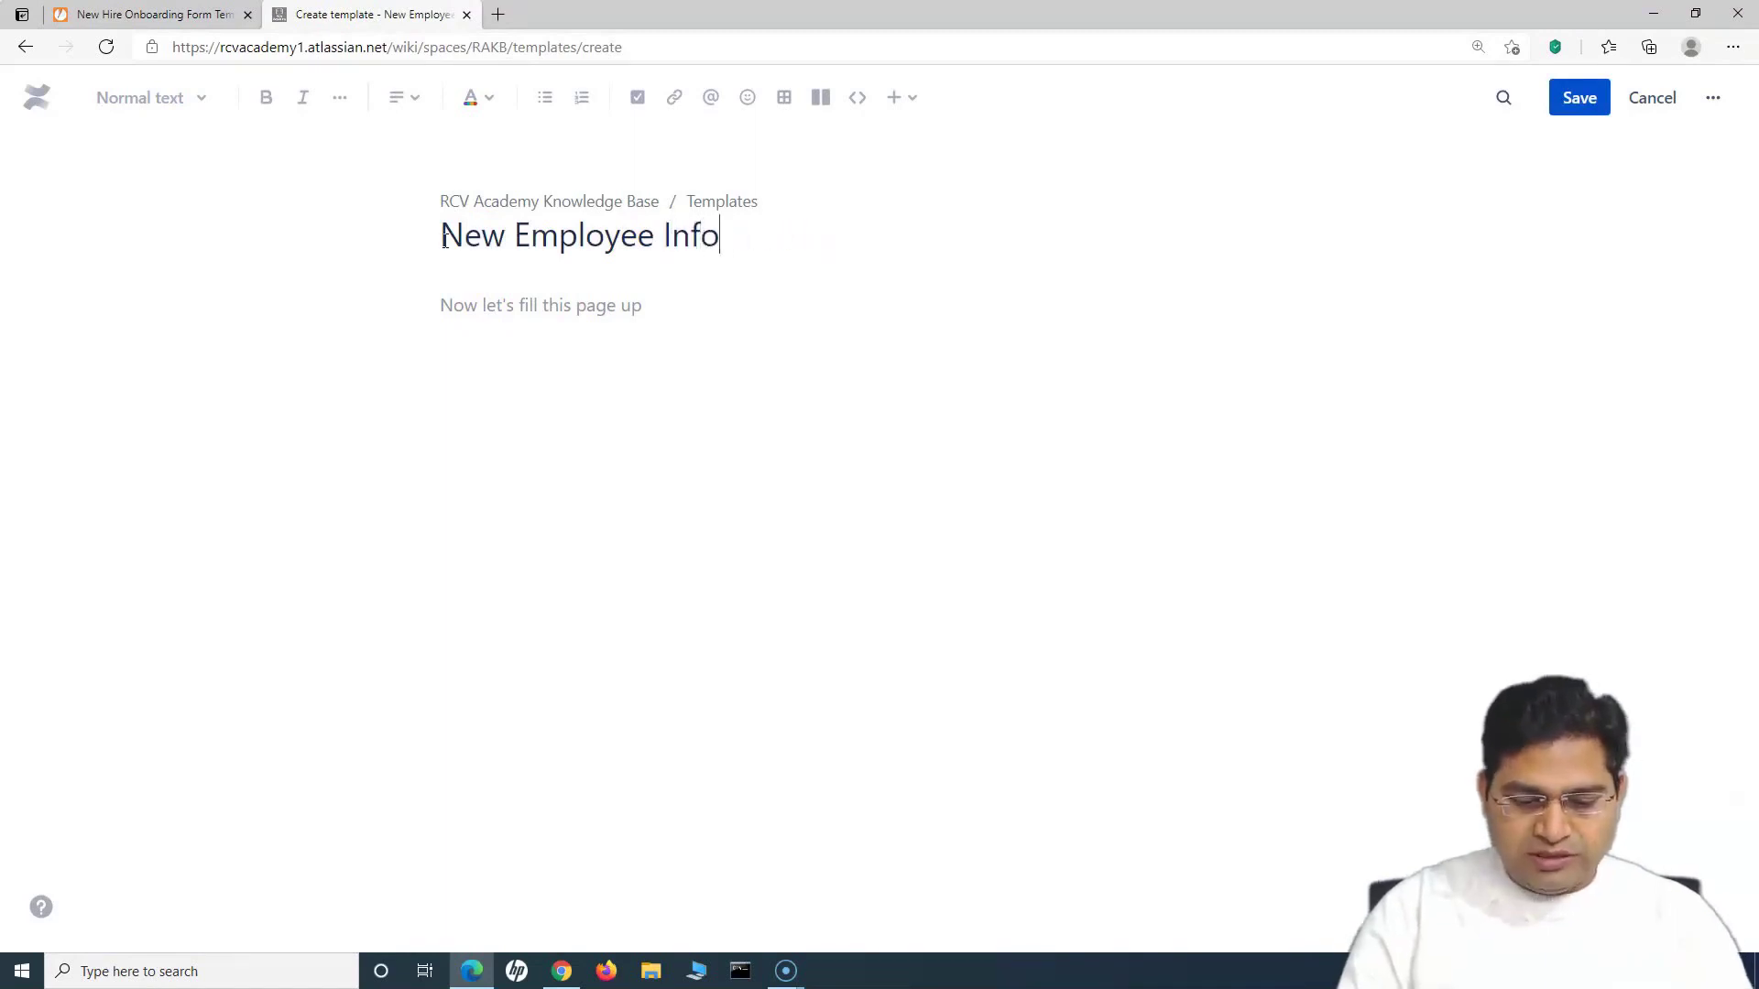
{"action": "type", "text": "rmation"}
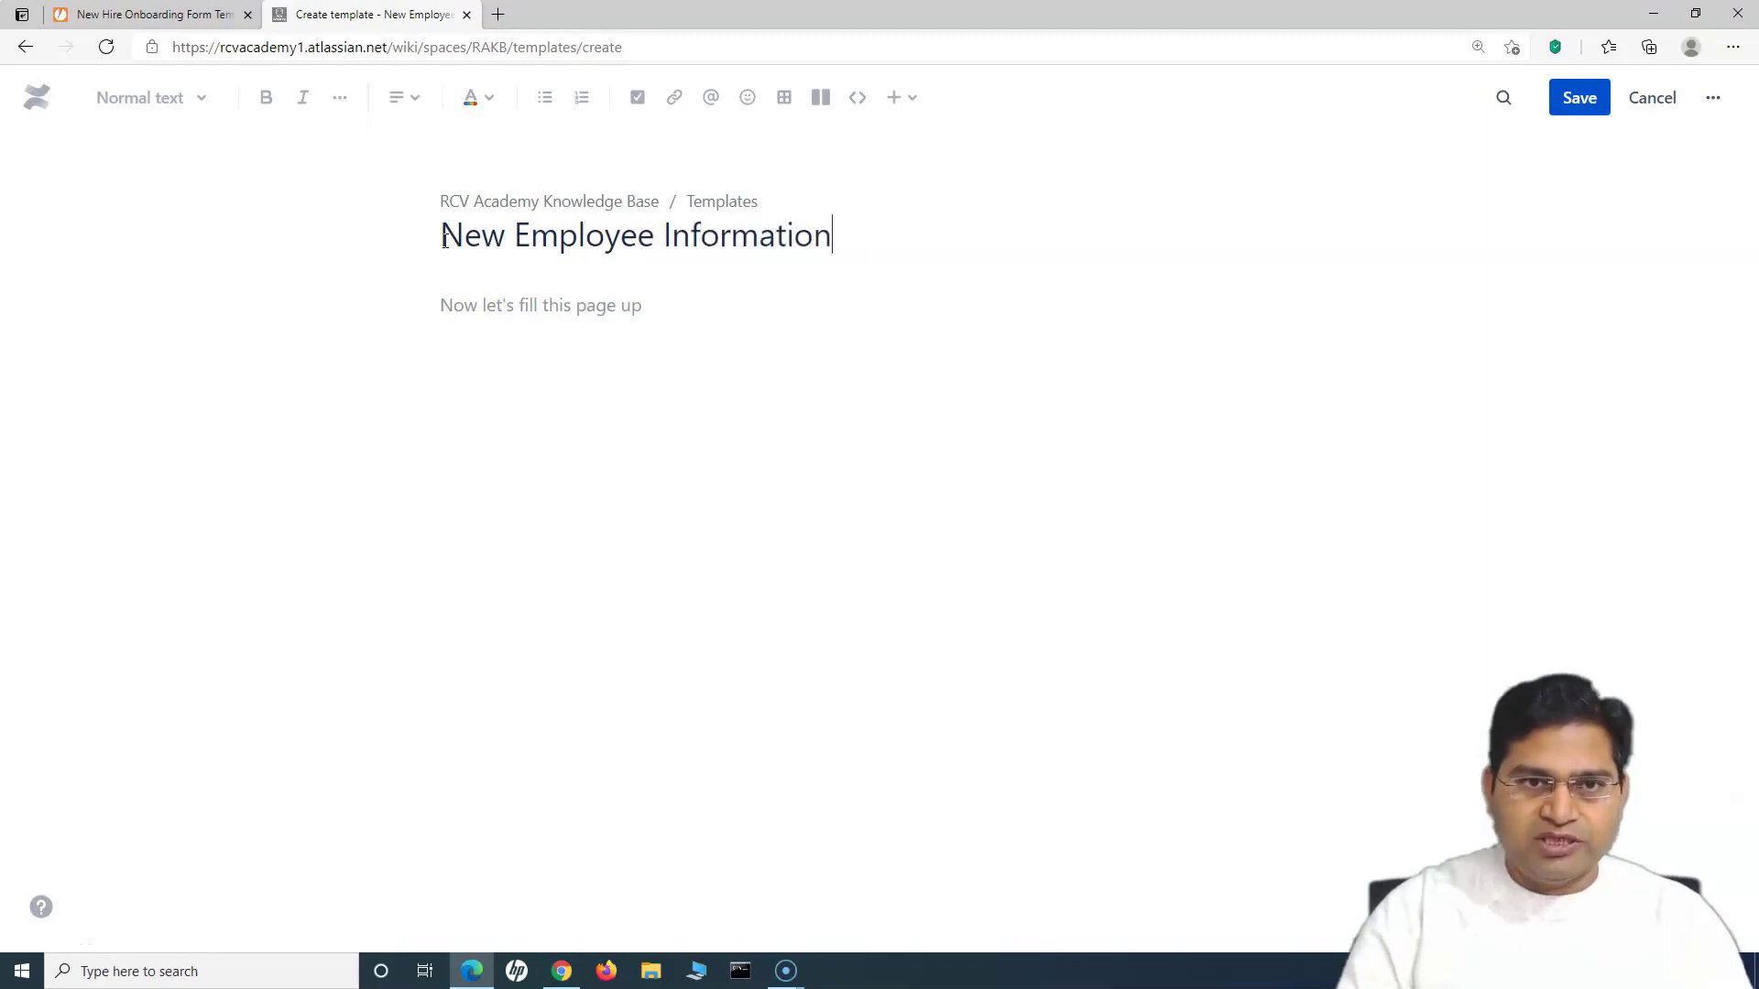
{"action": "left_click", "coordinate": [550, 307]}
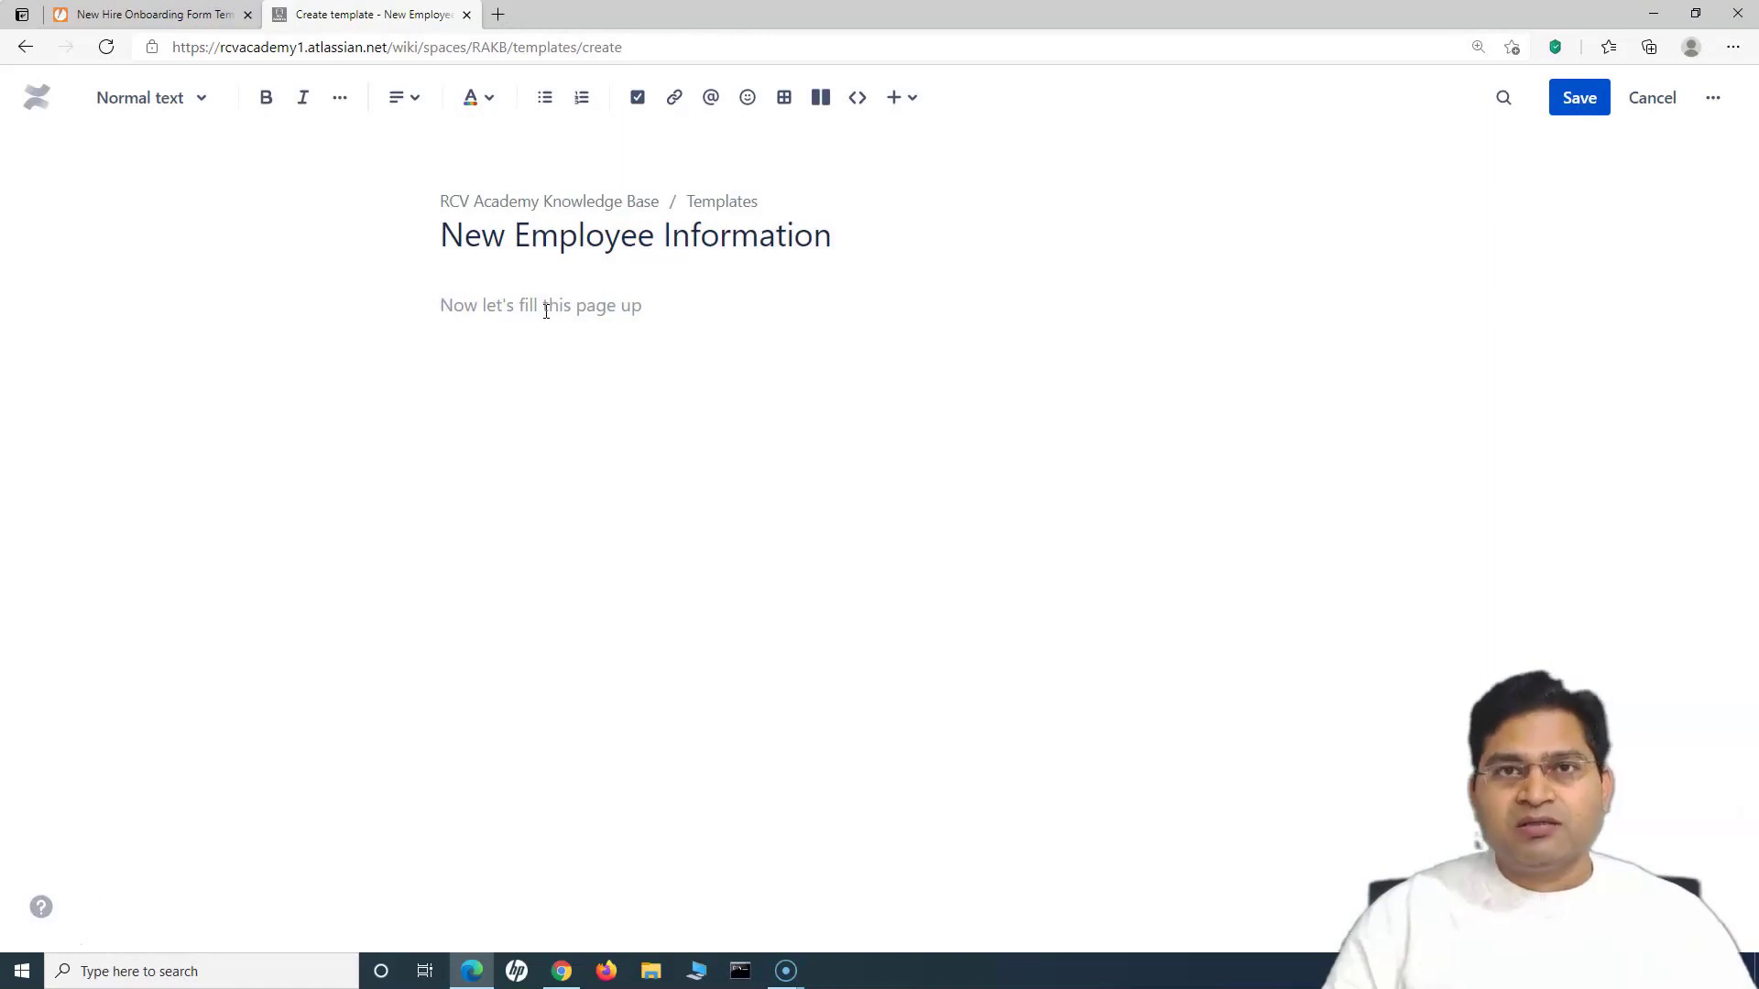
{"action": "left_click", "coordinate": [538, 335]}
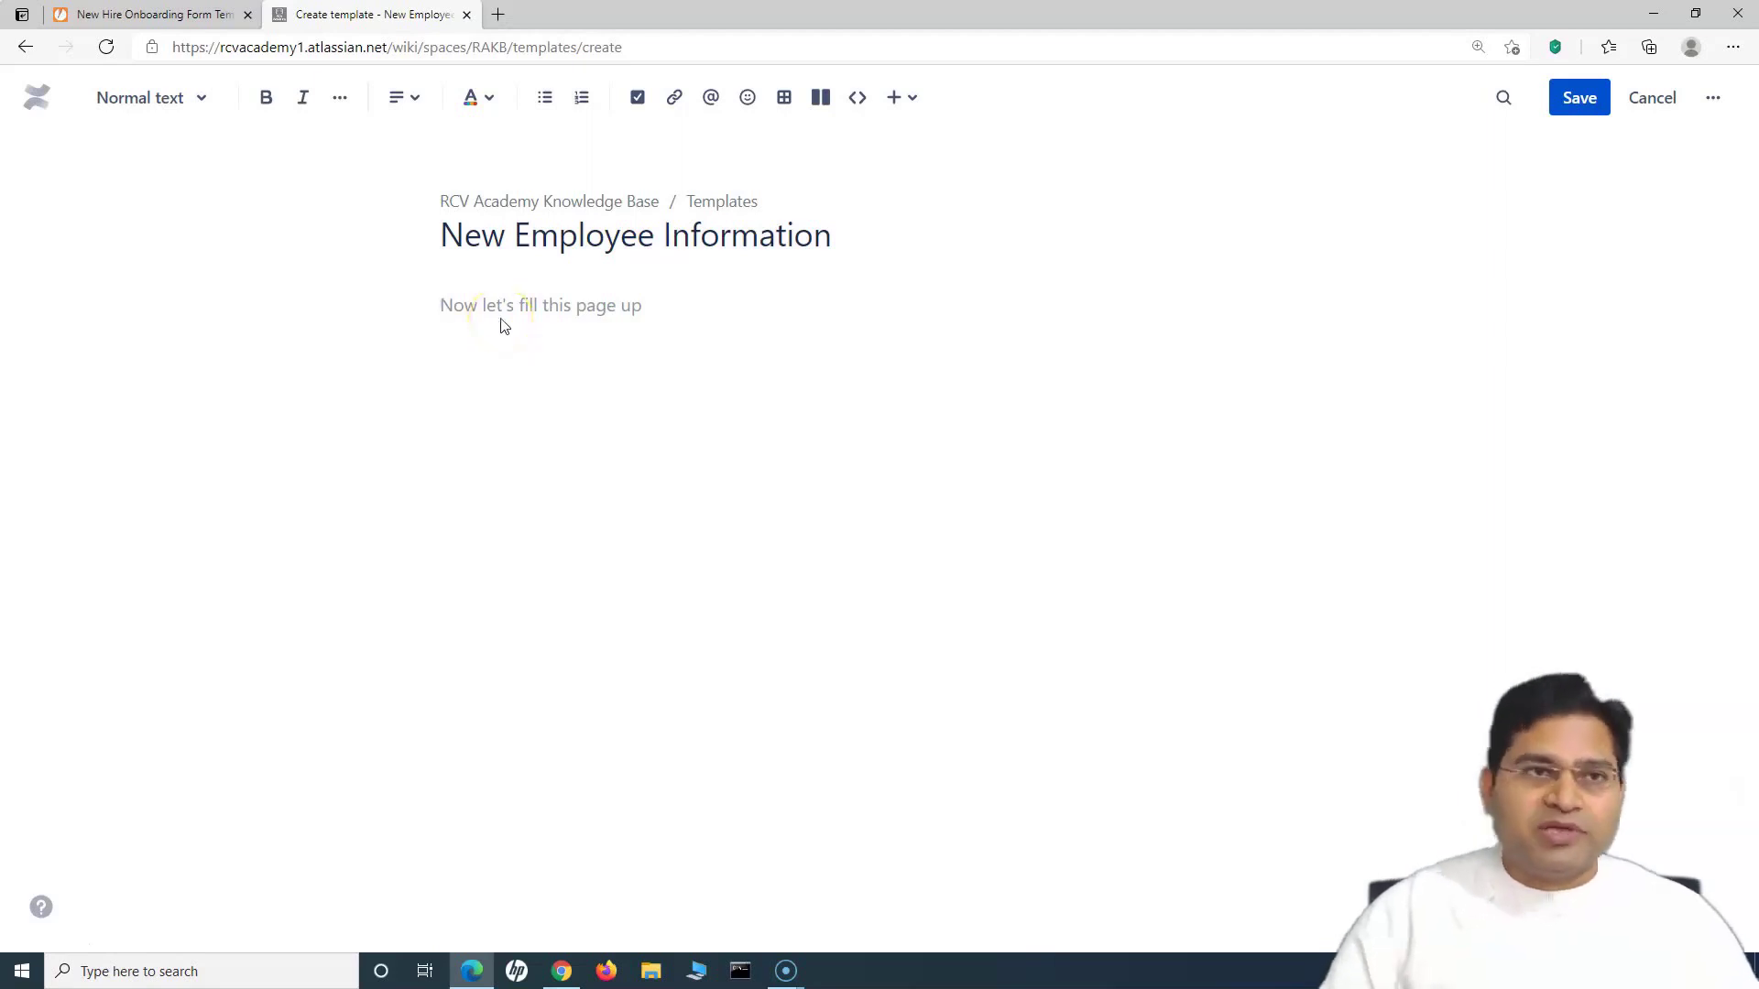
{"action": "left_click", "coordinate": [133, 17]}
{"action": "left_click", "coordinate": [625, 426]}
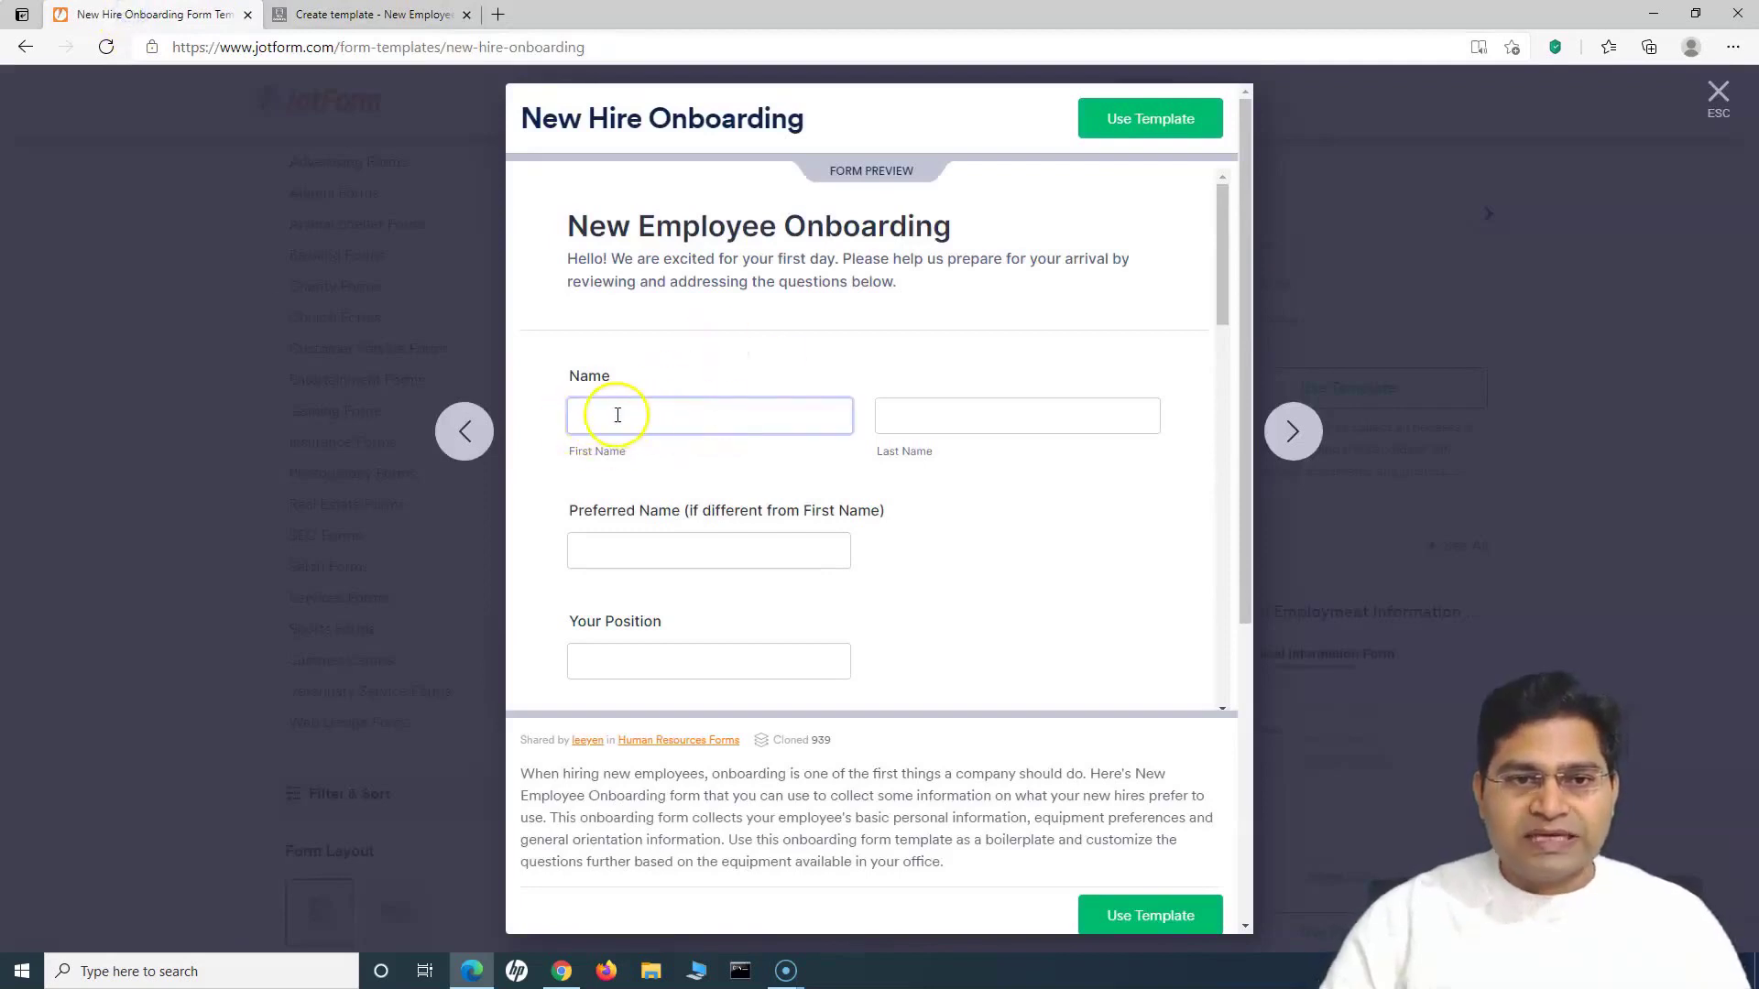
{"action": "scroll", "coordinate": [697, 623], "scroll_direction": "down", "scroll_amount": 4}
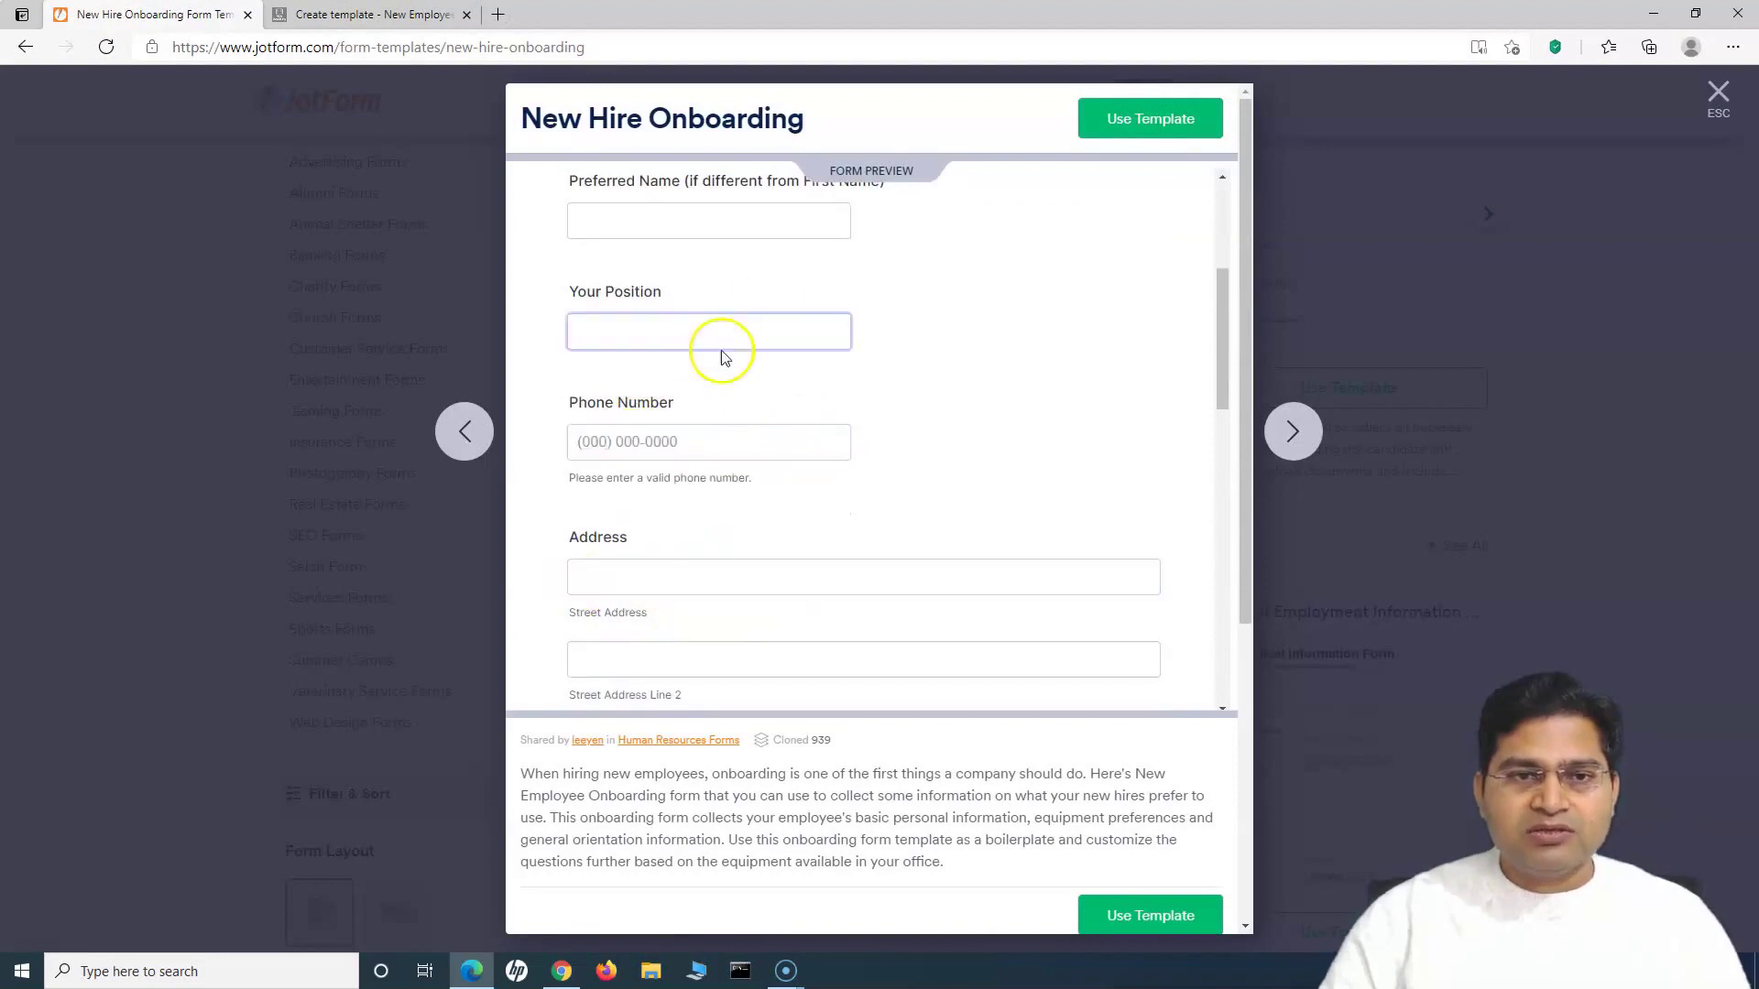
{"action": "scroll", "coordinate": [550, 401], "scroll_direction": "up", "scroll_amount": 2}
{"action": "scroll", "coordinate": [864, 510], "scroll_direction": "down", "scroll_amount": 2}
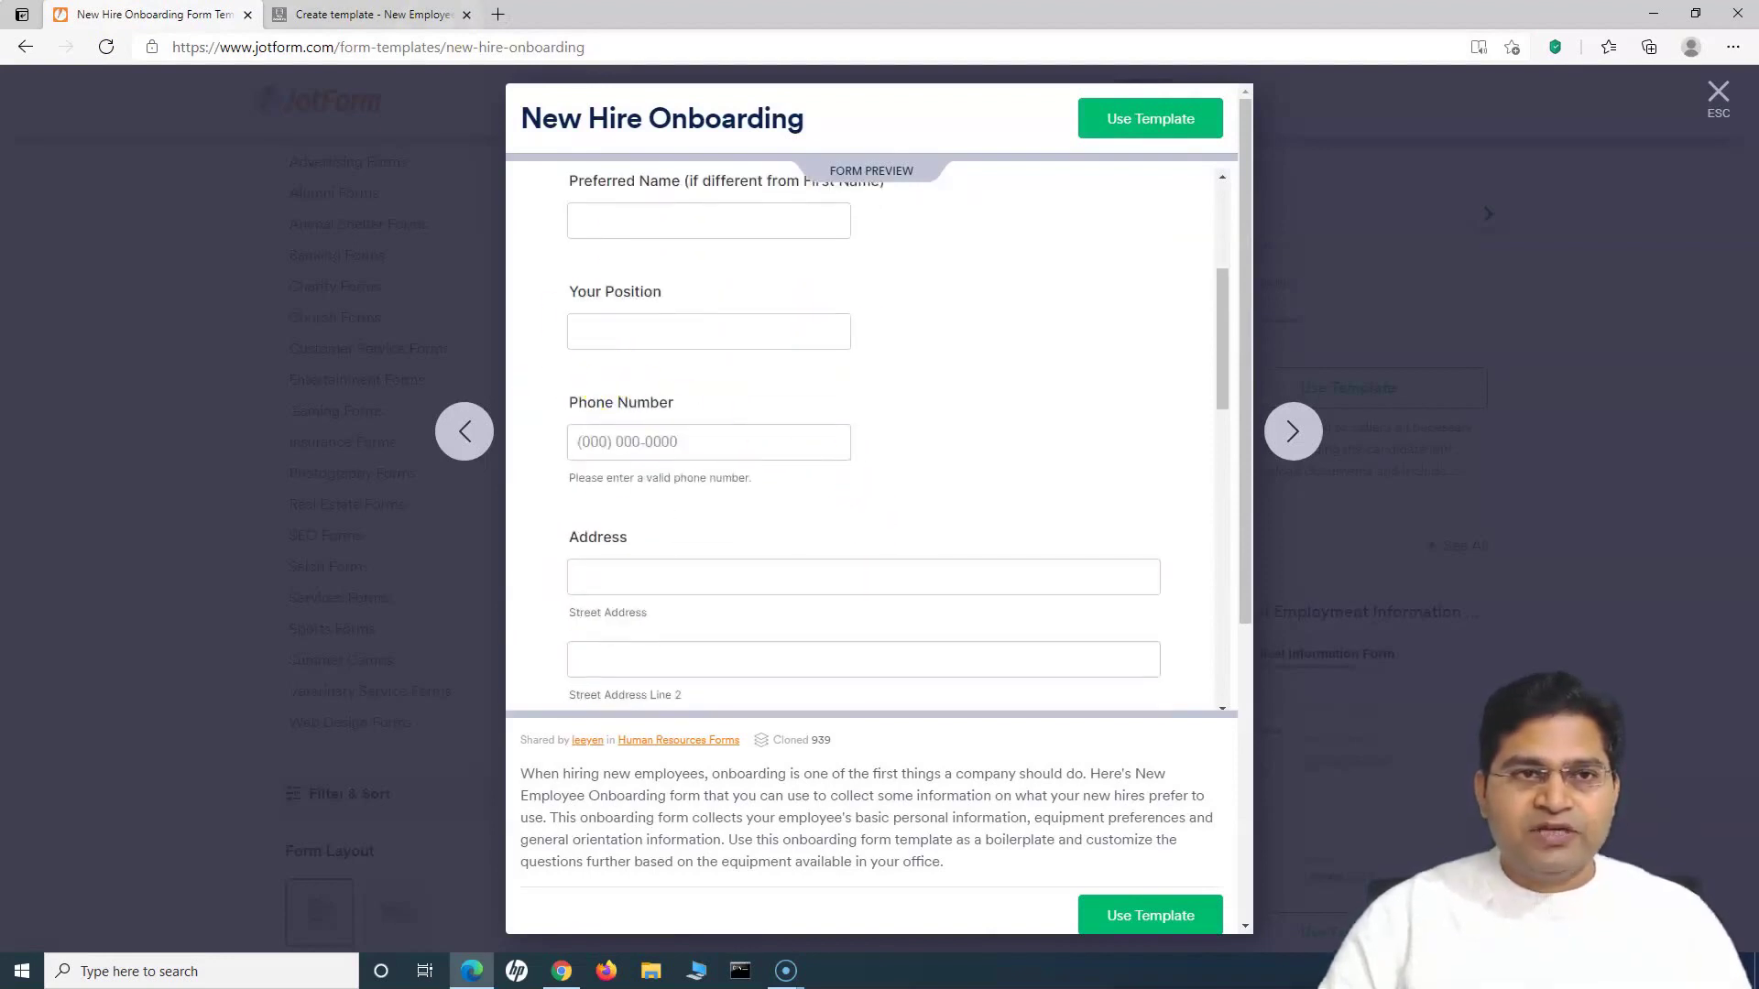
{"action": "left_click", "coordinate": [403, 18]}
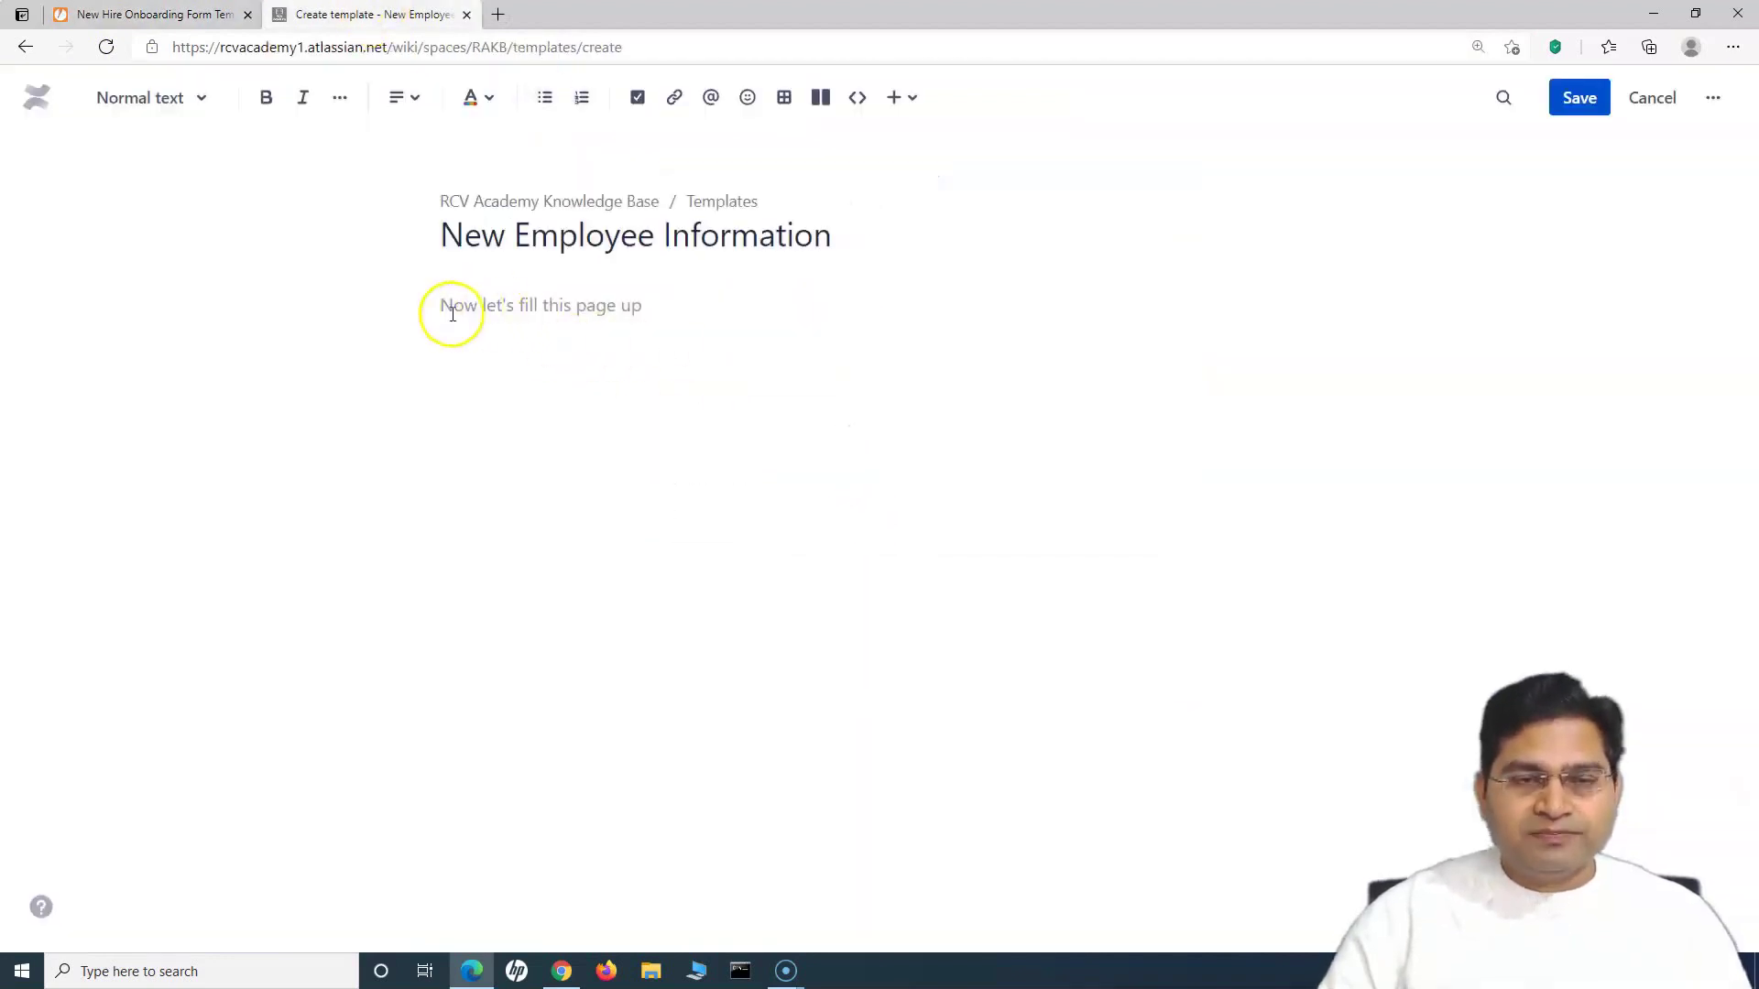
Step: Add a centred Heading 1 'Please provide the following information' and insert a table beneath it
{"action": "left_click", "coordinate": [146, 97]}
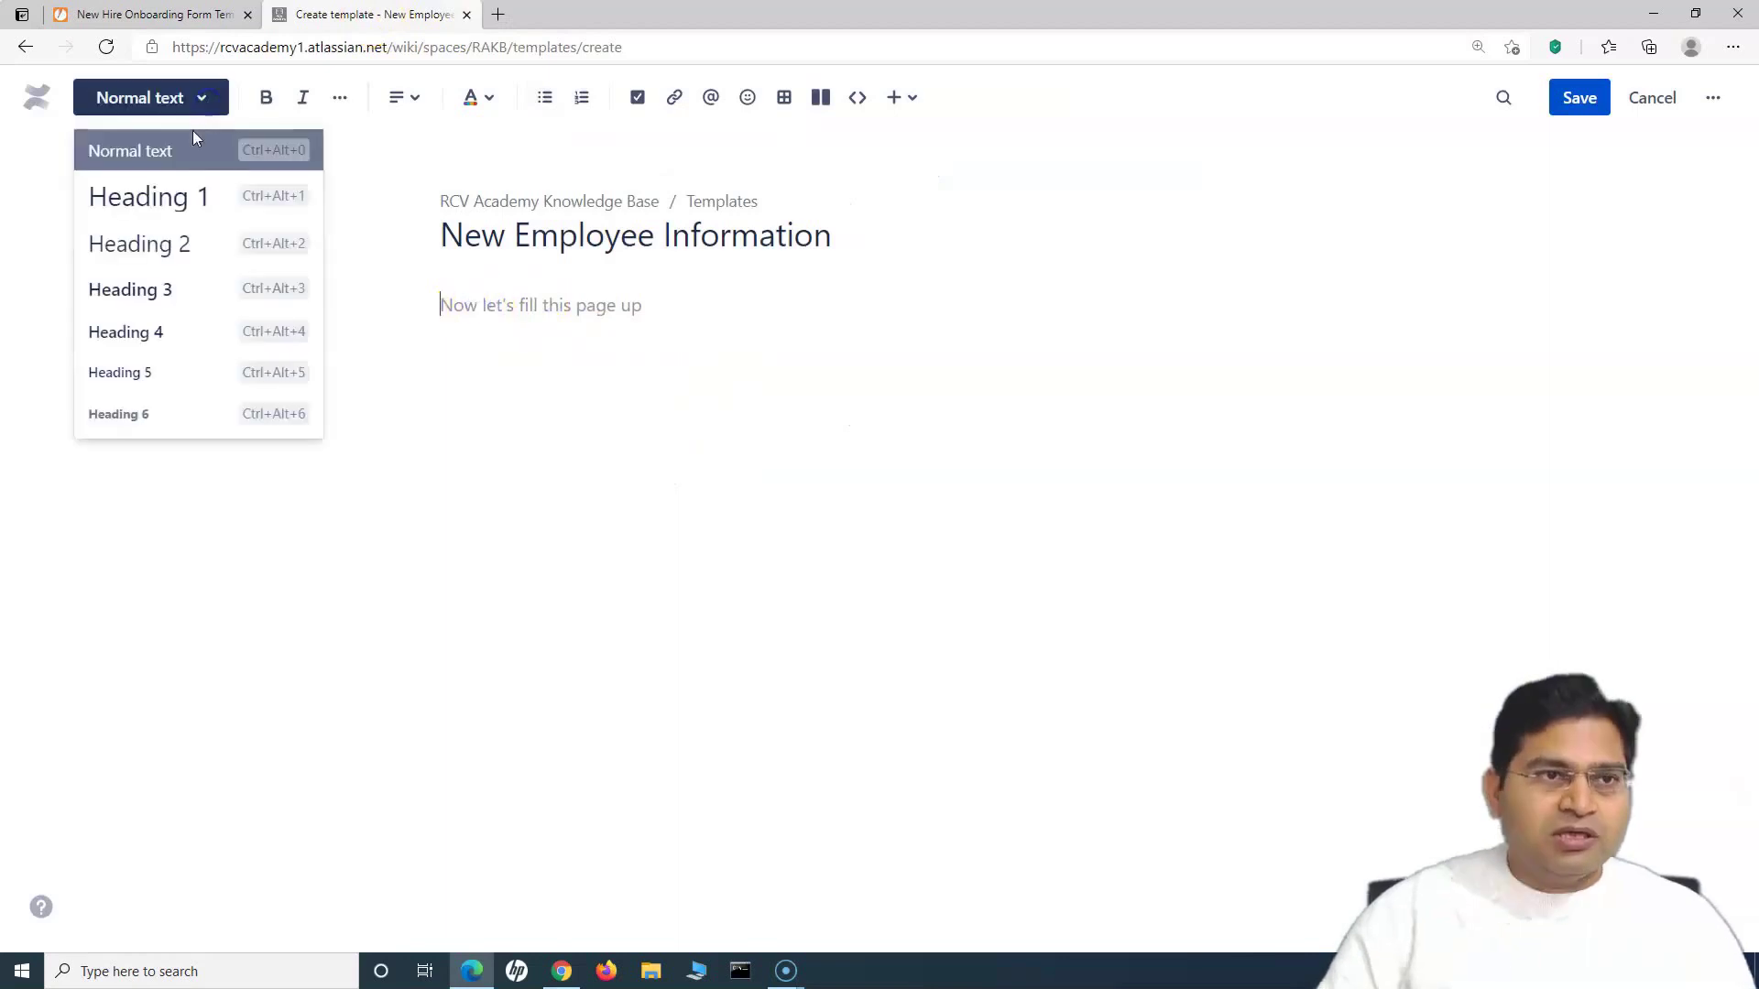
{"action": "left_click", "coordinate": [174, 192]}
{"action": "type", "text": "Please pro"}
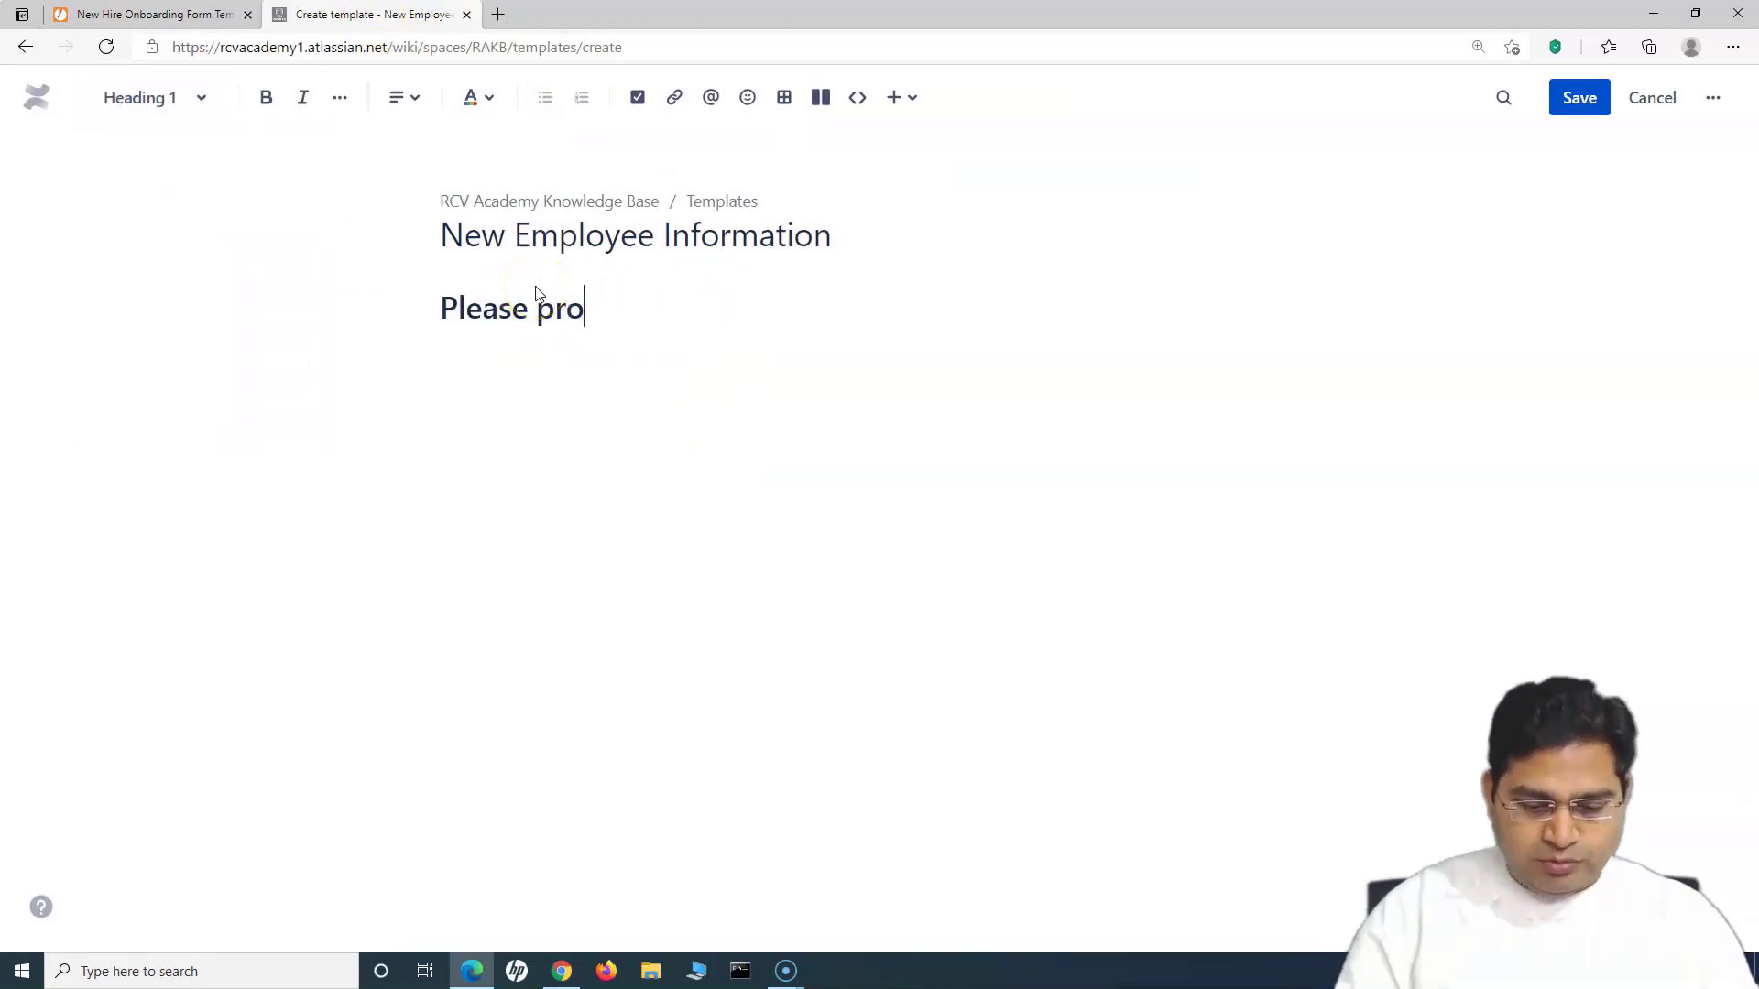
{"action": "type", "text": "vide the following information"}
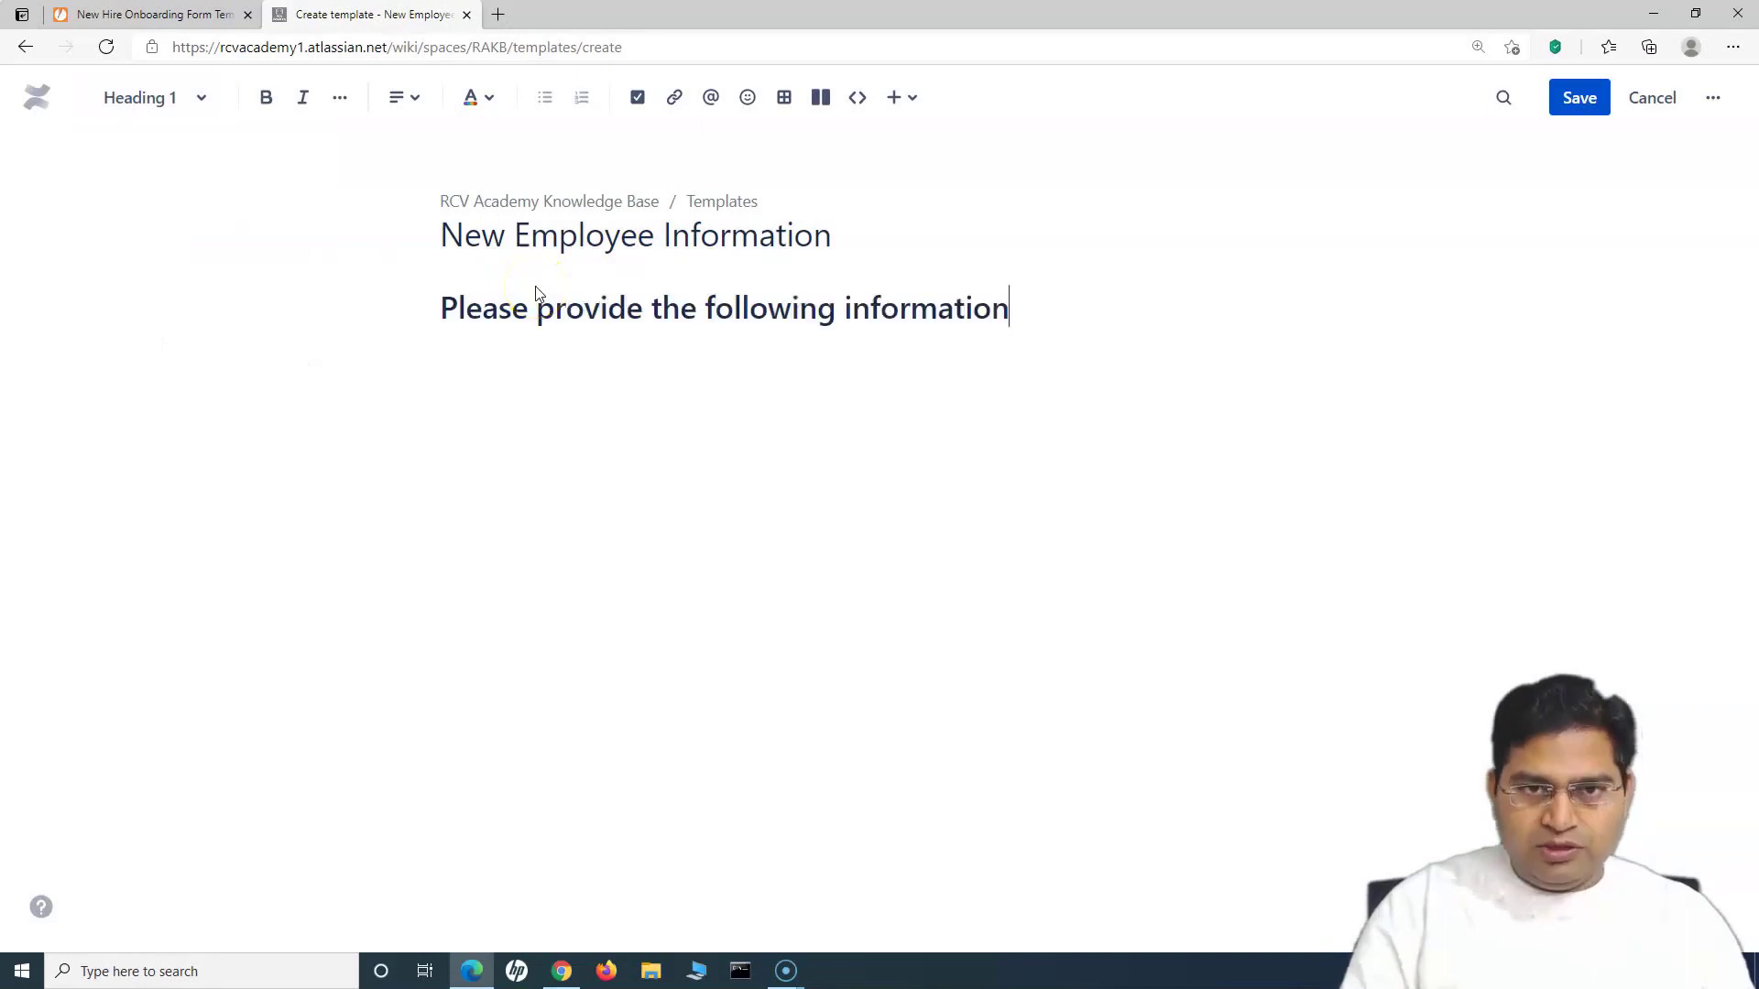
{"action": "triple_click", "coordinate": [1008, 310]}
{"action": "left_click", "coordinate": [403, 97]}
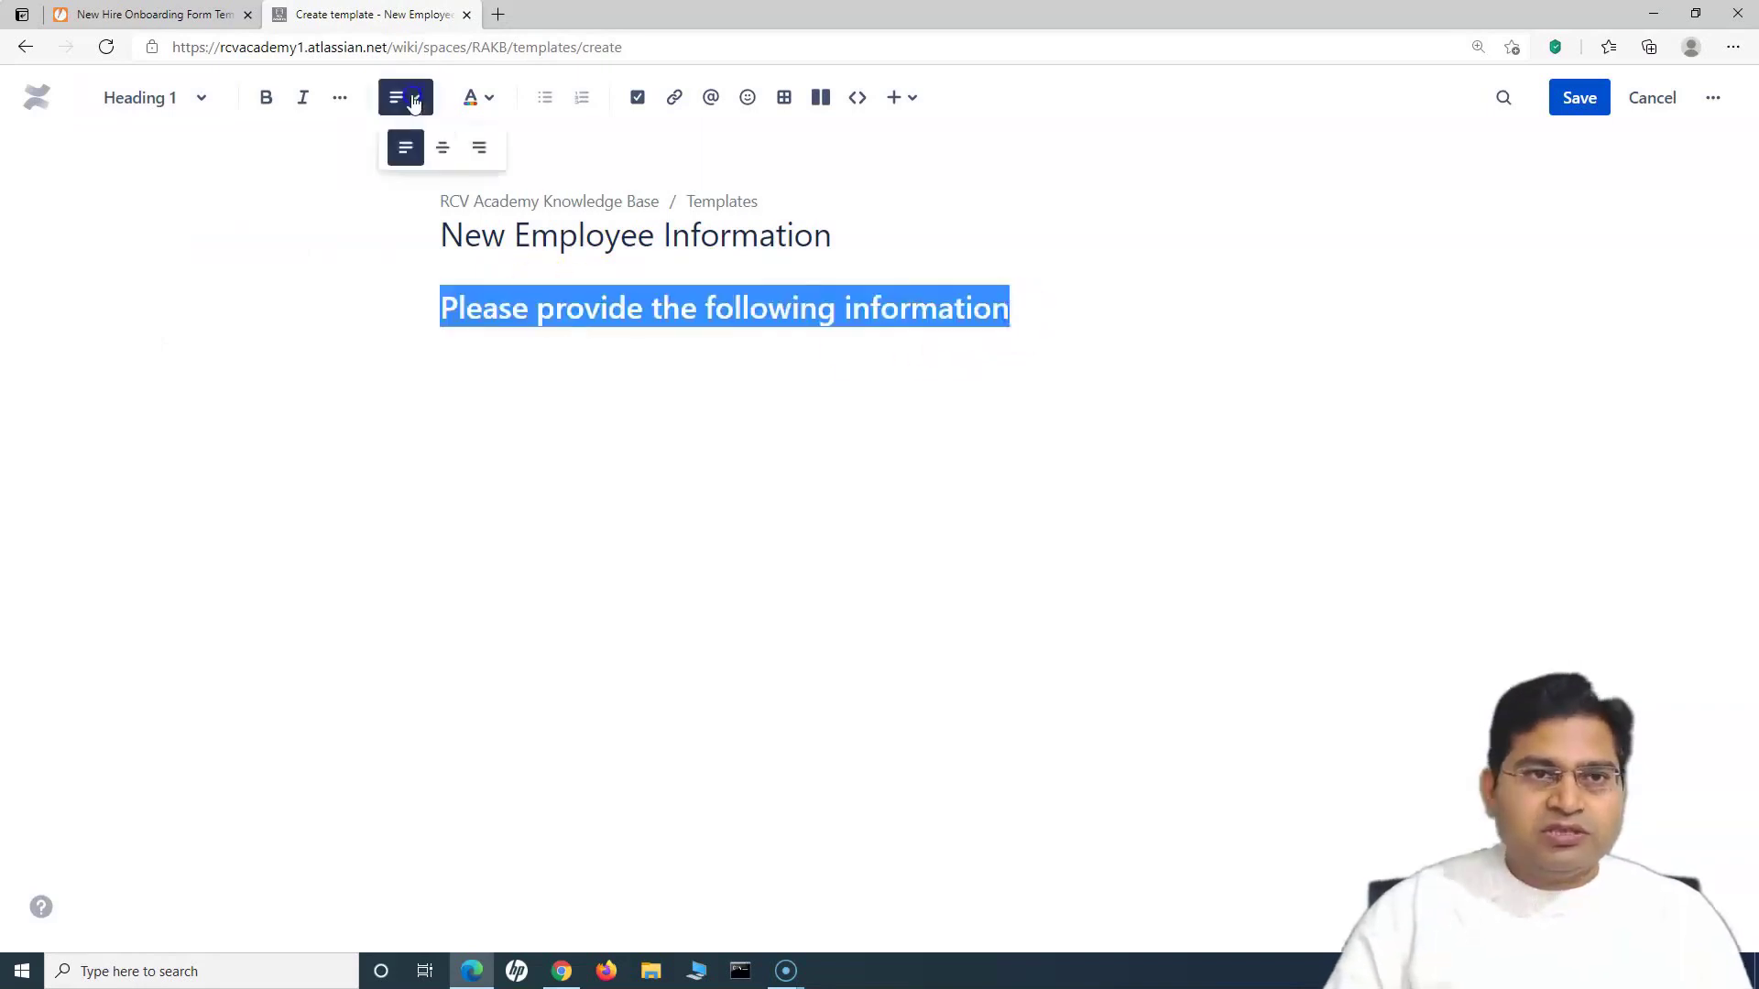
{"action": "left_click", "coordinate": [440, 145]}
{"action": "left_click", "coordinate": [753, 363]}
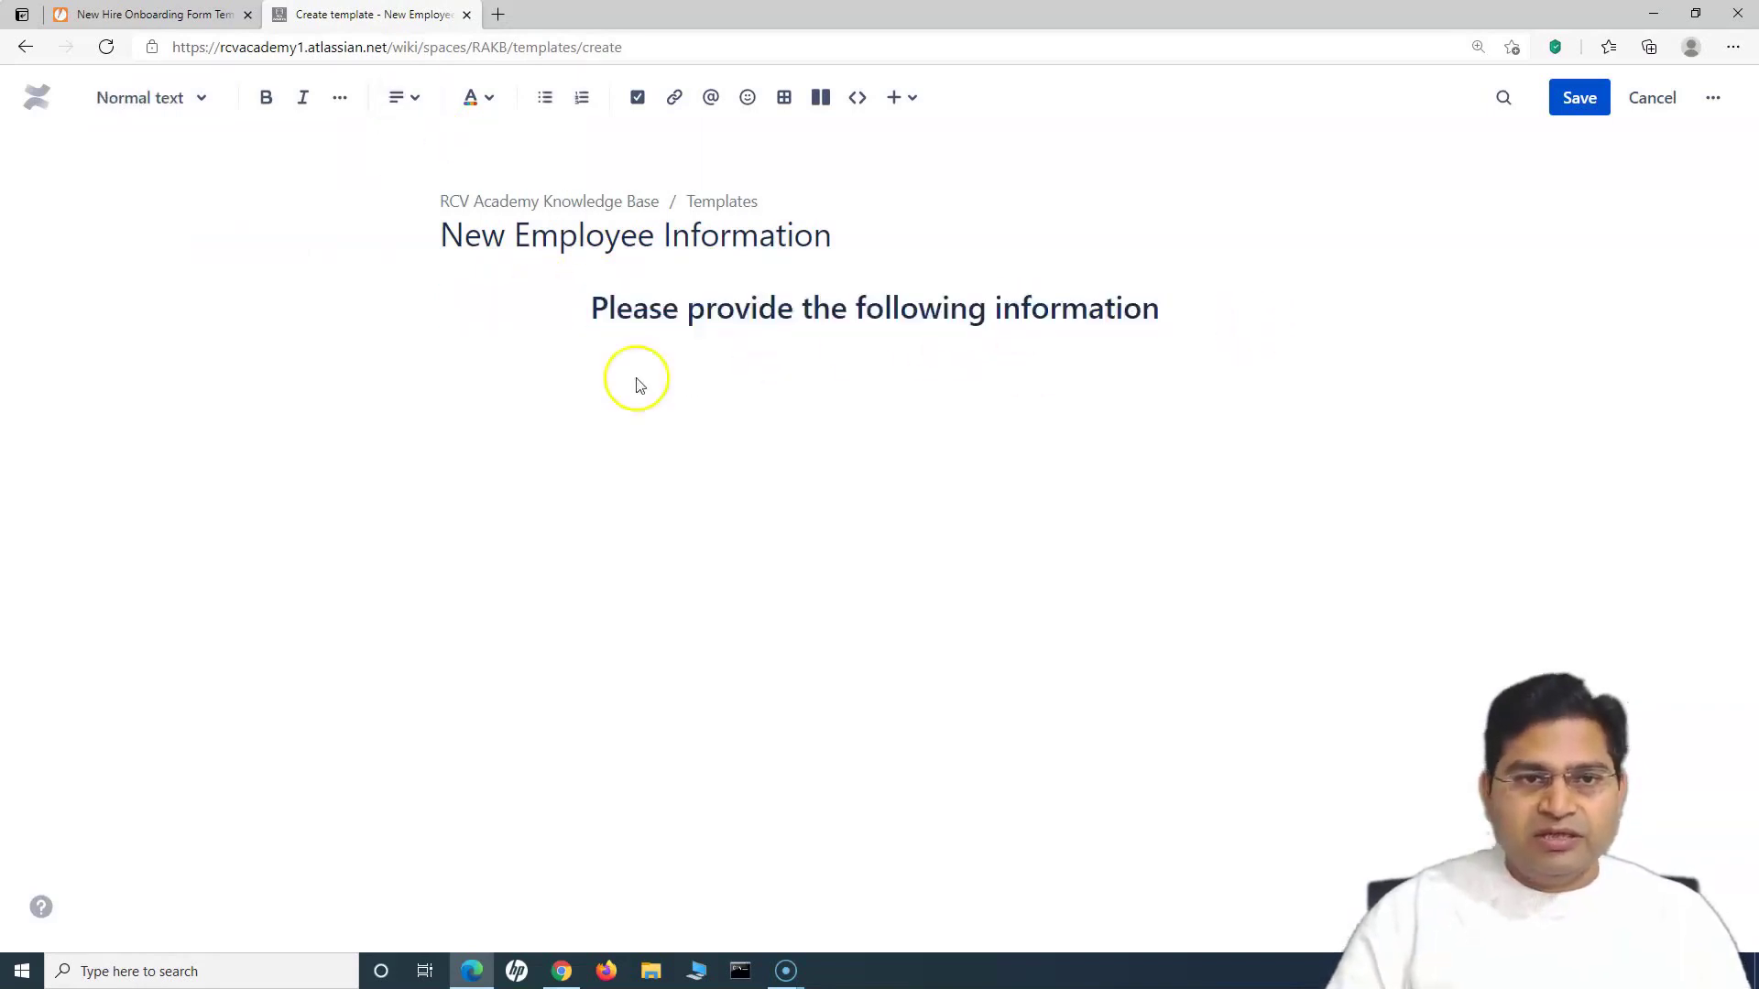
{"action": "left_click", "coordinate": [783, 97]}
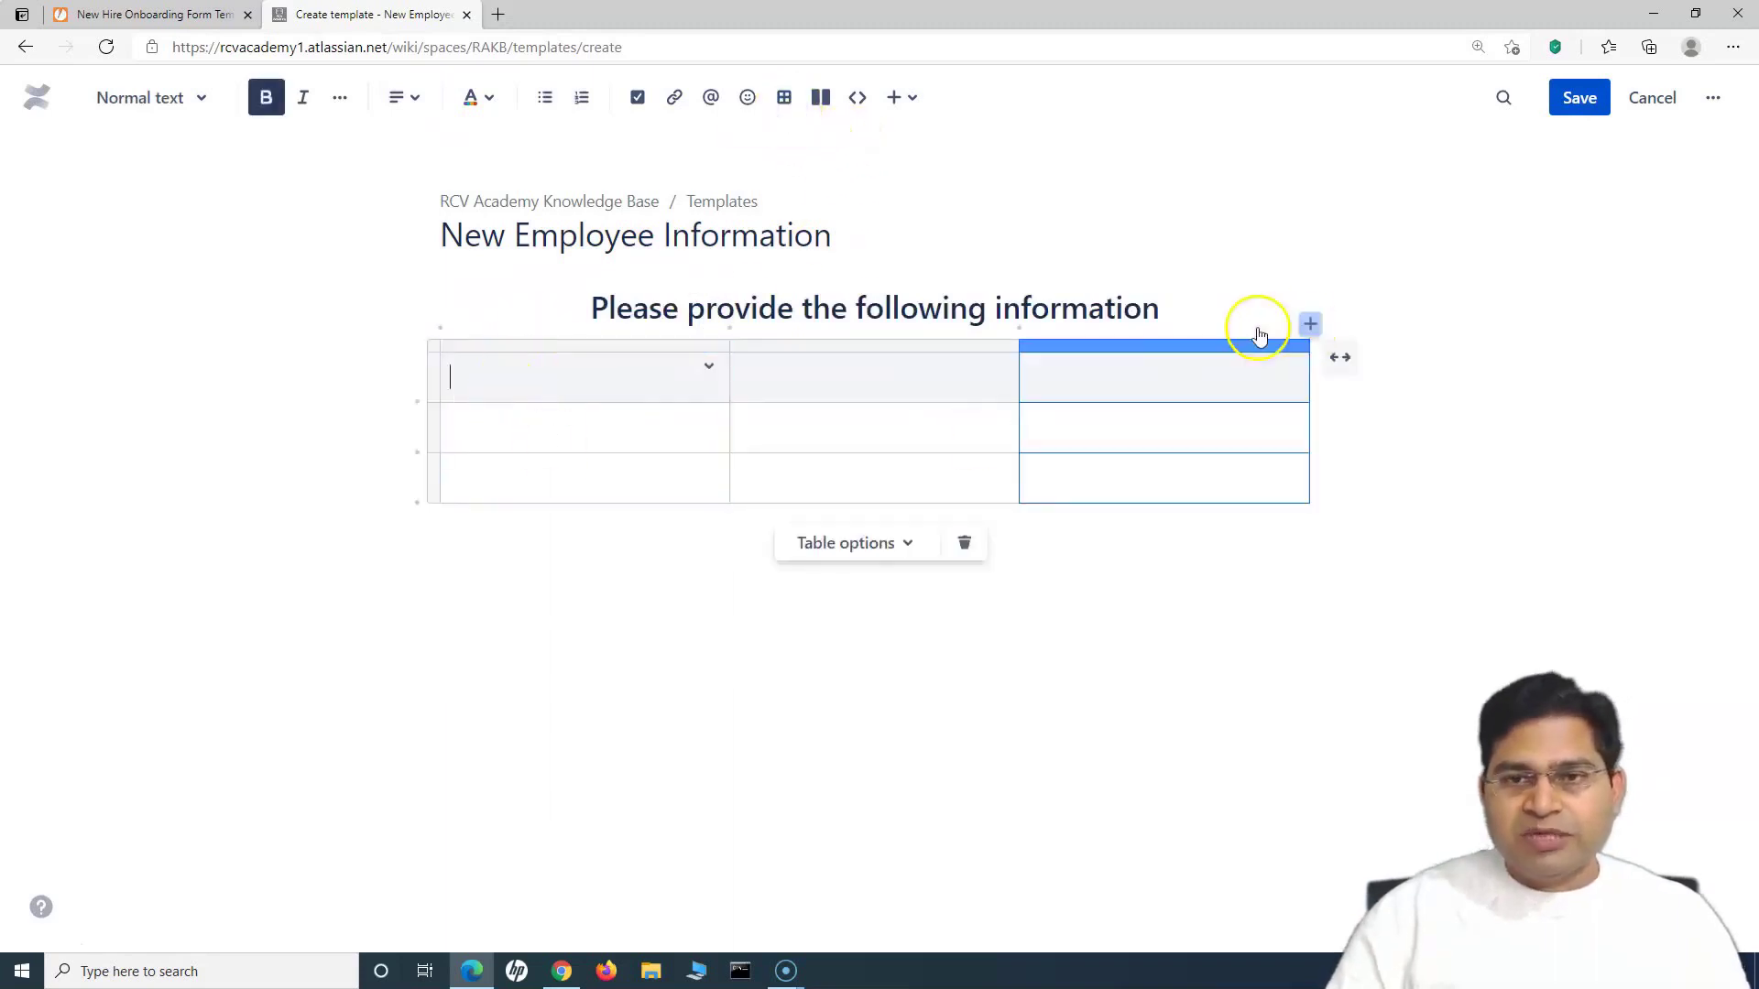
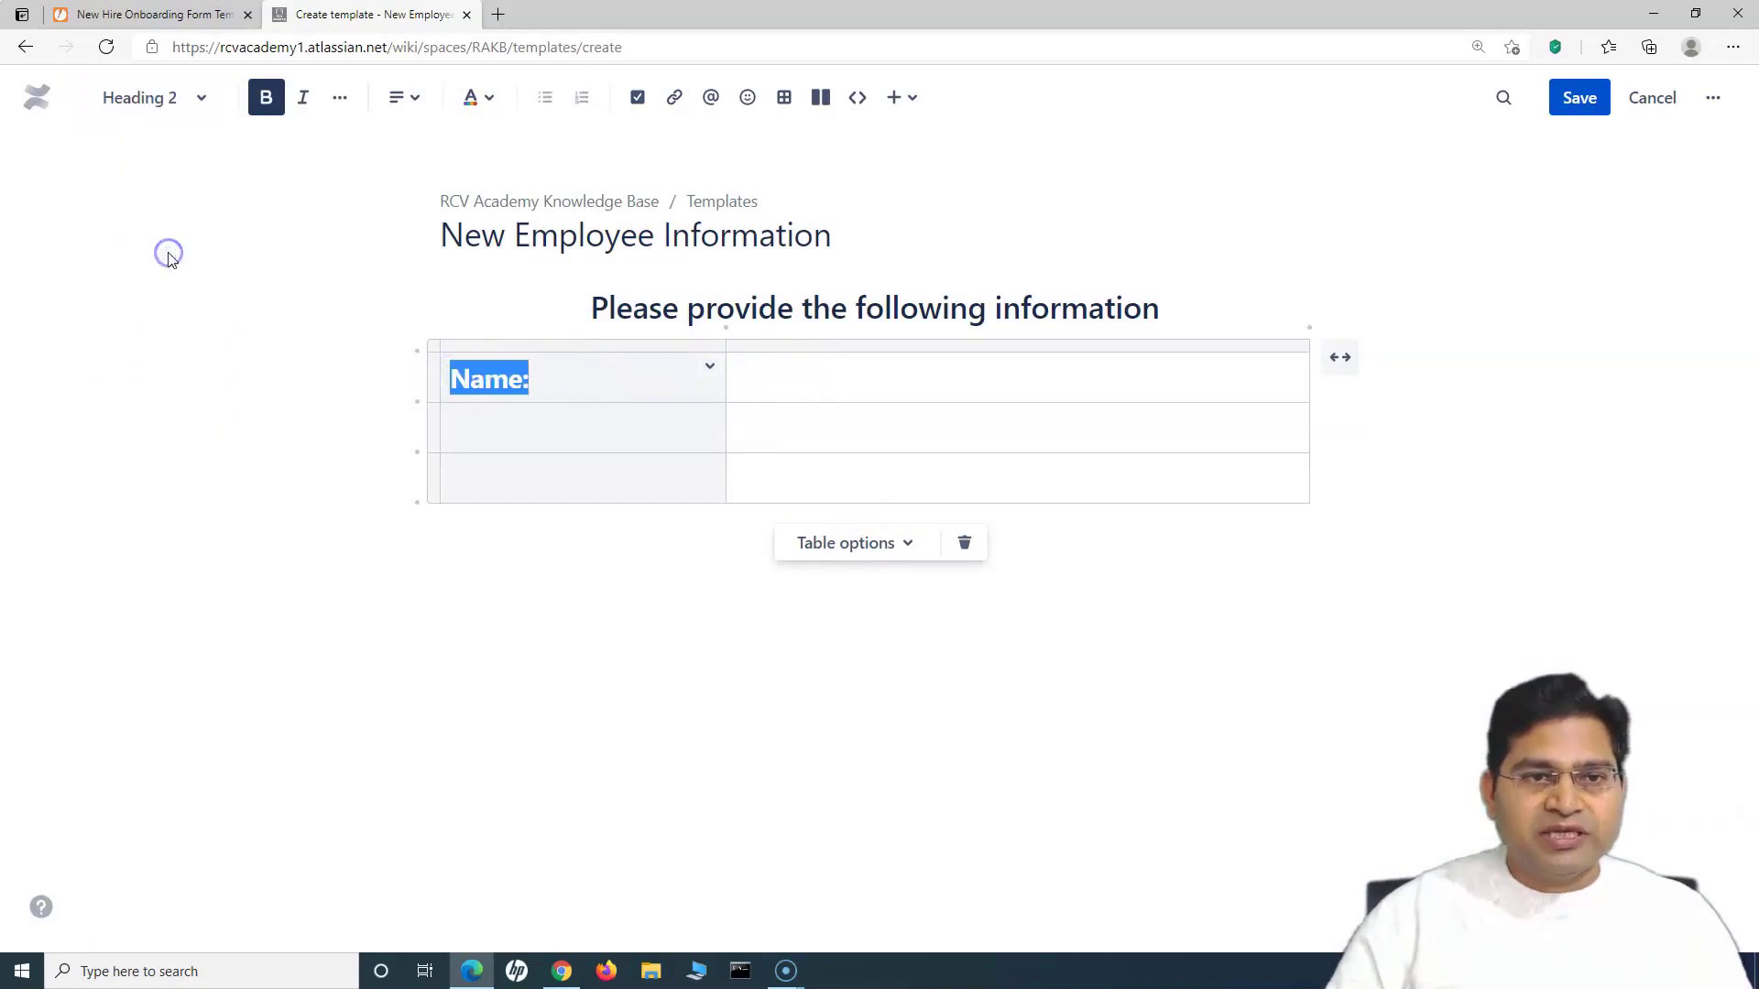
Step: Apply a heading style to the Name: label in the table
{"action": "left_click", "coordinate": [196, 98]}
Step: Make Name: a Heading 3, add Department:, and put placeholder 'Please enter your full name' beside Name
{"action": "left_click", "coordinate": [182, 290]}
{"action": "left_click", "coordinate": [498, 428]}
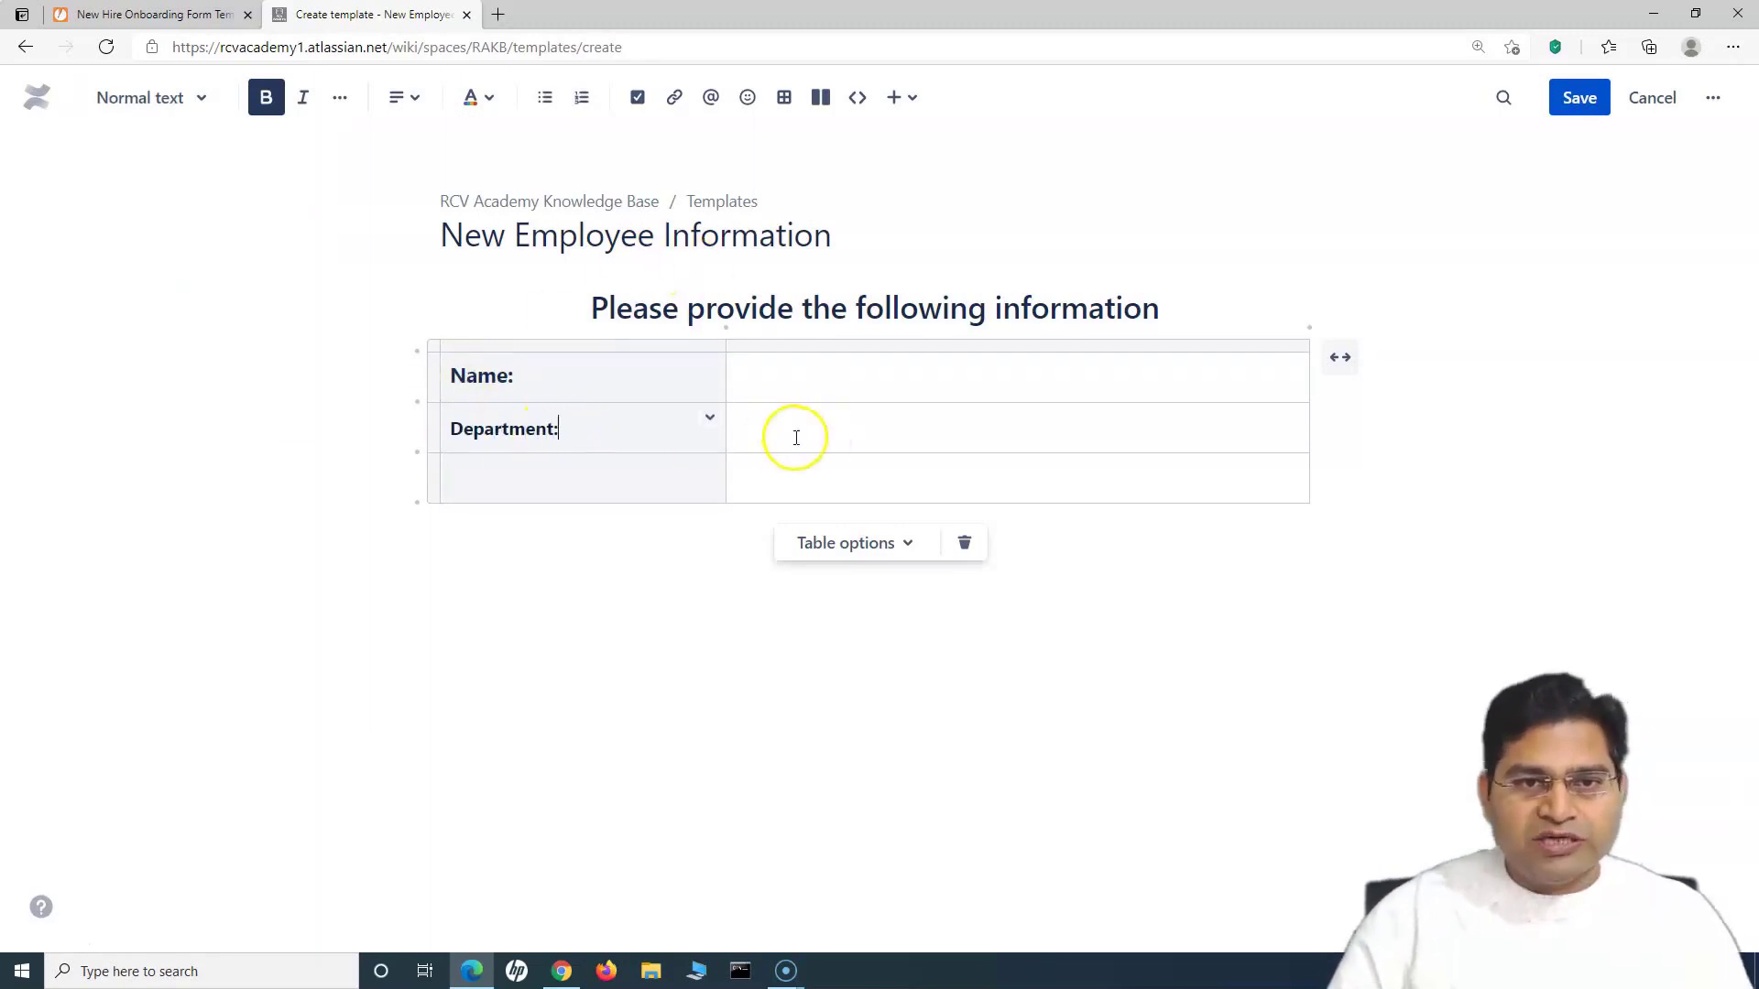
{"action": "left_click", "coordinate": [797, 387]}
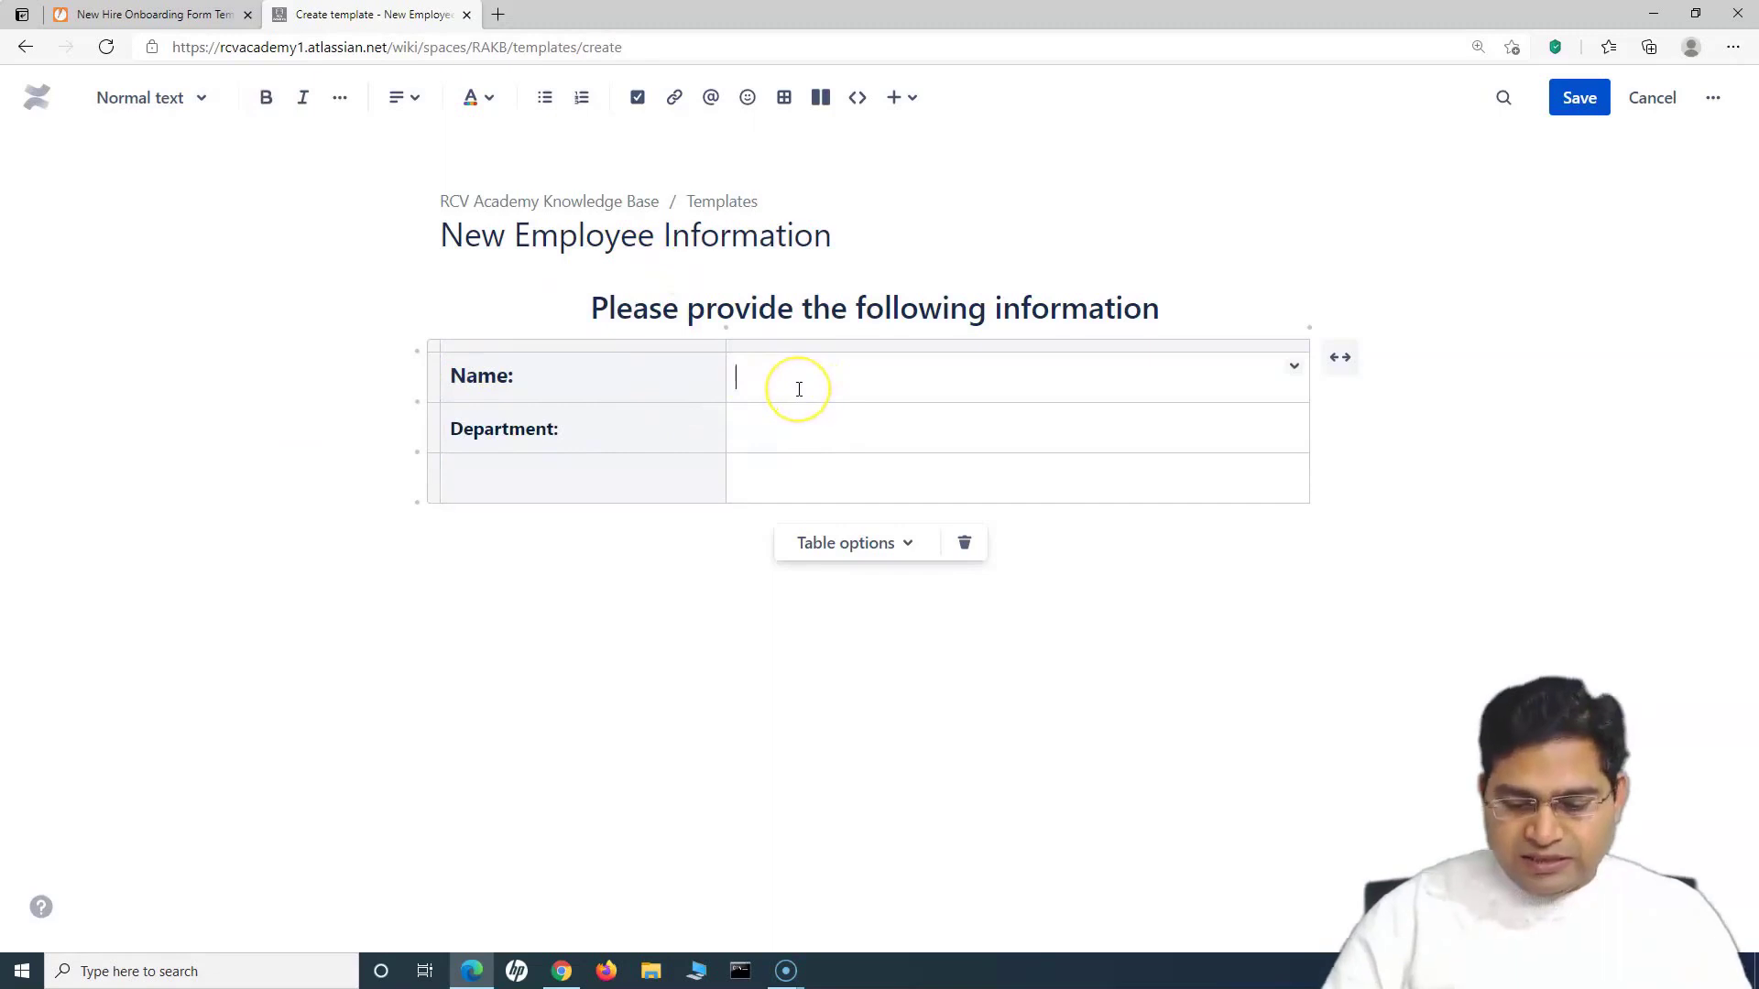
{"action": "type", "text": "/"}
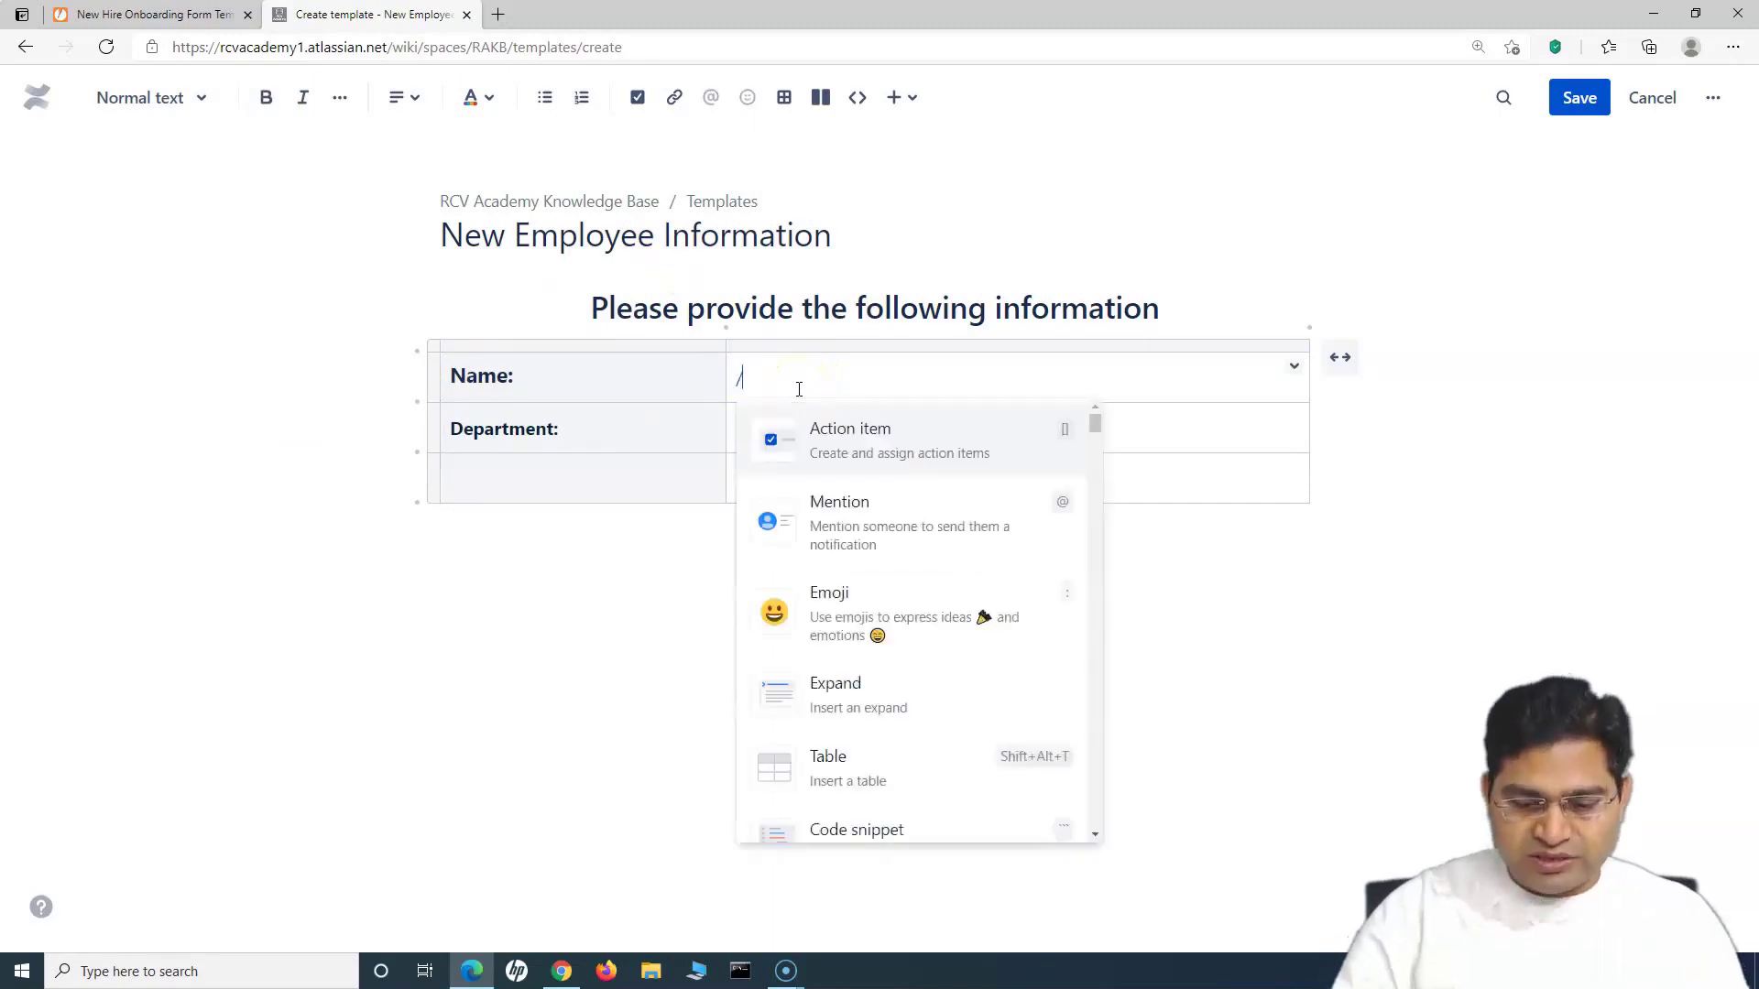
{"action": "type", "text": "pl"}
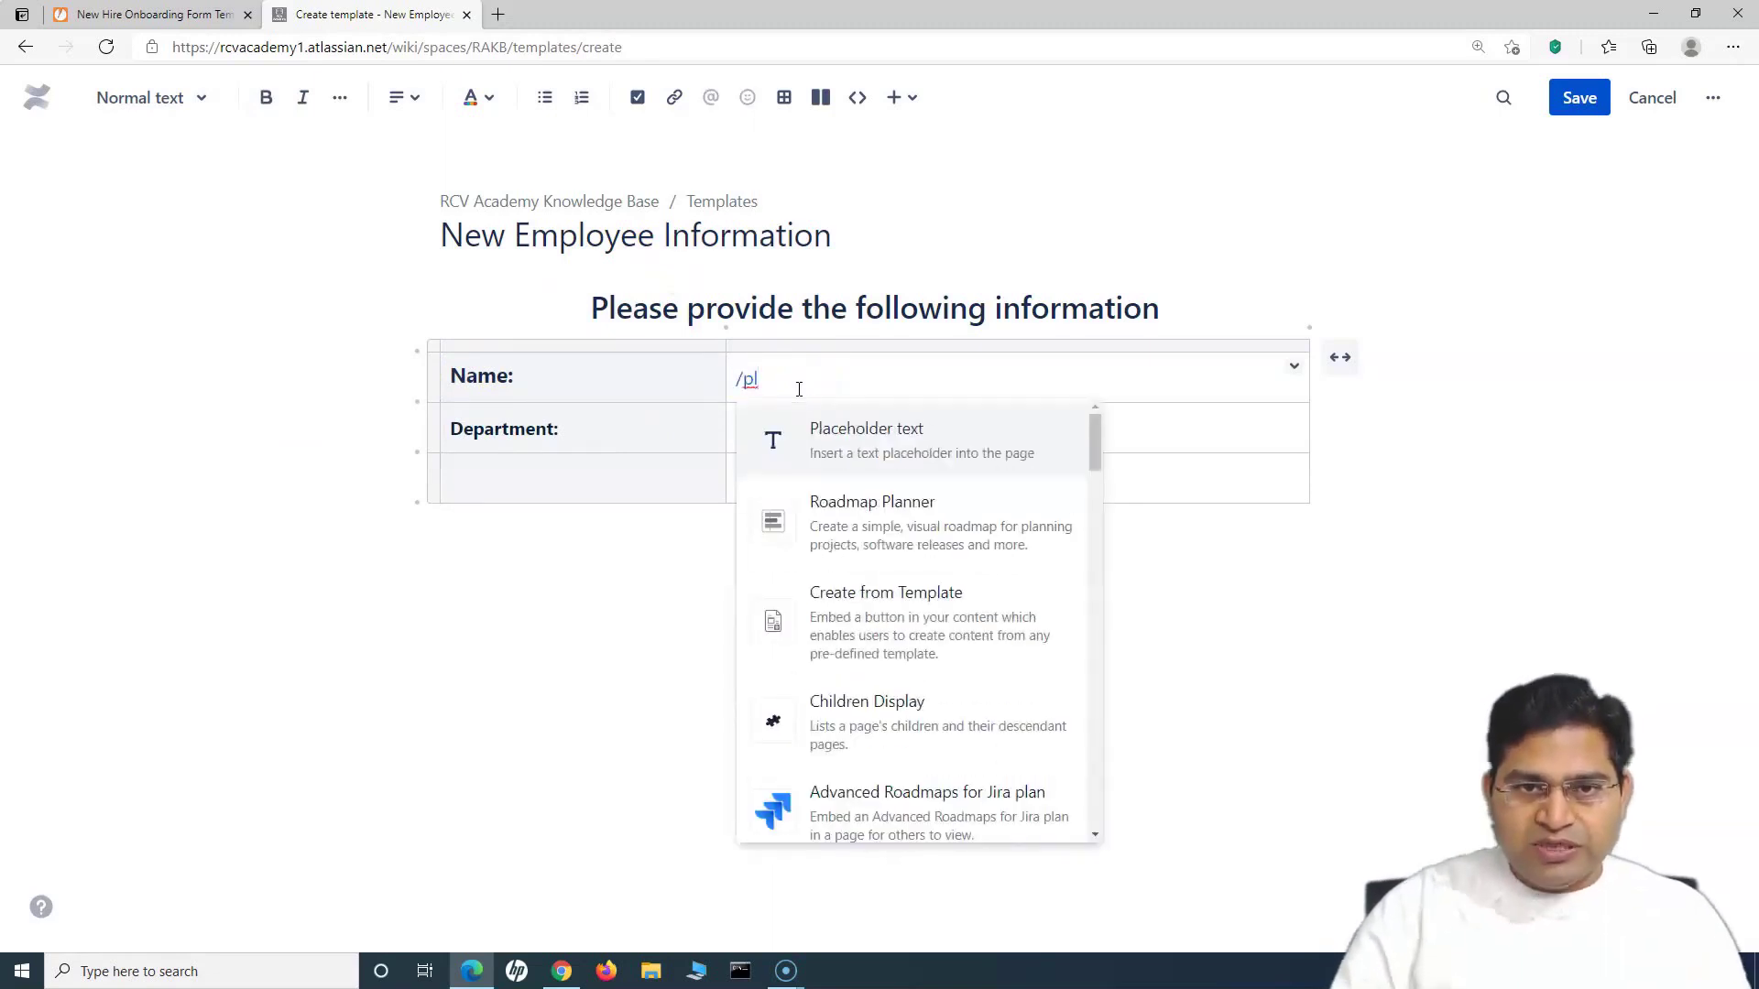
{"action": "key", "text": "Return"}
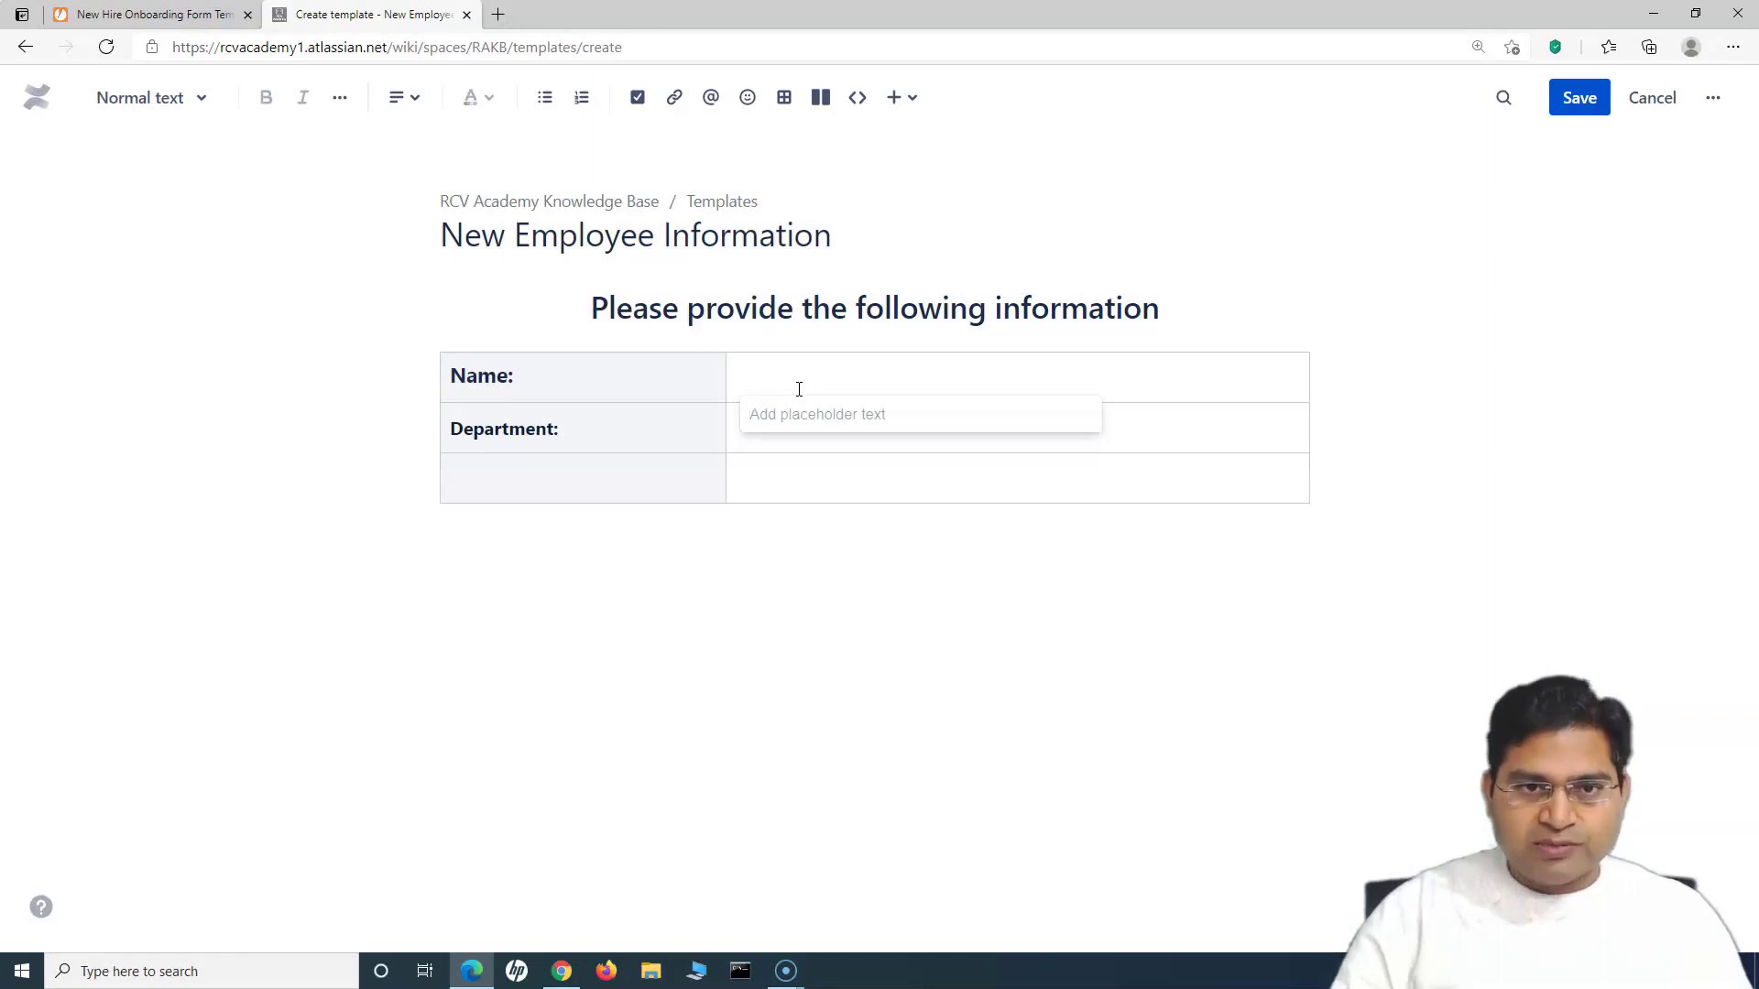
{"action": "type", "text": "Please enter your full name"}
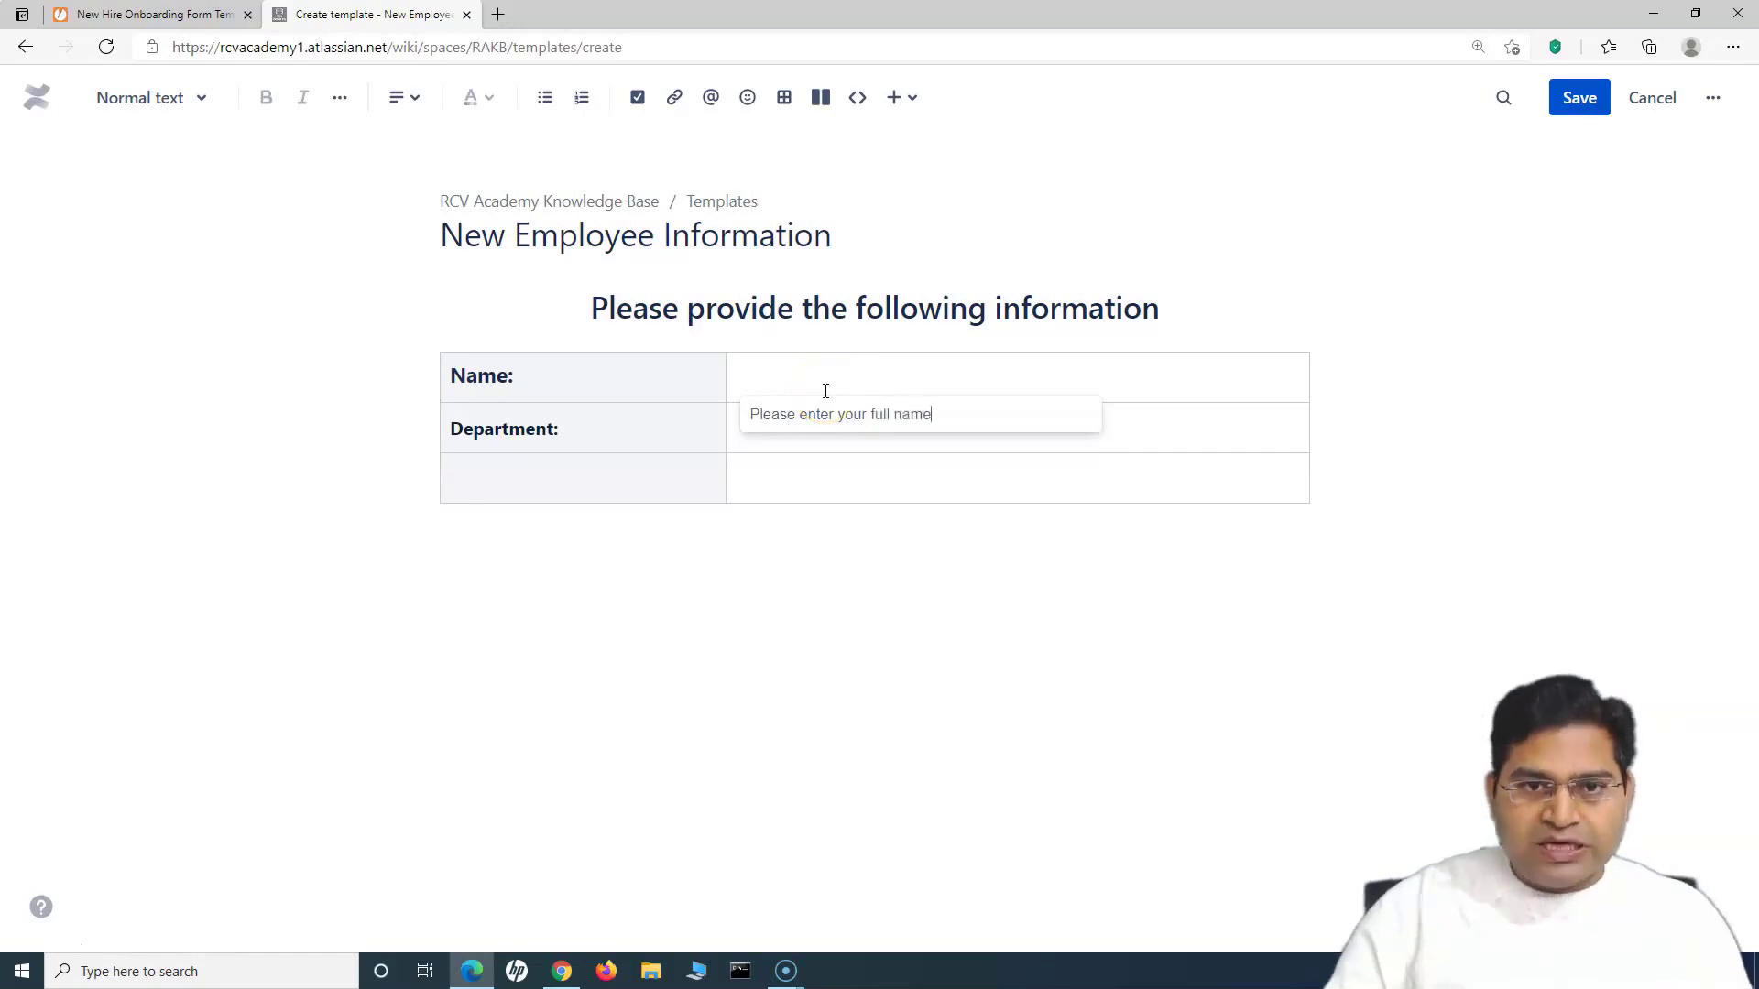
{"action": "left_click", "coordinate": [862, 393]}
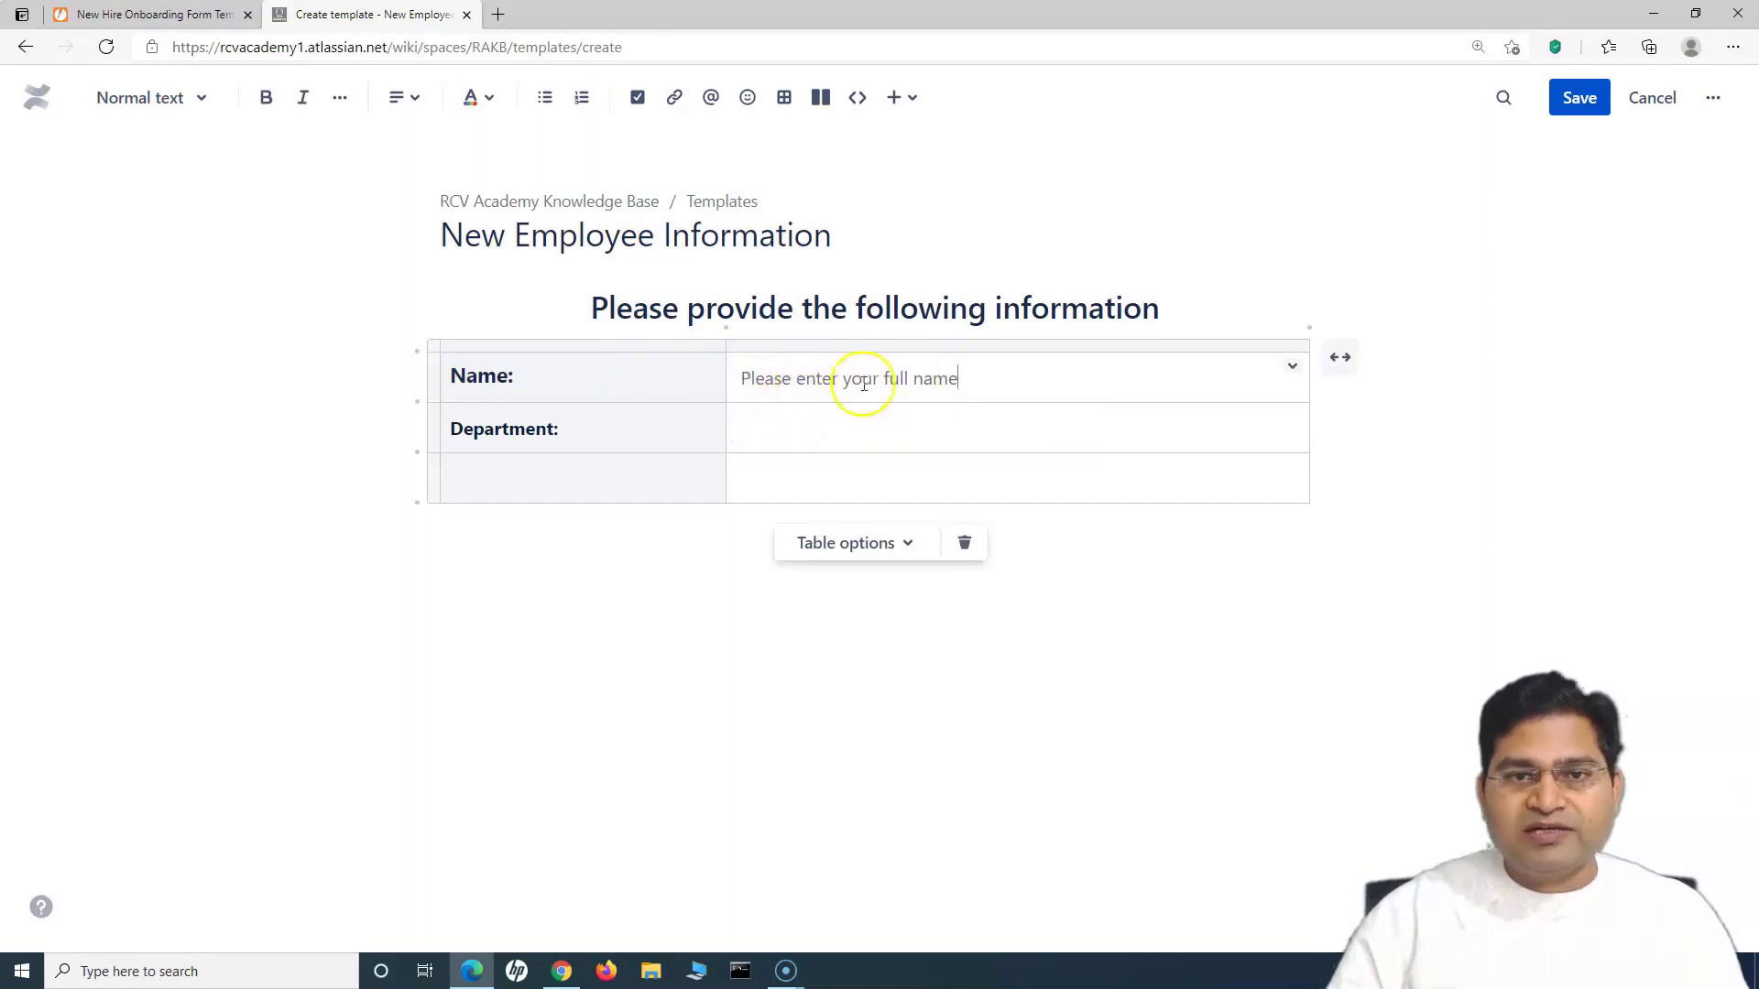
{"action": "left_click", "coordinate": [815, 434]}
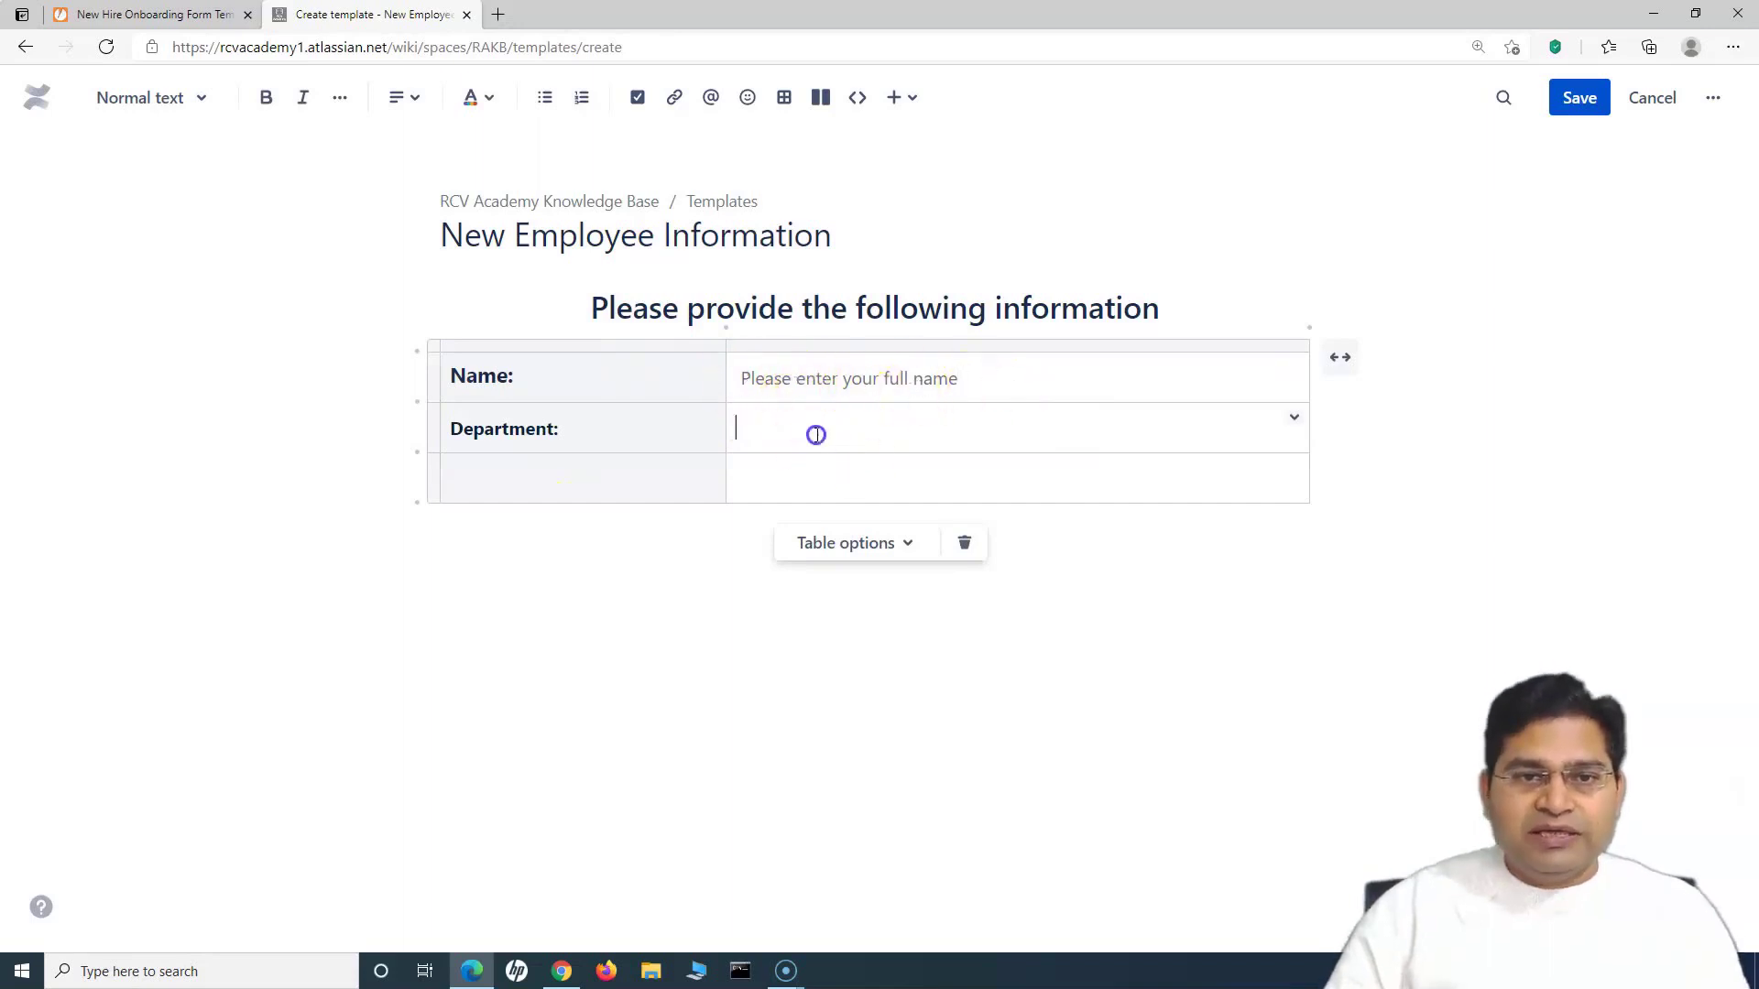
Step: Insert placeholder text 'Please enter your department' in the Department value cell
{"action": "type", "text": "/pl"}
{"action": "key", "text": "Return"}
{"action": "type", "text": "Please enter your d"}
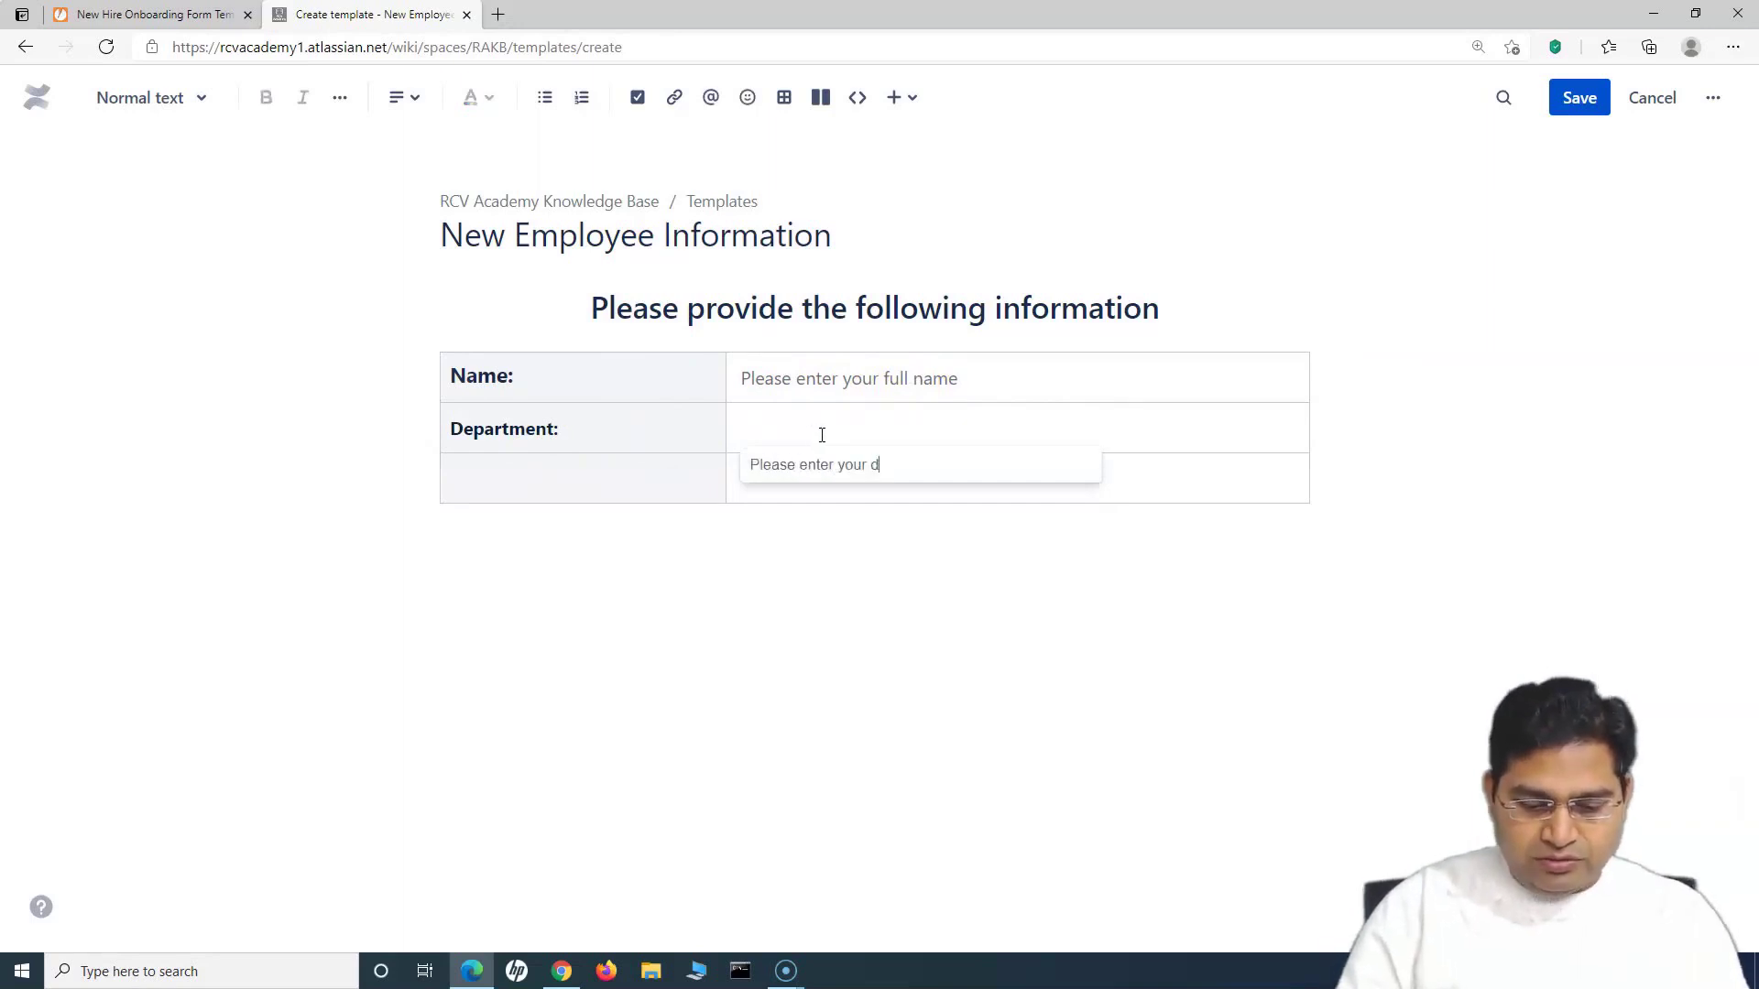
{"action": "key", "text": "Return"}
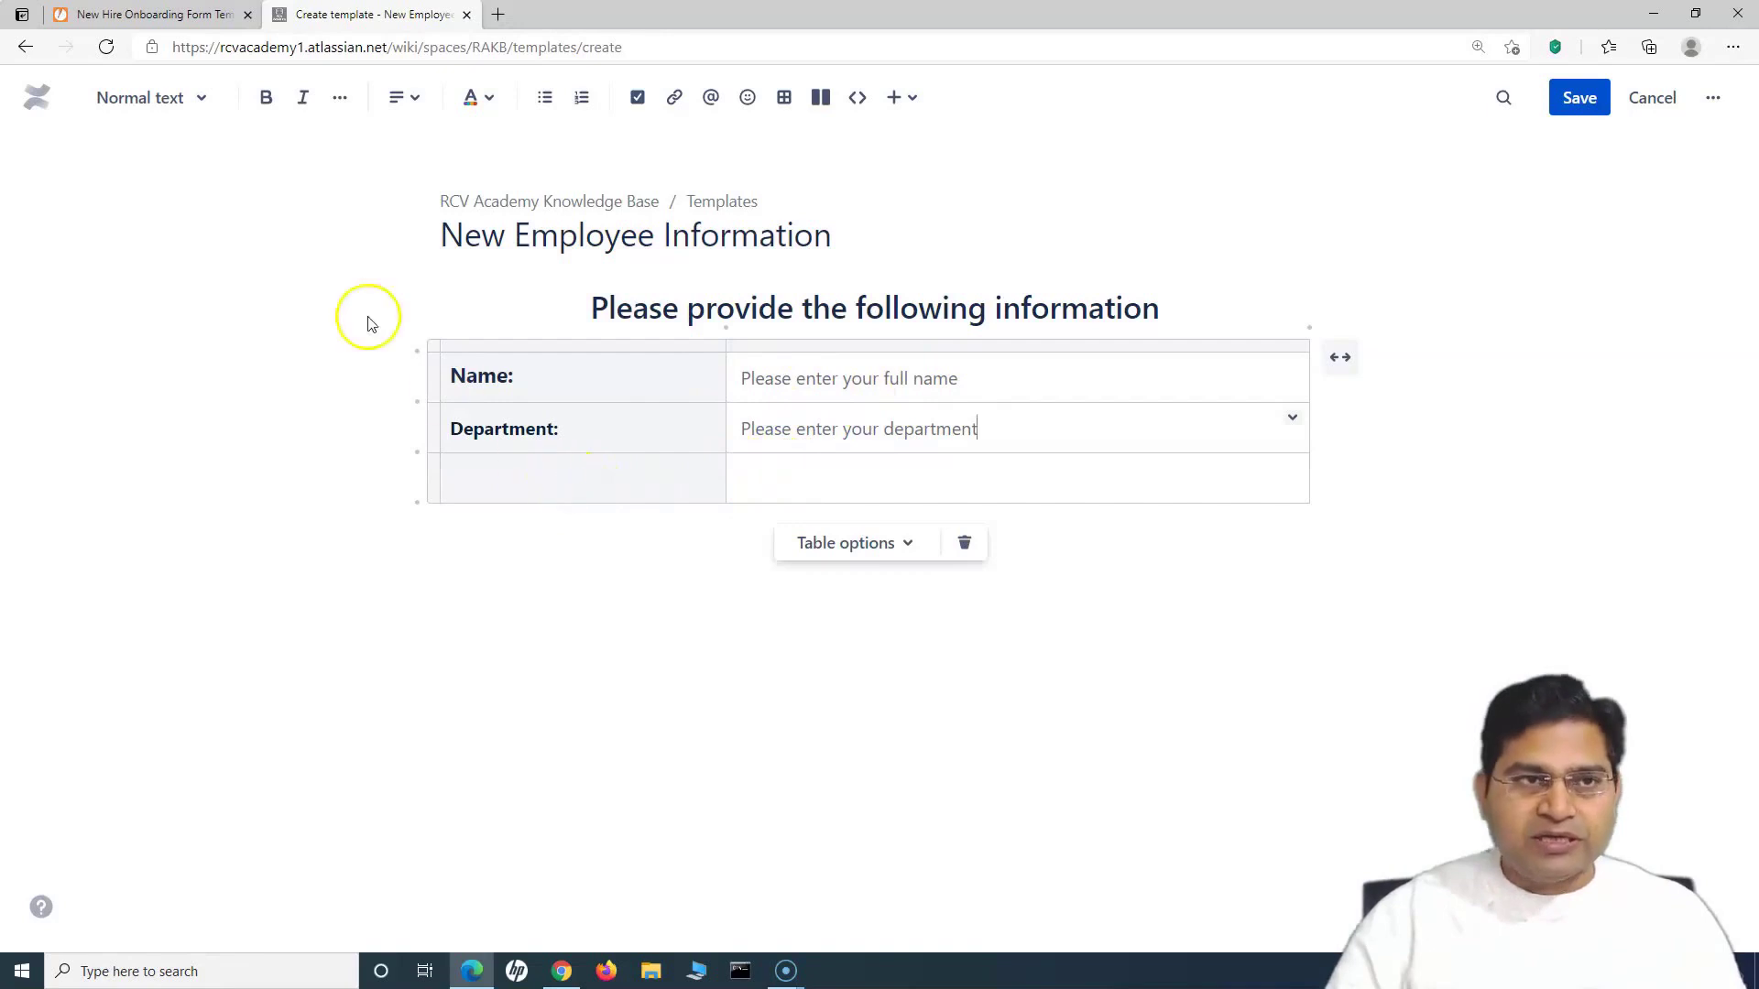
{"action": "key", "text": "ctrl+Tab"}
{"action": "key", "text": "ctrl+Tab"}
Step: Style the Department: label as Heading 3 and start the Phone Number label in row three
{"action": "left_click", "coordinate": [546, 471]}
{"action": "left_click_drag", "start_coordinate": [638, 424], "coordinate": [446, 424]}
{"action": "left_click", "coordinate": [201, 98]}
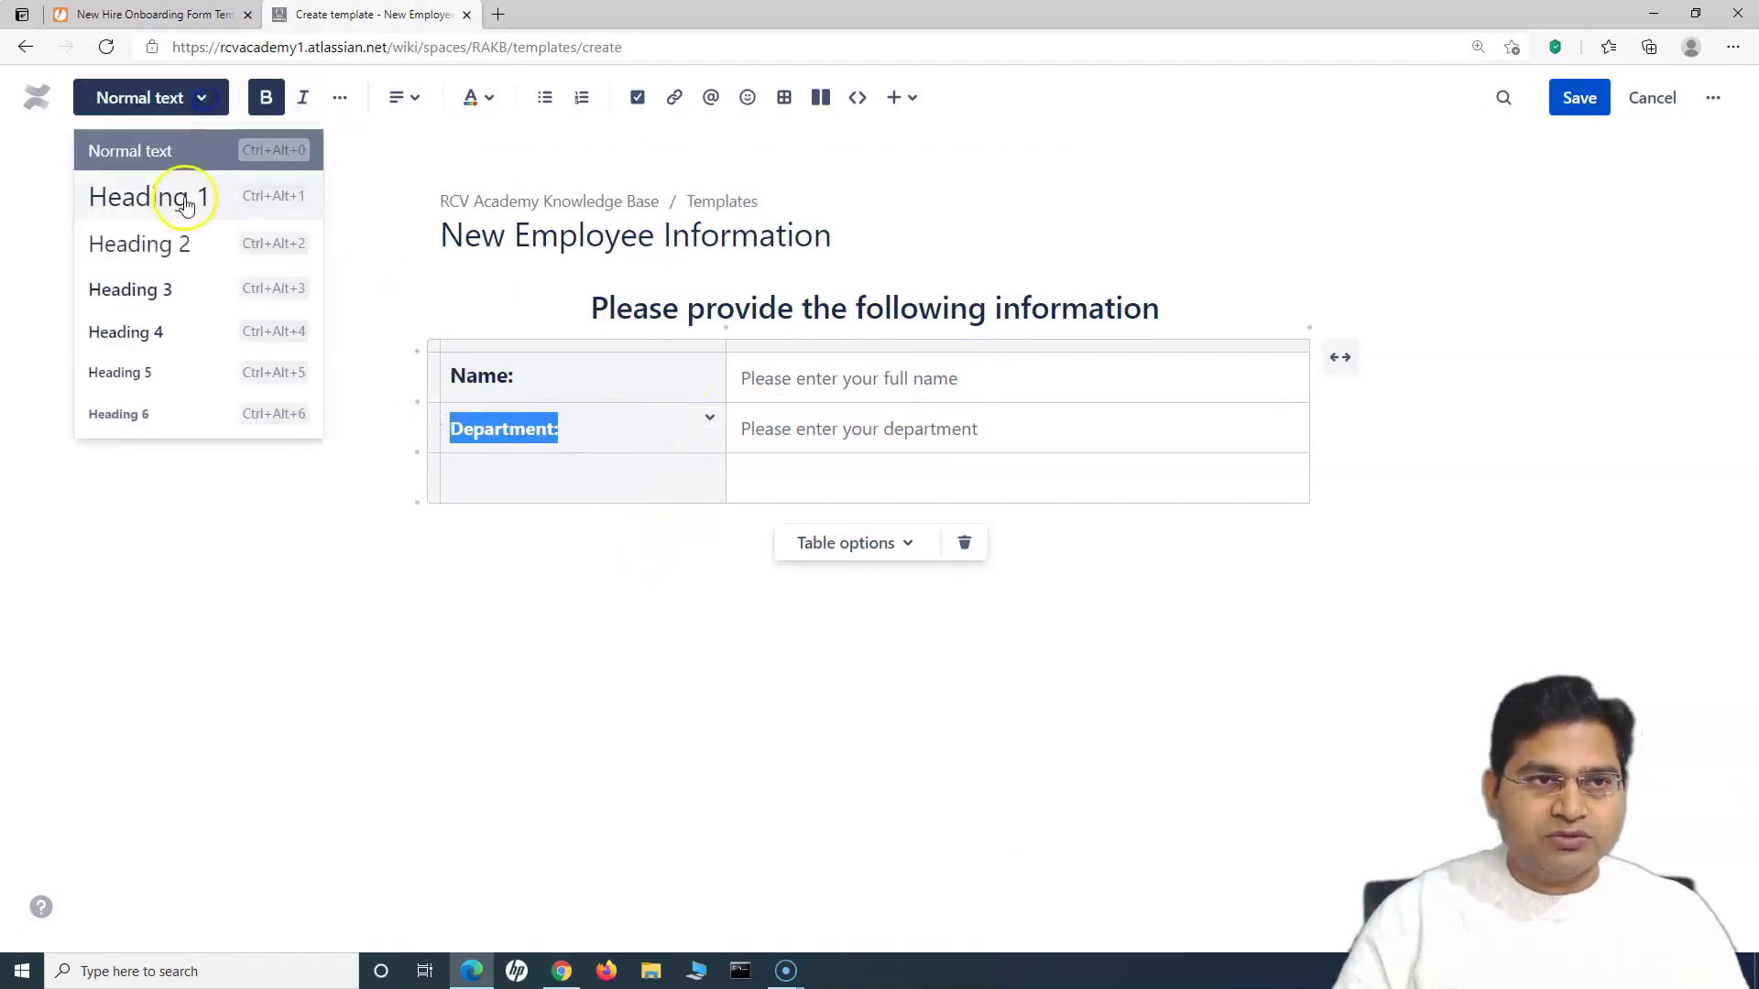
{"action": "left_click", "coordinate": [146, 243]}
{"action": "left_click", "coordinate": [202, 98]}
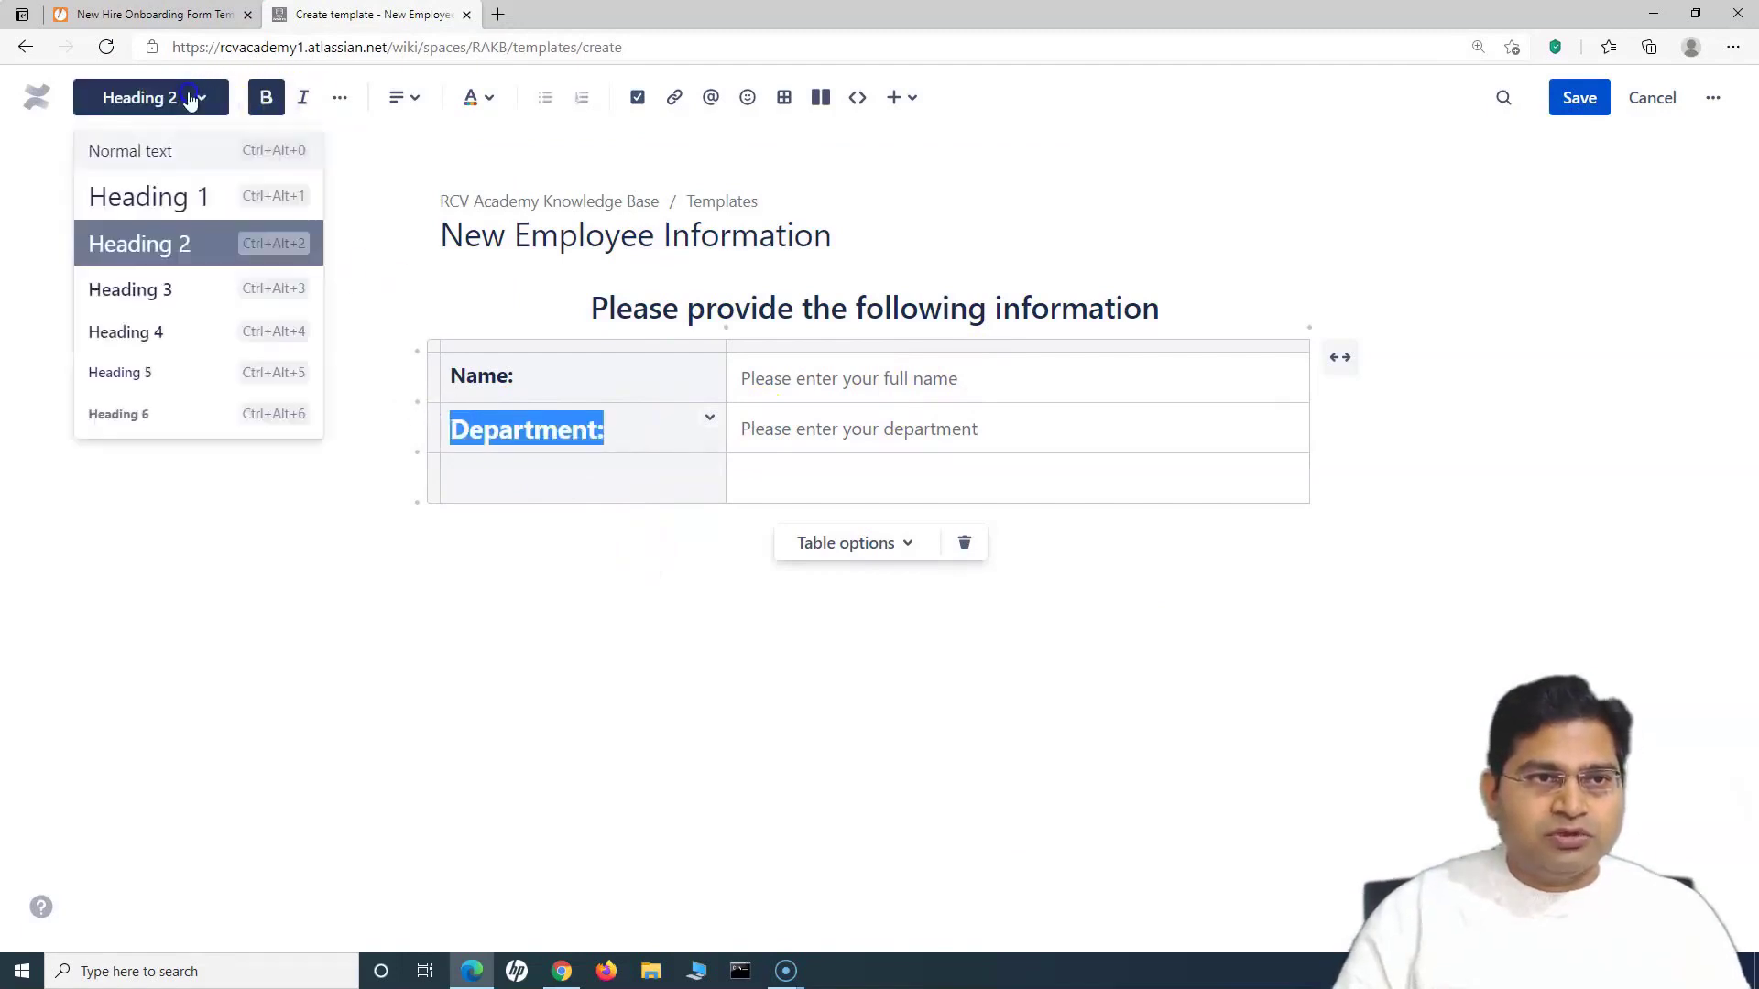
{"action": "left_click", "coordinate": [183, 288]}
{"action": "left_click", "coordinate": [569, 489]}
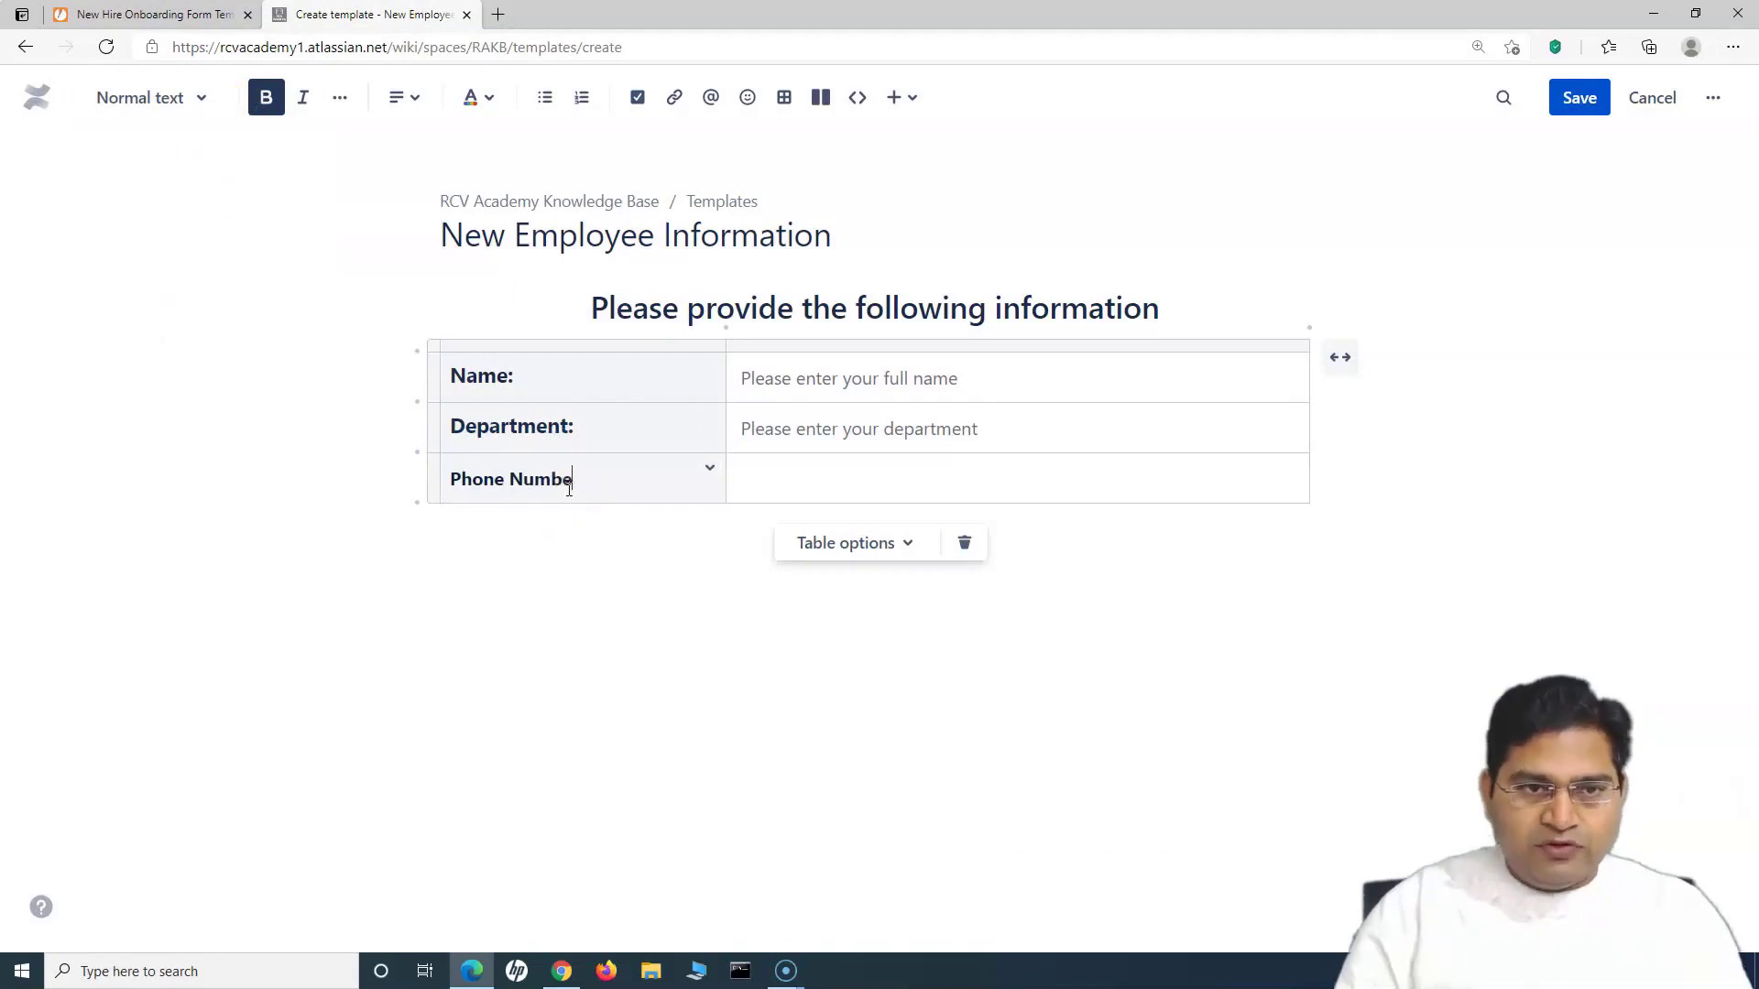
Step: Style the Phone Number: label as Heading 3
{"action": "left_click_drag", "start_coordinate": [569, 490], "coordinate": [449, 477]}
{"action": "left_click", "coordinate": [180, 101]}
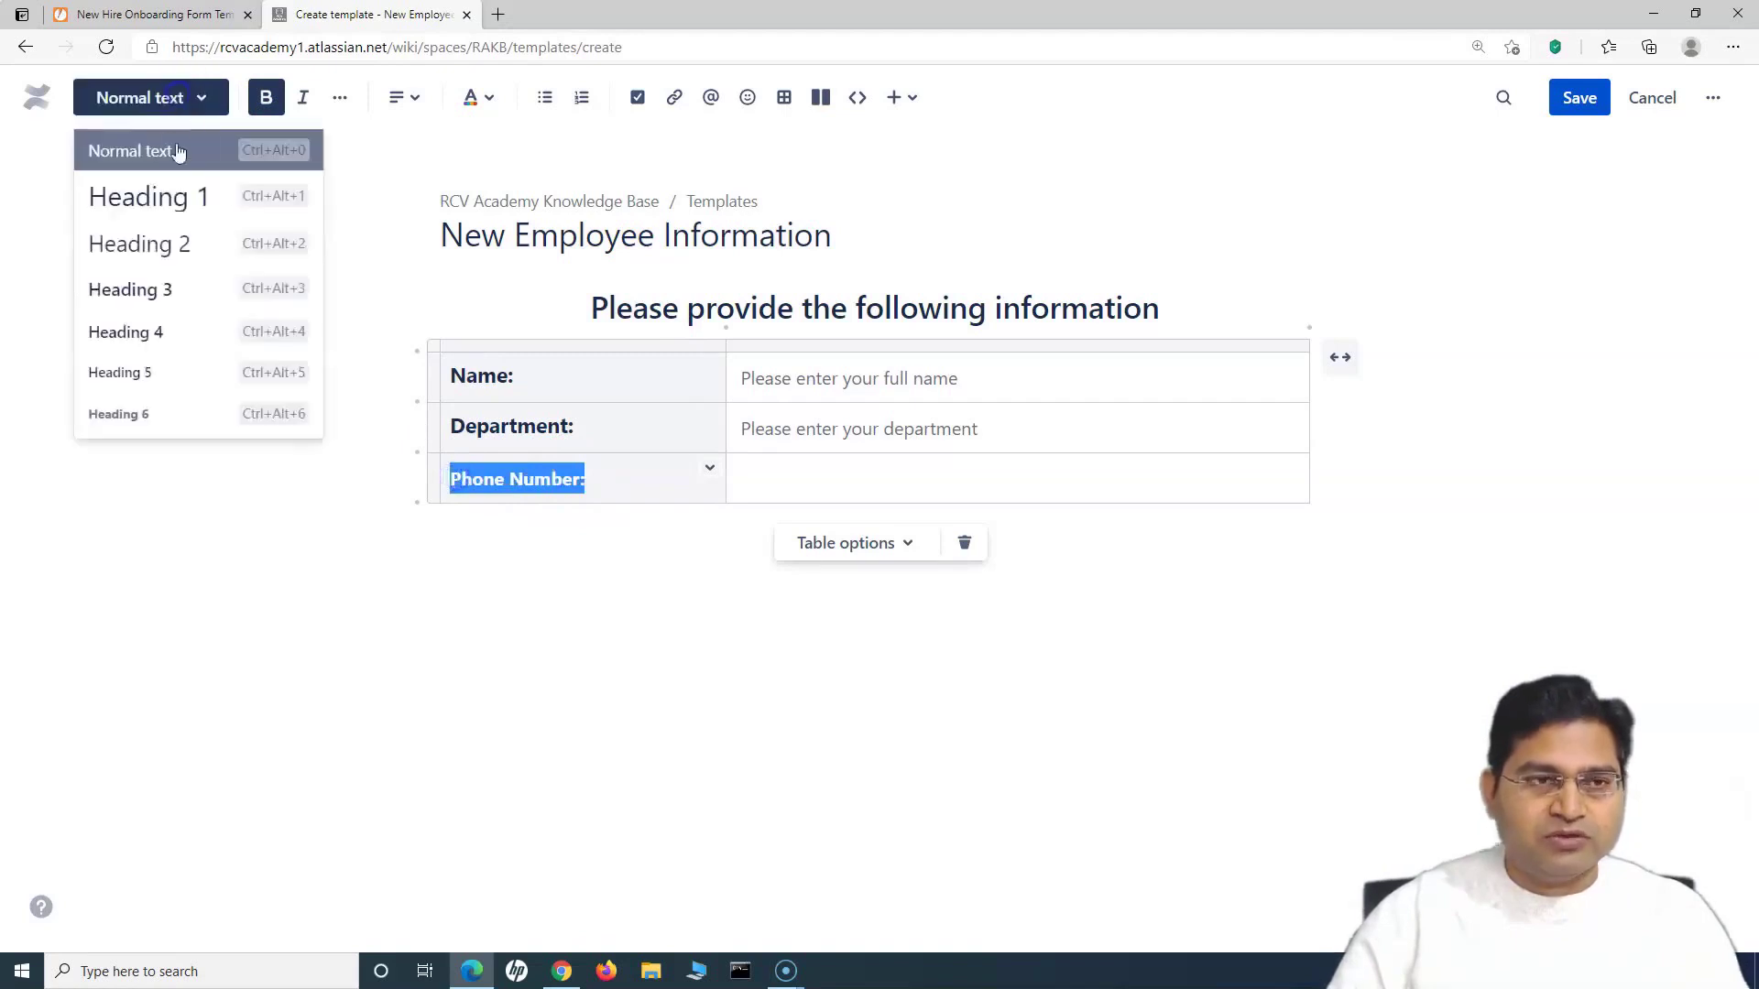
{"action": "left_click", "coordinate": [161, 287]}
Step: Add placeholder 'Please provide your mobile number' in the phone value cell and finish the table
{"action": "left_click", "coordinate": [837, 481]}
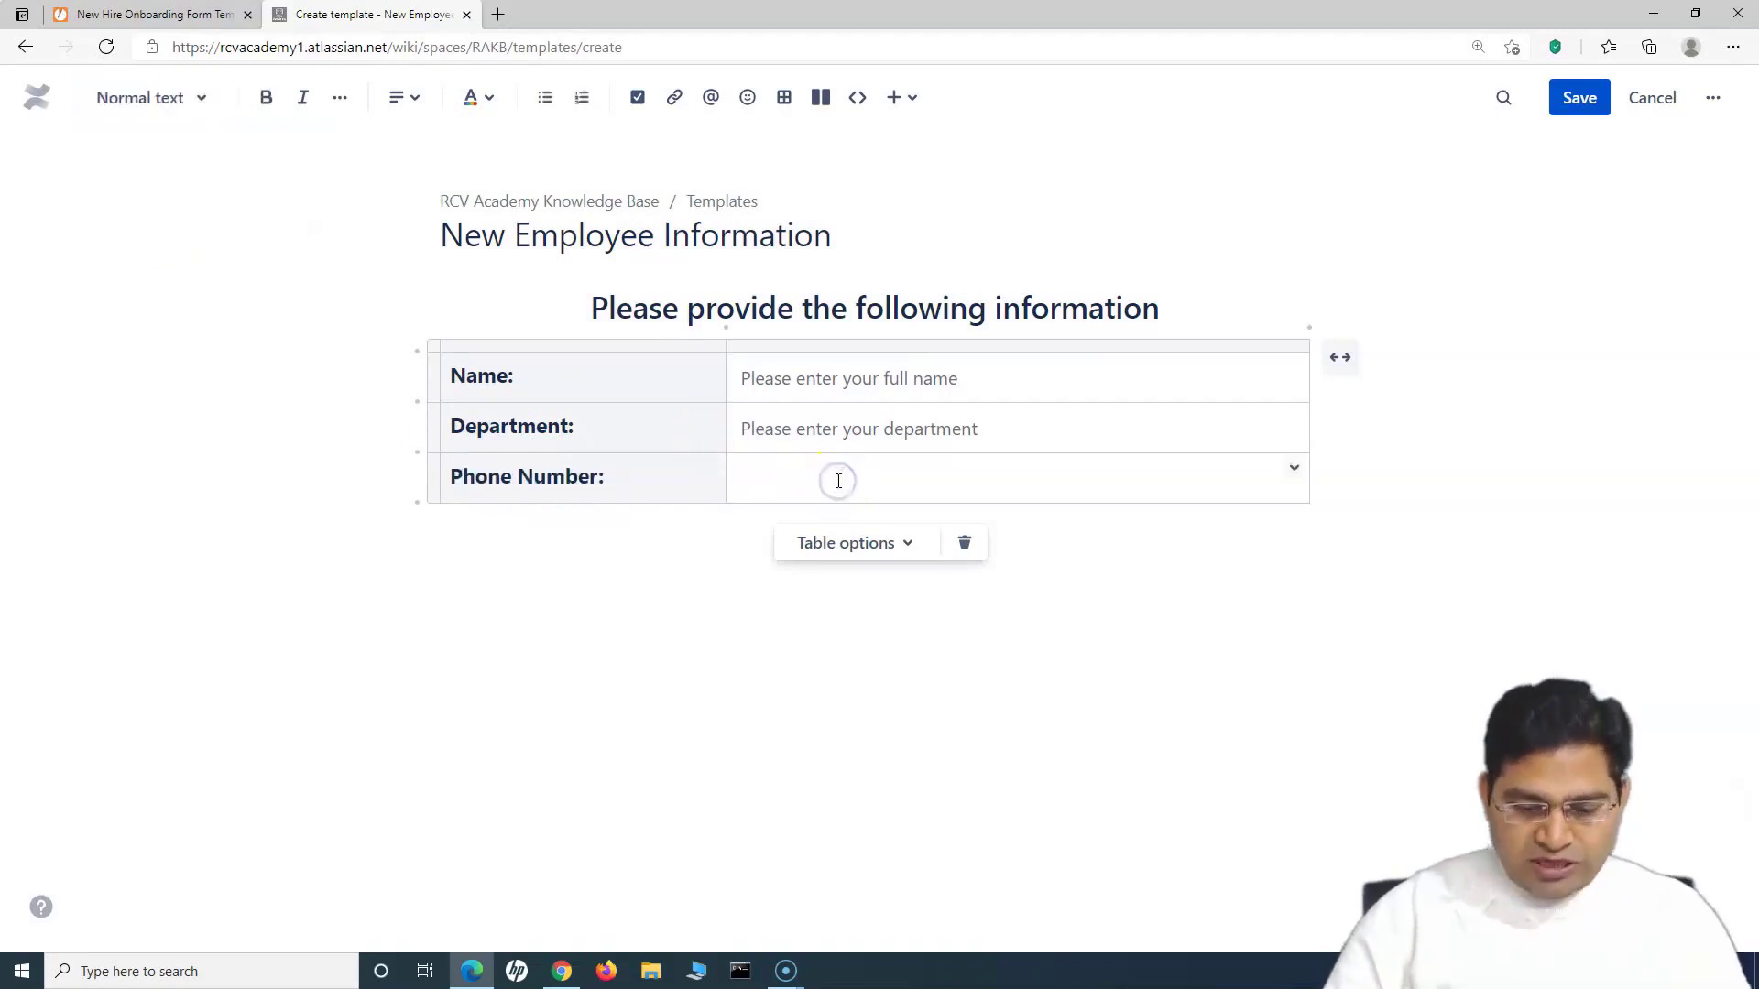
{"action": "type", "text": "Pleas"}
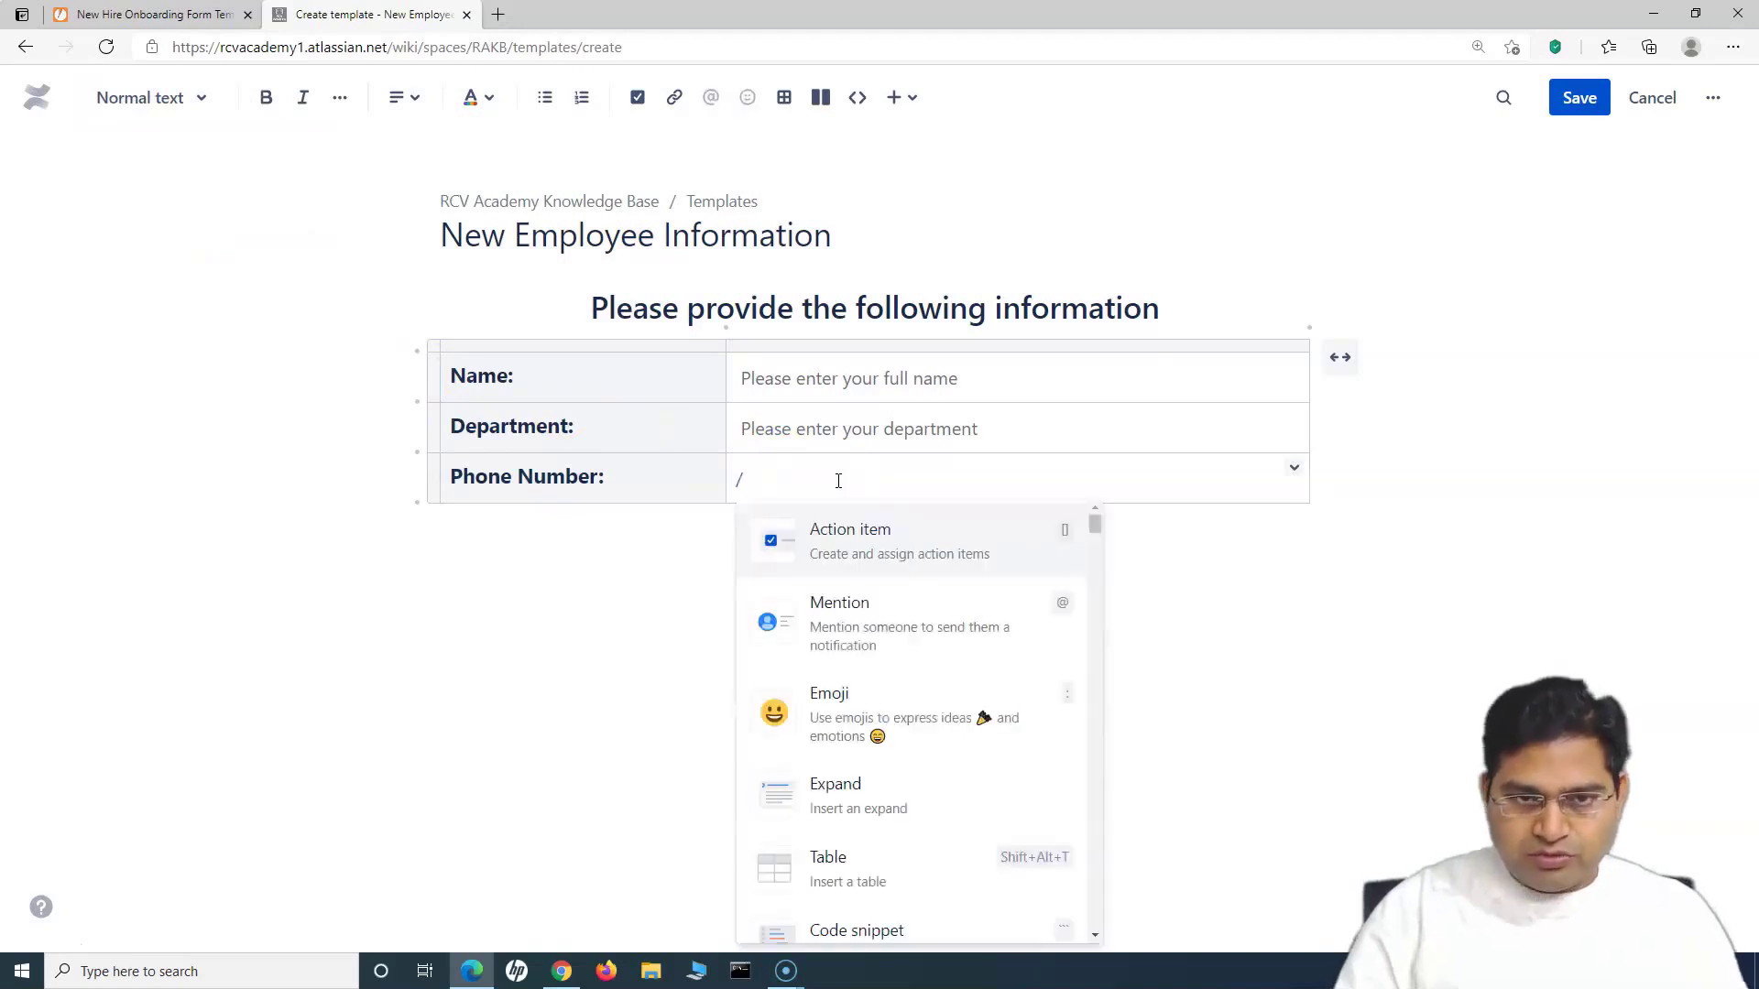
{"action": "type", "text": "pl"}
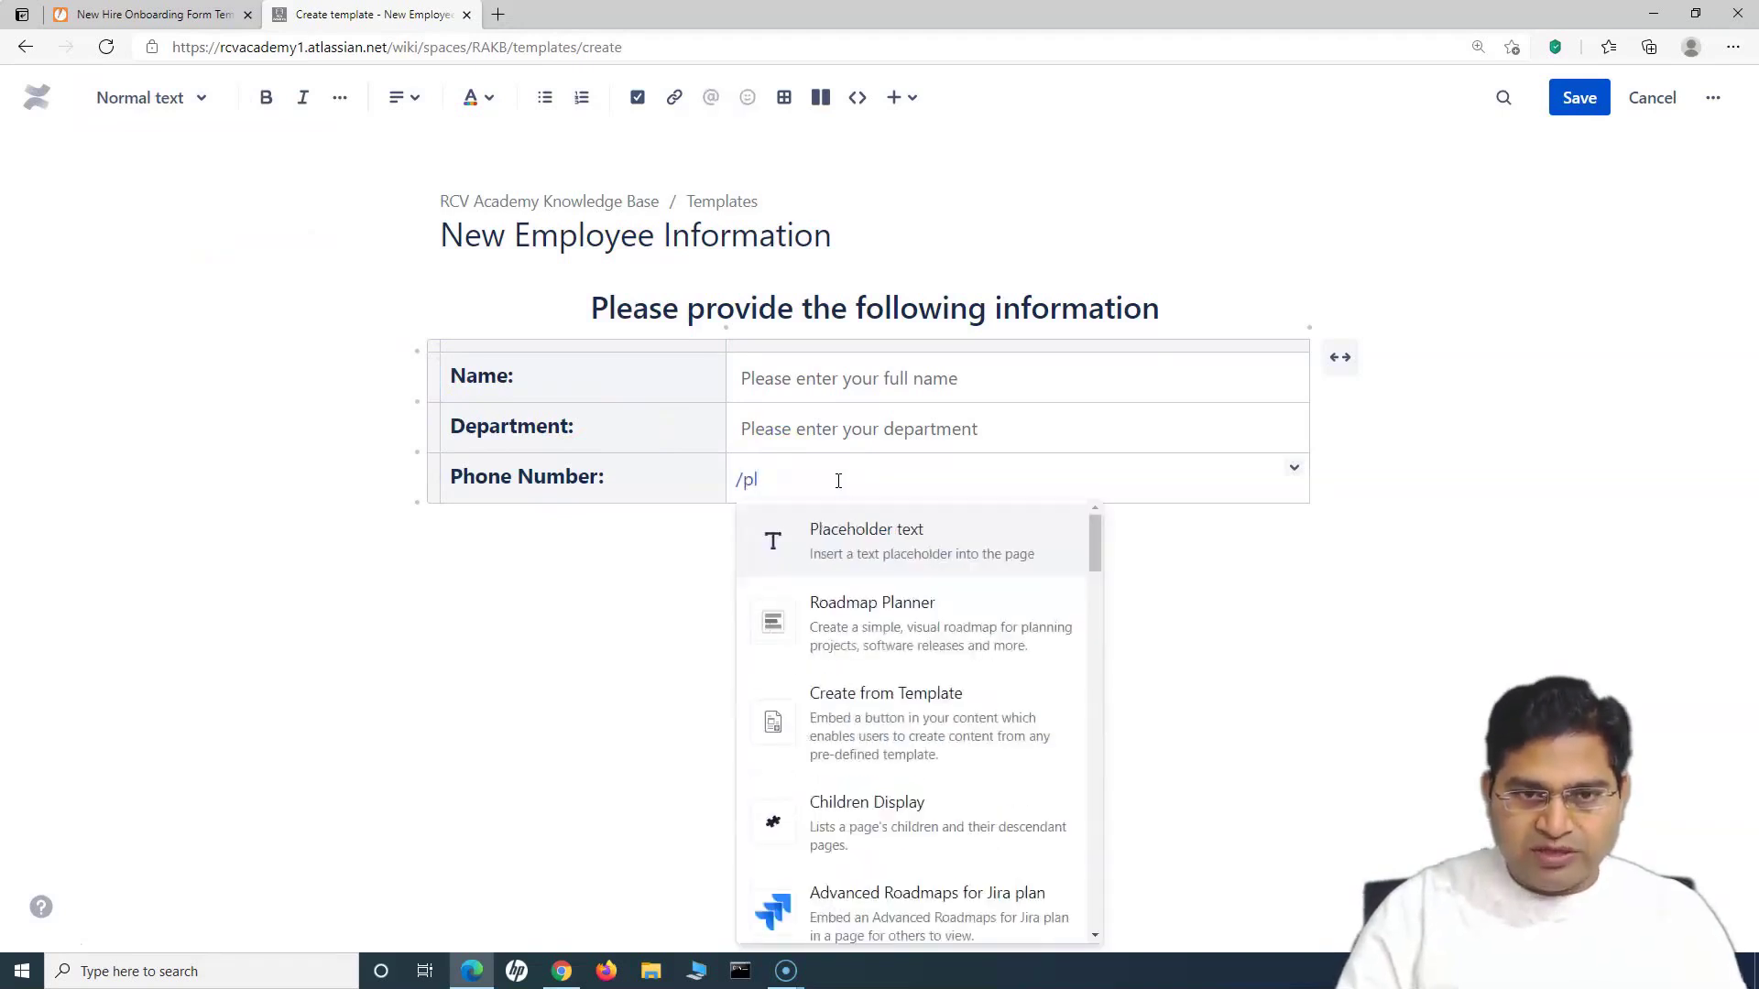
{"action": "key", "text": "Return"}
{"action": "type", "text": "P"}
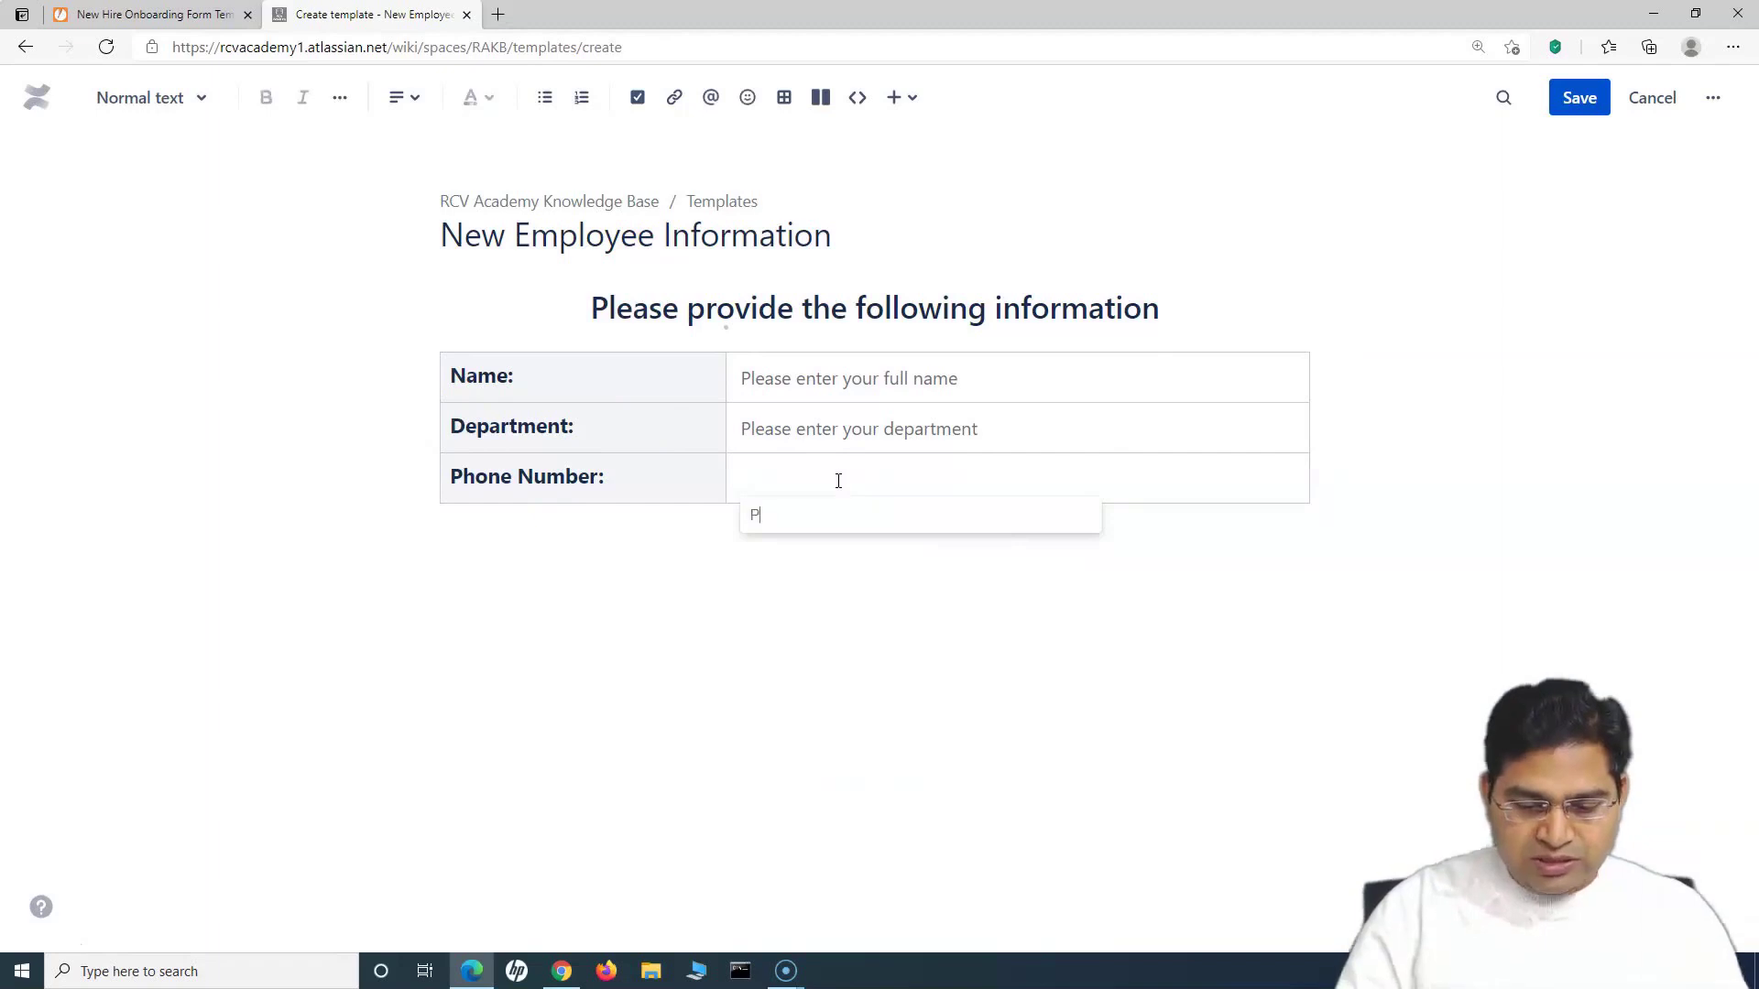
{"action": "type", "text": "lease provide your mobile nu"}
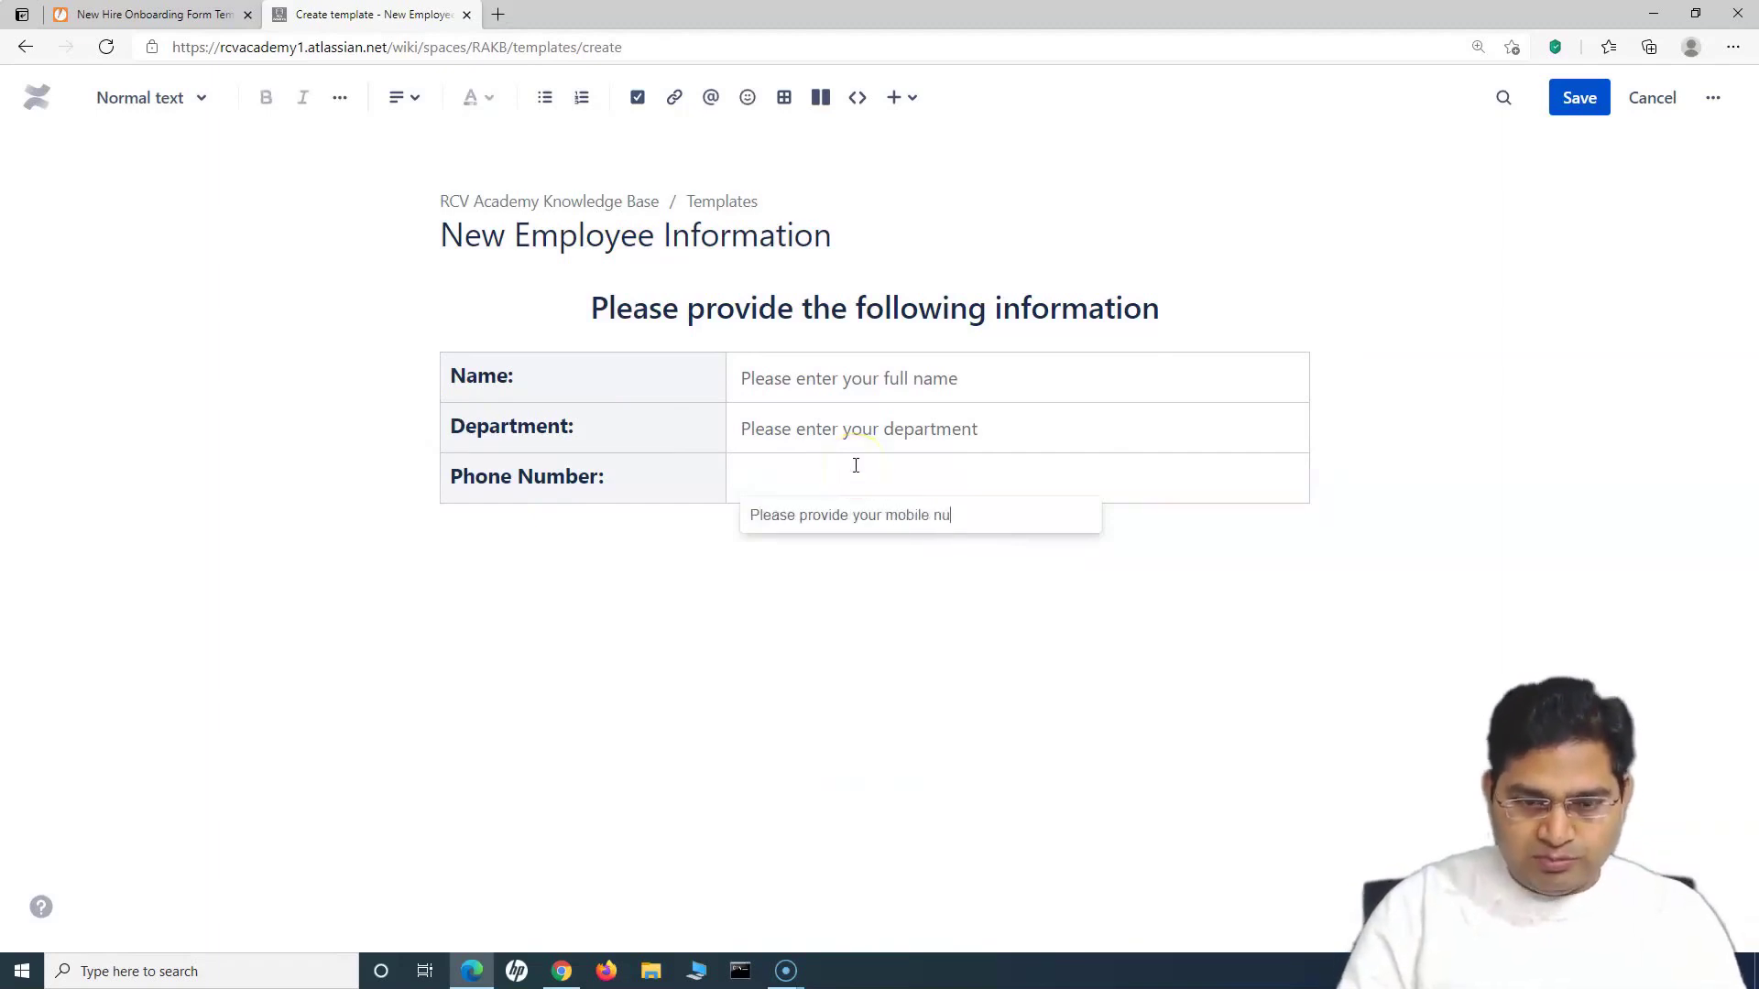
{"action": "type", "text": "mber"}
{"action": "key", "text": "Return"}
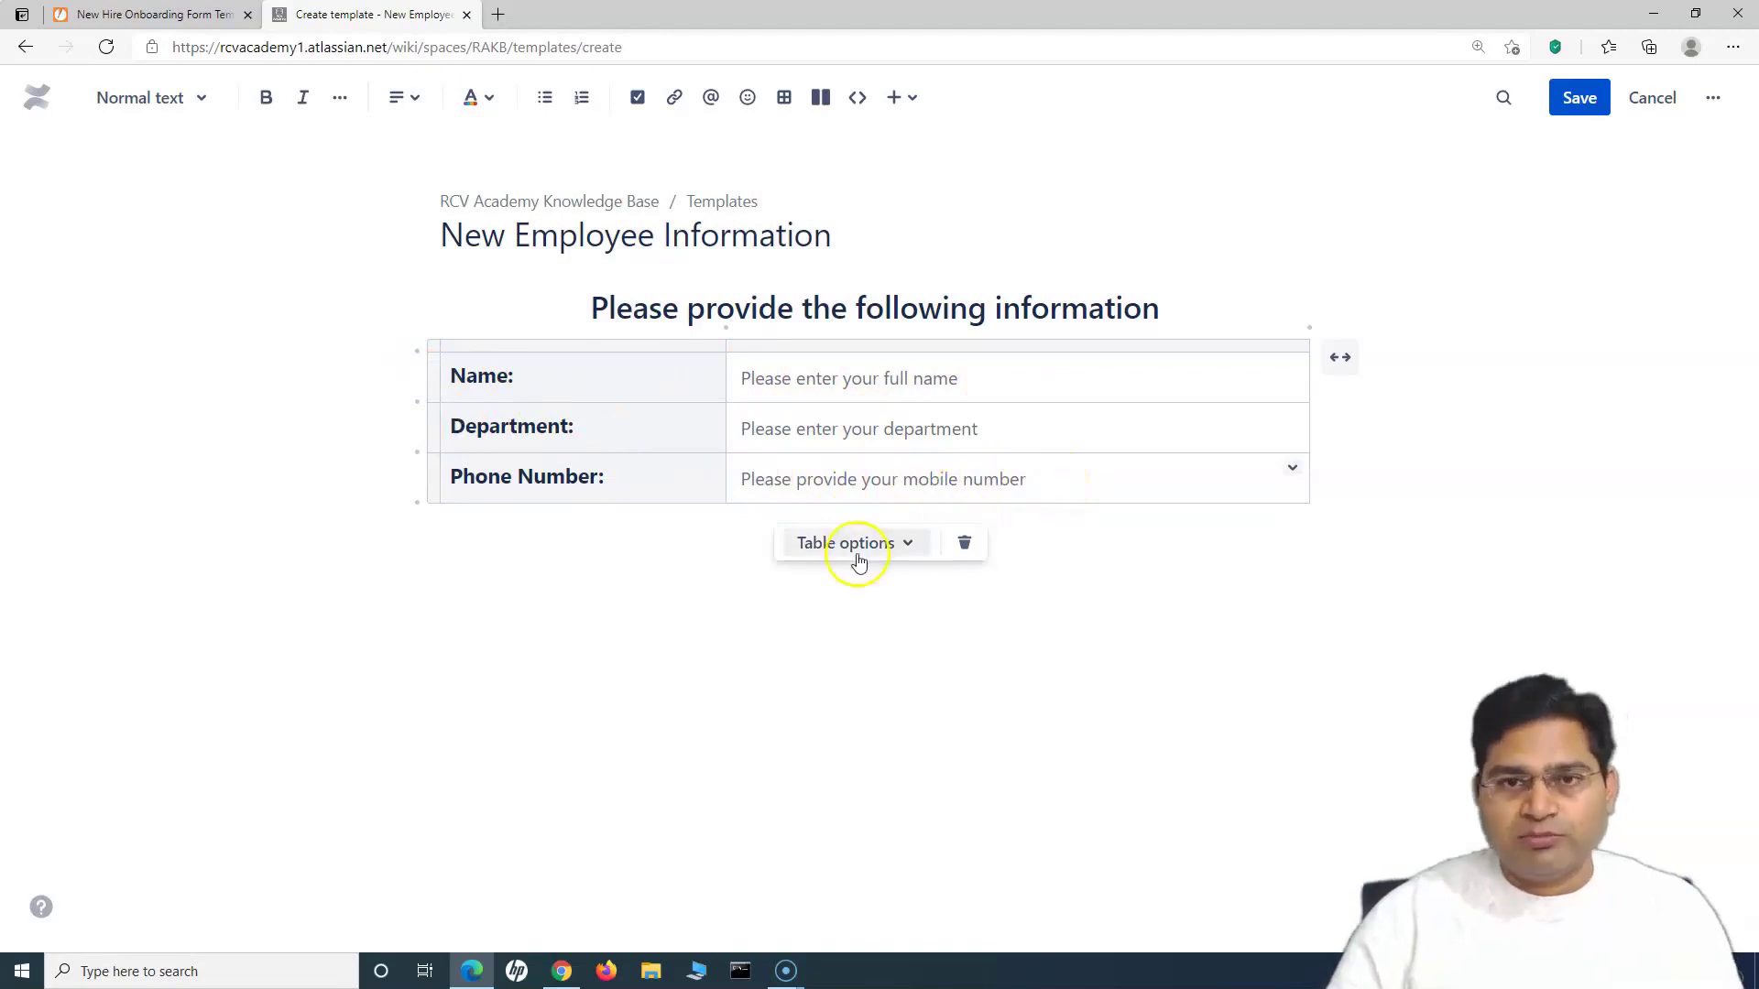
{"action": "left_click", "coordinate": [601, 549]}
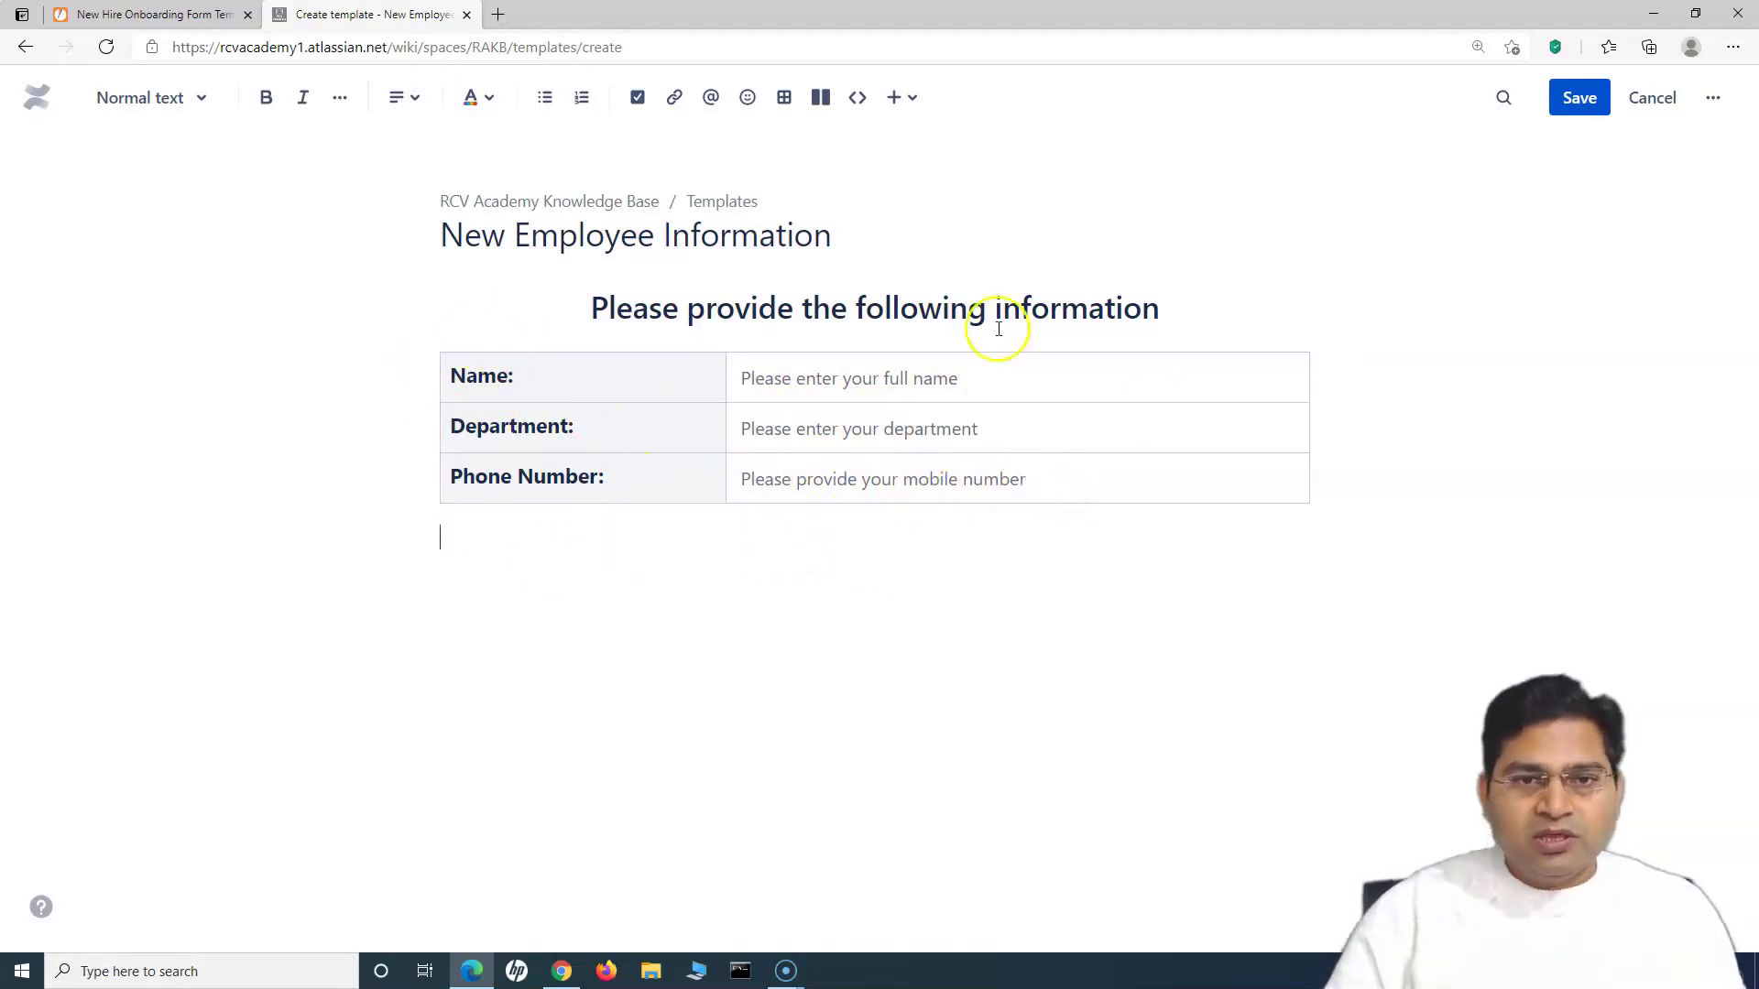
{"action": "left_click", "coordinate": [151, 14]}
Step: Review the Jotform Equipment Preferences section with its laptop, mouse, keyboard options and badge photo upload
{"action": "scroll", "coordinate": [868, 566], "scroll_direction": "down", "scroll_amount": 4}
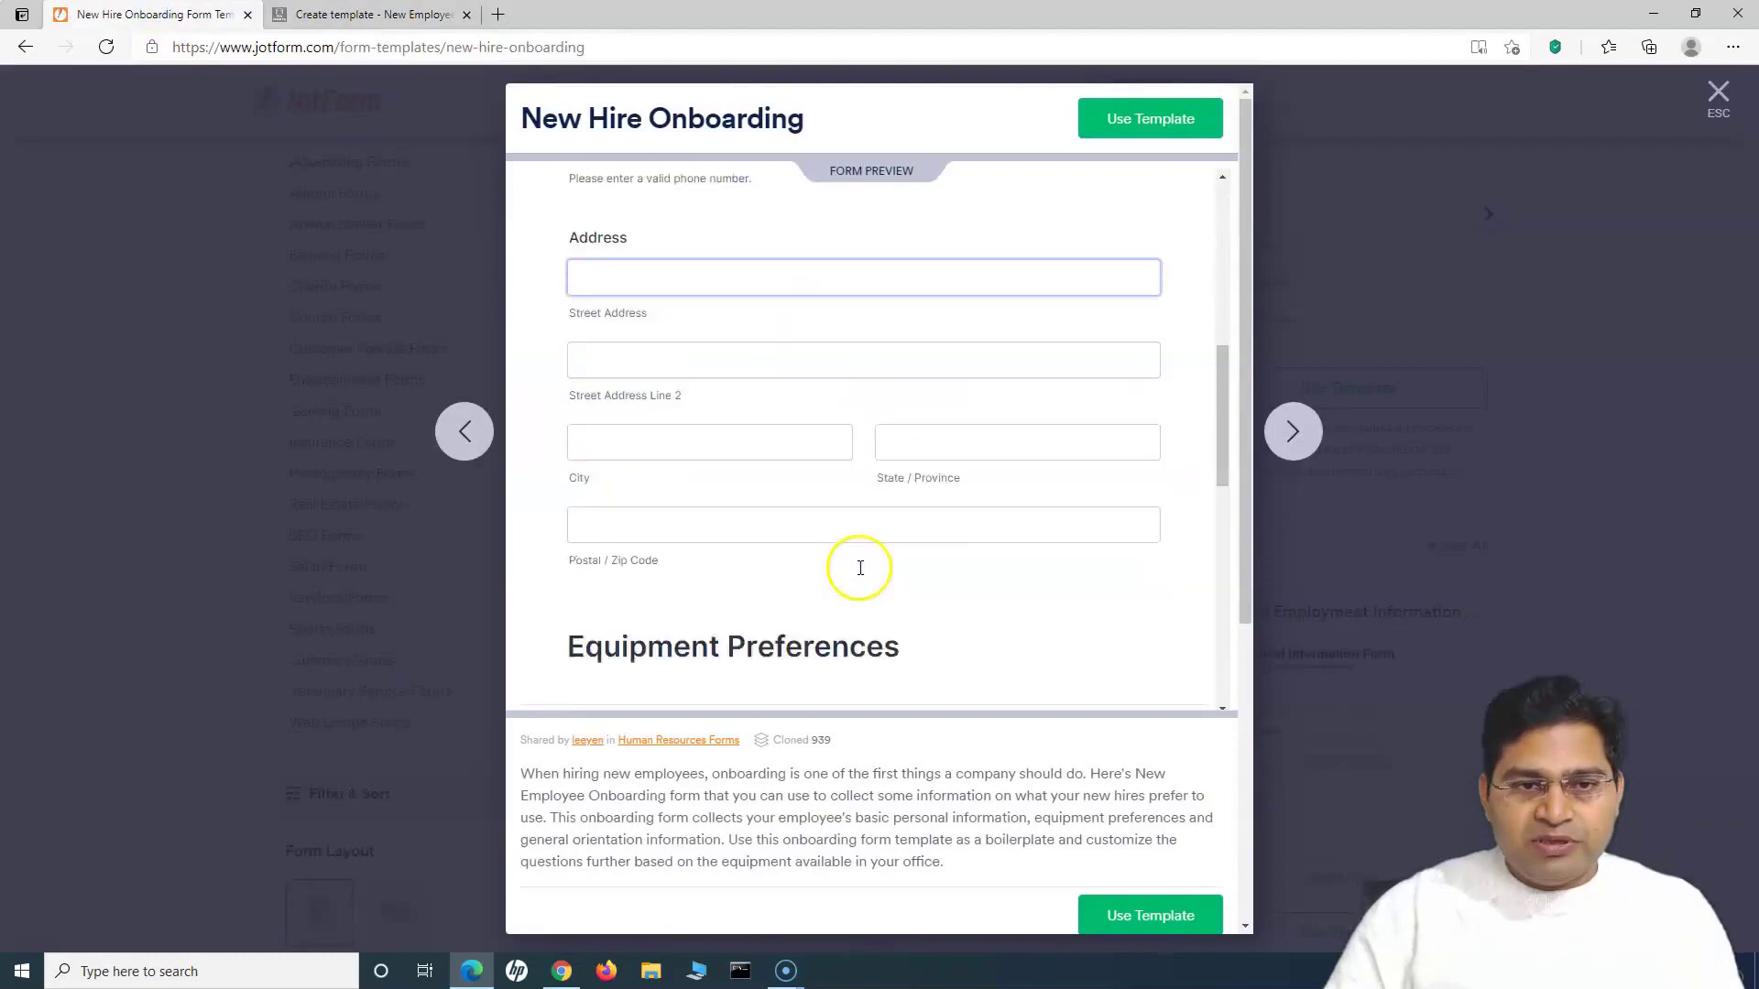
{"action": "scroll", "coordinate": [861, 559], "scroll_direction": "up", "scroll_amount": 3}
{"action": "scroll", "coordinate": [864, 575], "scroll_direction": "down", "scroll_amount": 5}
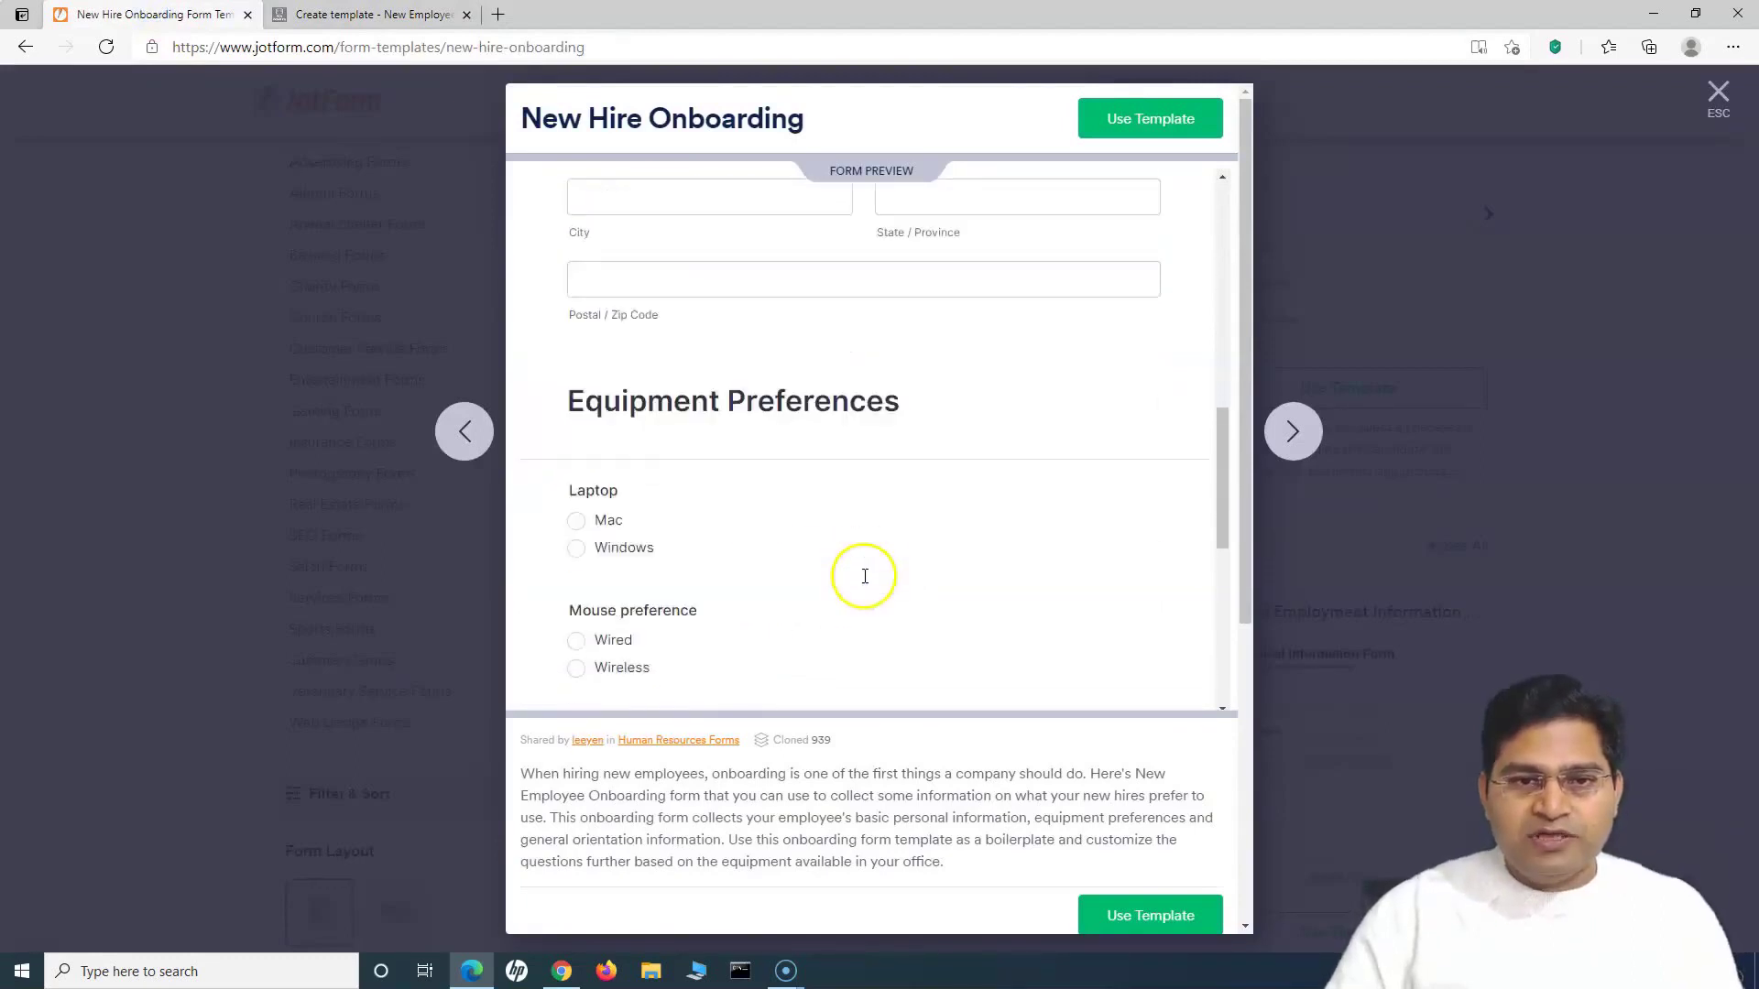
{"action": "left_click_drag", "start_coordinate": [570, 369], "coordinate": [934, 382]}
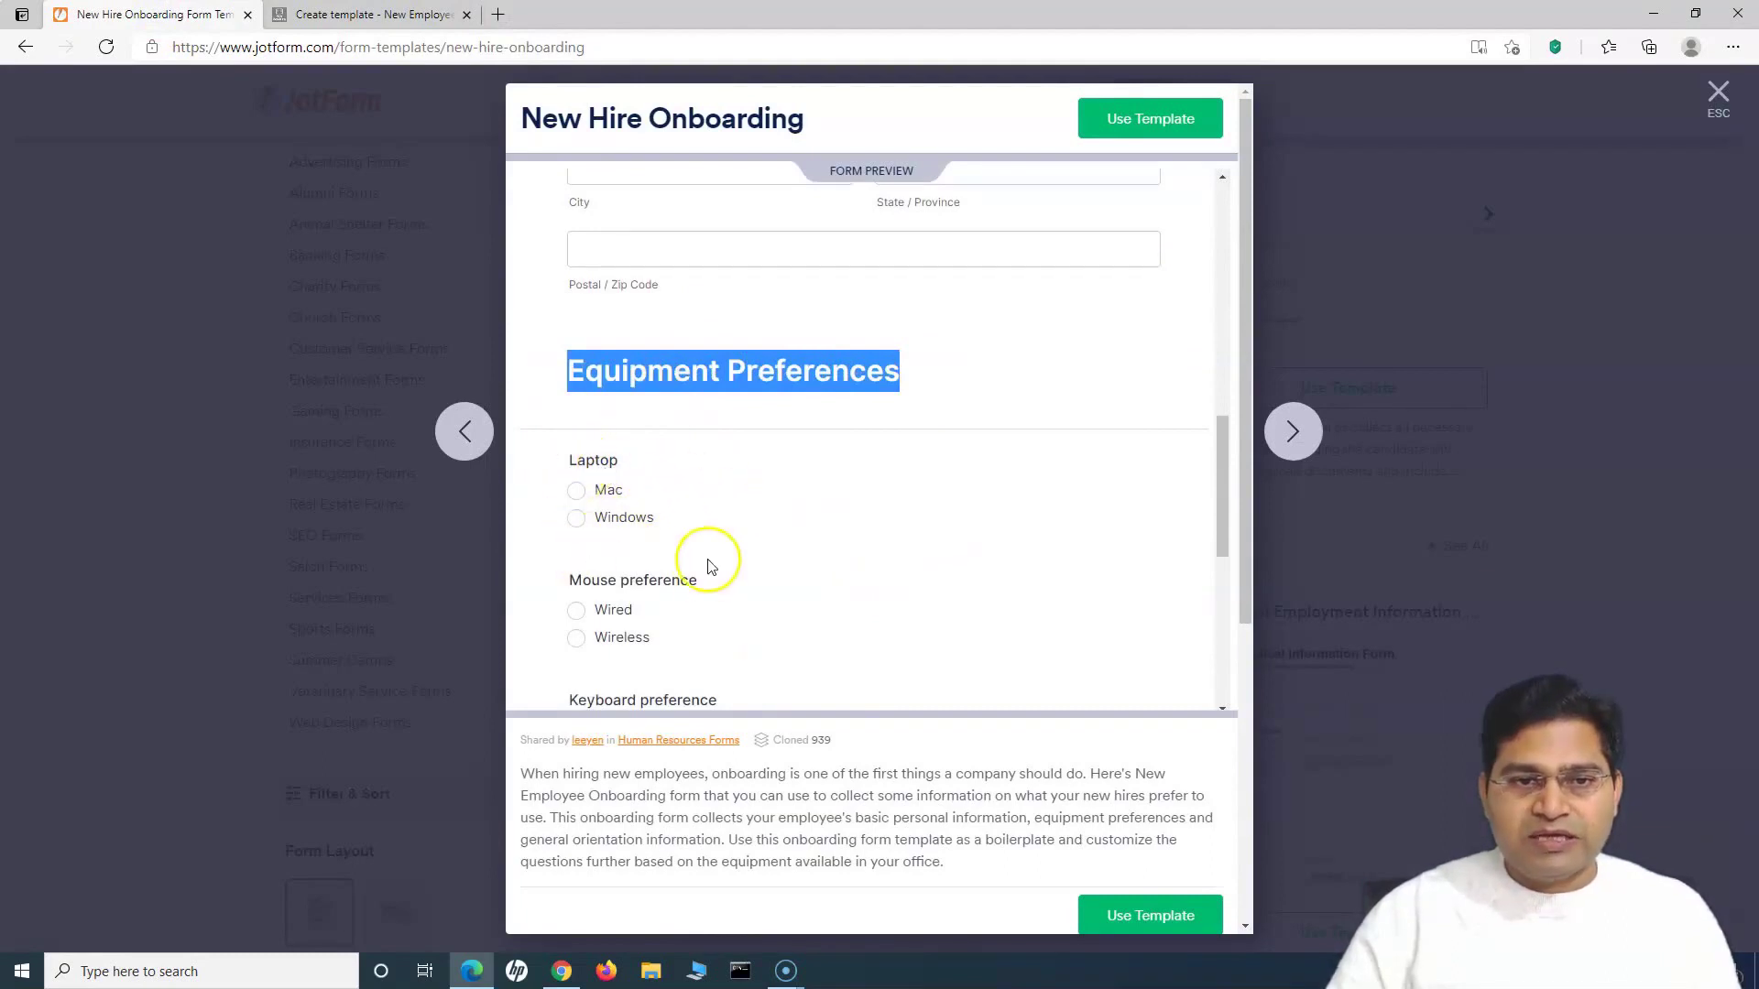
{"action": "scroll", "coordinate": [713, 561], "scroll_direction": "down", "scroll_amount": 2}
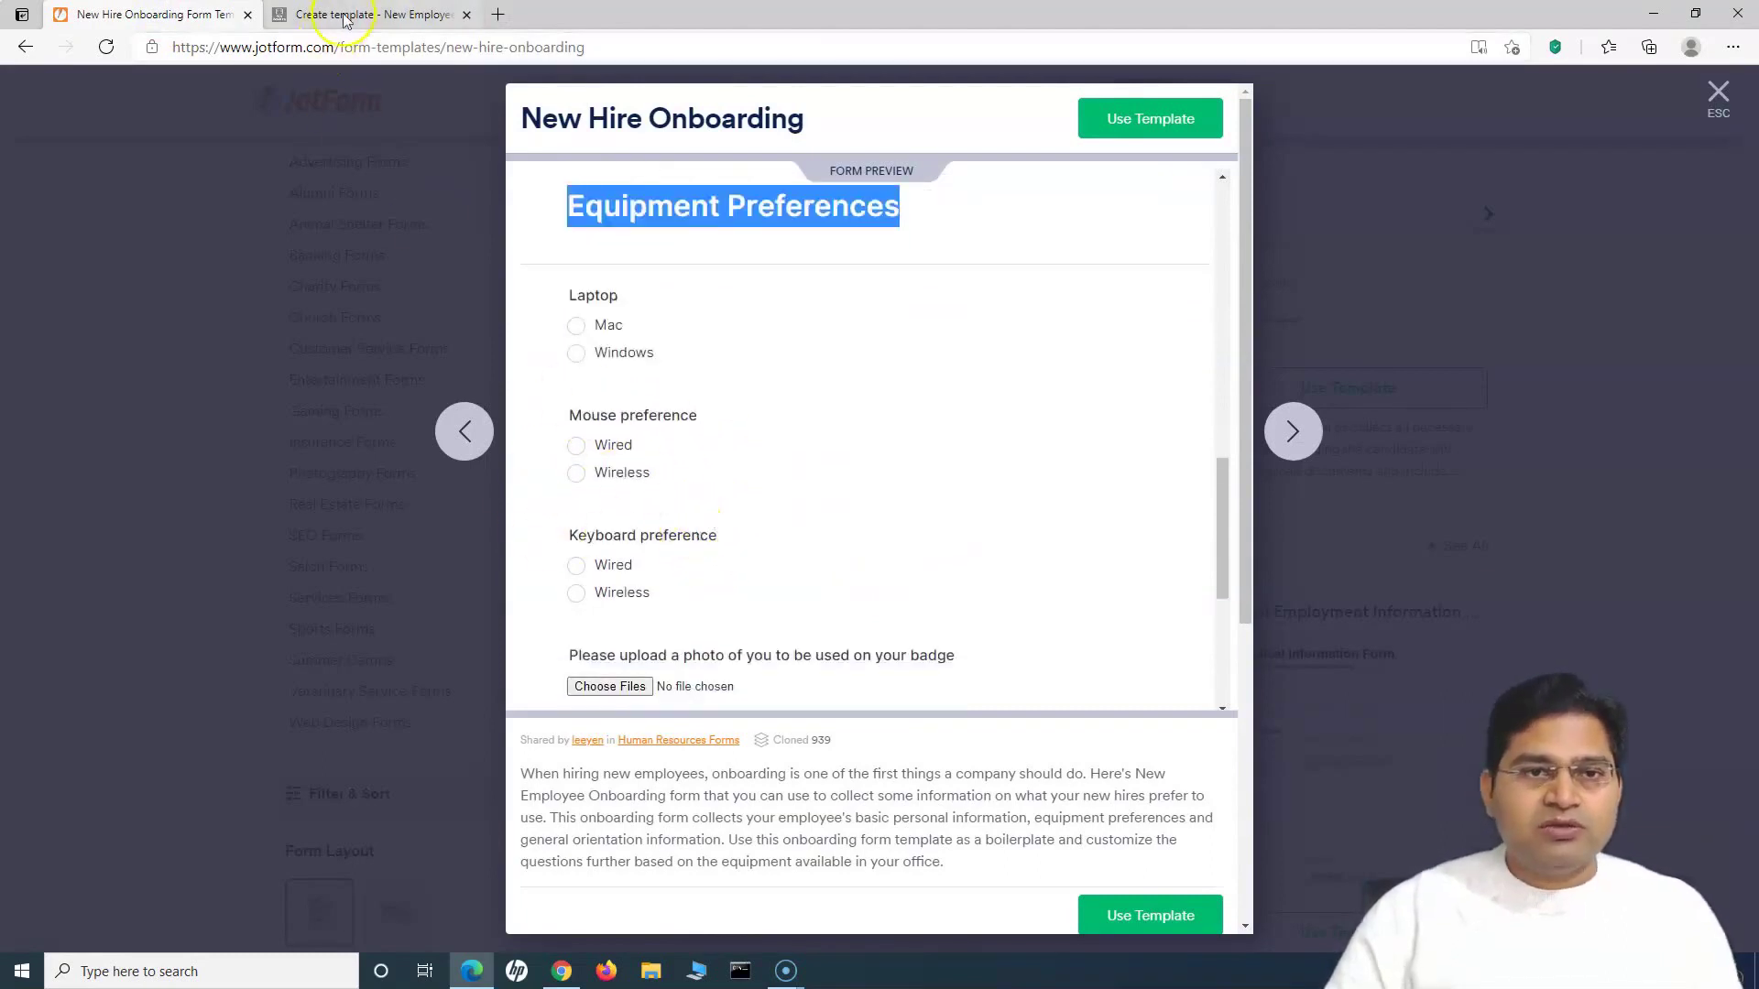
{"action": "left_click", "coordinate": [342, 14]}
Step: Add 'Equipment Required' as a Heading 2 below the table
{"action": "left_click", "coordinate": [586, 575]}
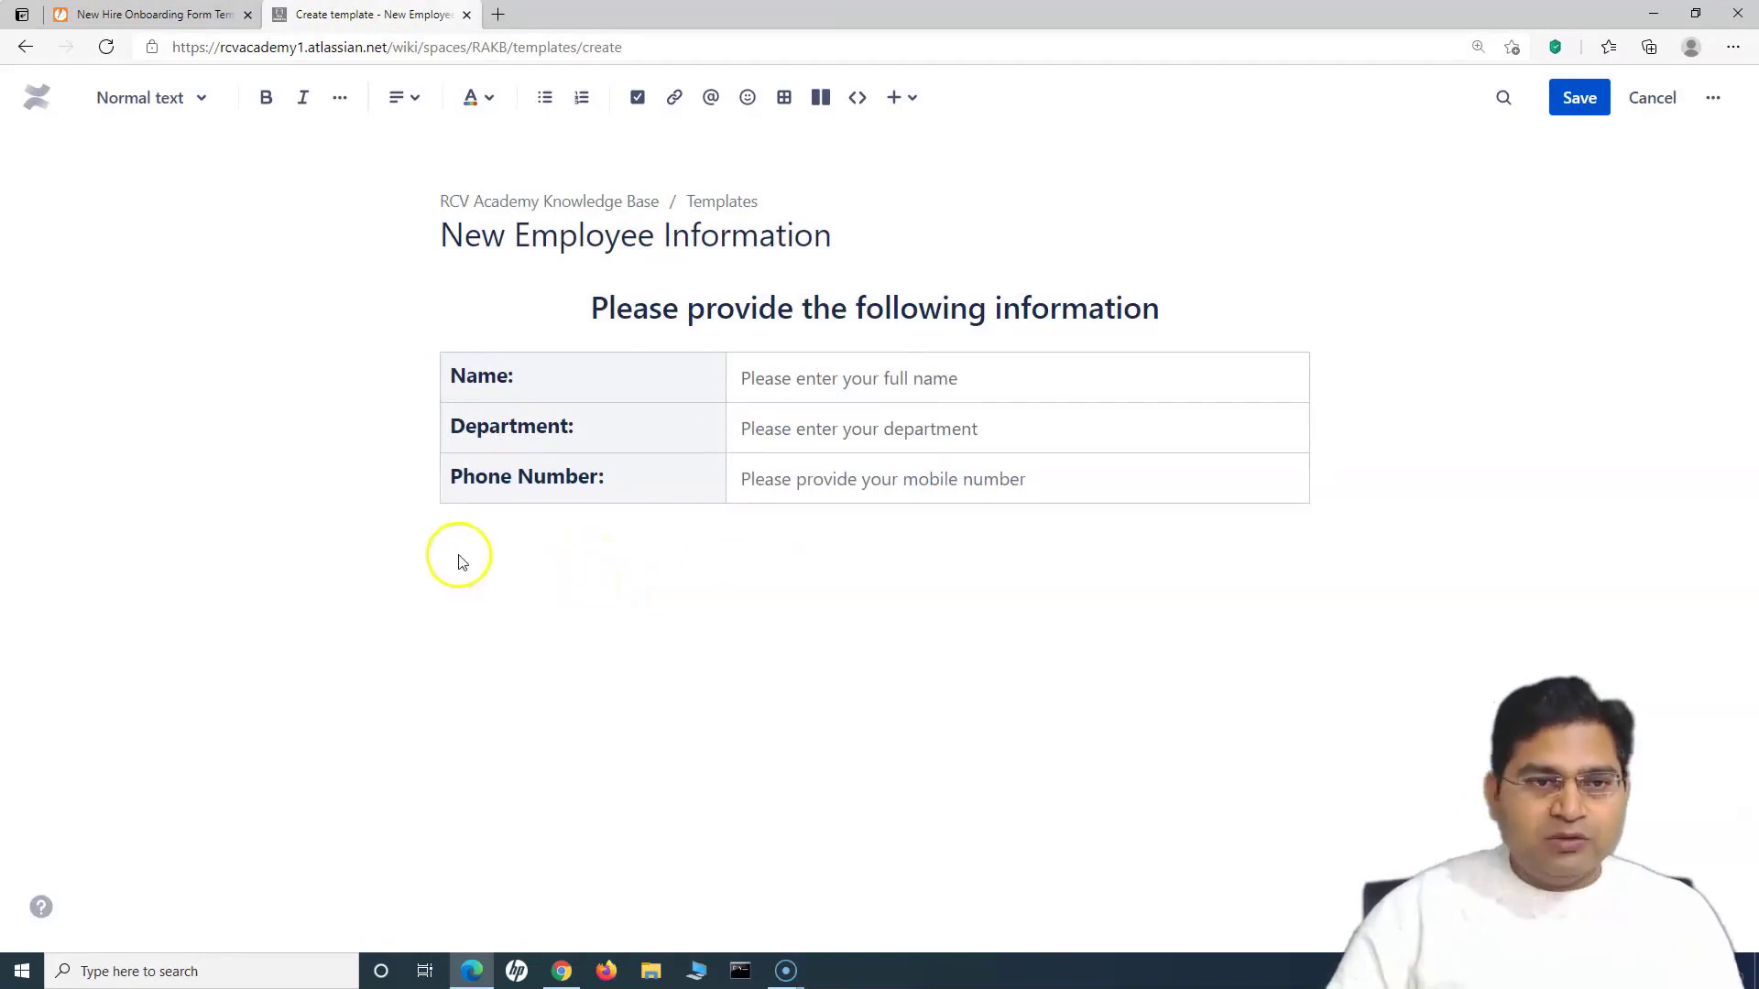
{"action": "type", "text": "Equipment Required"}
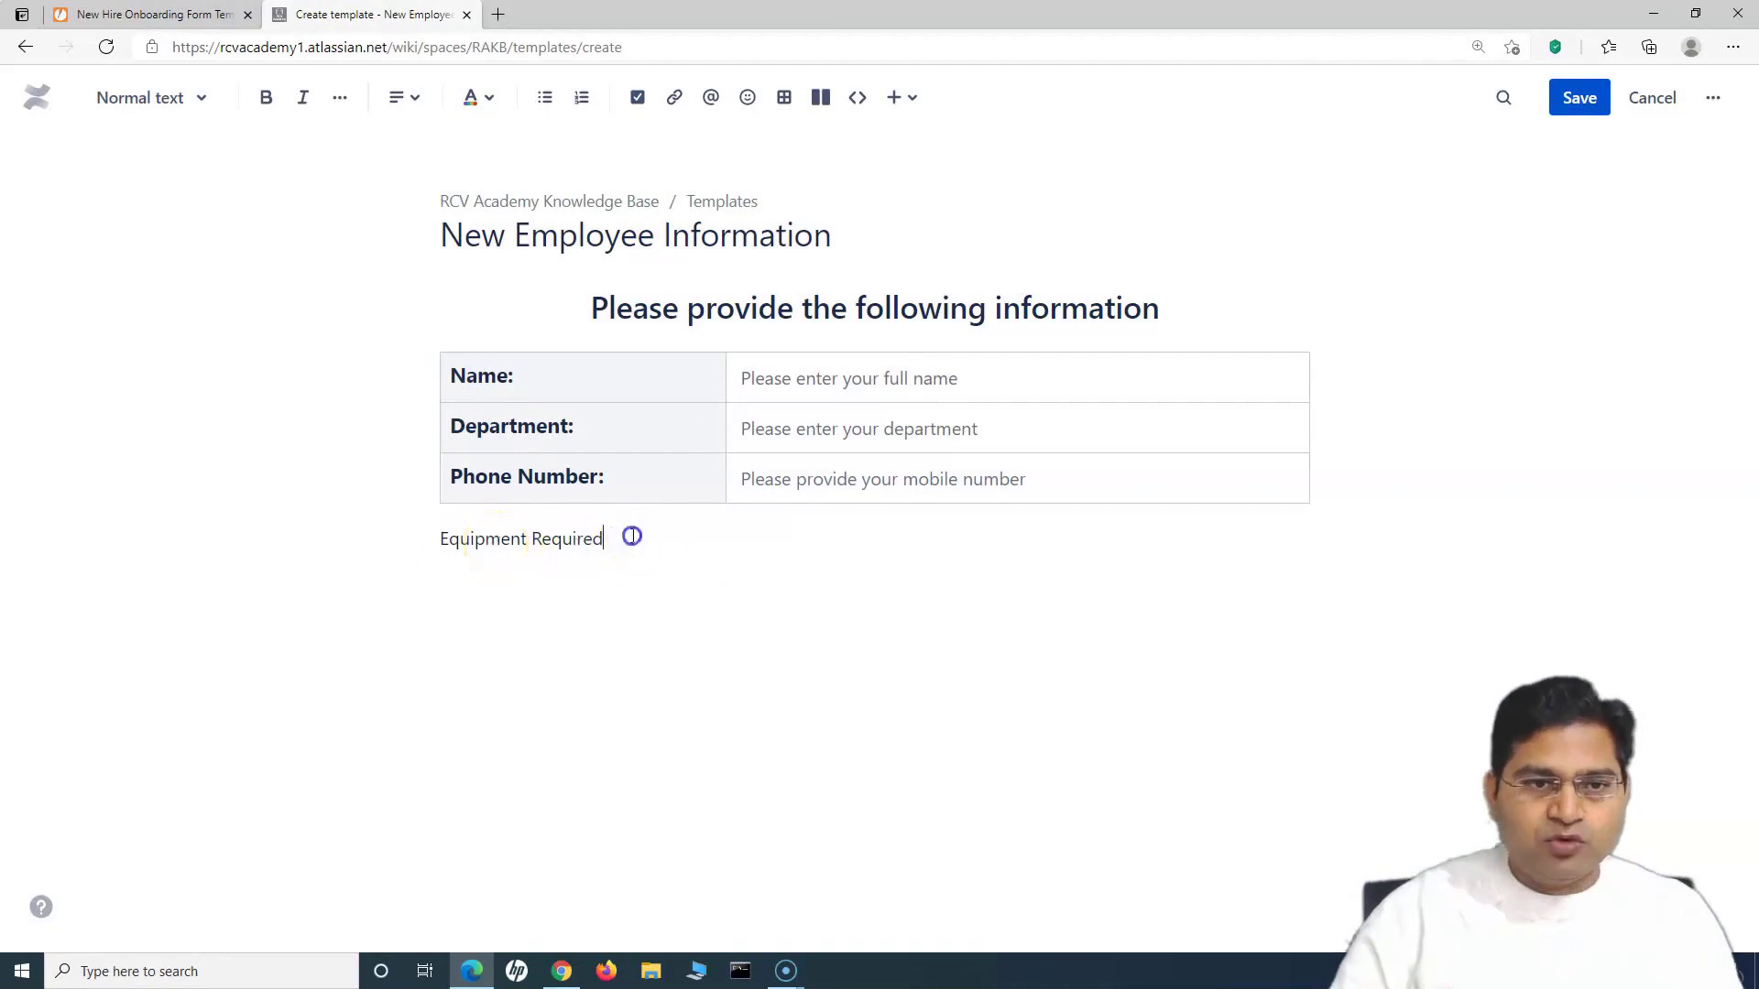
{"action": "left_click_drag", "start_coordinate": [628, 536], "coordinate": [440, 537]}
{"action": "left_click", "coordinate": [152, 97]}
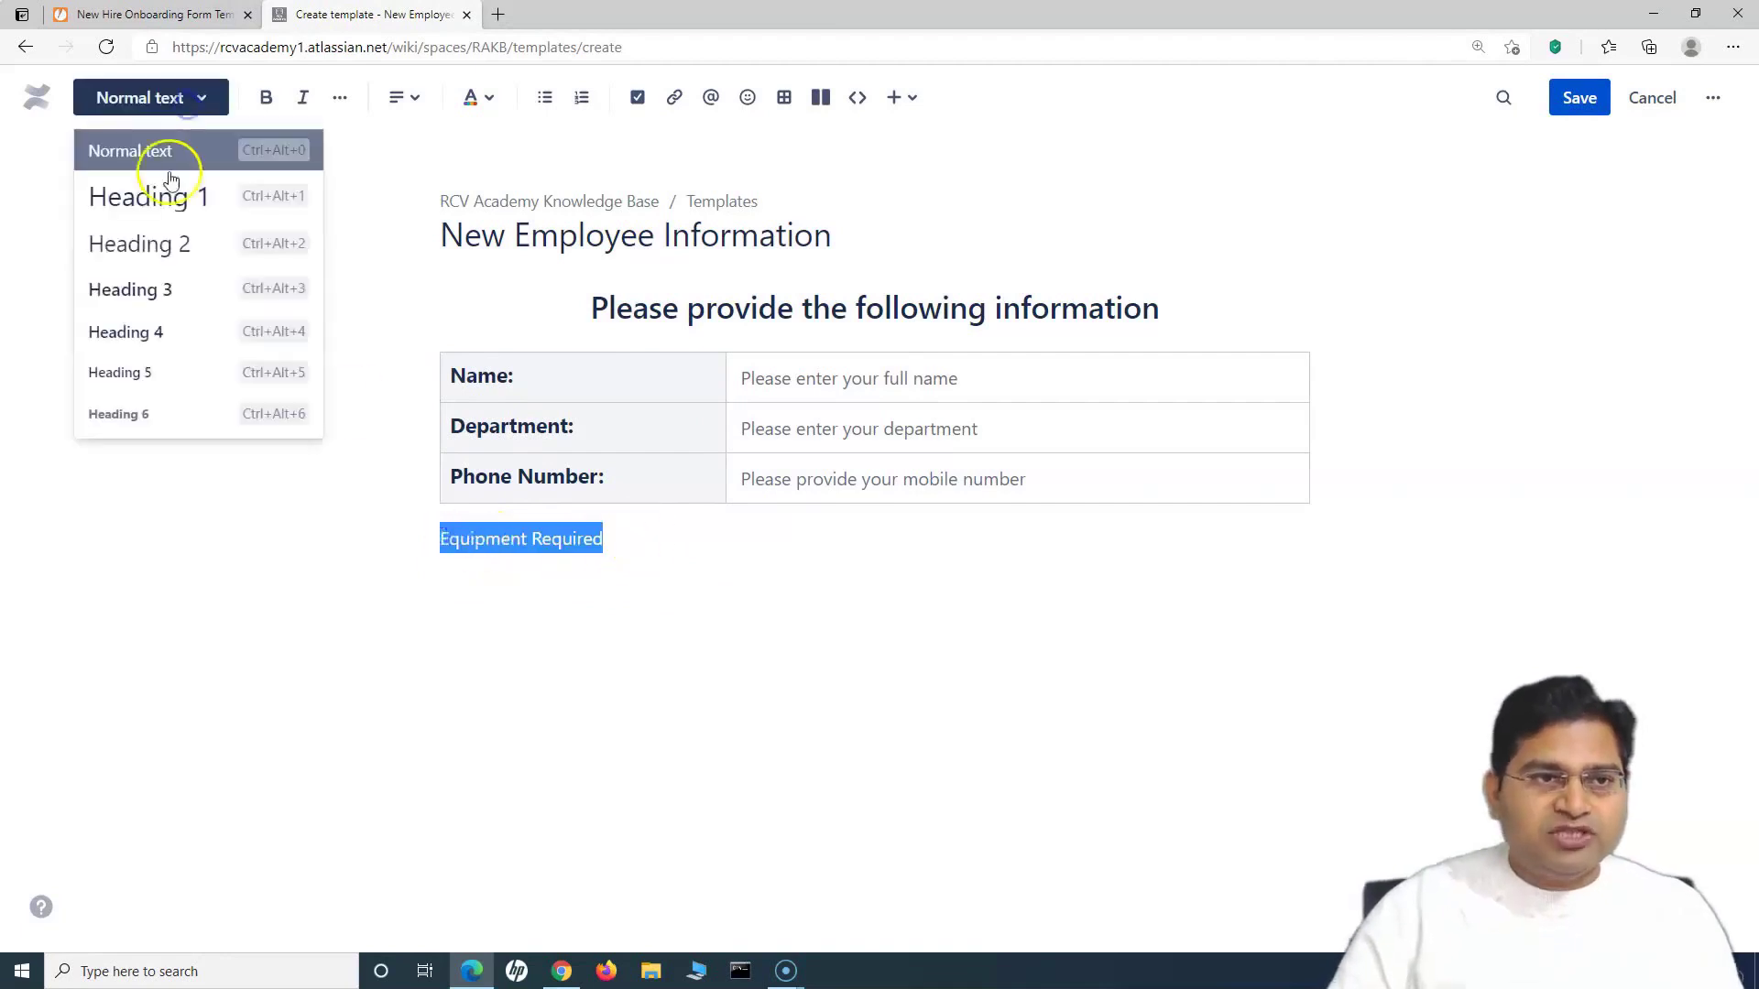
{"action": "left_click", "coordinate": [157, 245]}
Step: Insert a new template variable on the line under the heading using /va
{"action": "left_click", "coordinate": [695, 568]}
{"action": "left_click", "coordinate": [998, 774]}
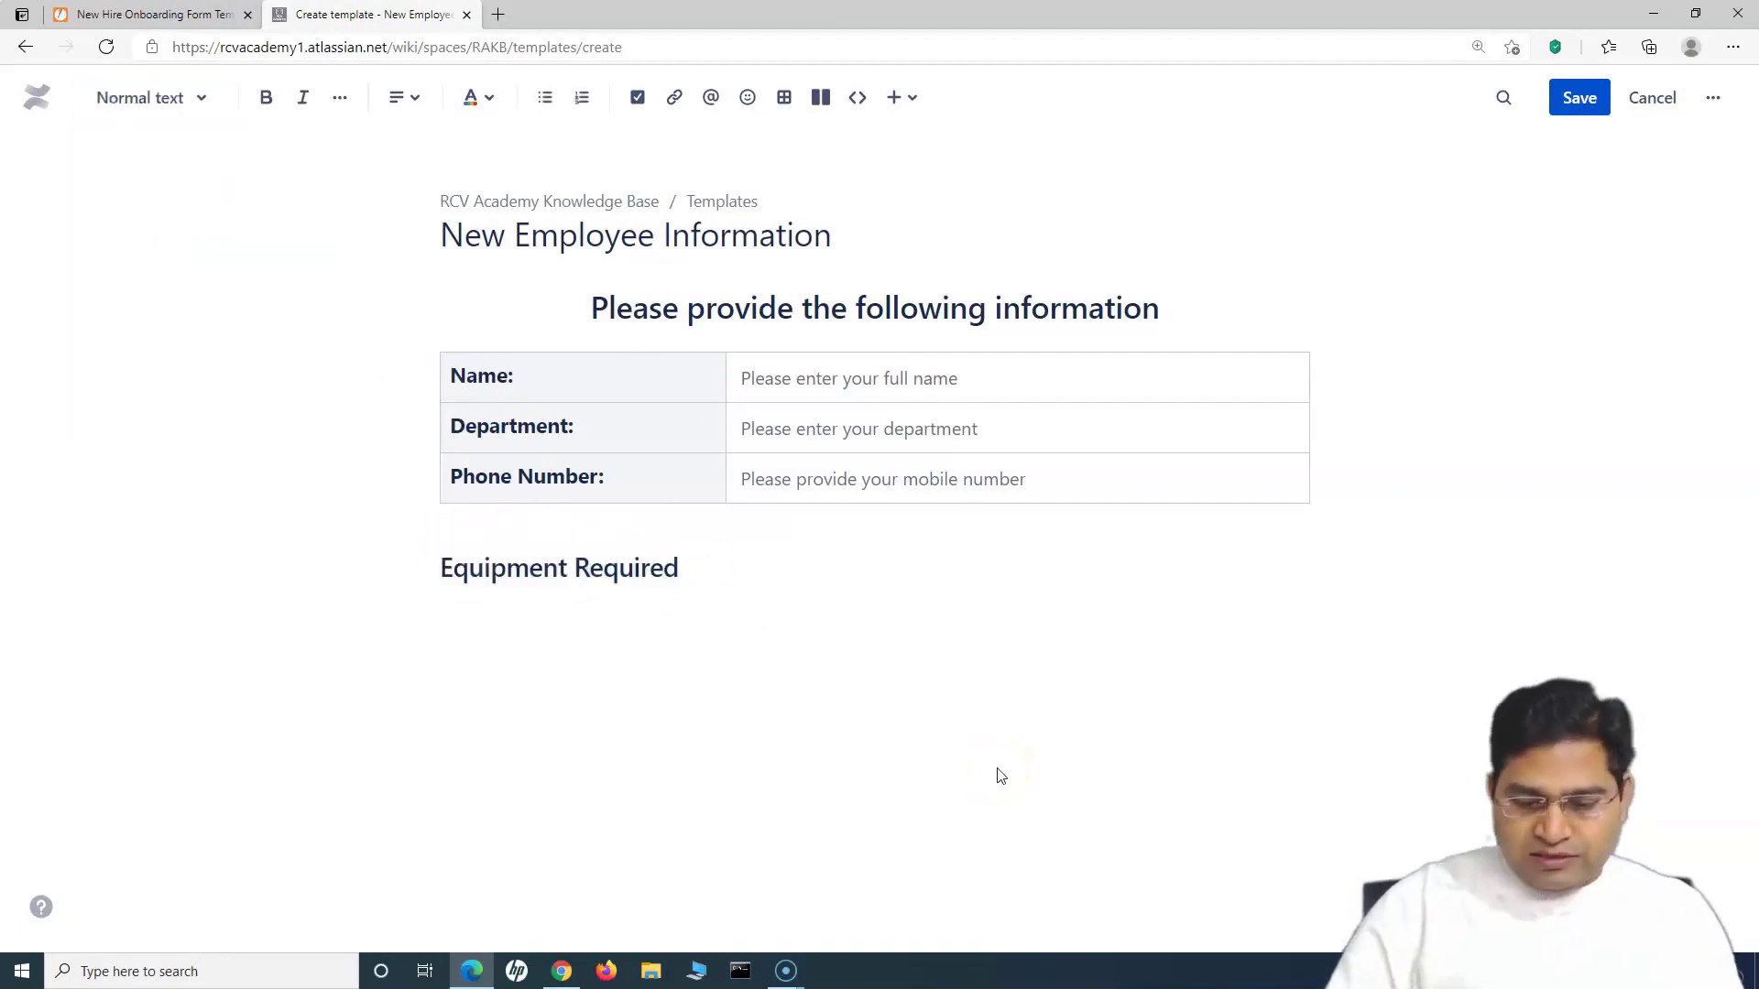
{"action": "type", "text": "/v"}
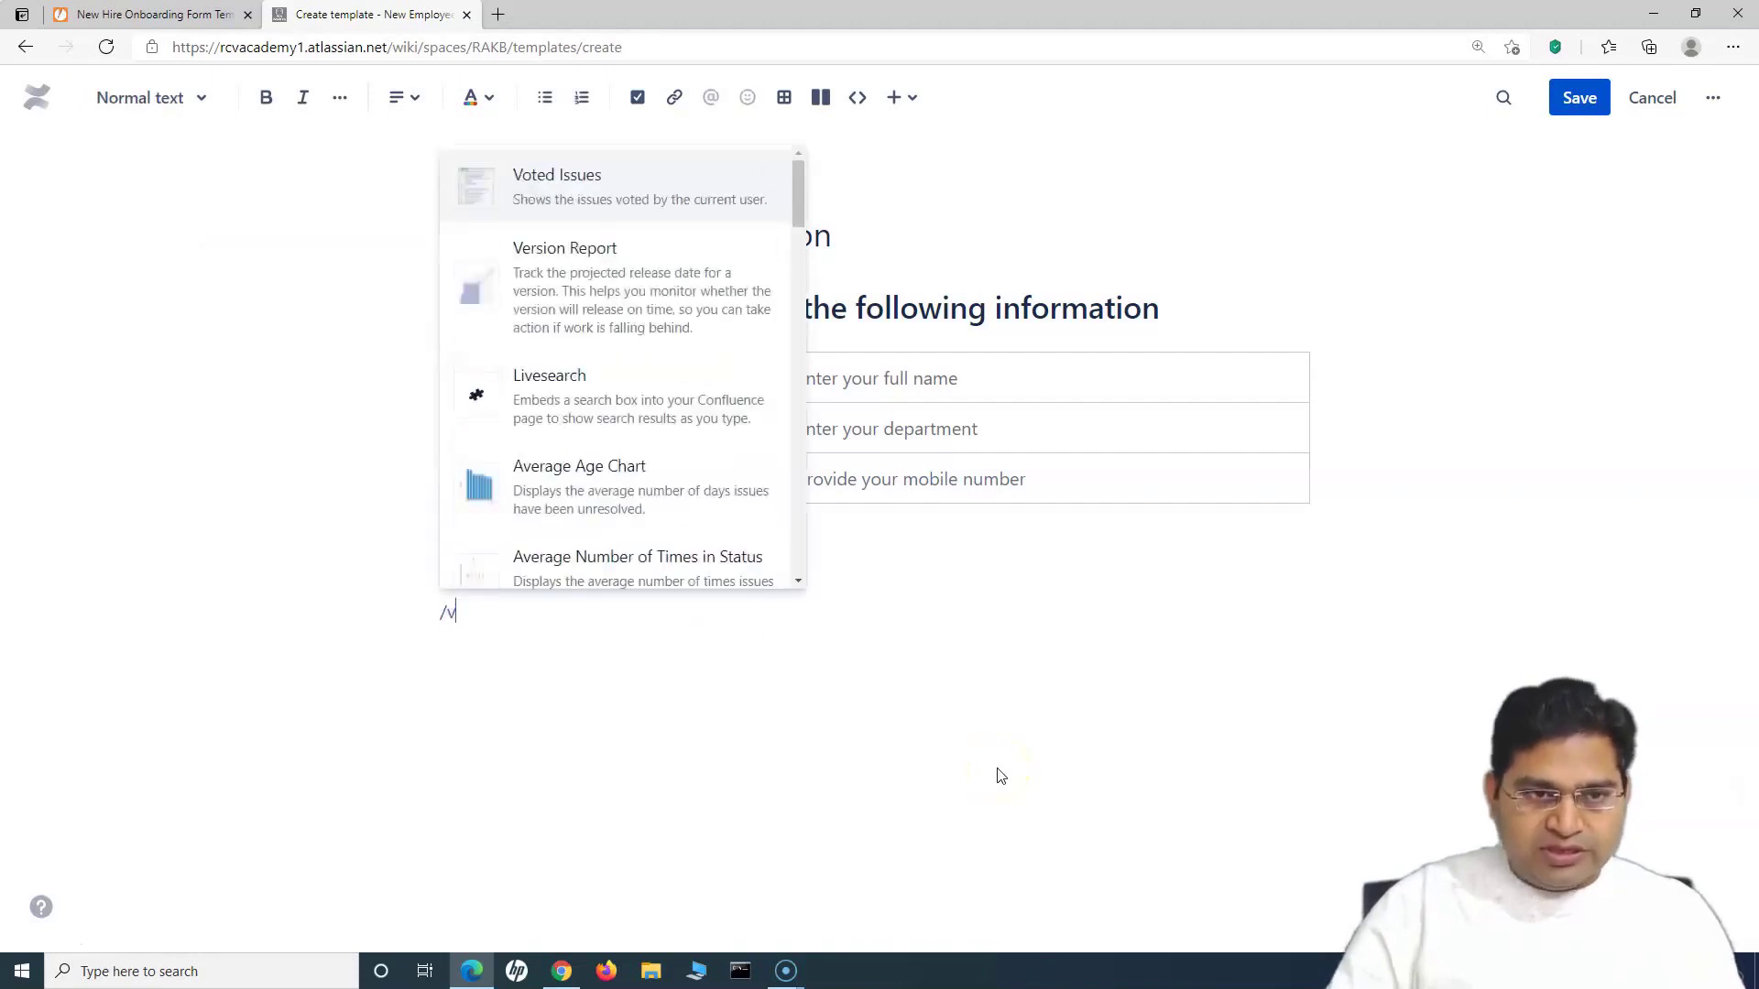
{"action": "type", "text": "a"}
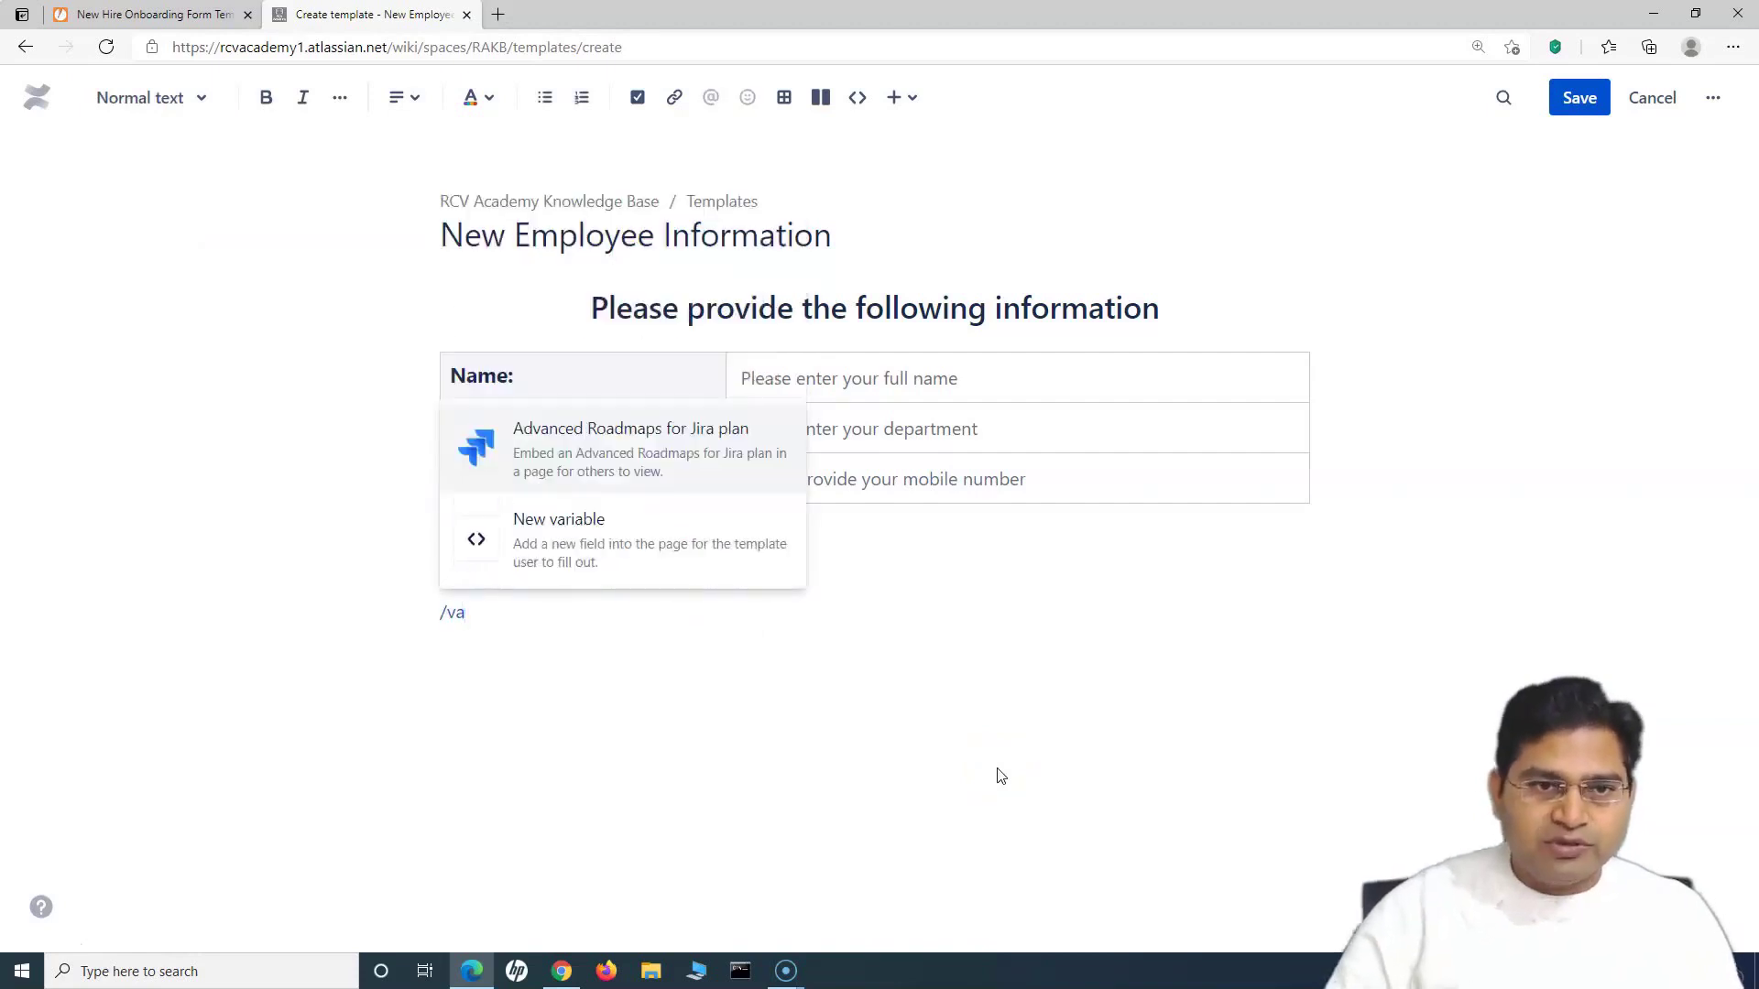
{"action": "left_click", "coordinate": [718, 558]}
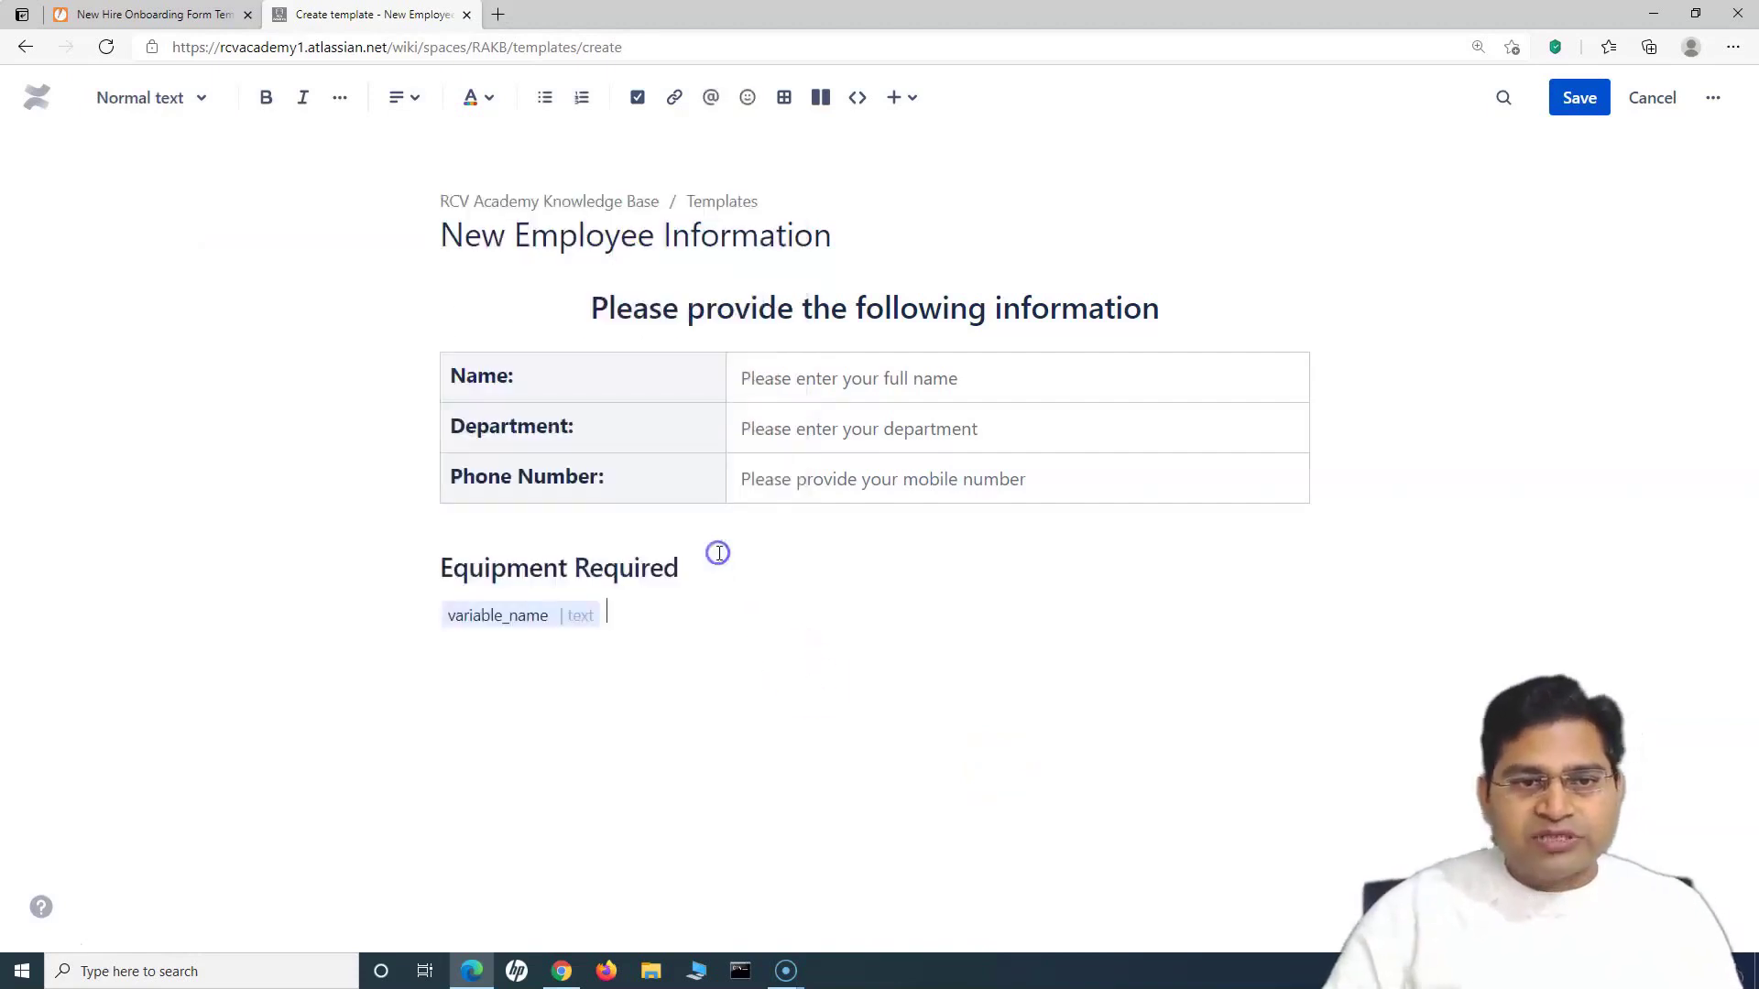
Step: Make the variable an 'OS Required' list with choices MAC and Windows and save it
{"action": "left_click", "coordinate": [504, 618]}
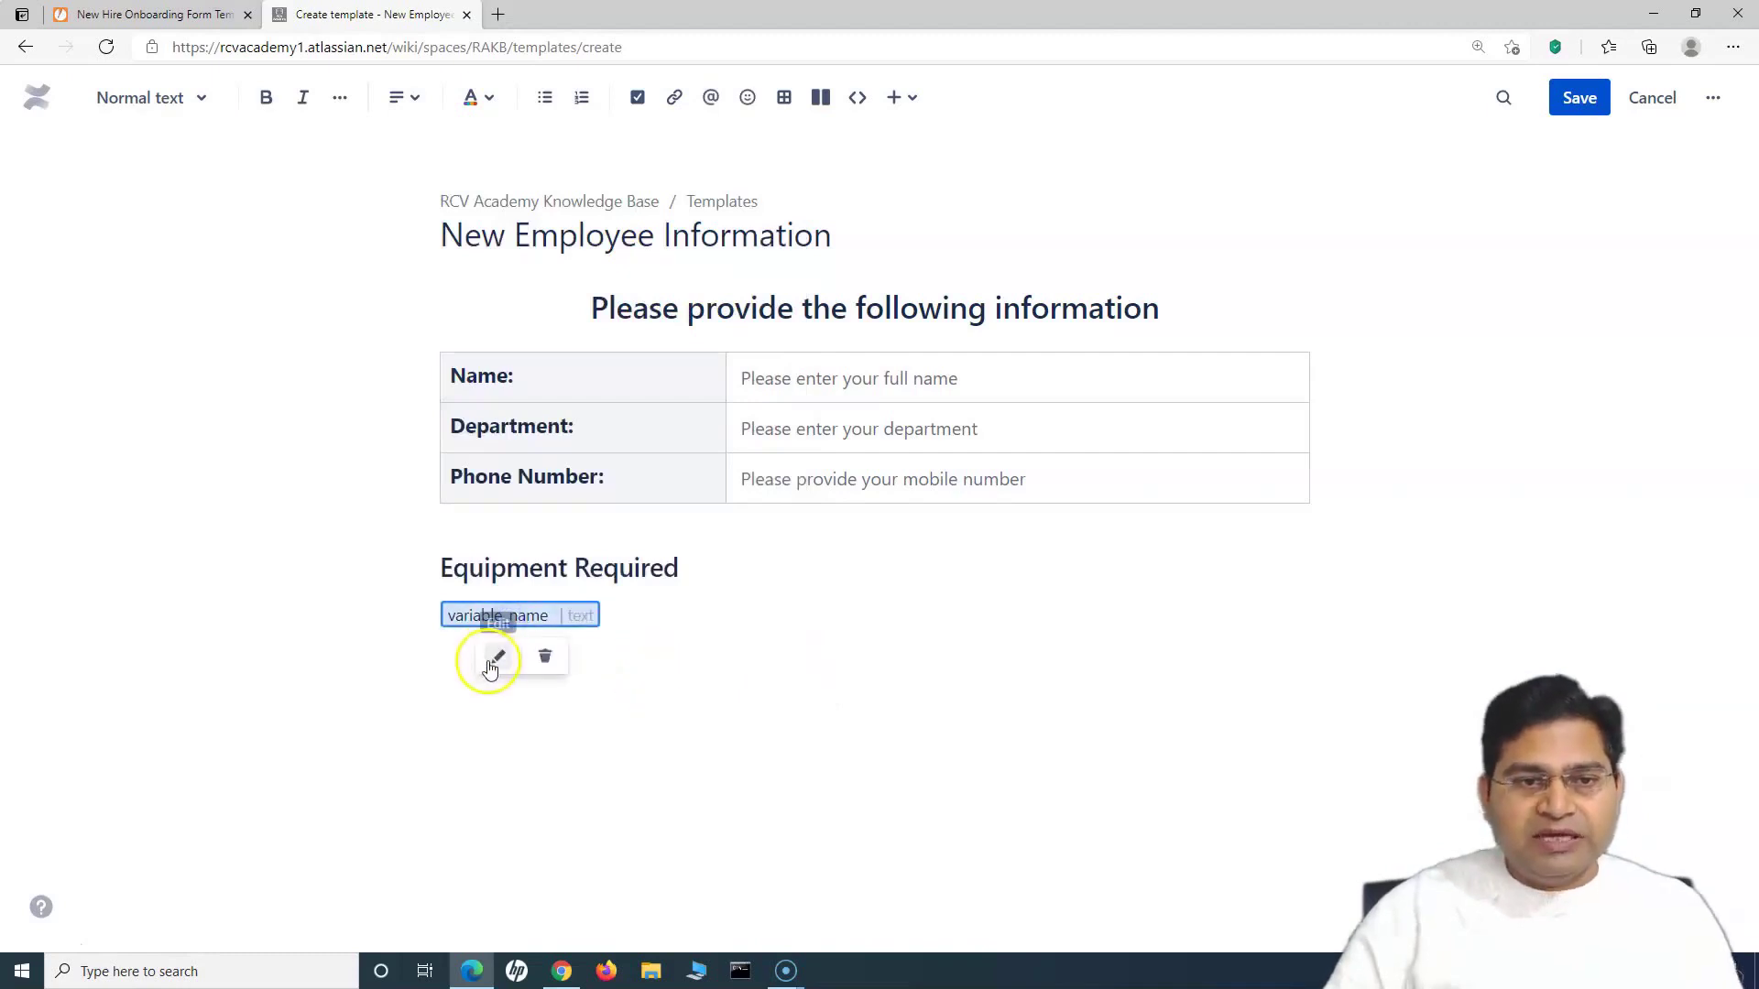
{"action": "left_click", "coordinate": [489, 659]}
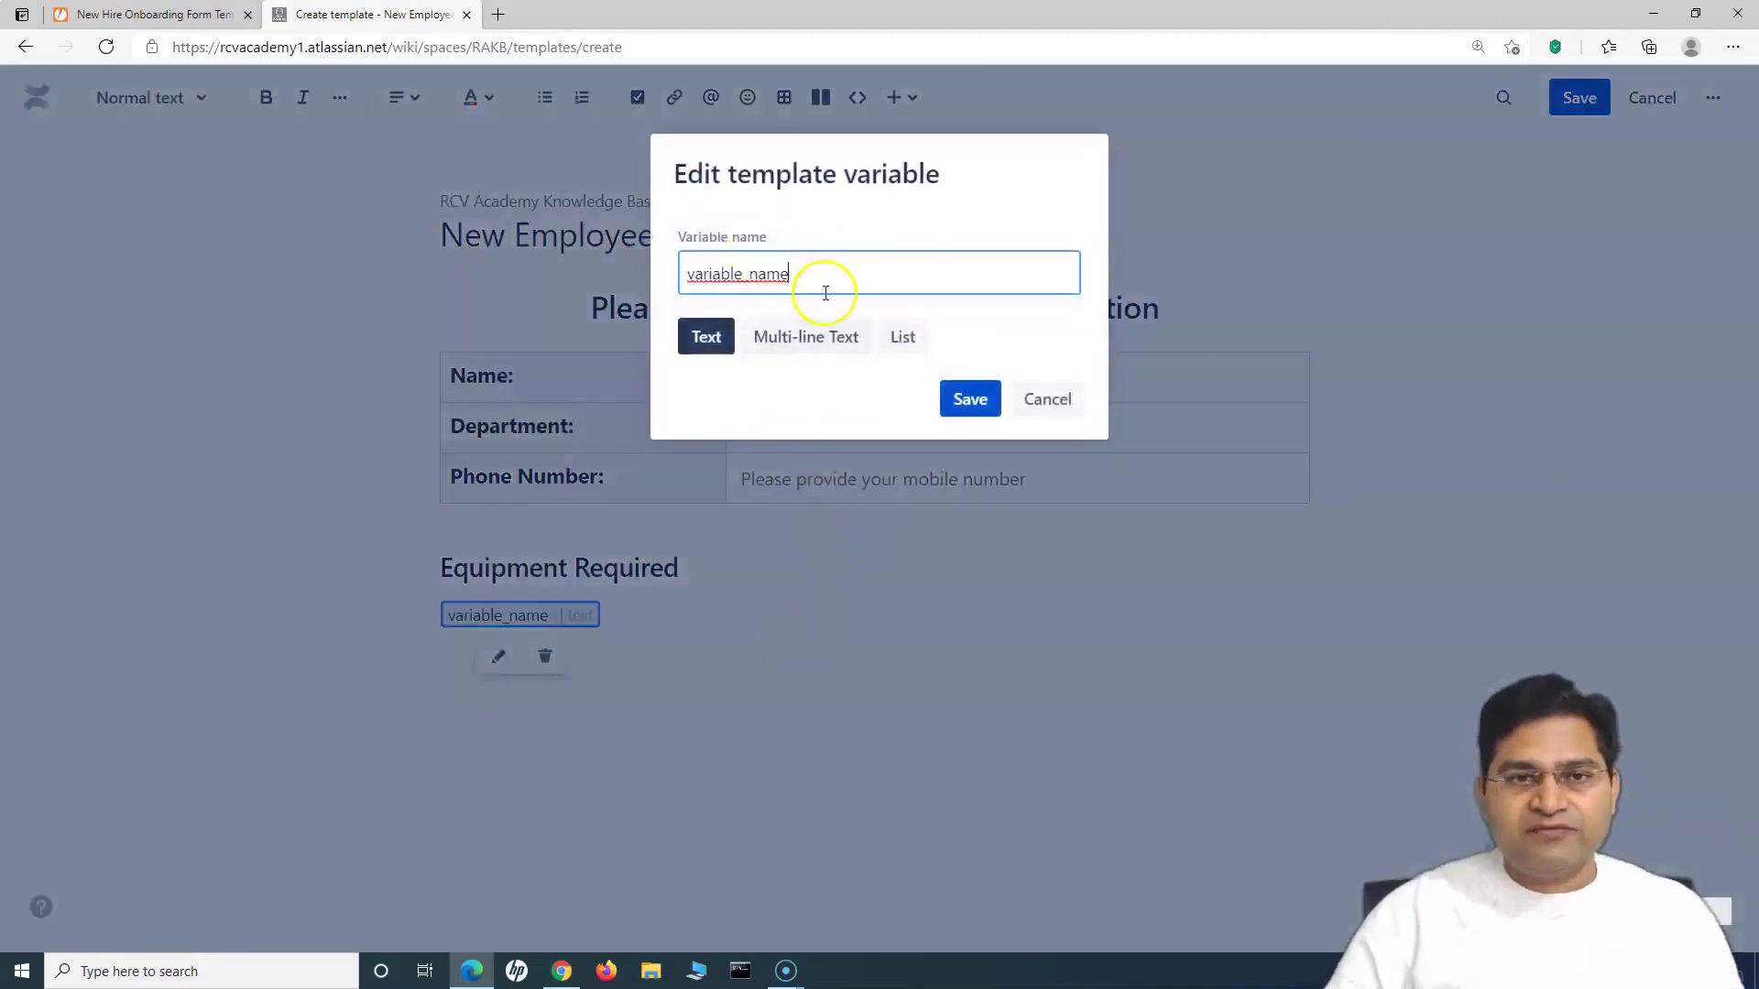
{"action": "left_click", "coordinate": [903, 337]}
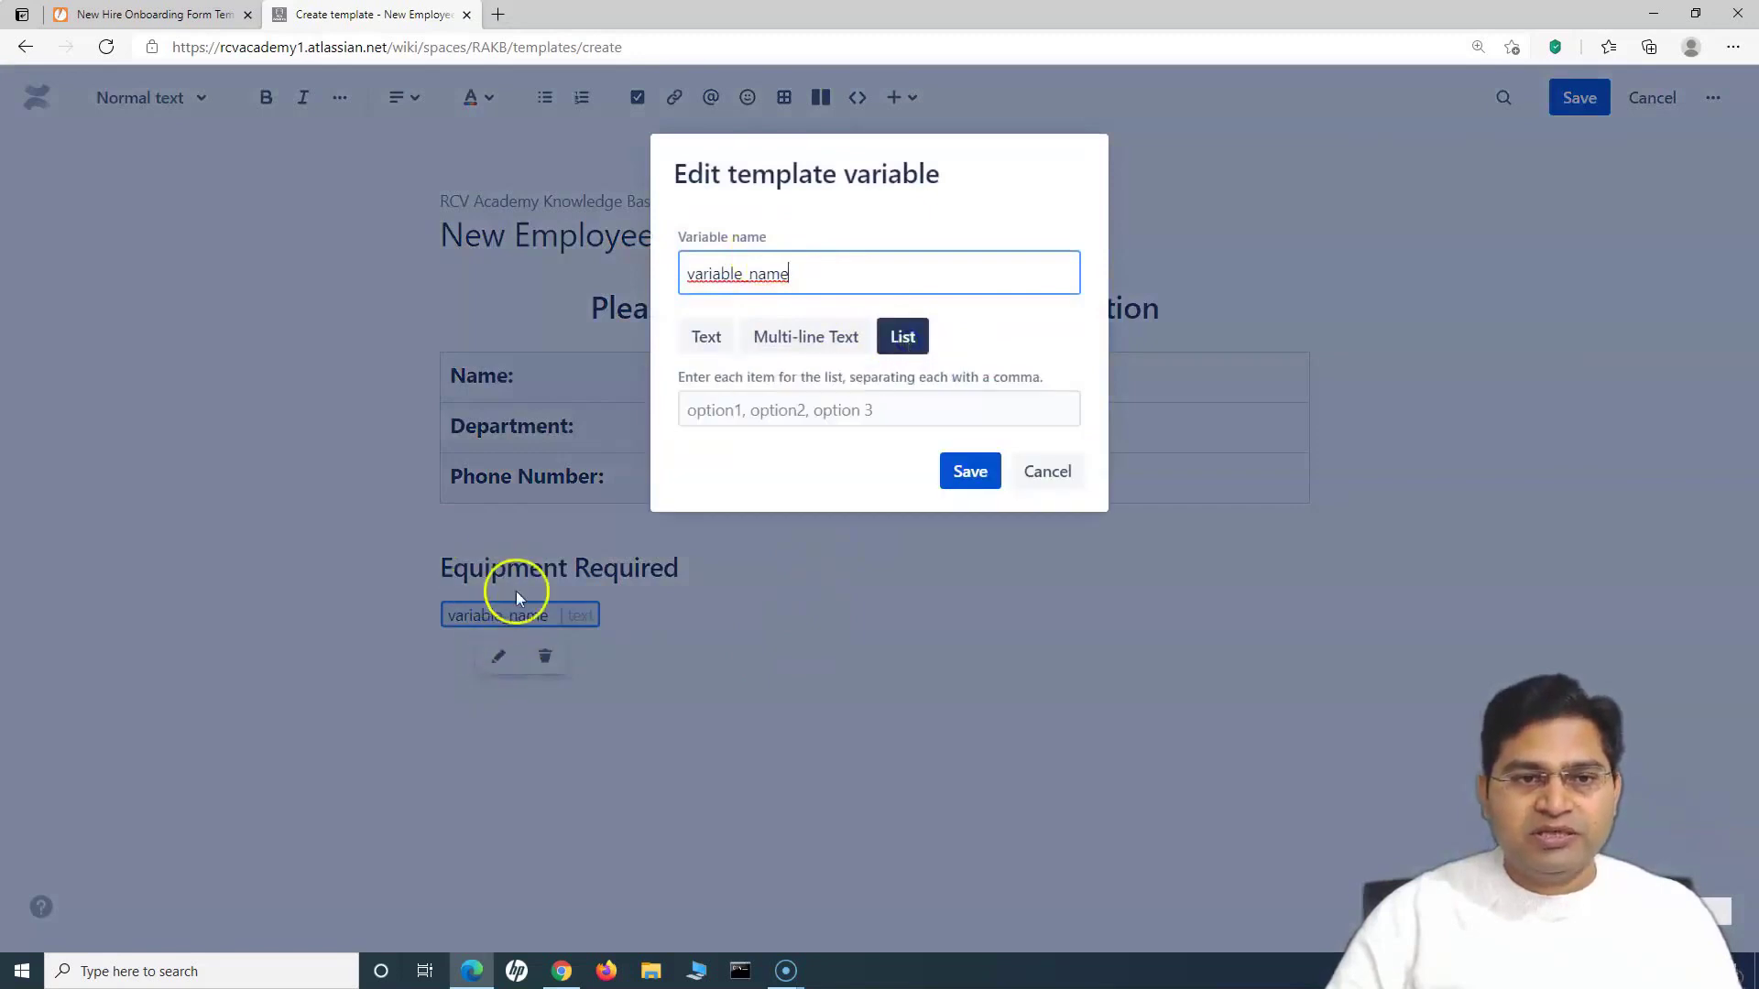
{"action": "left_click", "coordinate": [156, 15]}
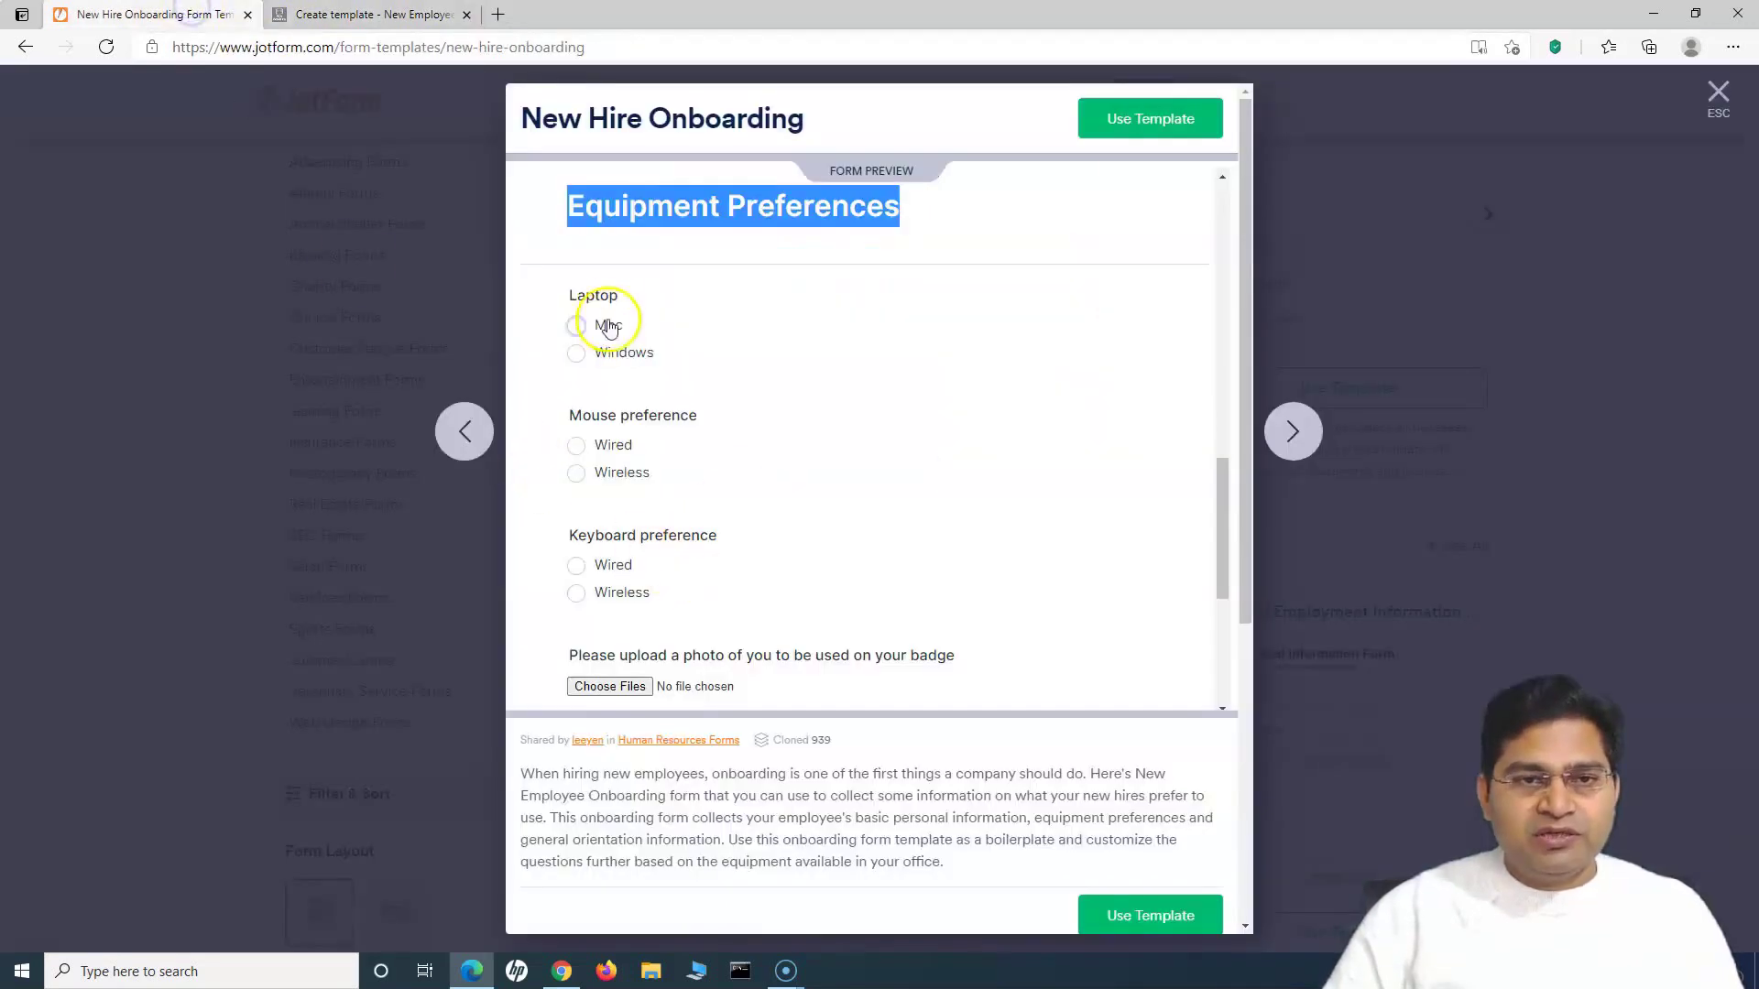
{"action": "left_click", "coordinate": [403, 14]}
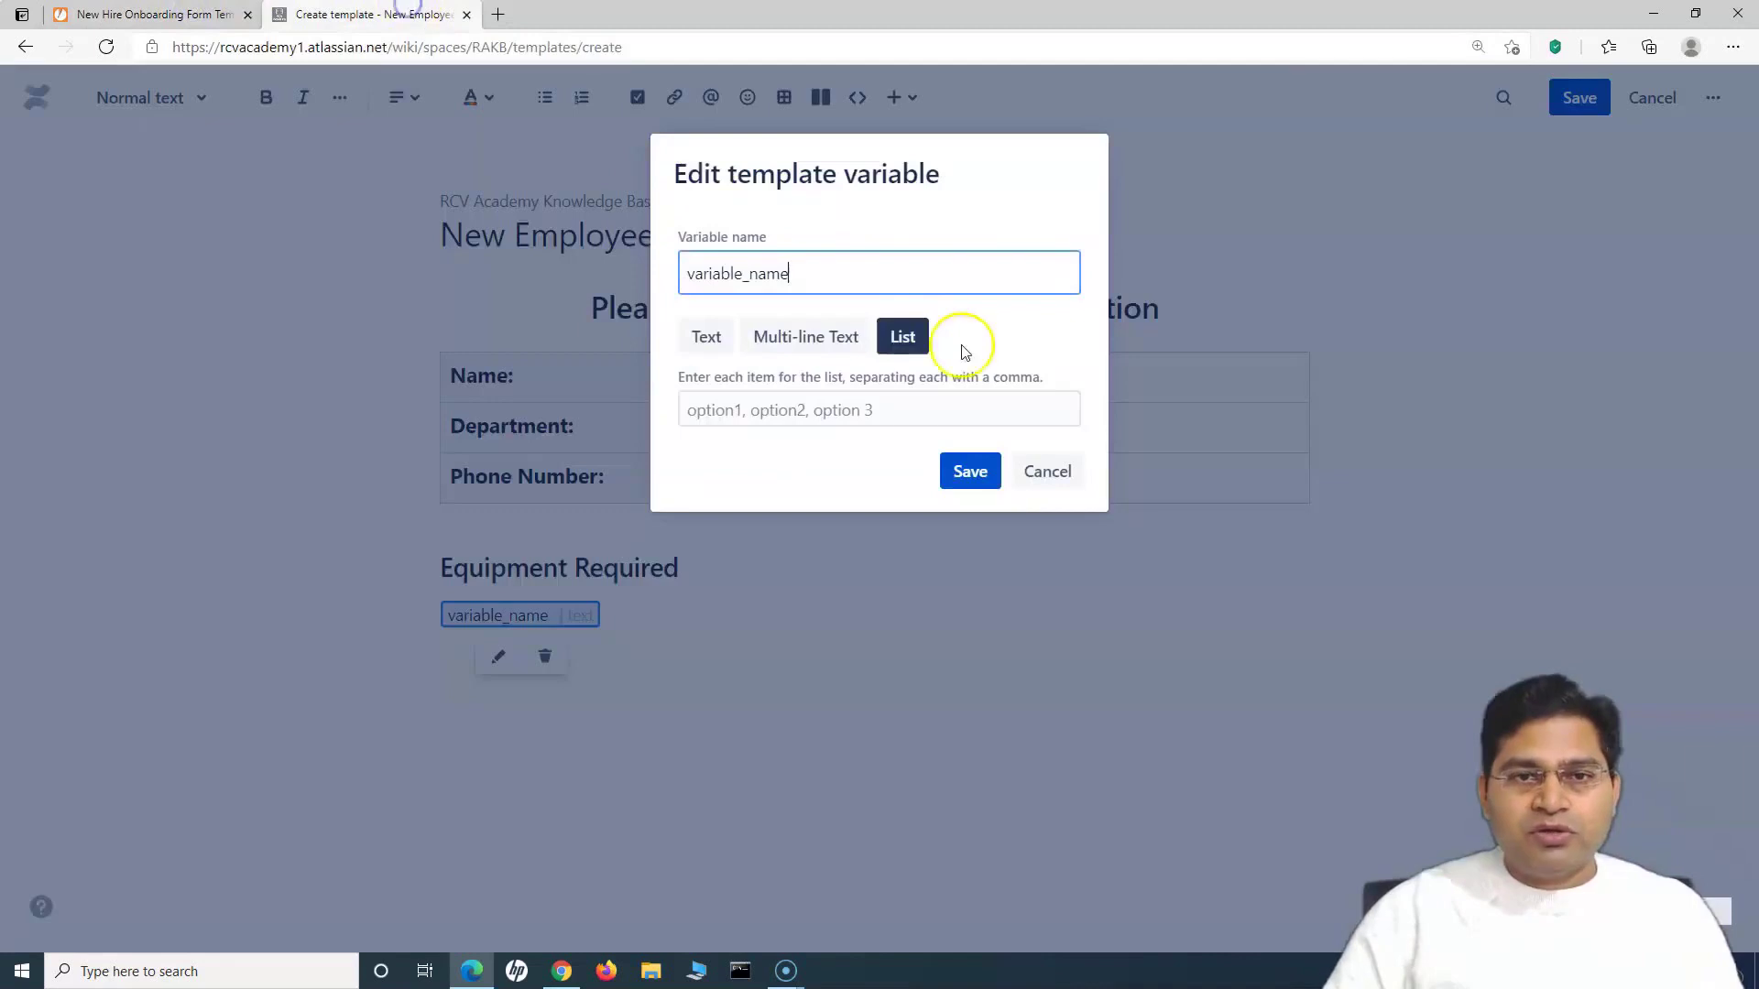
{"action": "left_click_drag", "start_coordinate": [789, 274], "coordinate": [672, 284]}
{"action": "type", "text": "OS Required"}
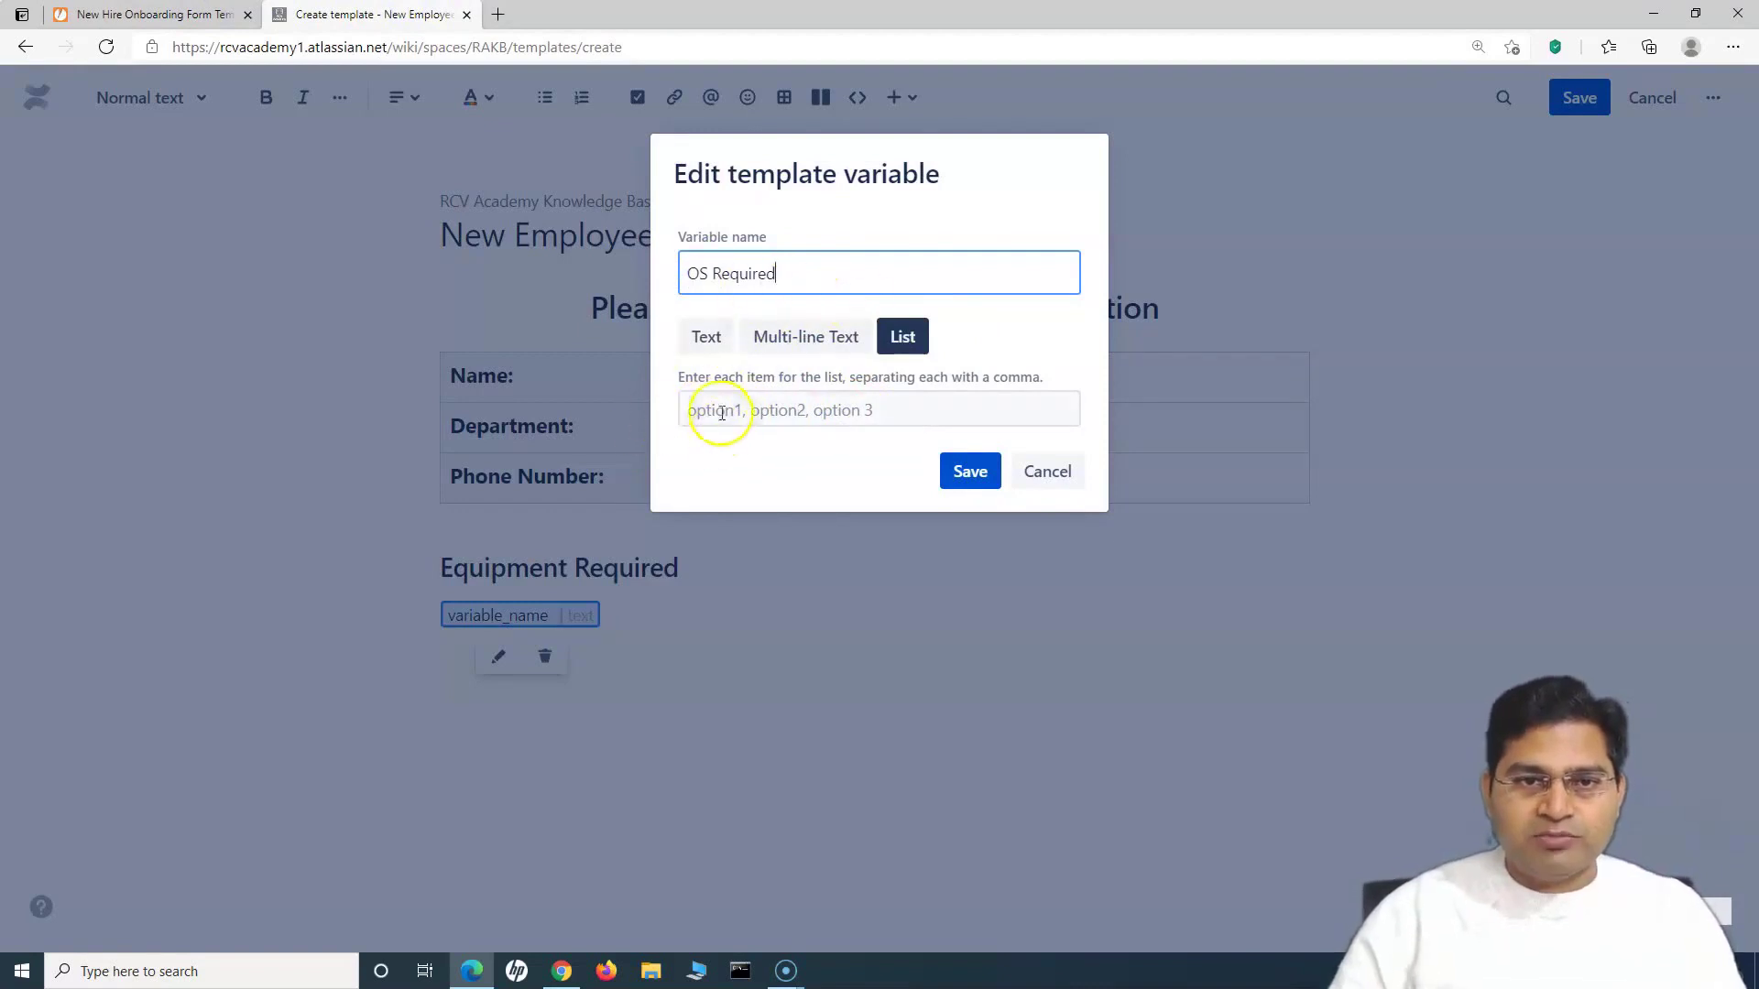
{"action": "left_click", "coordinate": [715, 408]}
{"action": "type", "text": "MAC, Windows"}
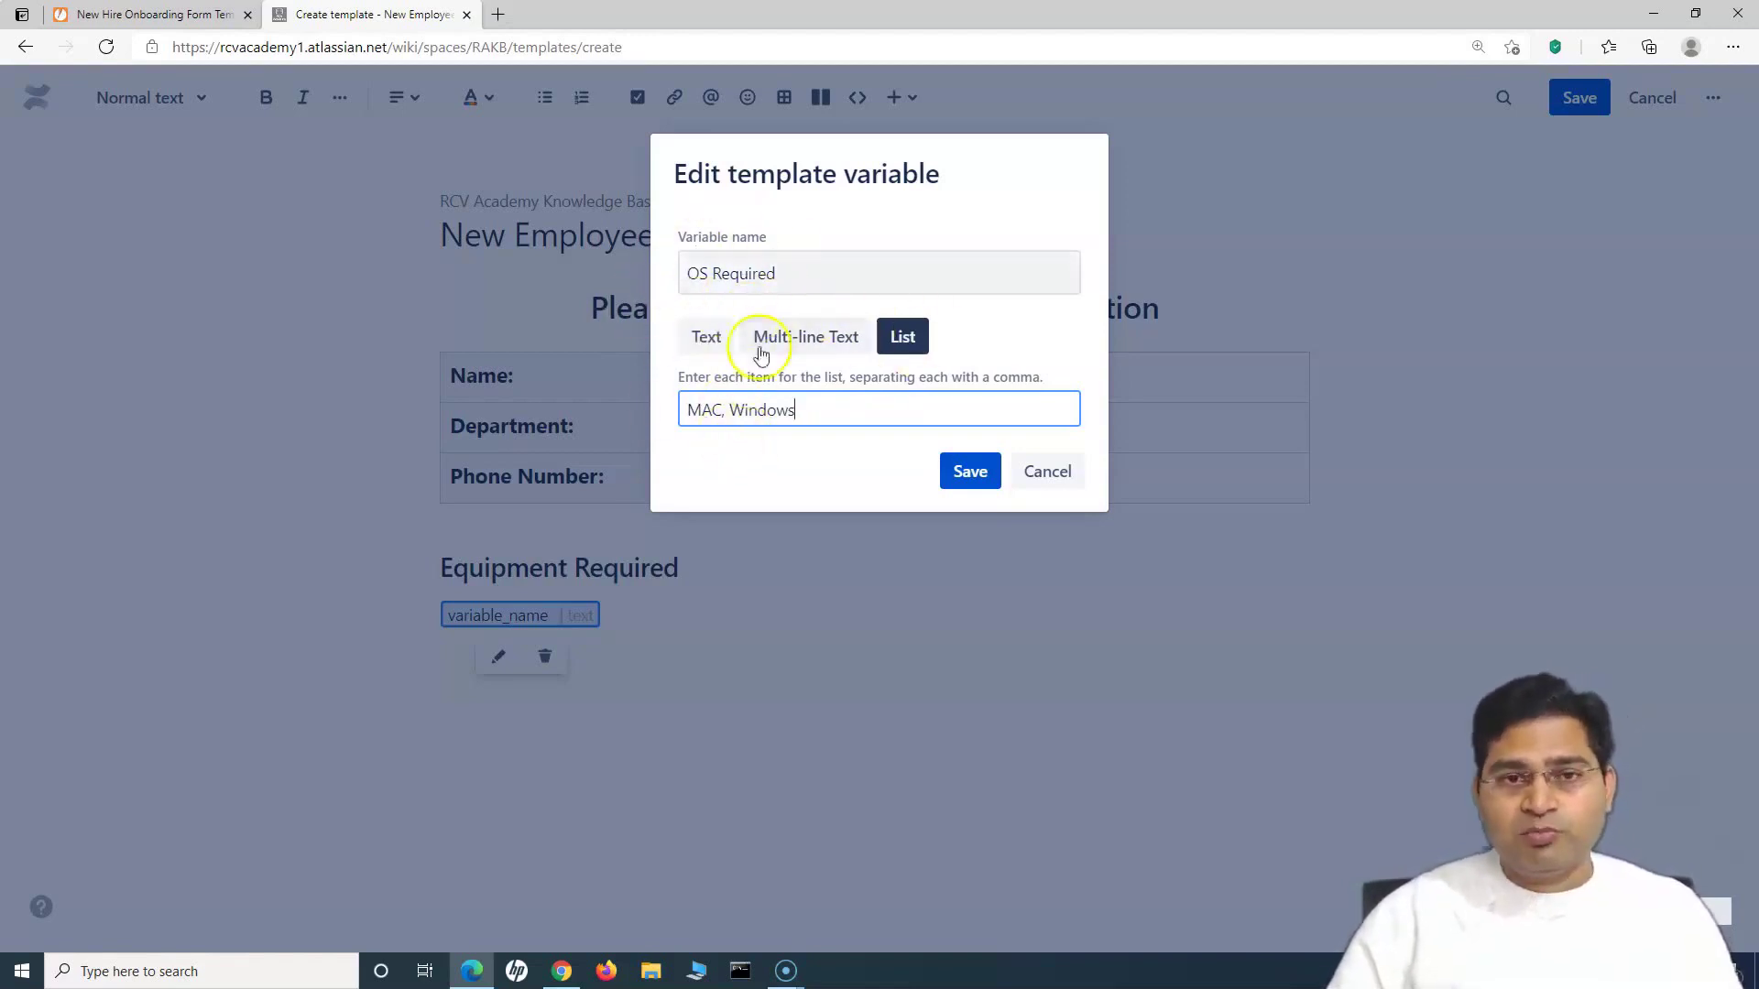
{"action": "left_click", "coordinate": [970, 472]}
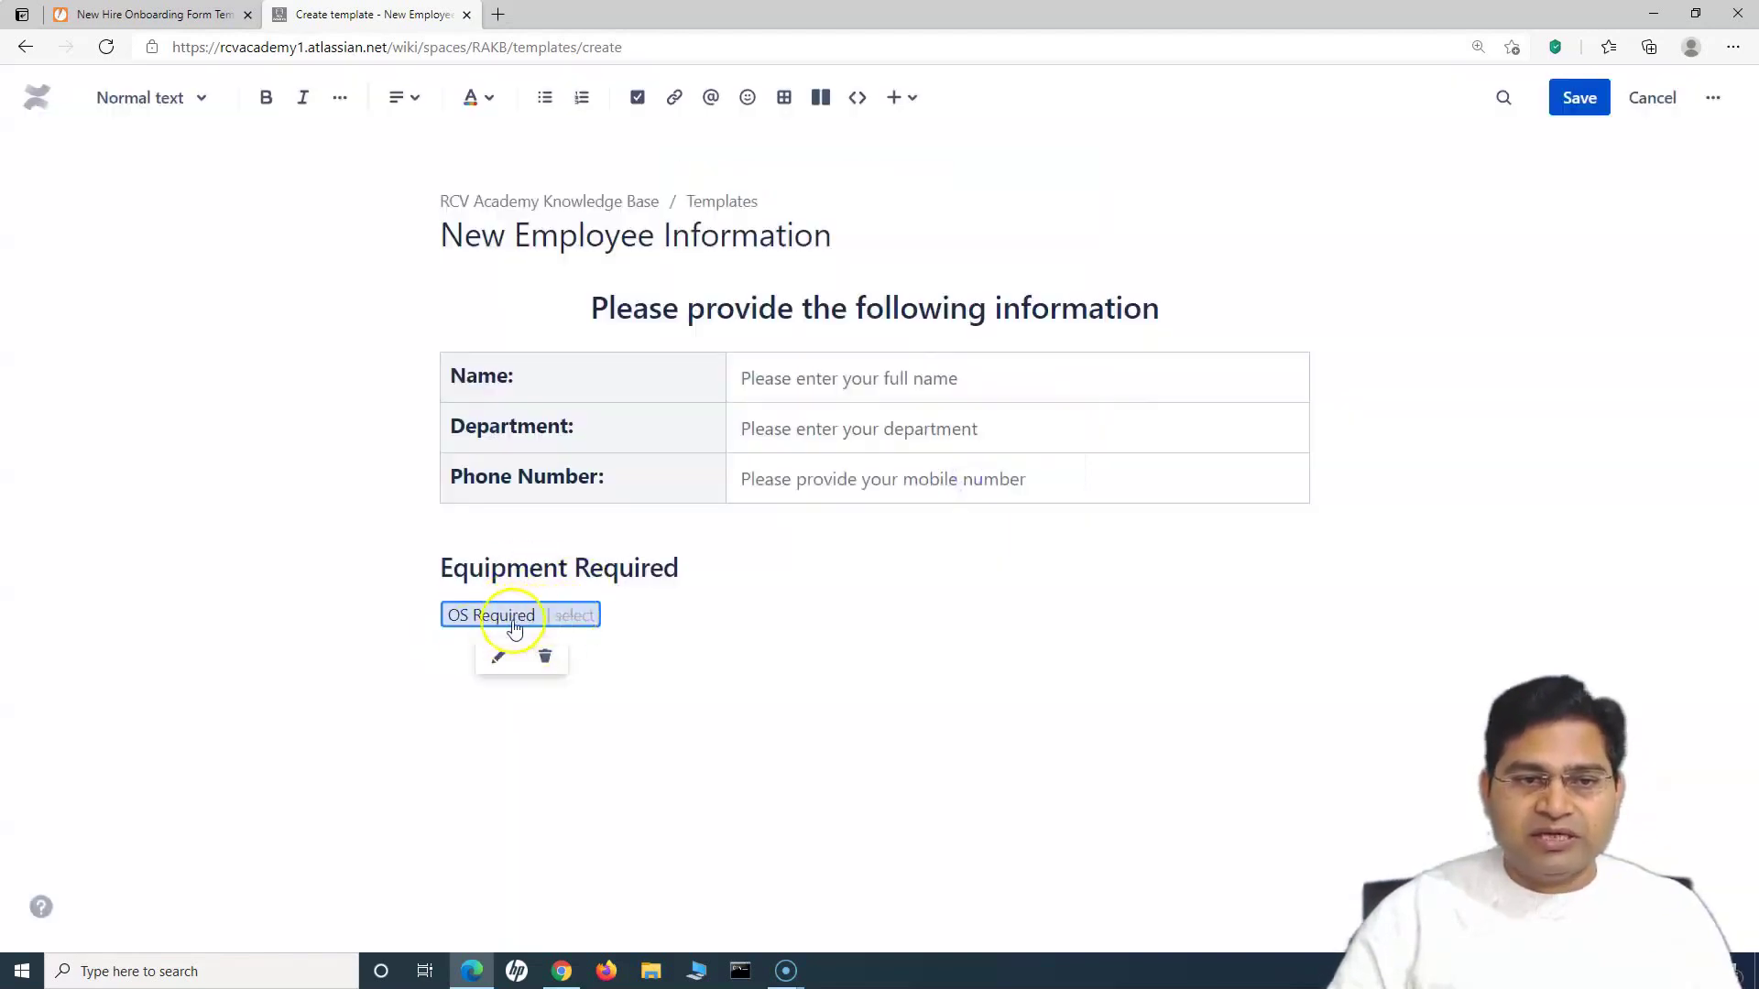
{"action": "left_click", "coordinate": [623, 652]}
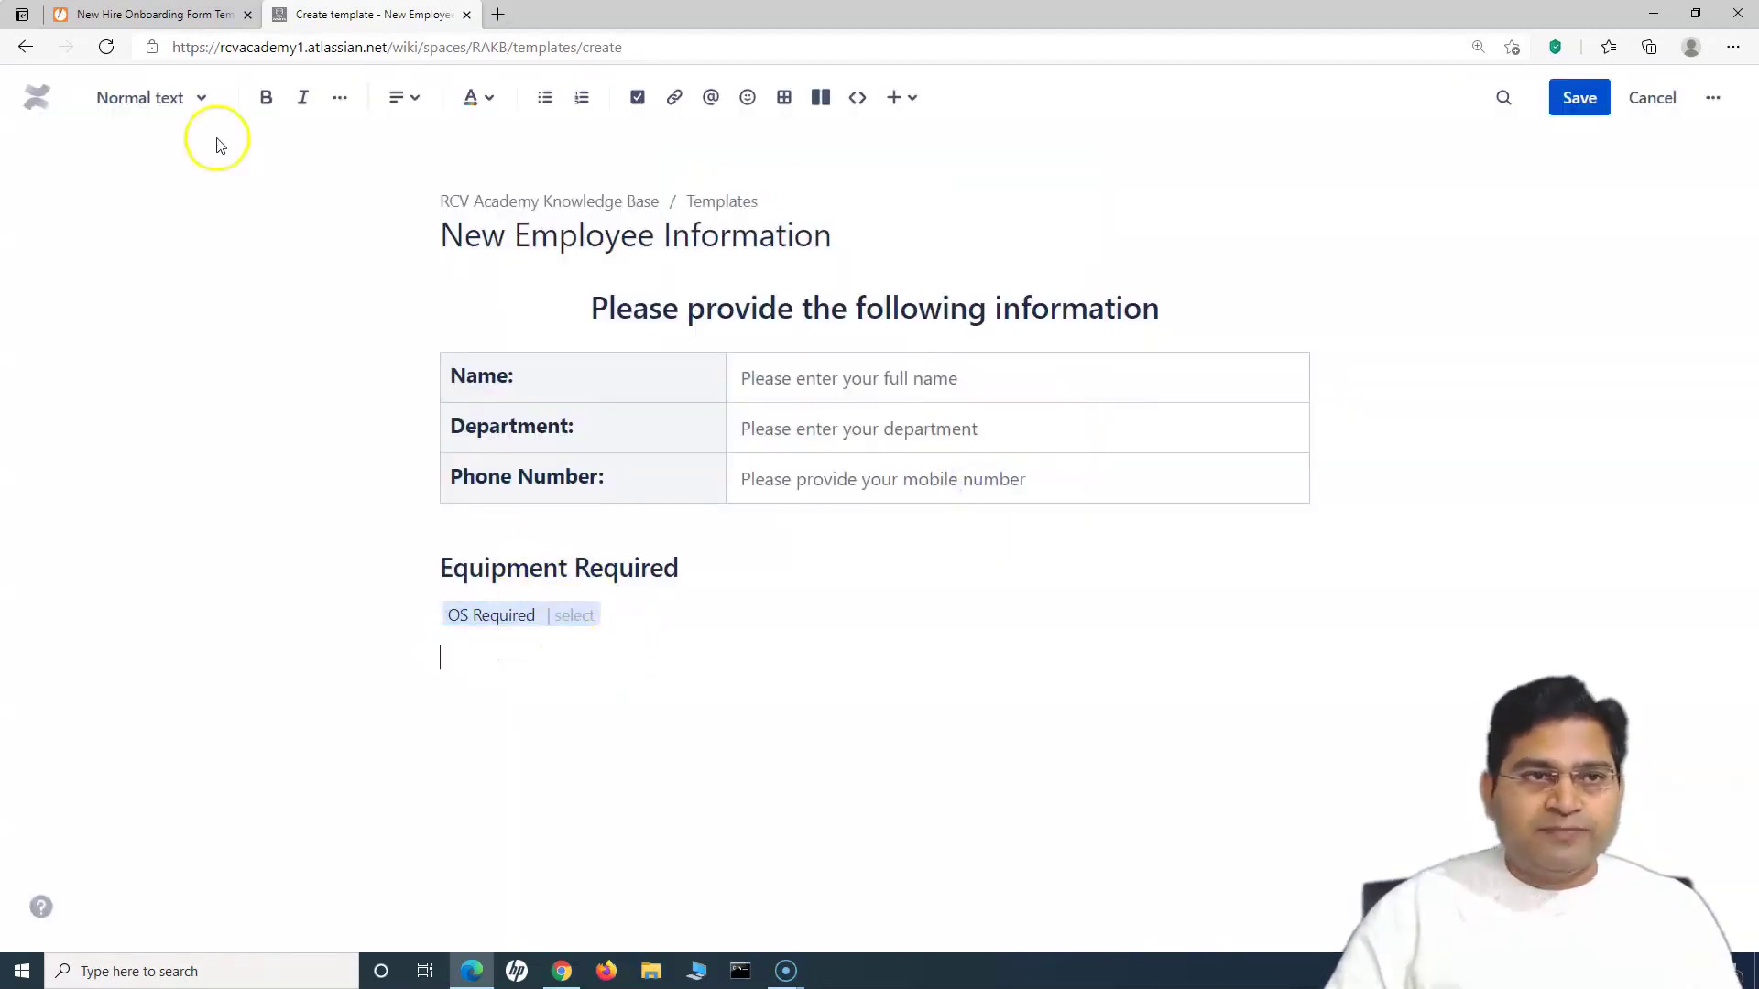
Step: Add a 'Mouse Preference' Heading 2 after checking the Jotform mouse options
{"action": "left_click", "coordinate": [147, 13]}
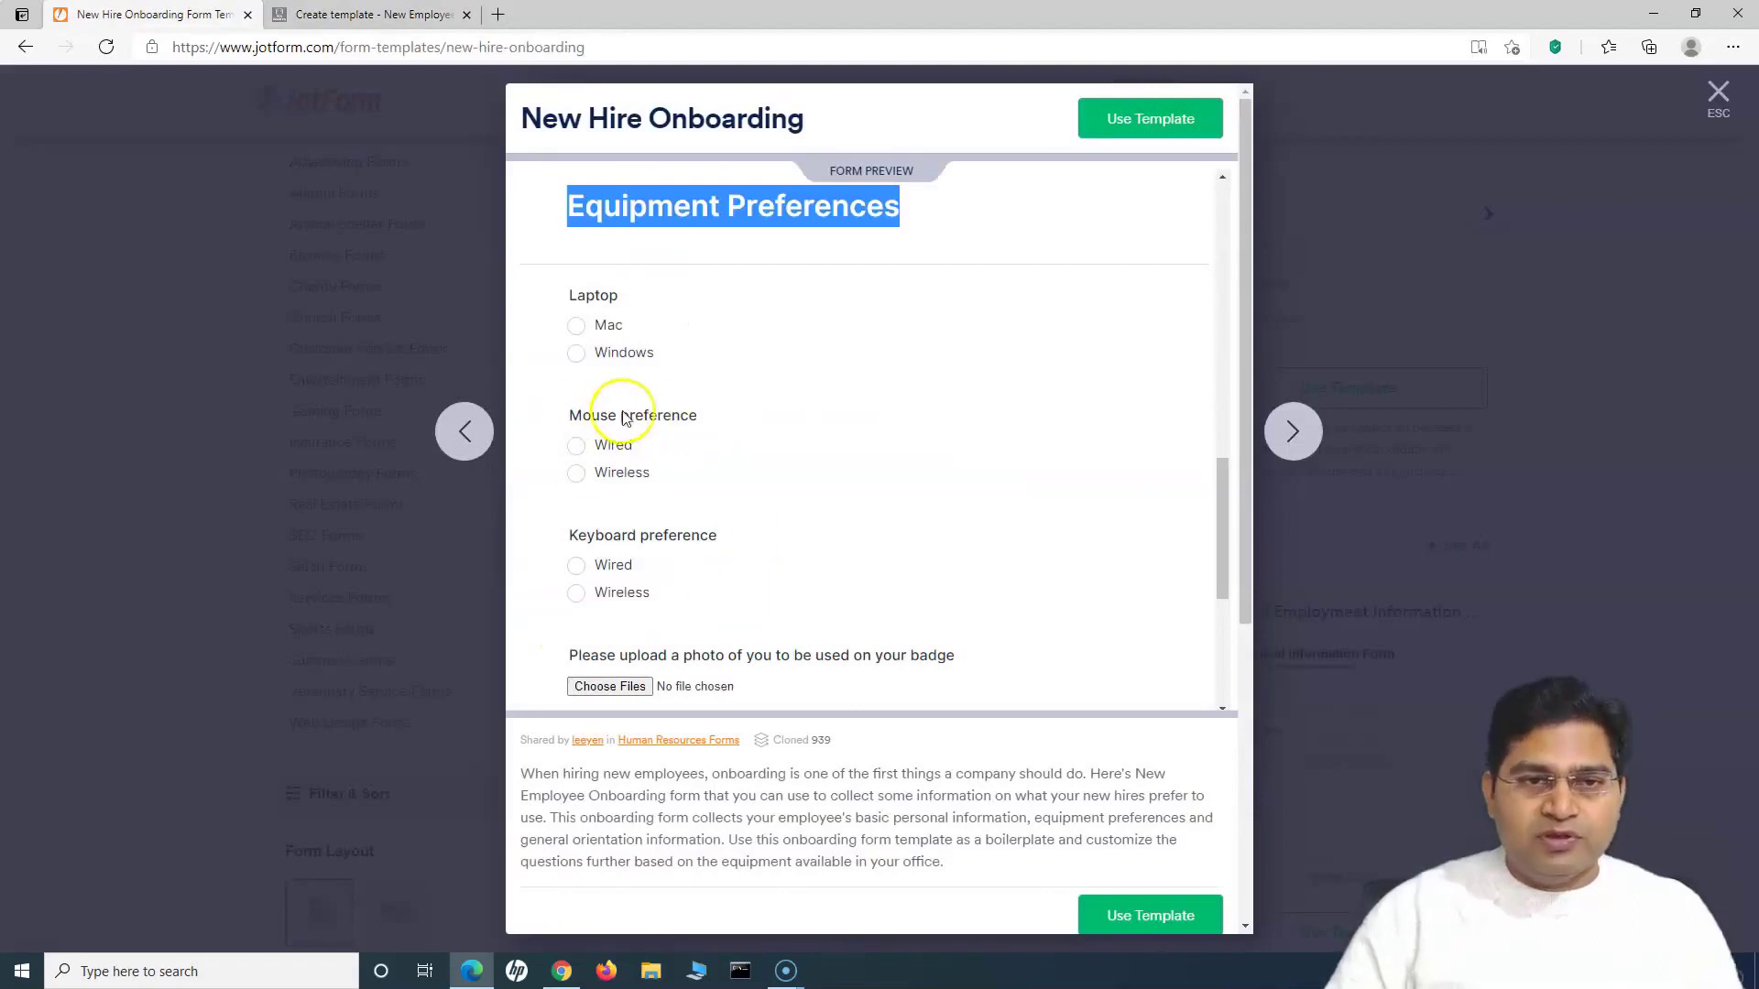
{"action": "left_click", "coordinate": [345, 15]}
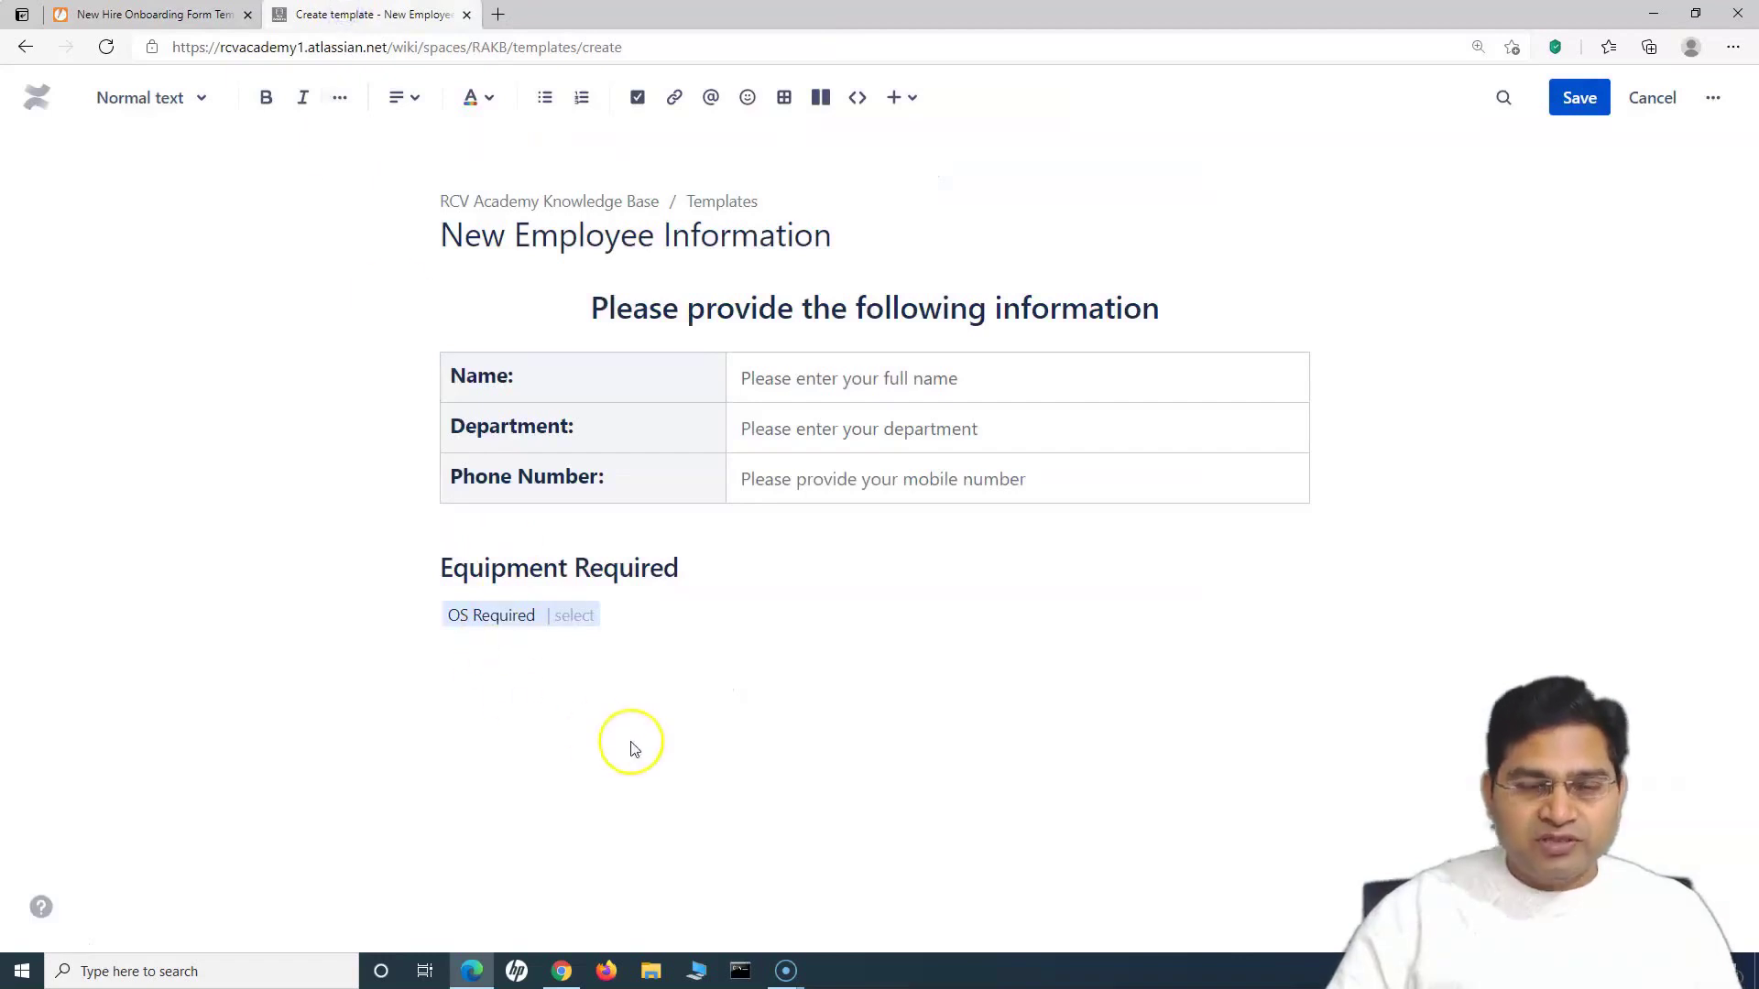
{"action": "type", "text": "Preference"}
{"action": "left_click_drag", "start_coordinate": [584, 659], "coordinate": [436, 659]}
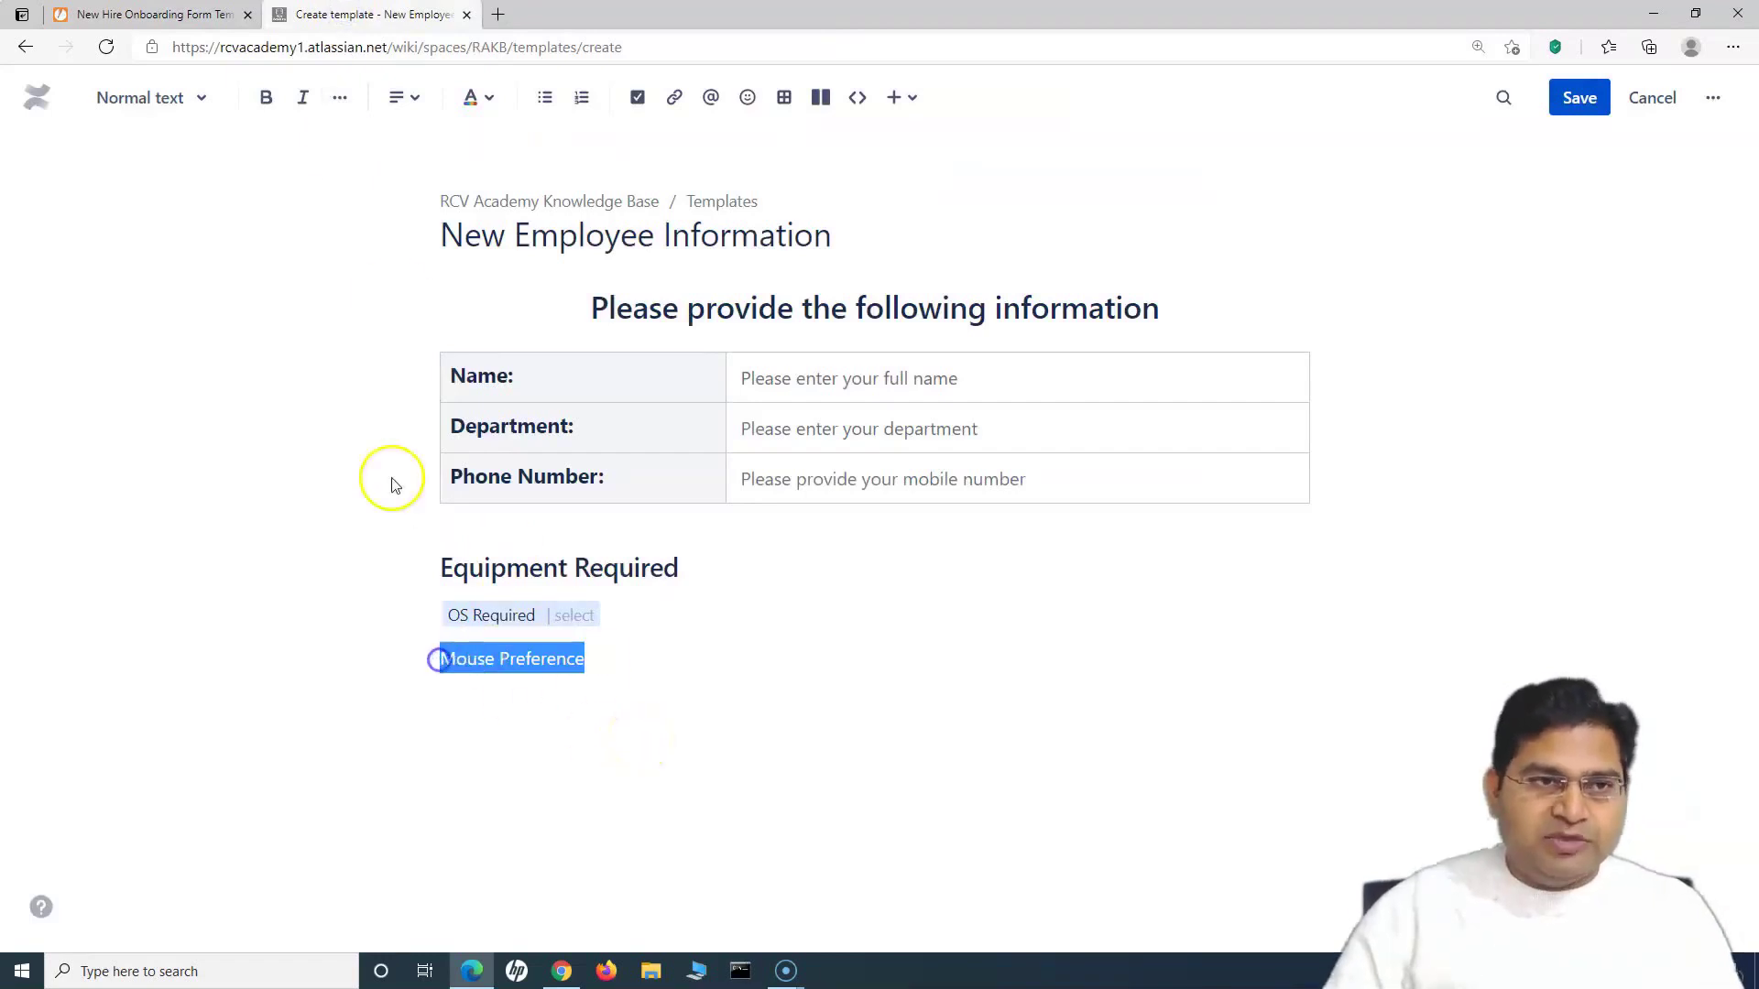
{"action": "left_click", "coordinate": [146, 97]}
{"action": "left_click", "coordinate": [145, 240]}
{"action": "left_click", "coordinate": [708, 698]}
Step: Add a 'Mouse Preference' list variable offering Wired and Wireless, then begin rewording the equipment heading
{"action": "key", "text": "Return"}
{"action": "type", "text": "/va"}
{"action": "key", "text": "Return"}
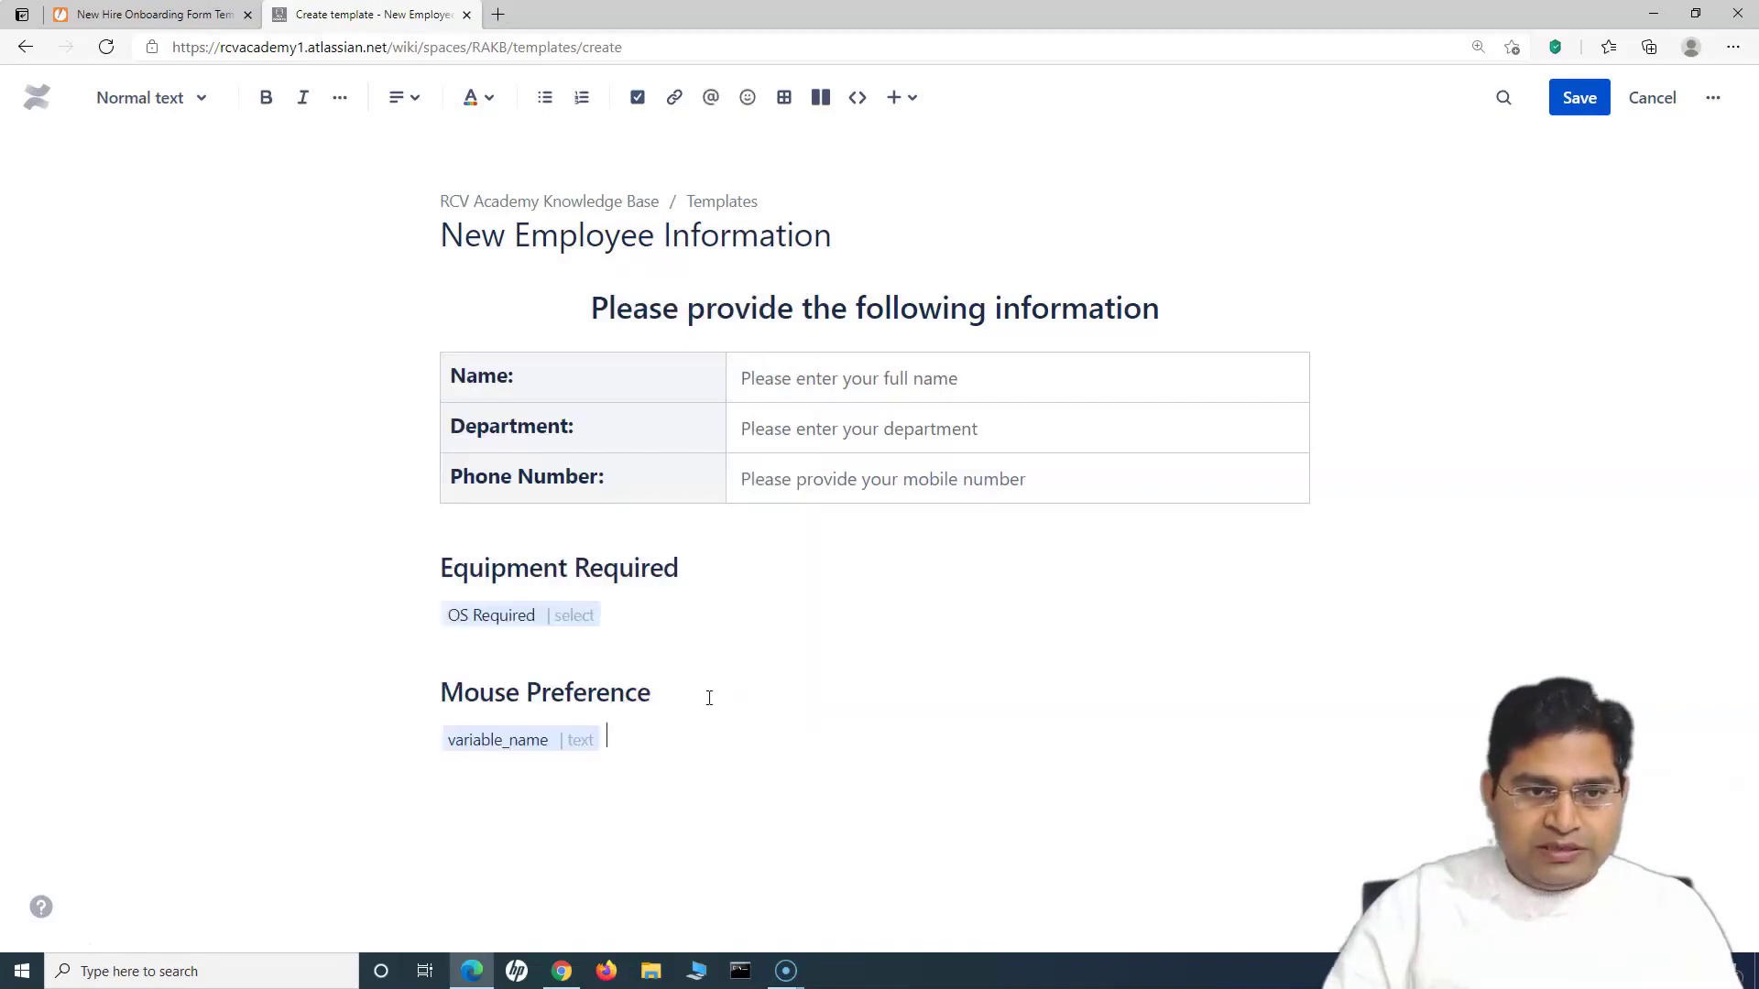
{"action": "left_click", "coordinate": [536, 740]}
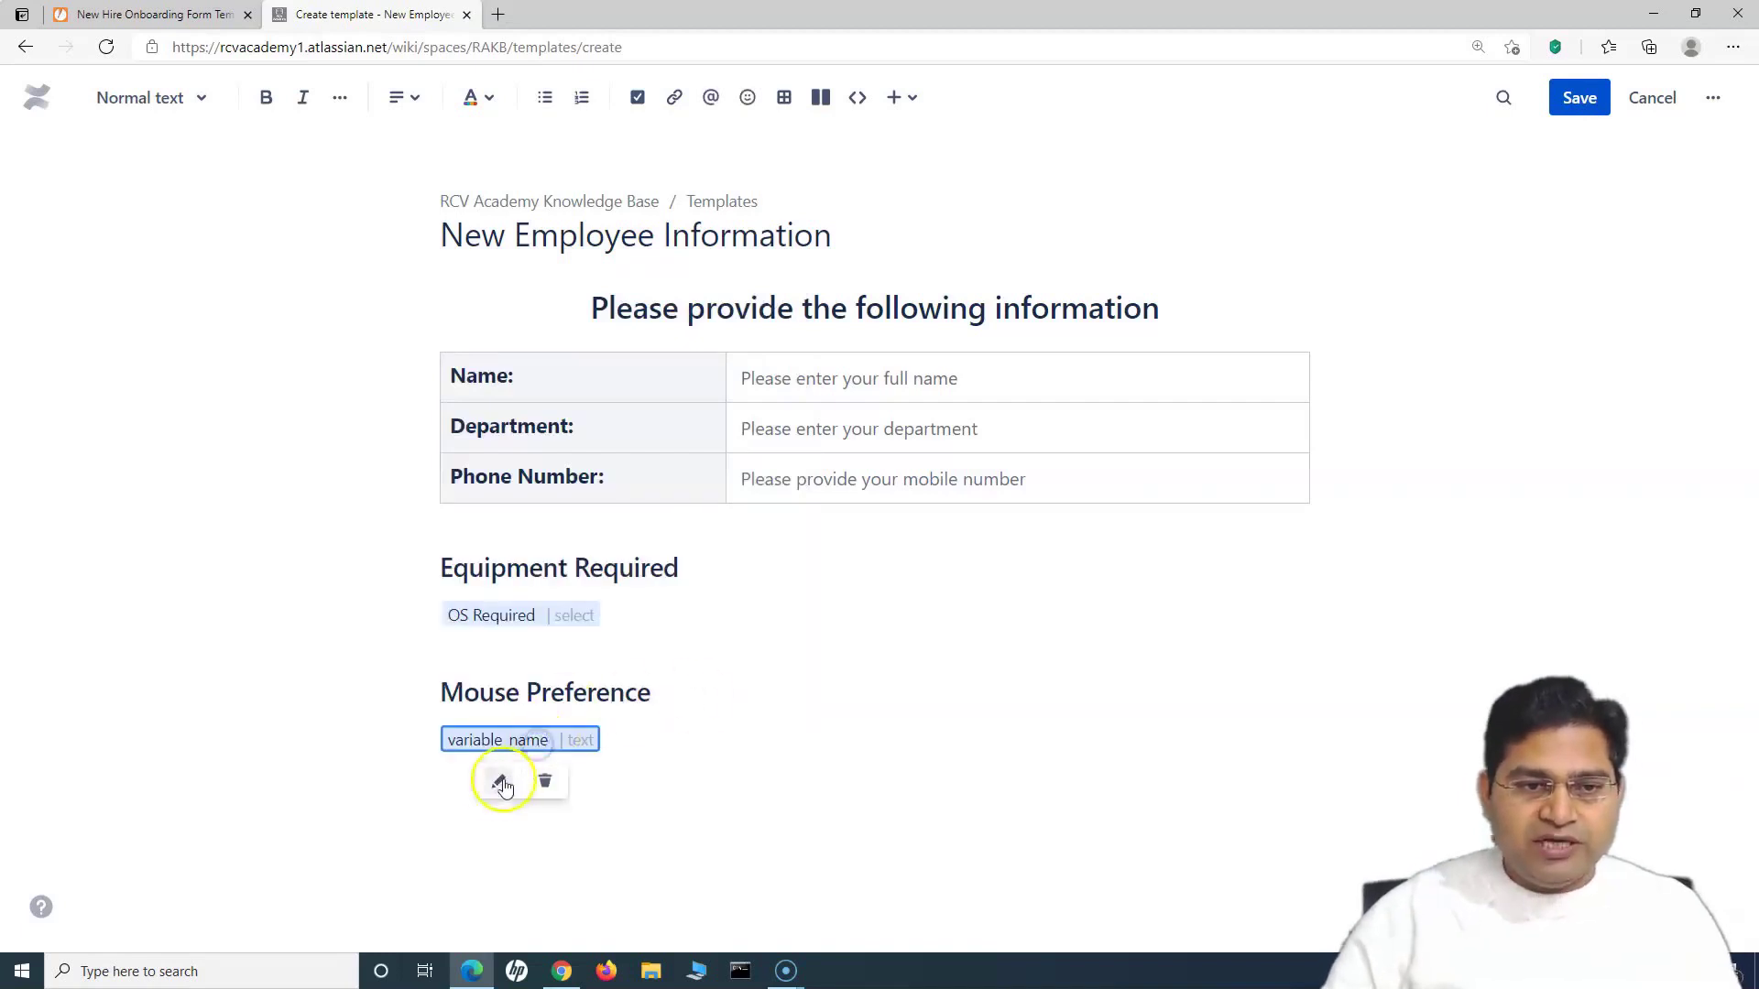
{"action": "left_click", "coordinate": [496, 785]}
{"action": "left_click_drag", "start_coordinate": [793, 274], "coordinate": [658, 275]}
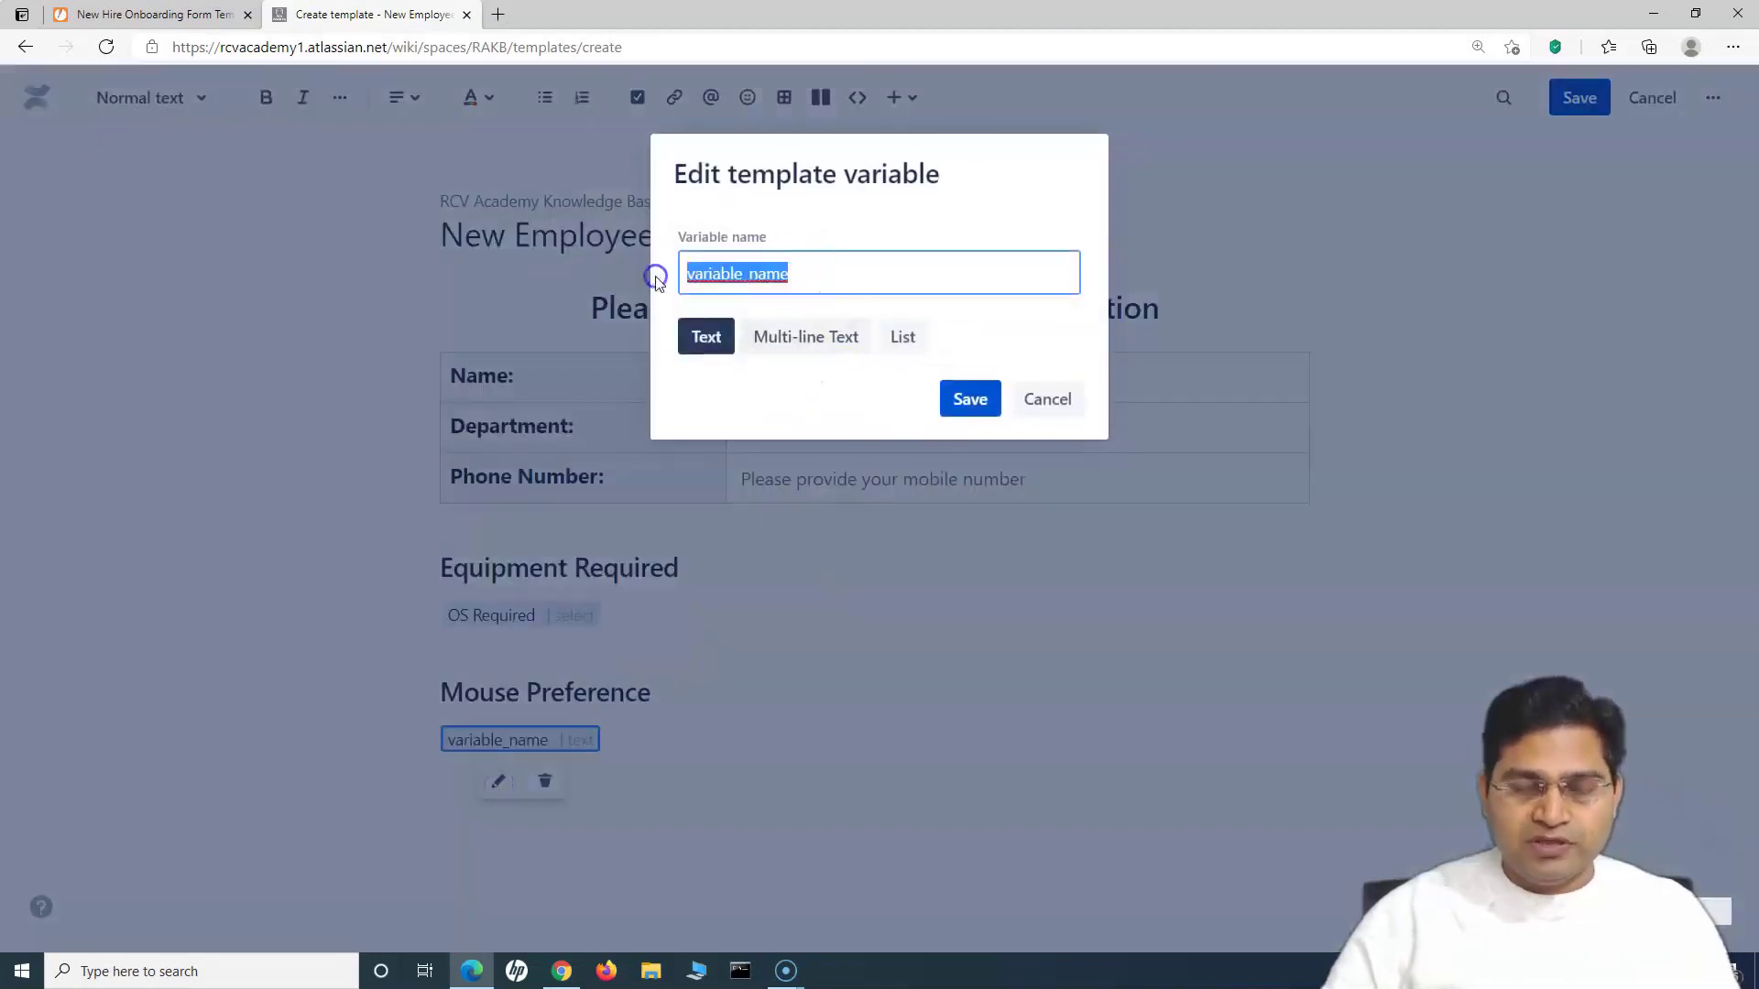
{"action": "type", "text": "Mouse Preference"}
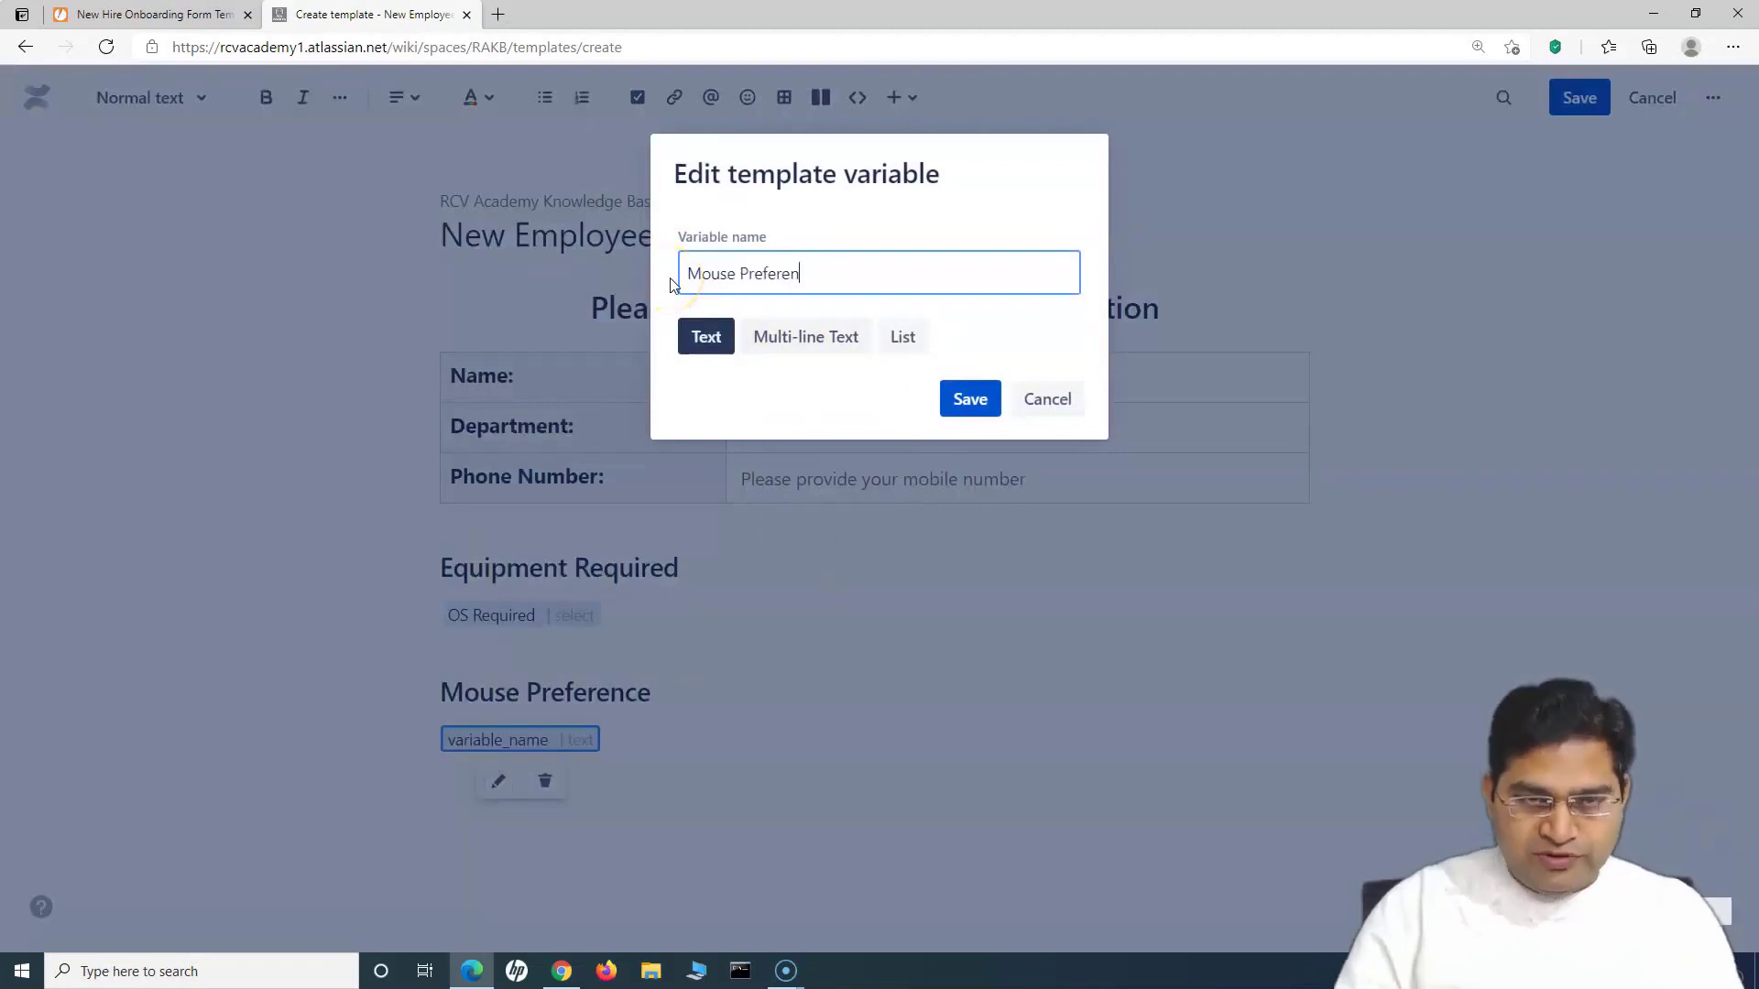
{"action": "left_click", "coordinate": [902, 337]}
{"action": "left_click", "coordinate": [725, 413]}
{"action": "type", "text": "Wired, Wireless"}
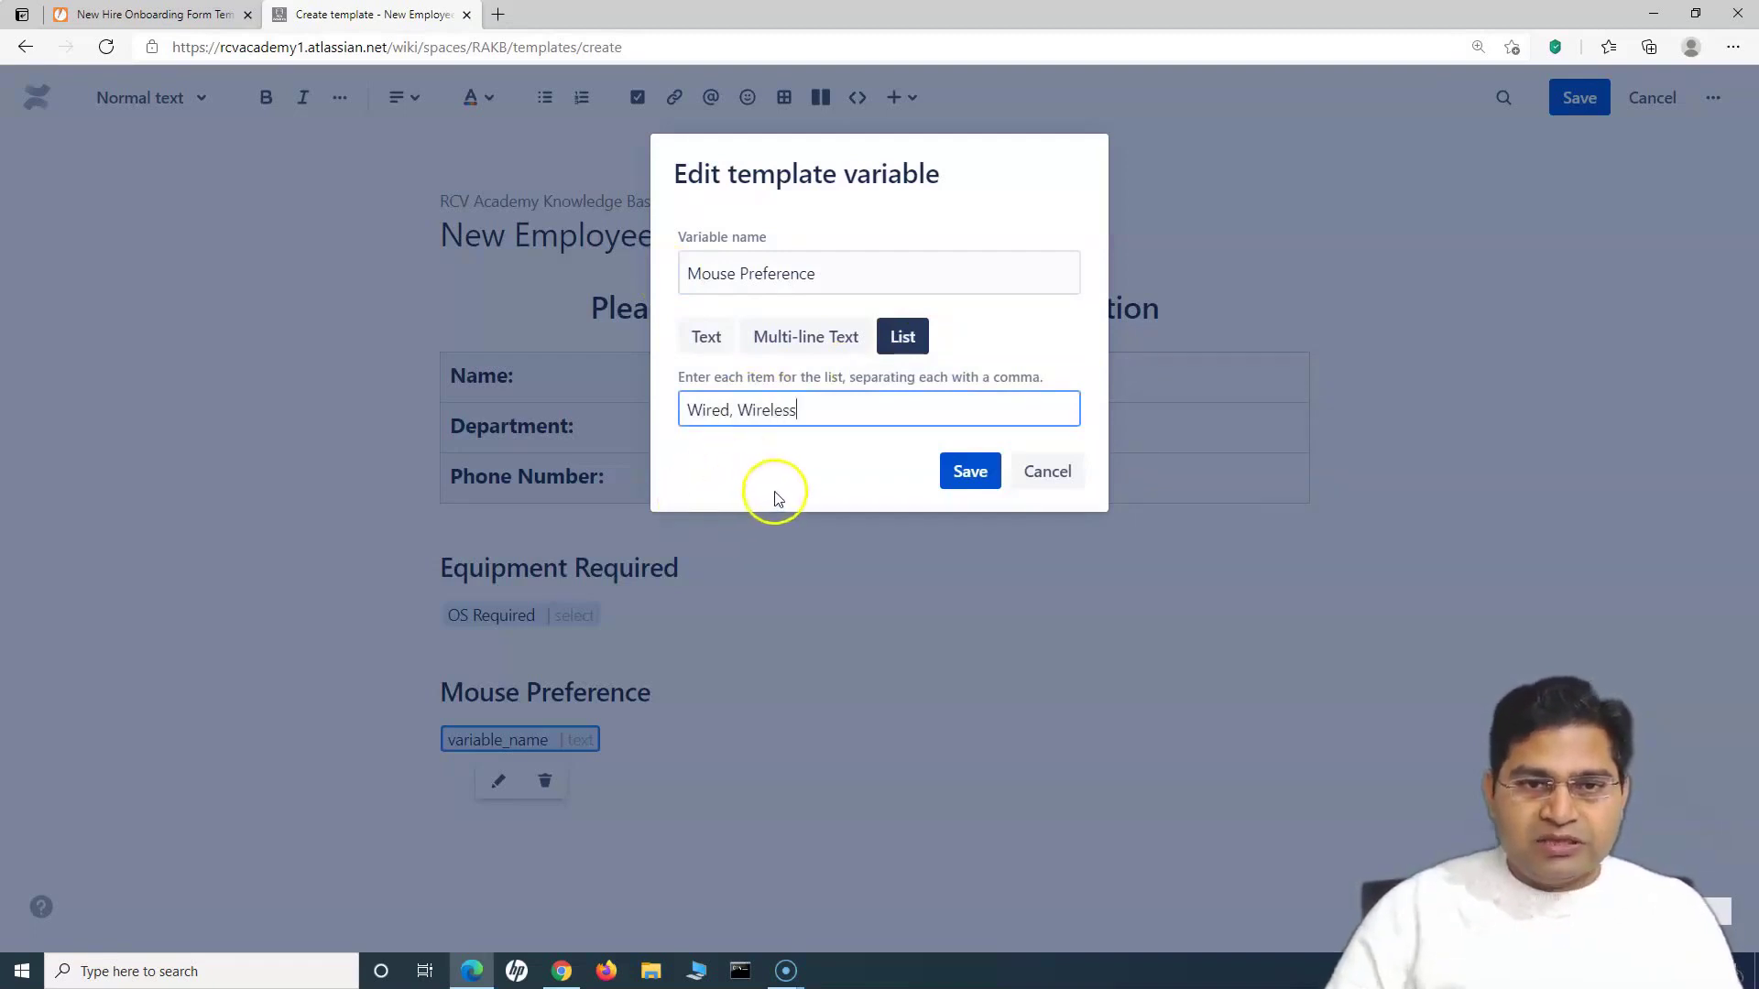
{"action": "key", "text": "Return"}
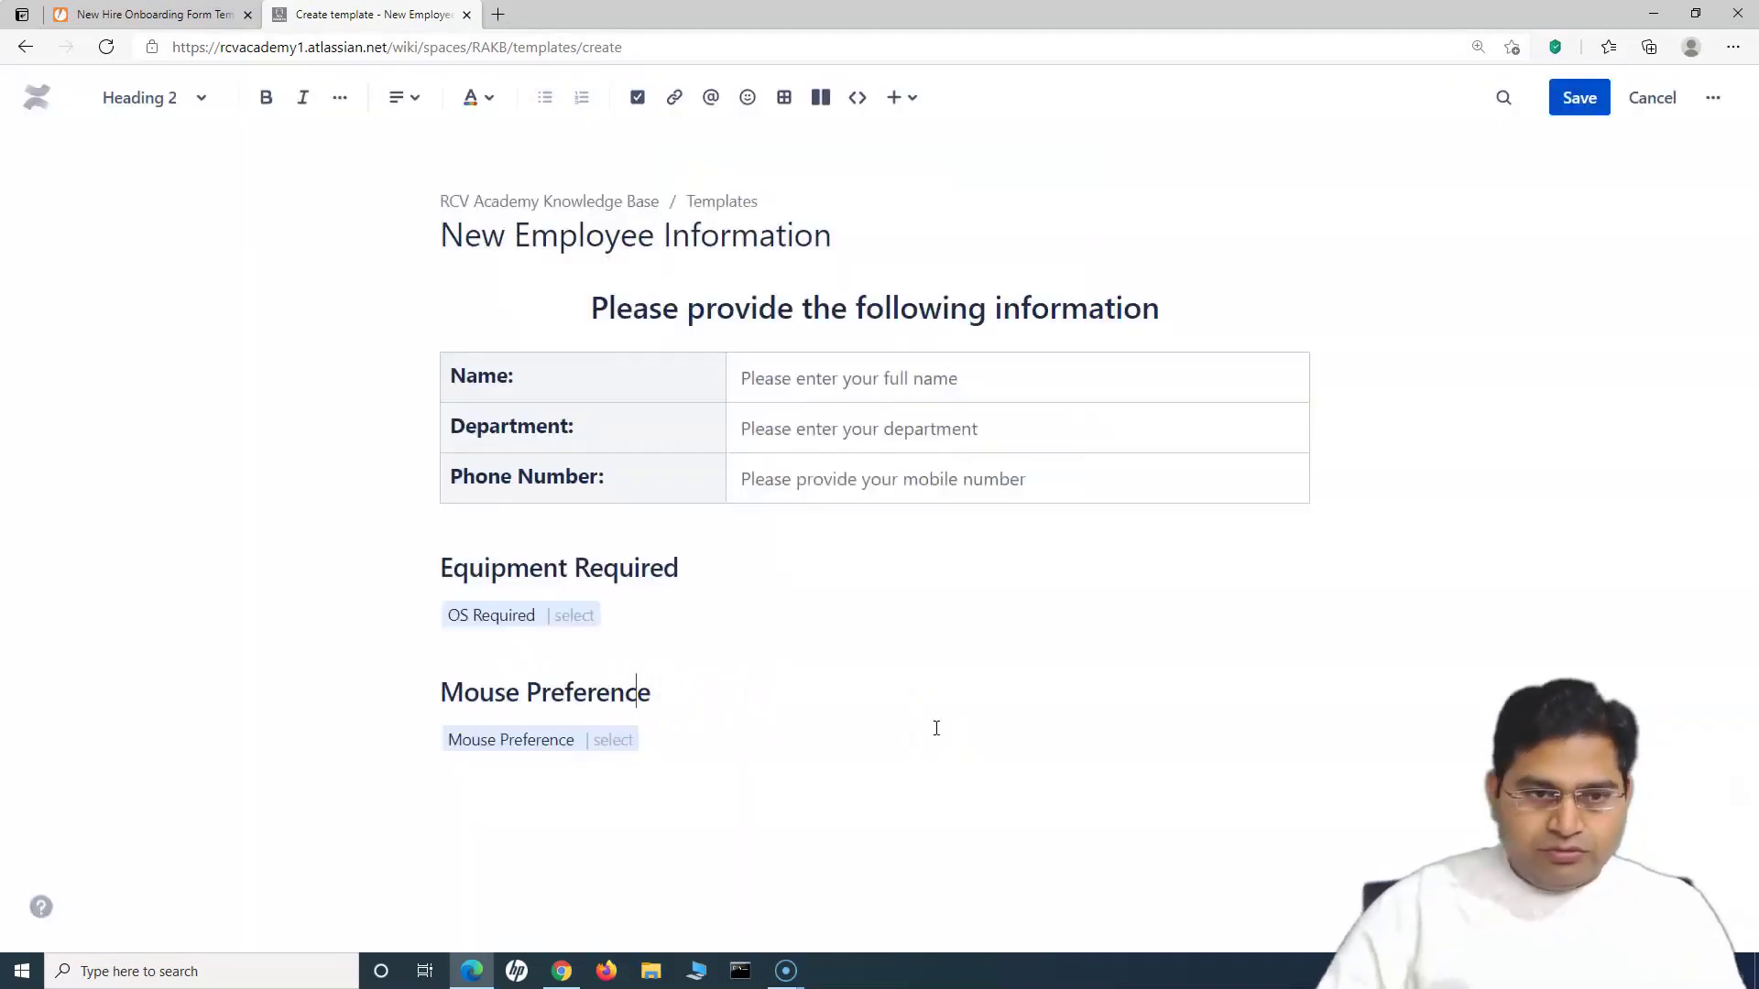
{"action": "left_click", "coordinate": [440, 568]}
{"action": "type", "text": "Whta is you prefered"}
Step: Drop 'Required' from the equipment heading, rename Mouse Preference to 'What is your preferred mouse', and save
{"action": "left_click_drag", "start_coordinate": [942, 565], "coordinate": [818, 568]}
{"action": "key", "text": "BackSpace"}
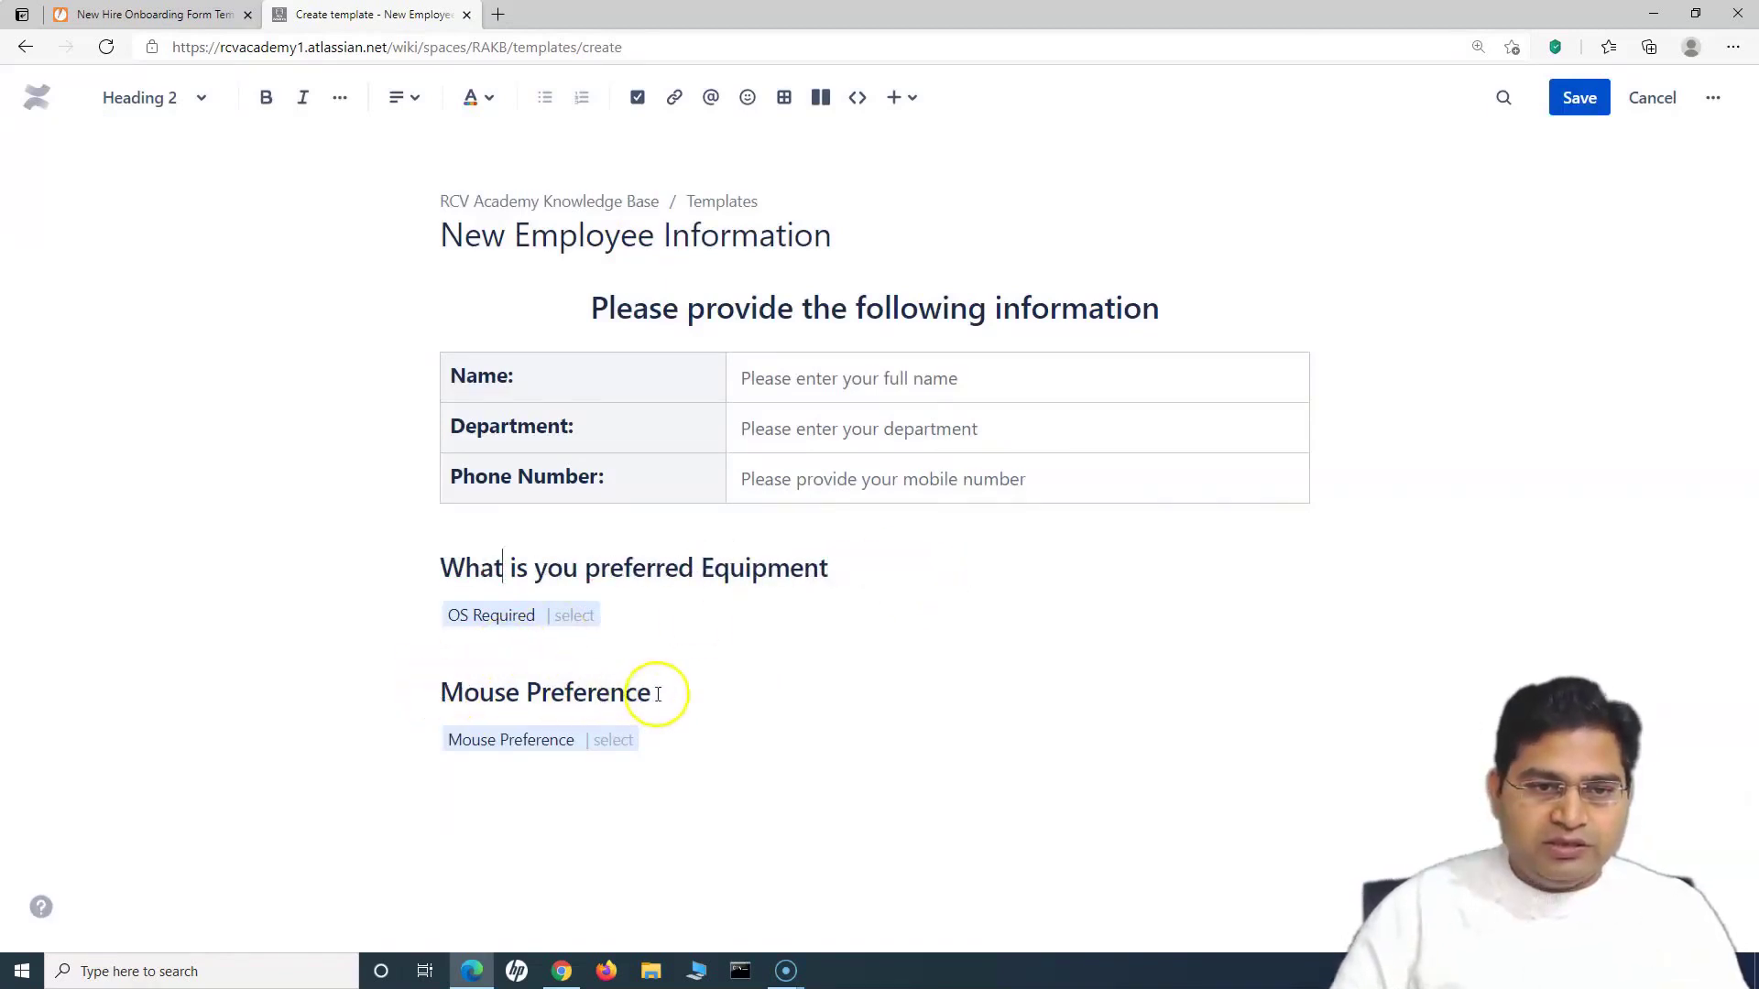
{"action": "left_click_drag", "start_coordinate": [657, 694], "coordinate": [448, 693]}
{"action": "type", "text": "What"}
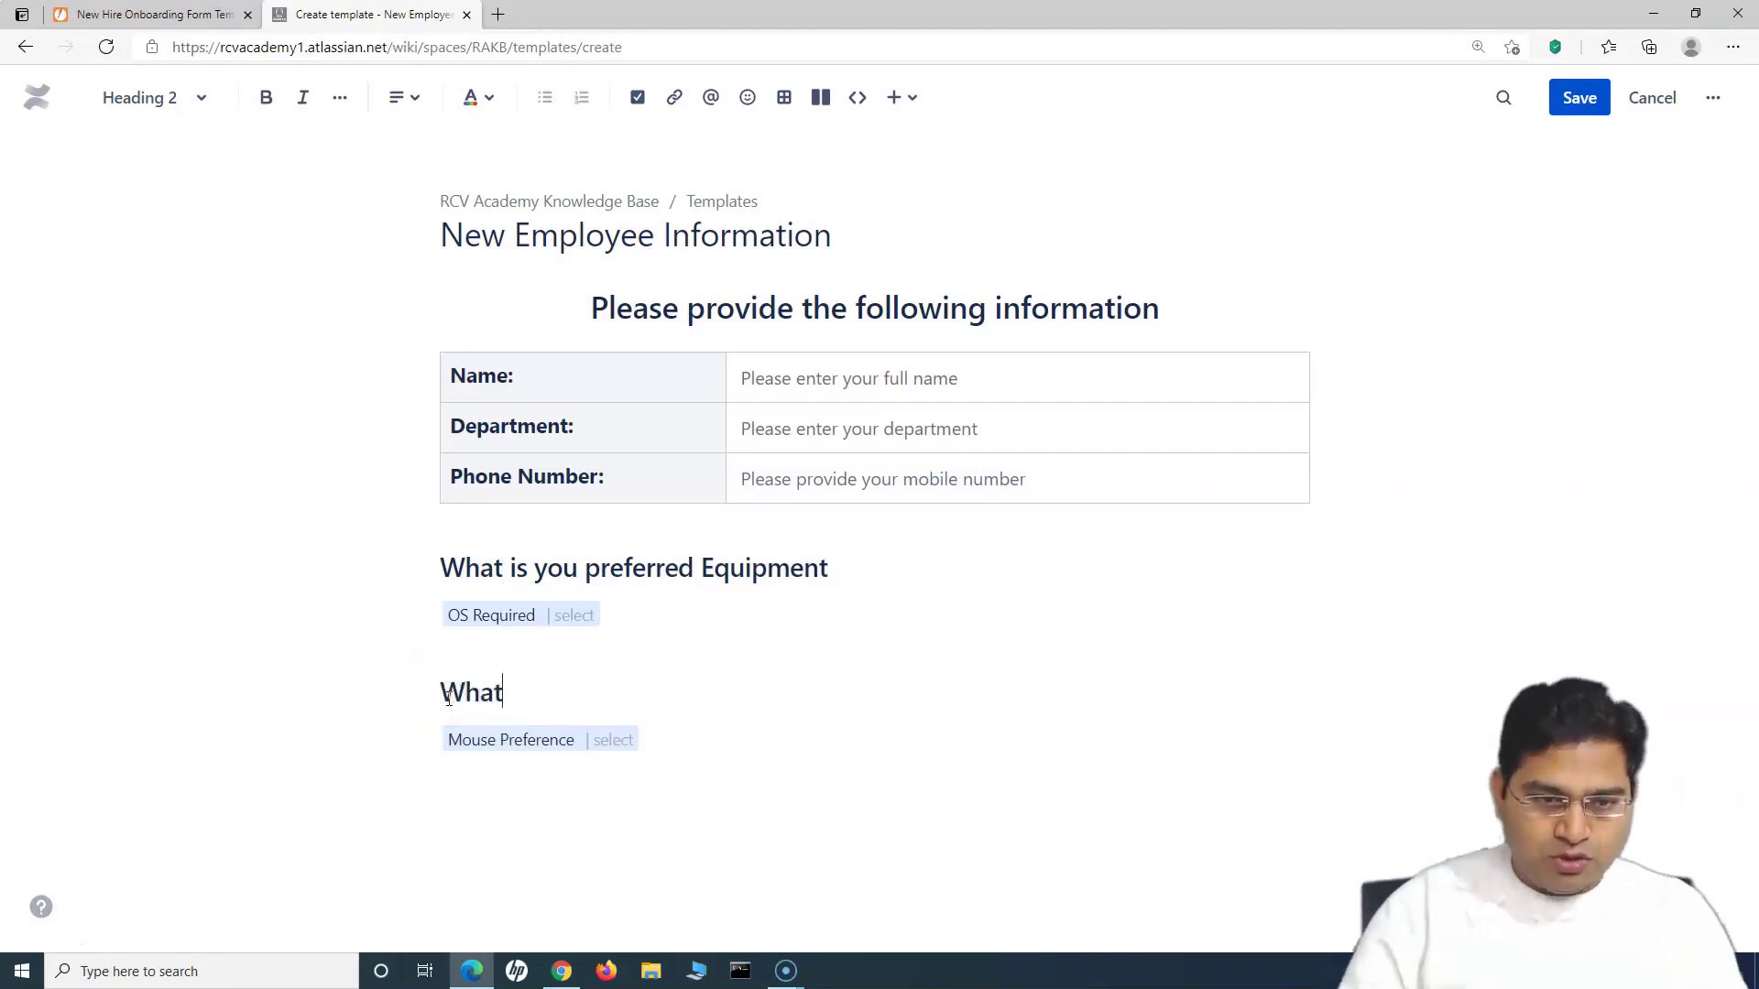
{"action": "type", "text": " is your preferred mouse"}
{"action": "left_click", "coordinate": [483, 774]}
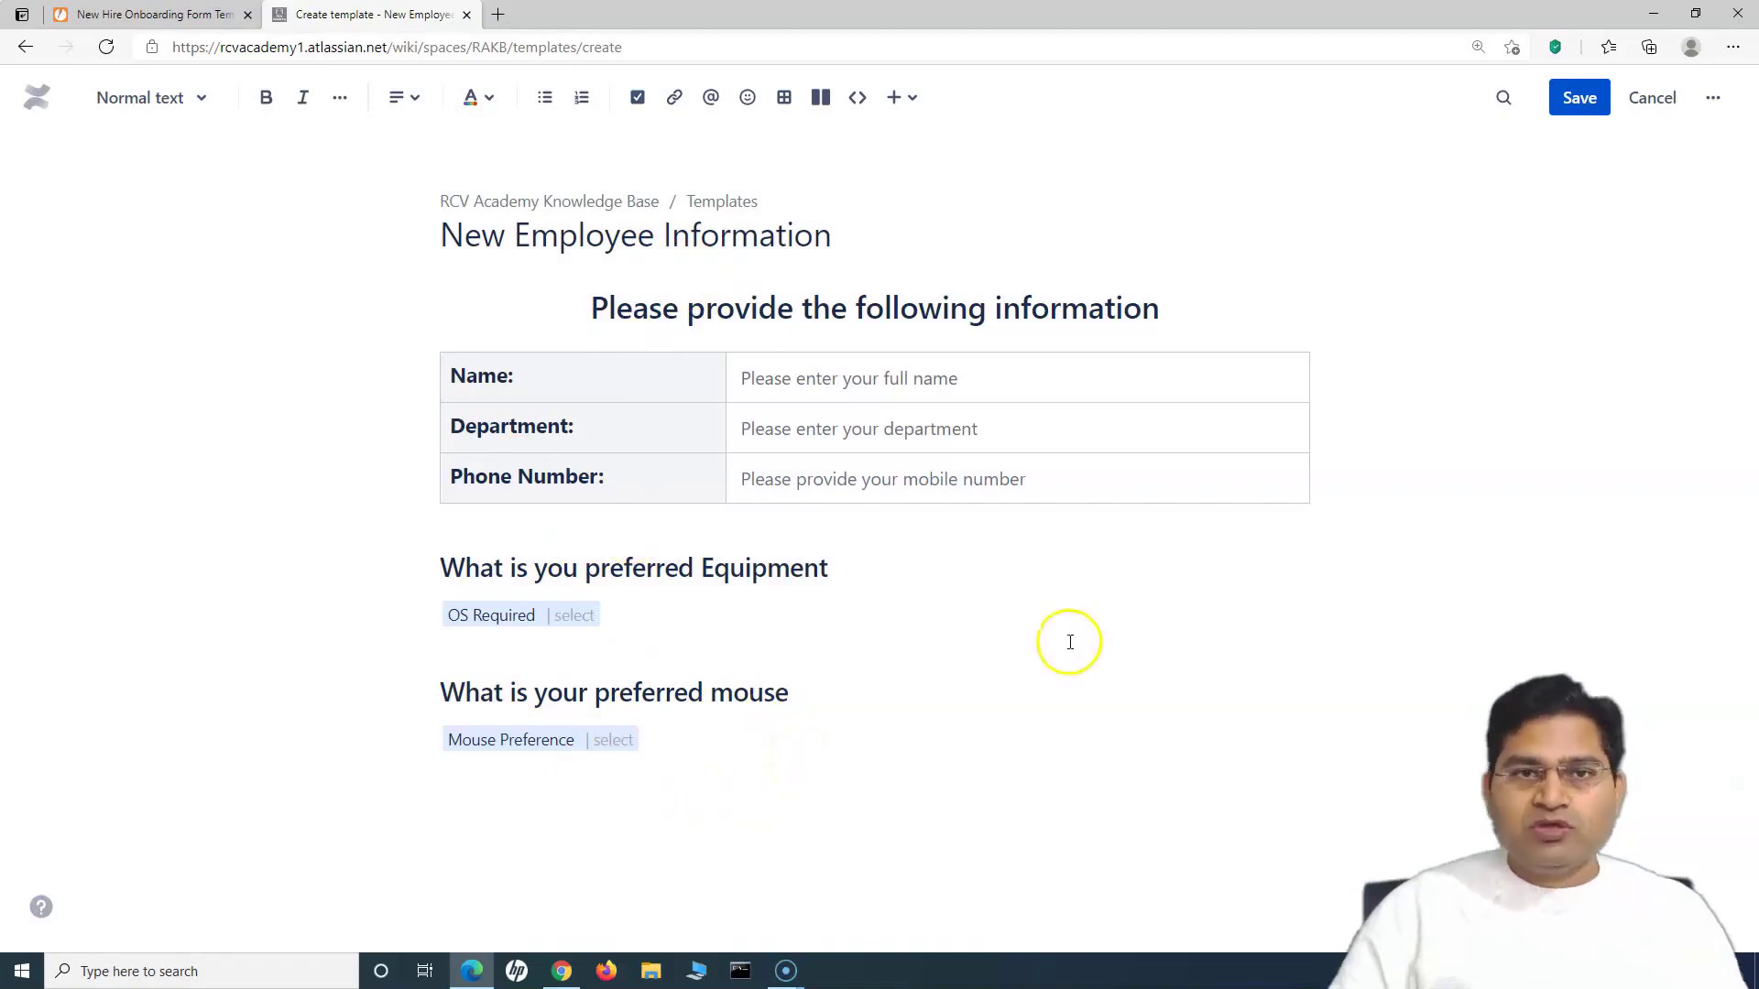
{"action": "left_click", "coordinate": [1581, 100]}
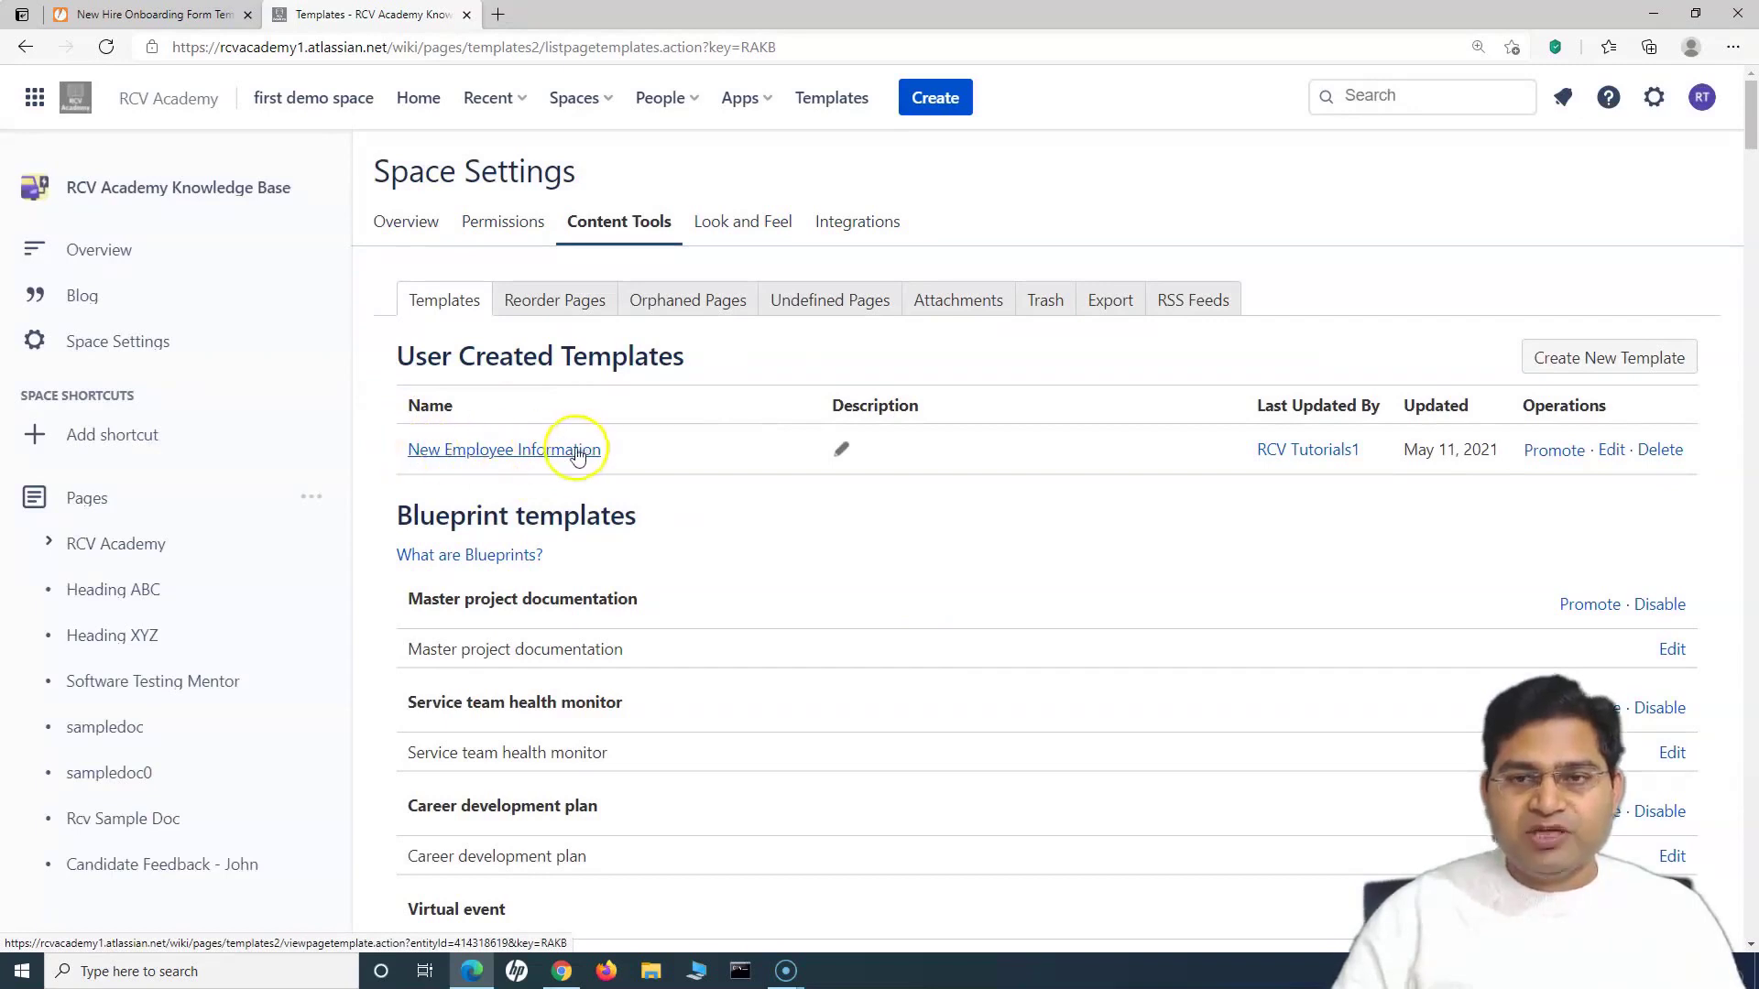
Step: Enter 'Use this template for new employee requests.' as the template's description and save it
{"action": "left_click", "coordinate": [841, 449]}
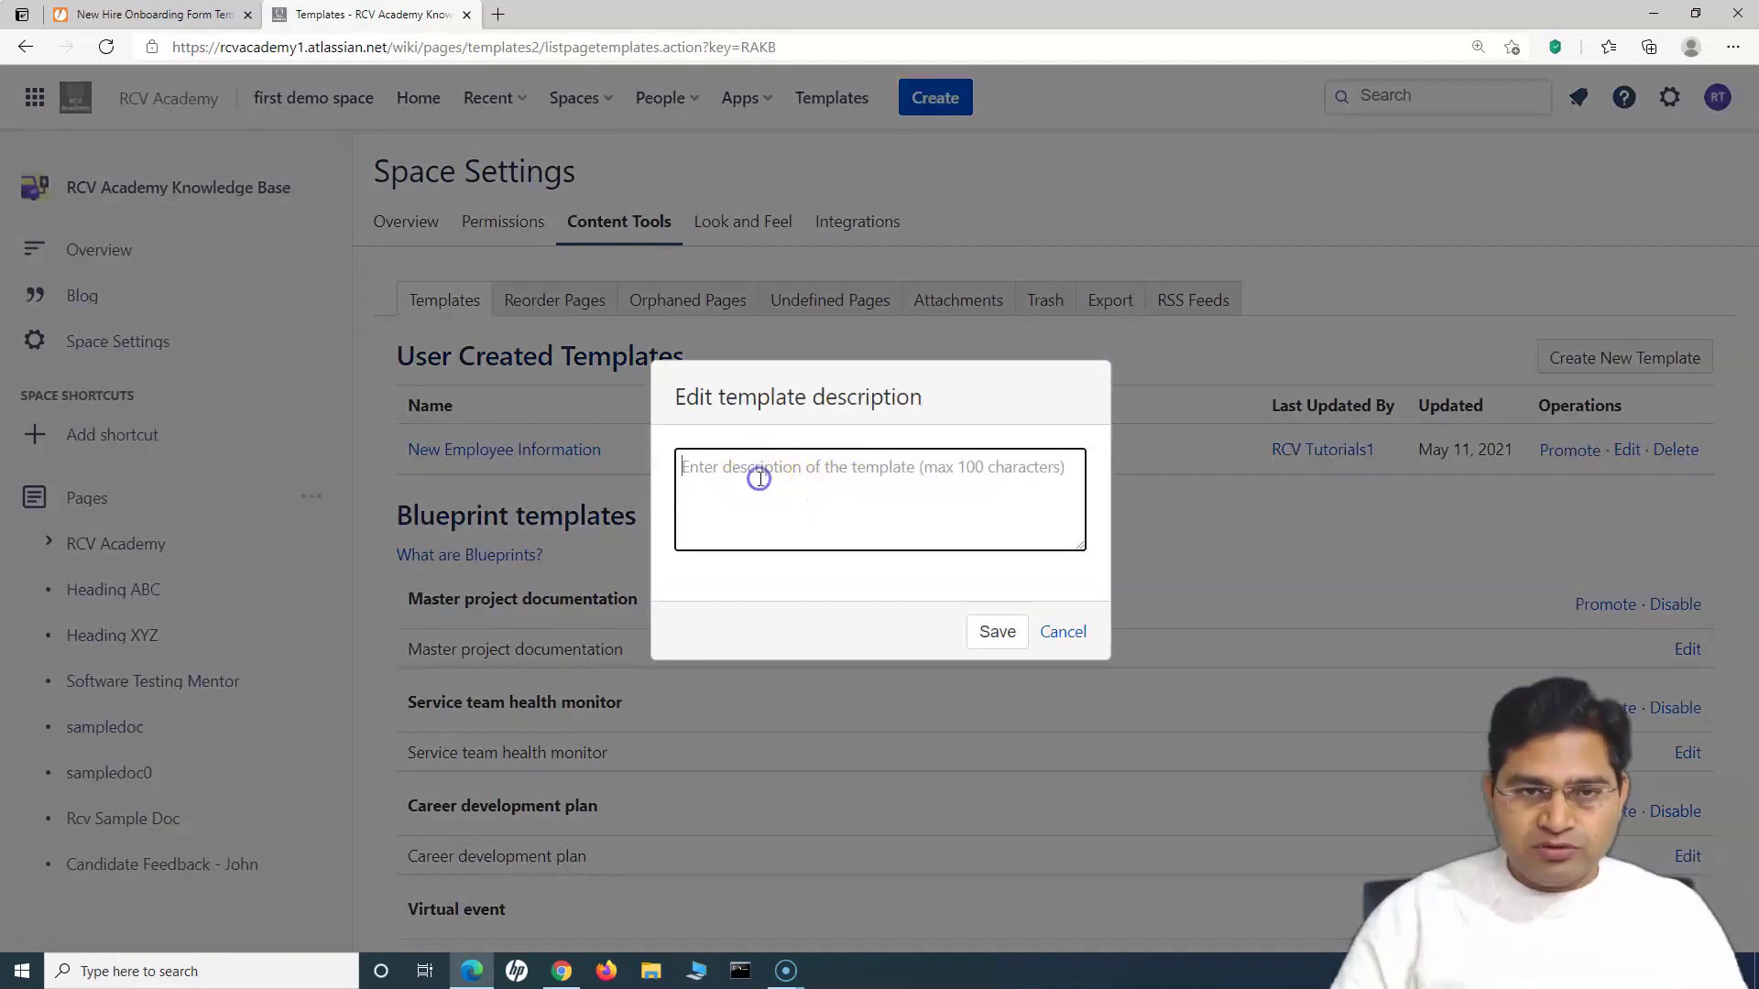
{"action": "type", "text": "Use thi"}
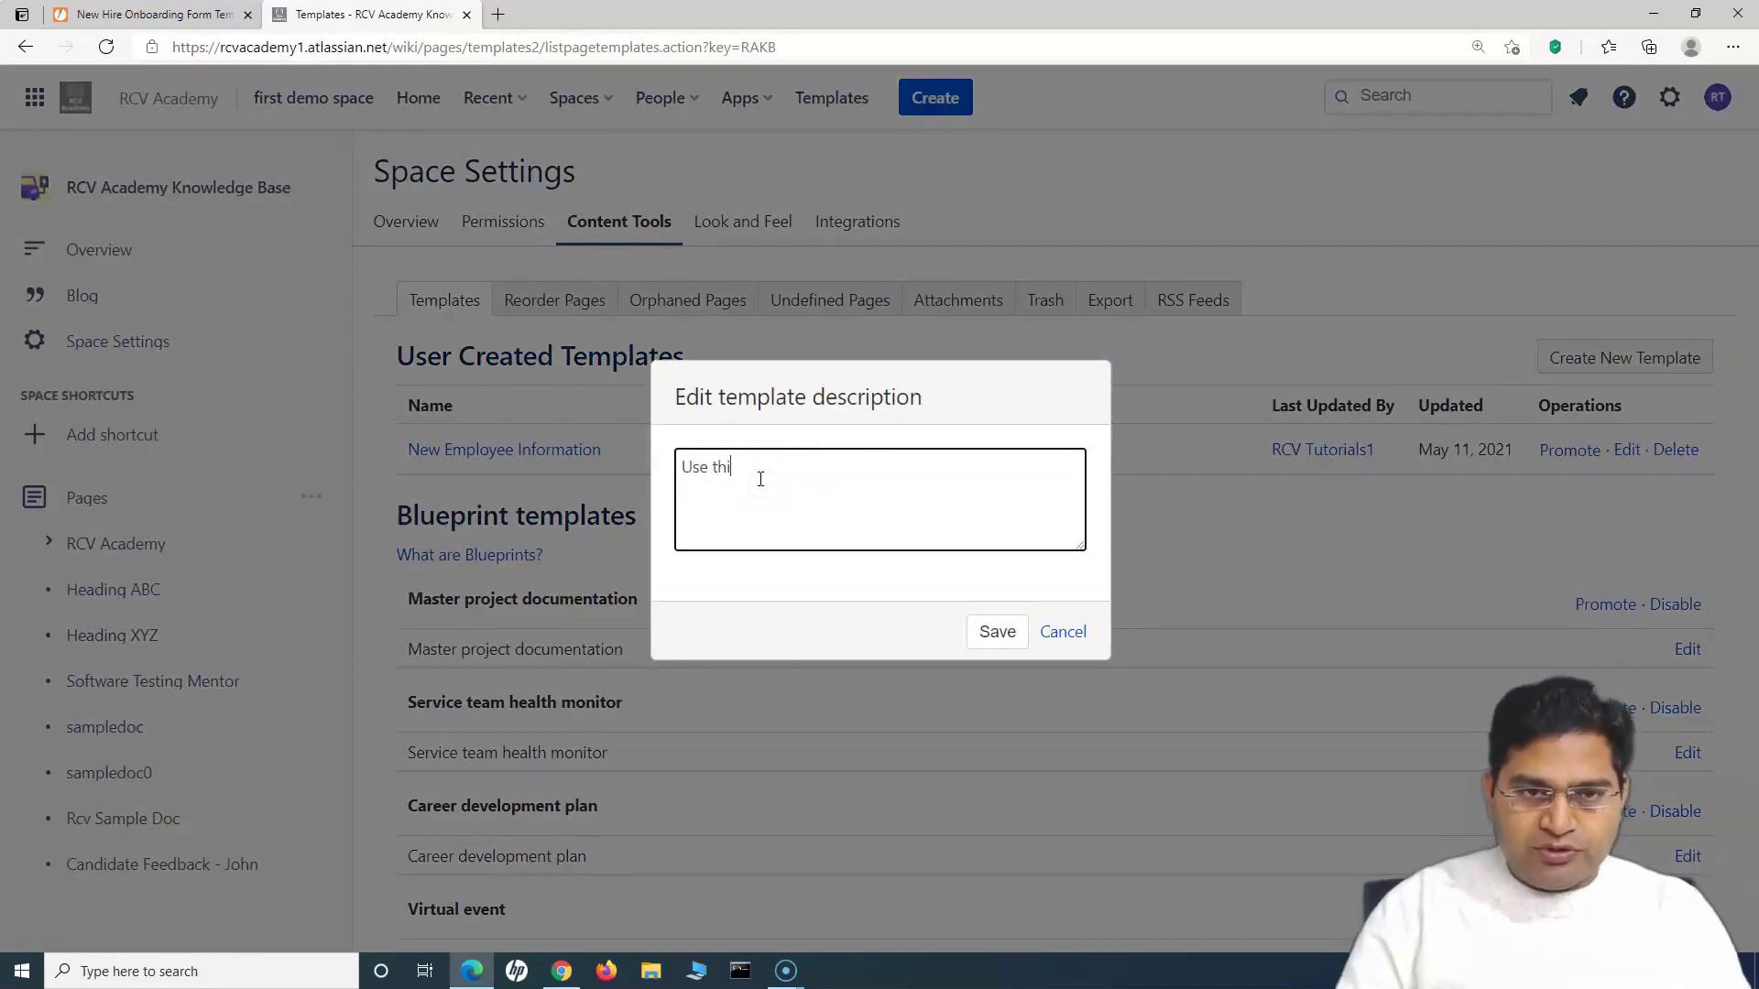
{"action": "type", "text": "s template for new employee re"}
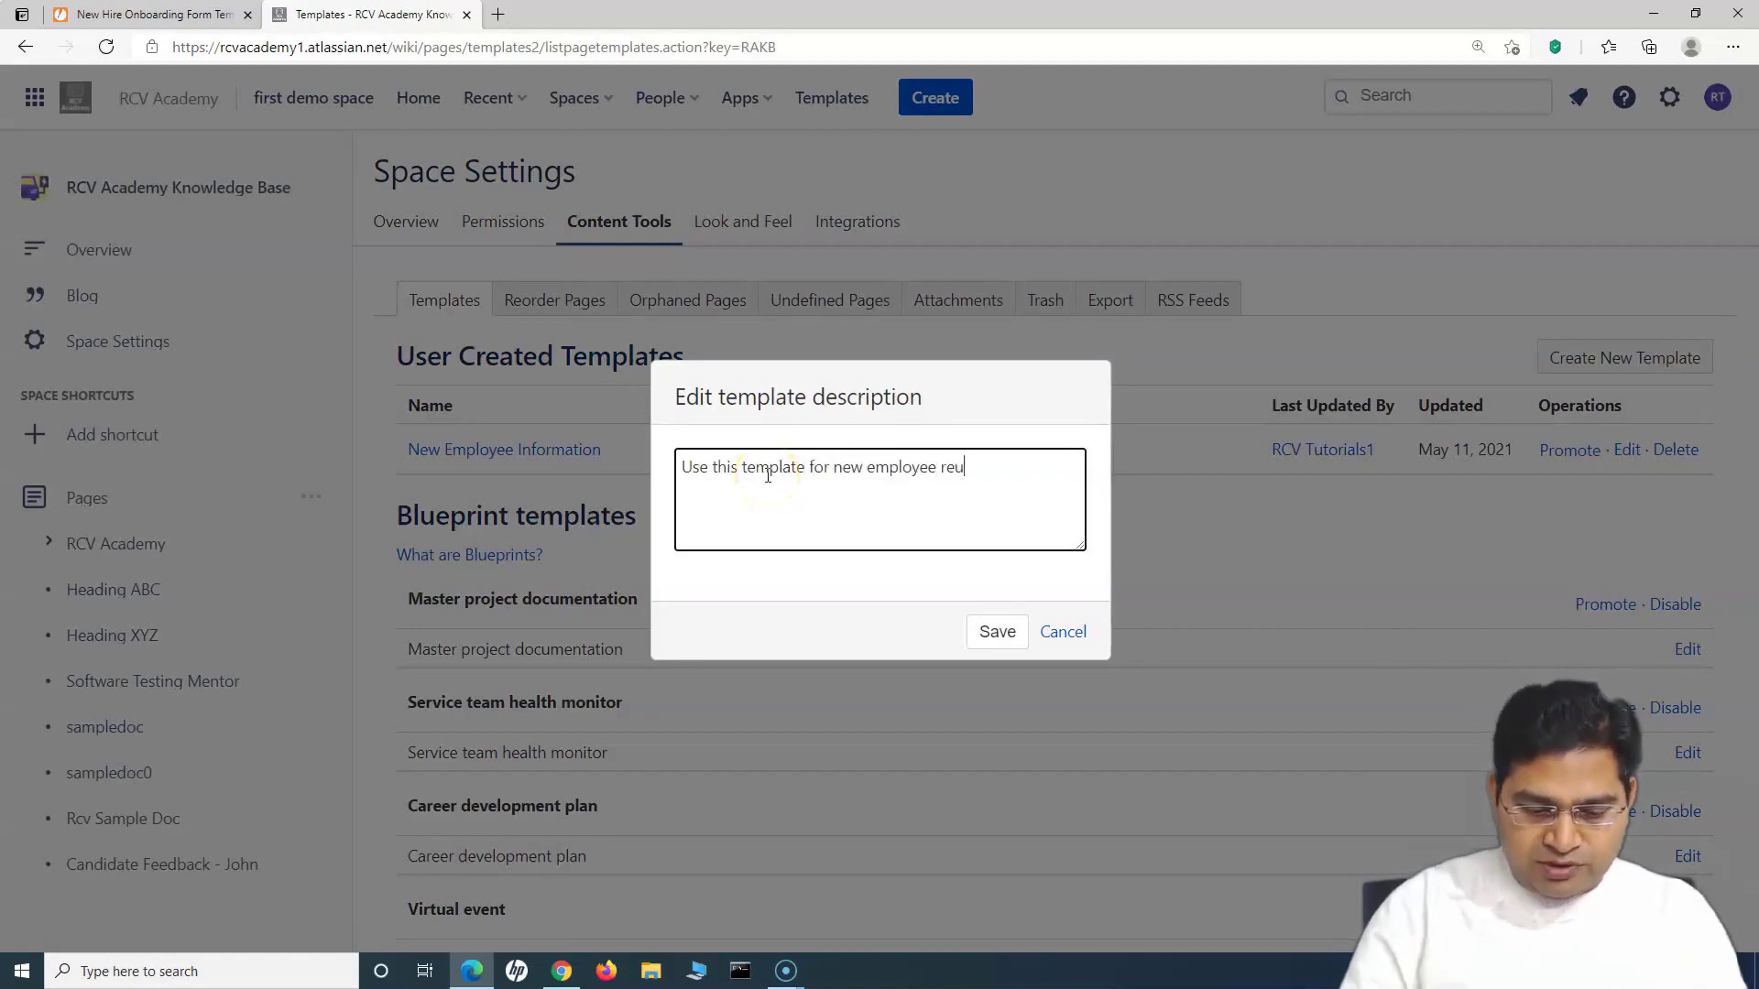
{"action": "type", "text": "quests"}
{"action": "left_click", "coordinate": [1016, 468]}
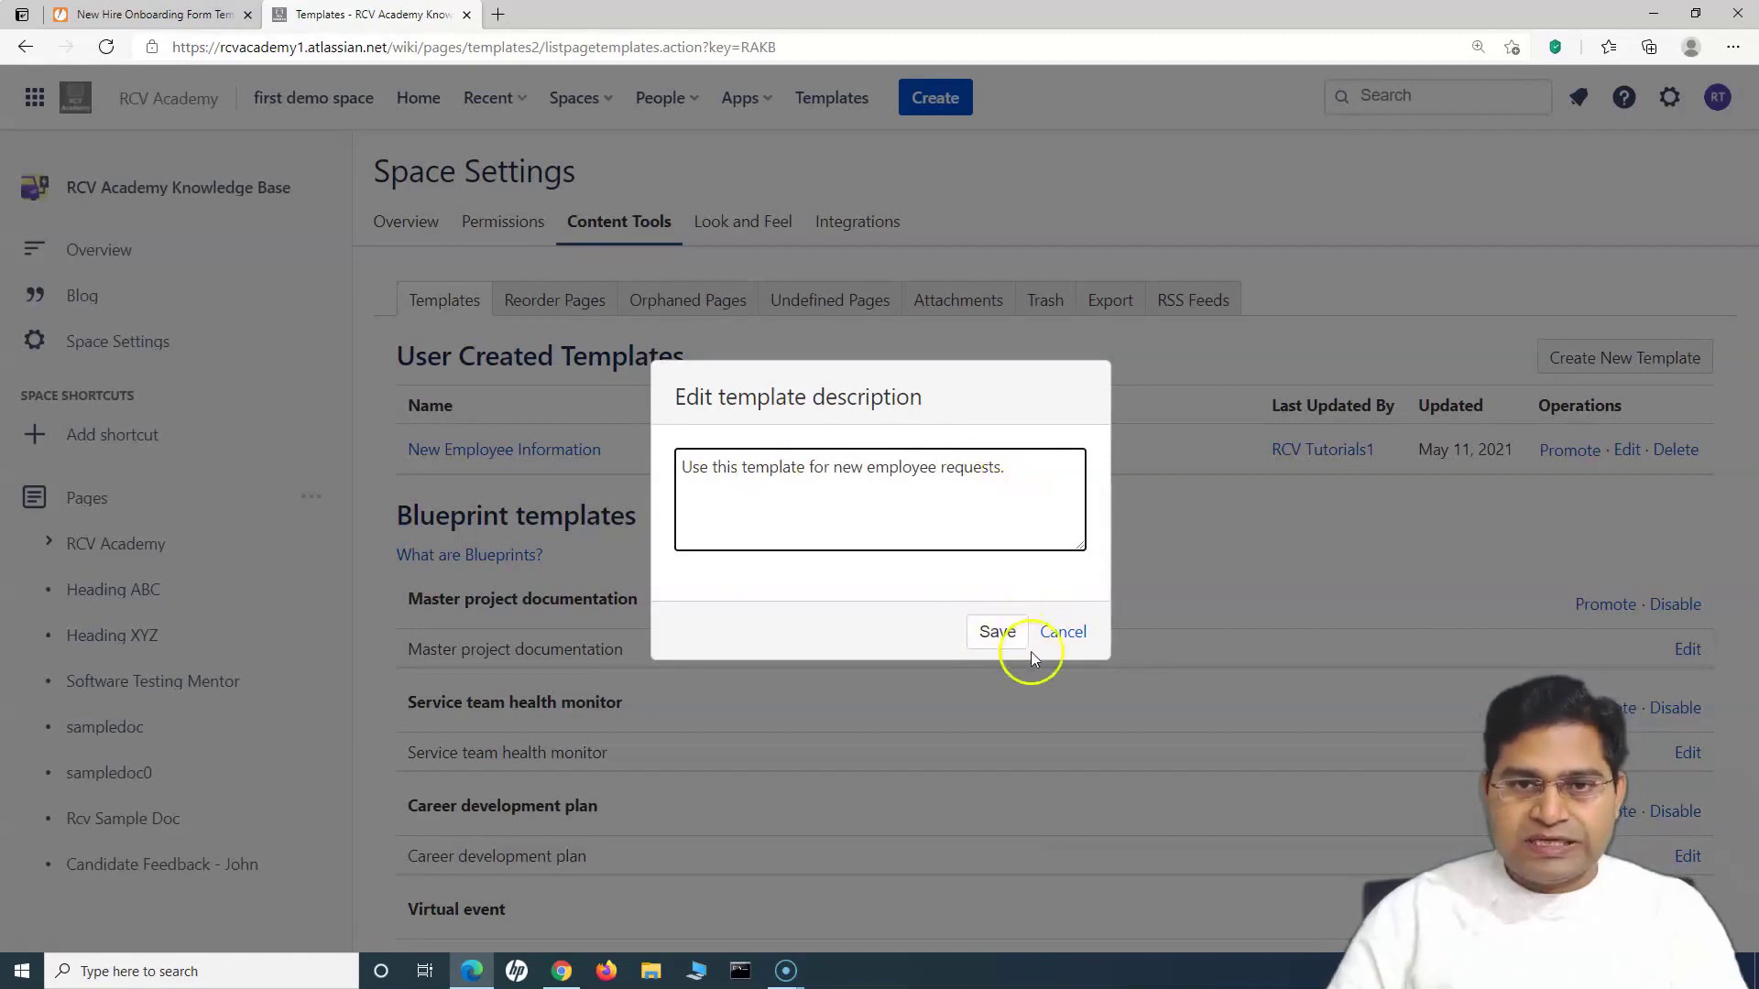
{"action": "left_click", "coordinate": [997, 632]}
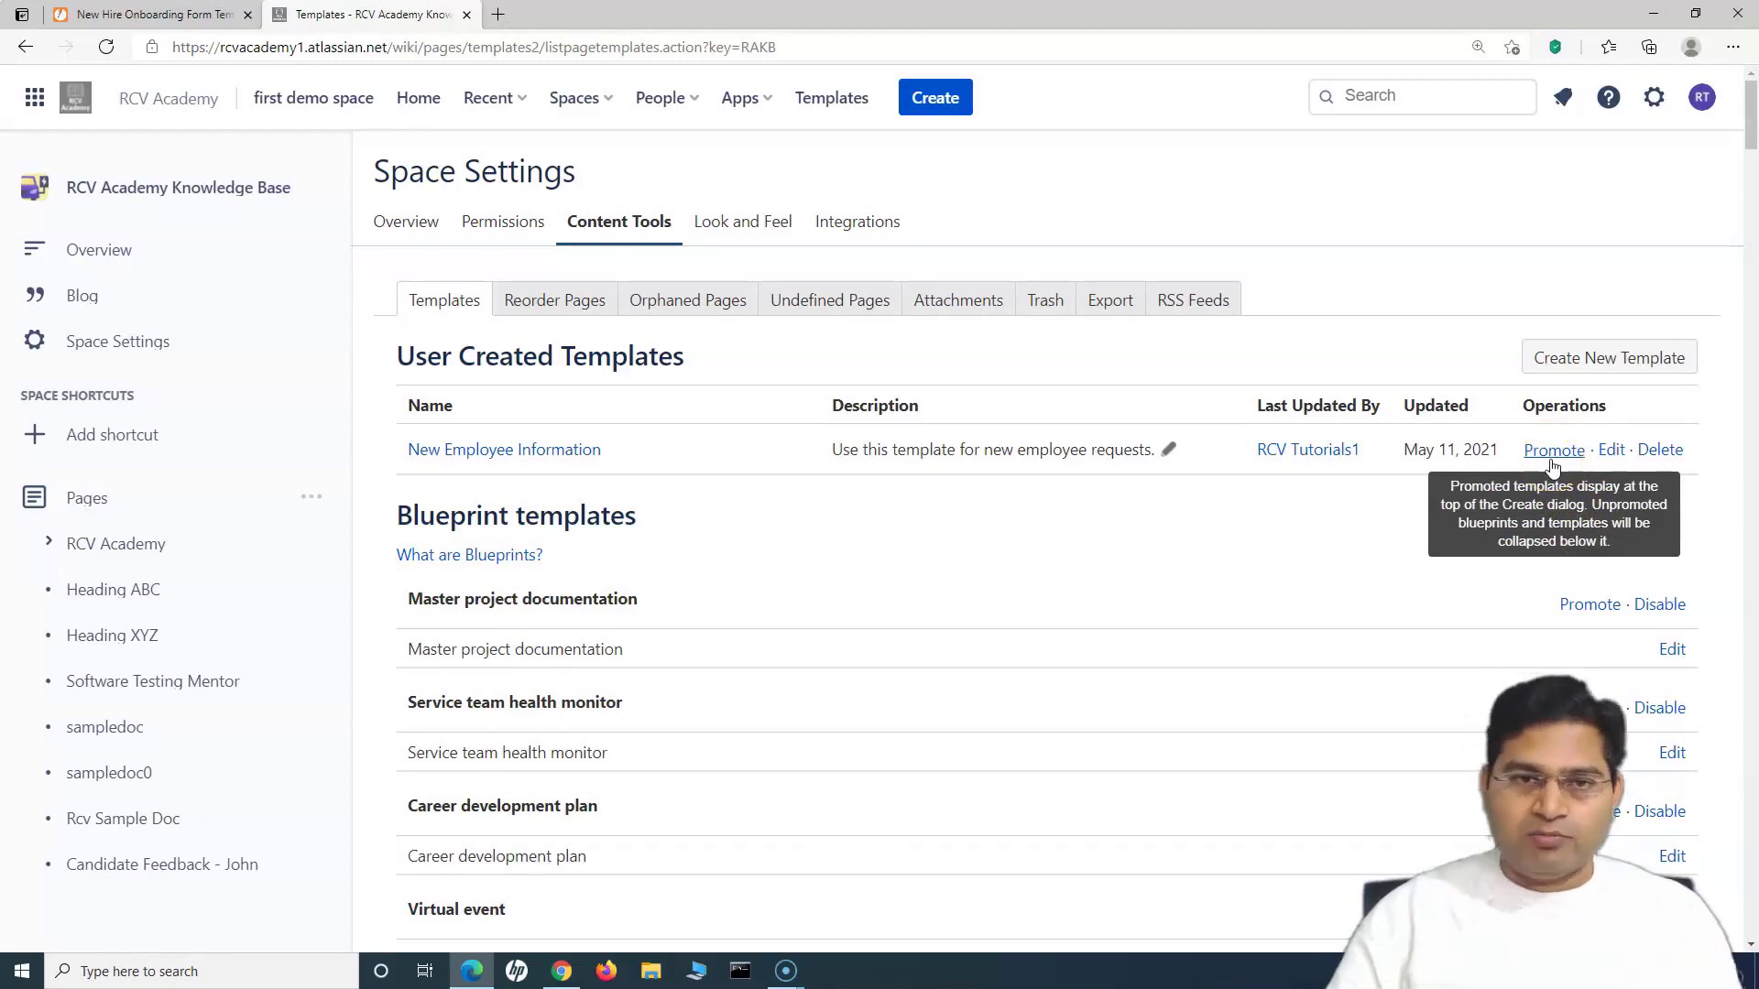
Step: Go to the space's Pages list and start a new blank page with Create
{"action": "left_click", "coordinate": [1441, 285]}
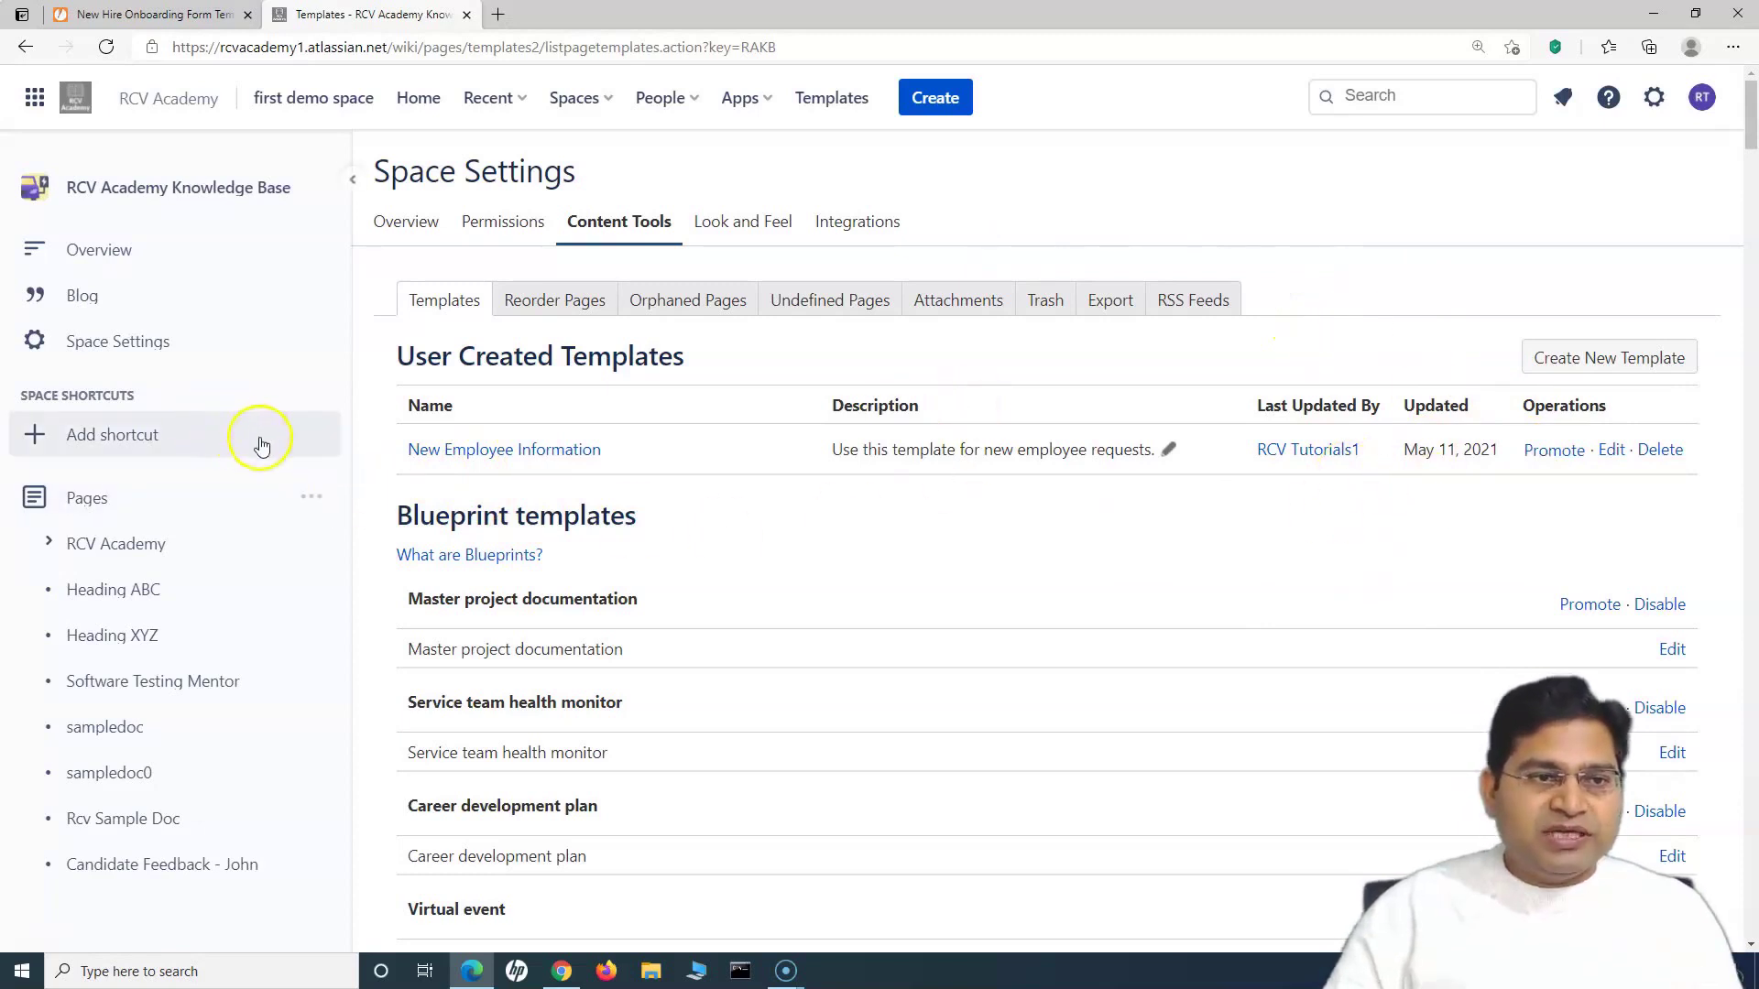
{"action": "left_click", "coordinate": [243, 503]}
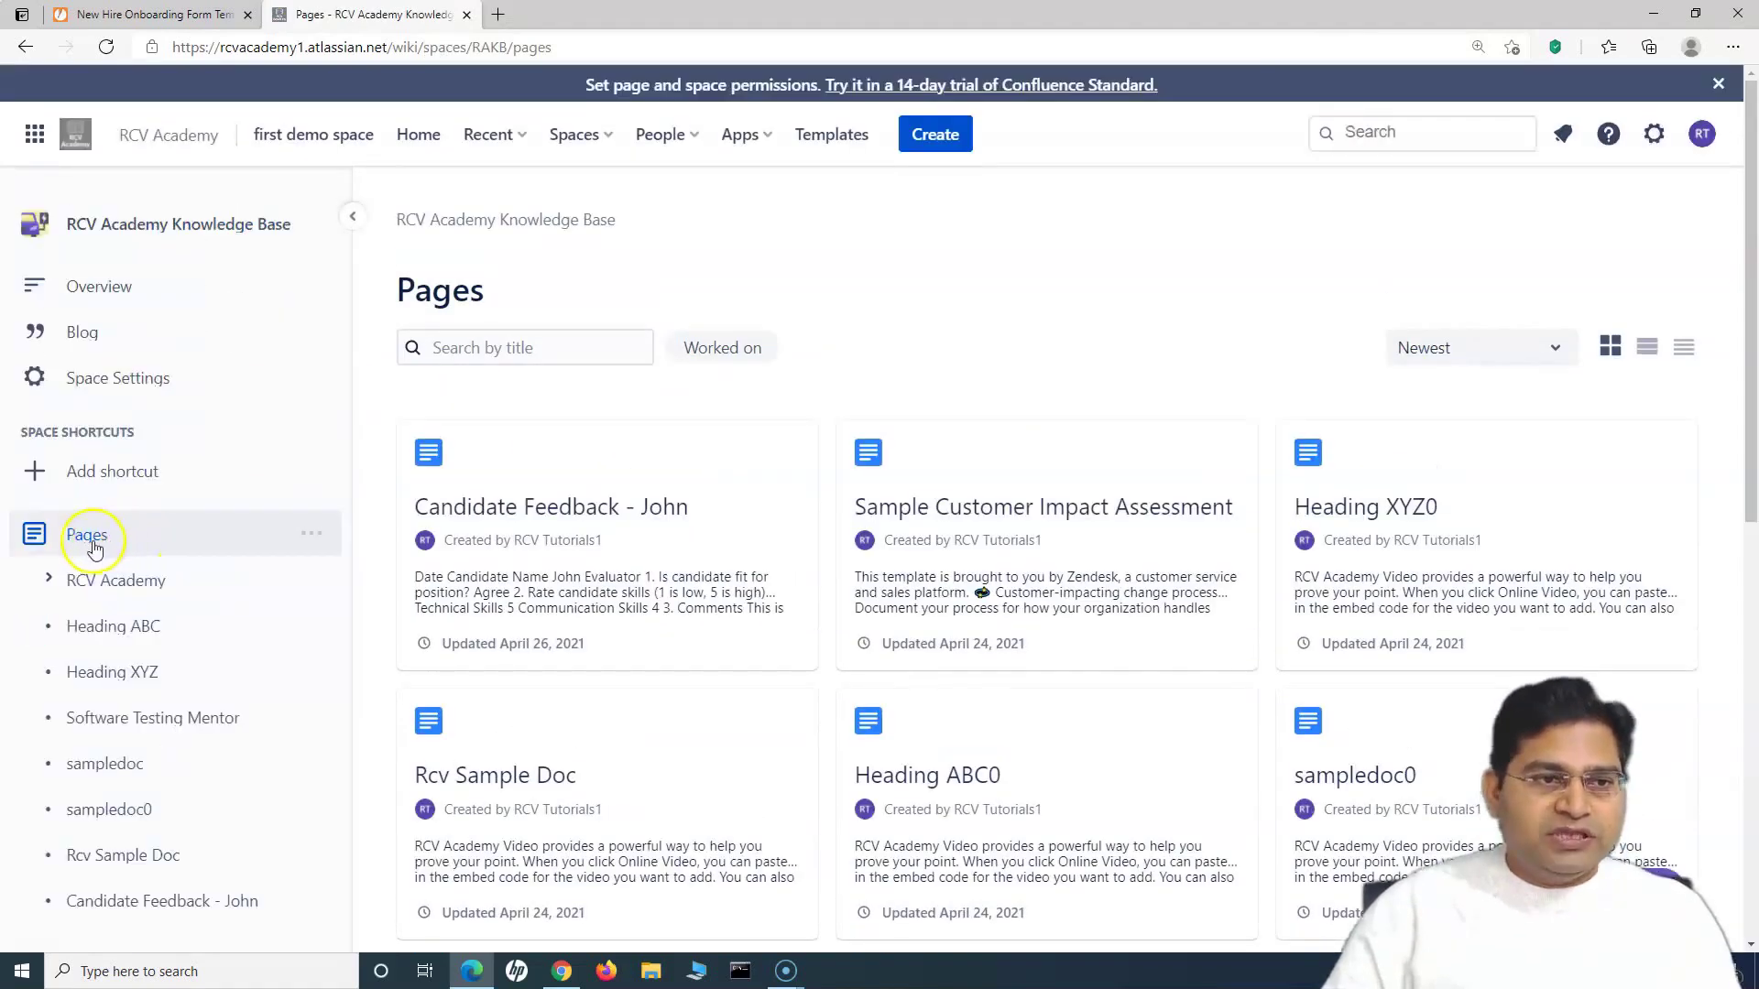
{"action": "left_click", "coordinate": [933, 140]}
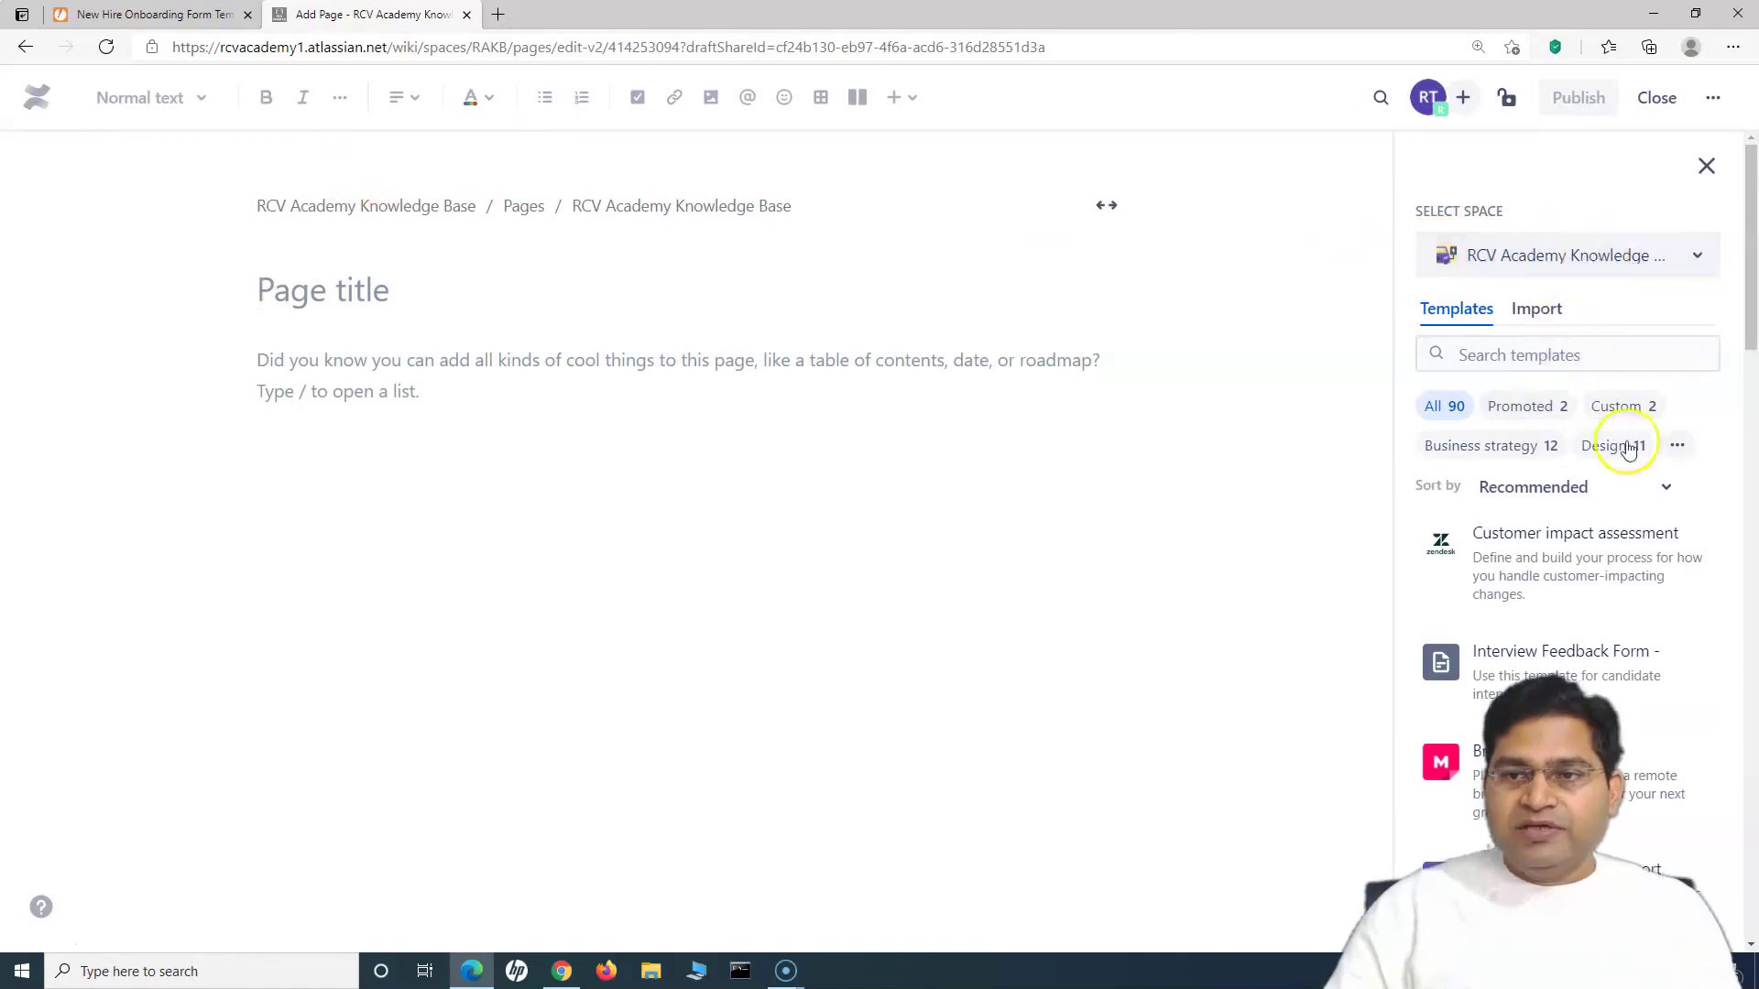
Step: Filter to Custom templates in the RCV Academy Knowledge Base space and choose New Employee Information
{"action": "mouse_move", "coordinate": [1606, 577]}
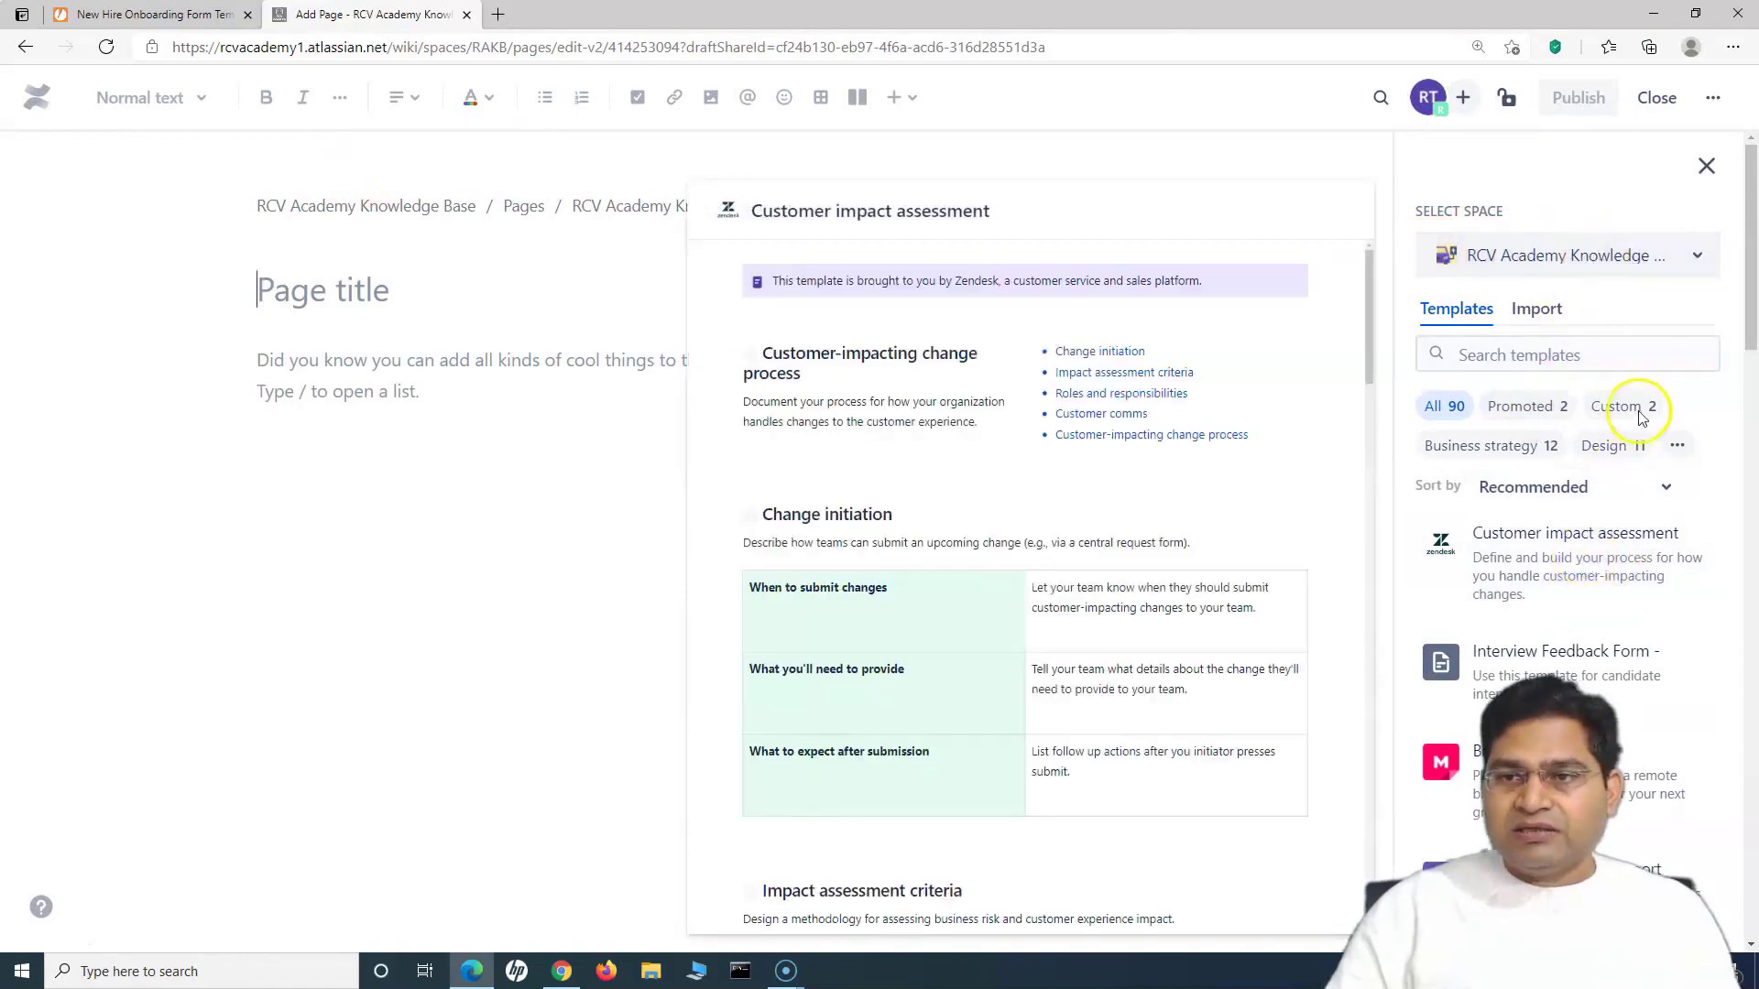
{"action": "left_click", "coordinate": [1631, 414]}
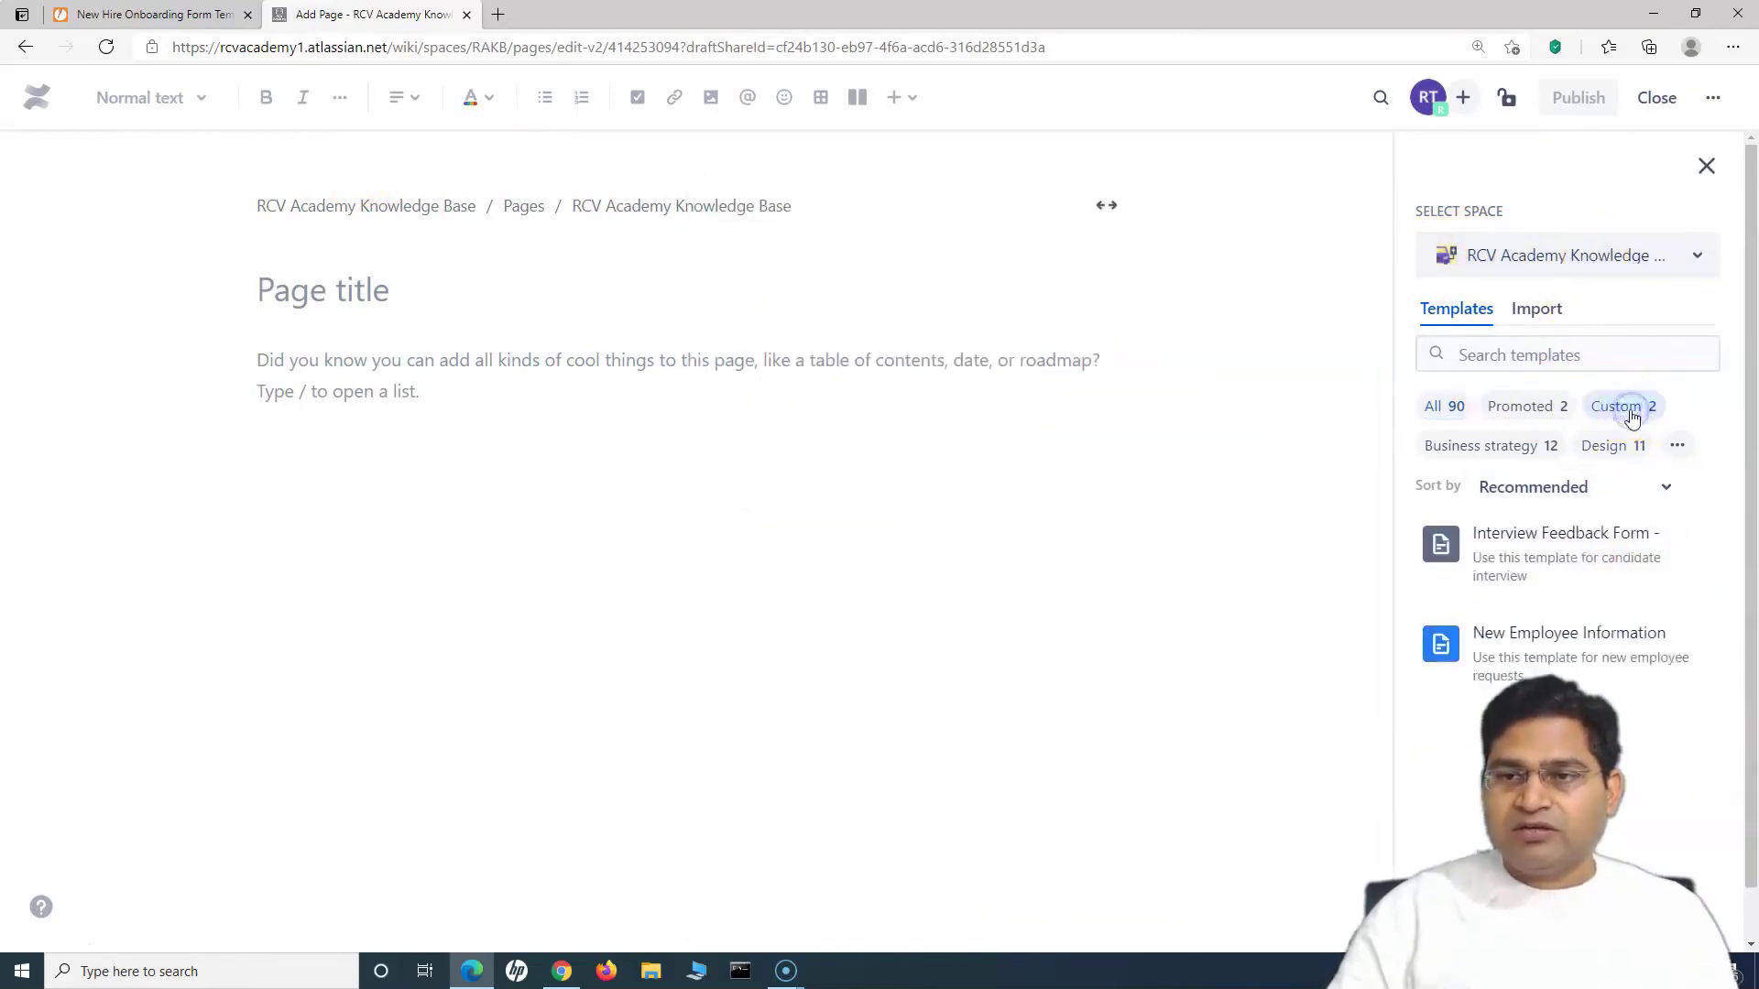
{"action": "mouse_move", "coordinate": [1578, 673]}
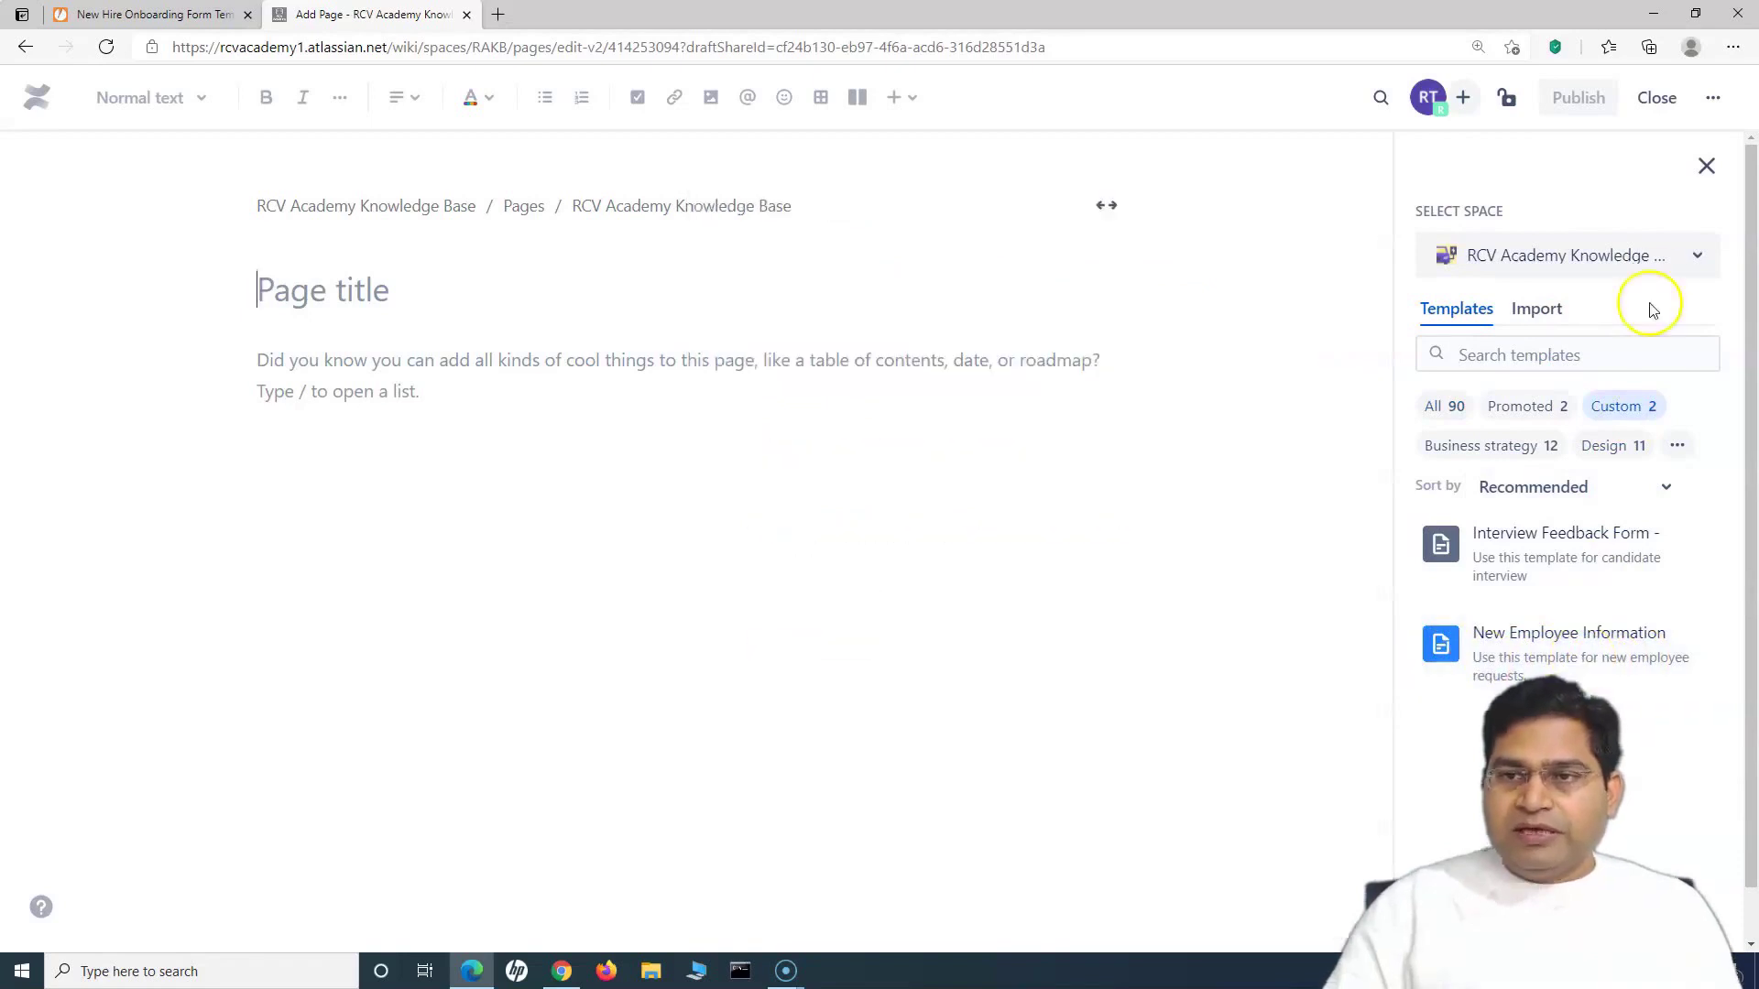
{"action": "left_click", "coordinate": [1661, 263]}
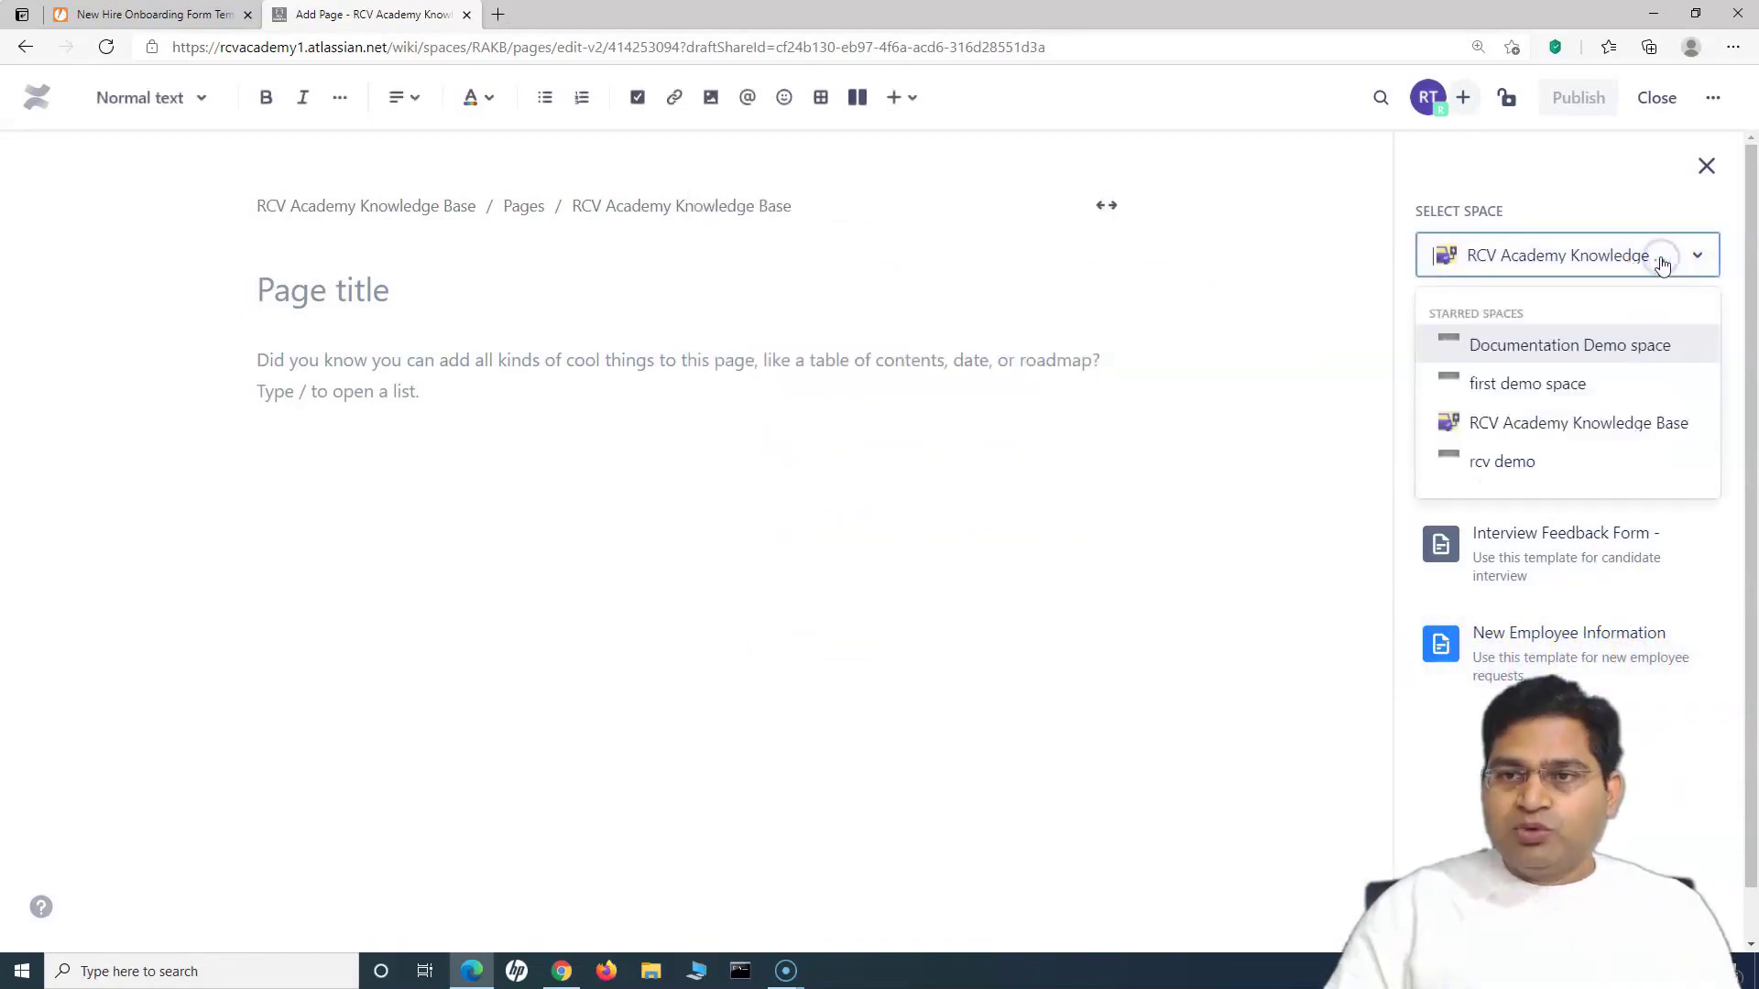
{"action": "left_click", "coordinate": [1624, 358]}
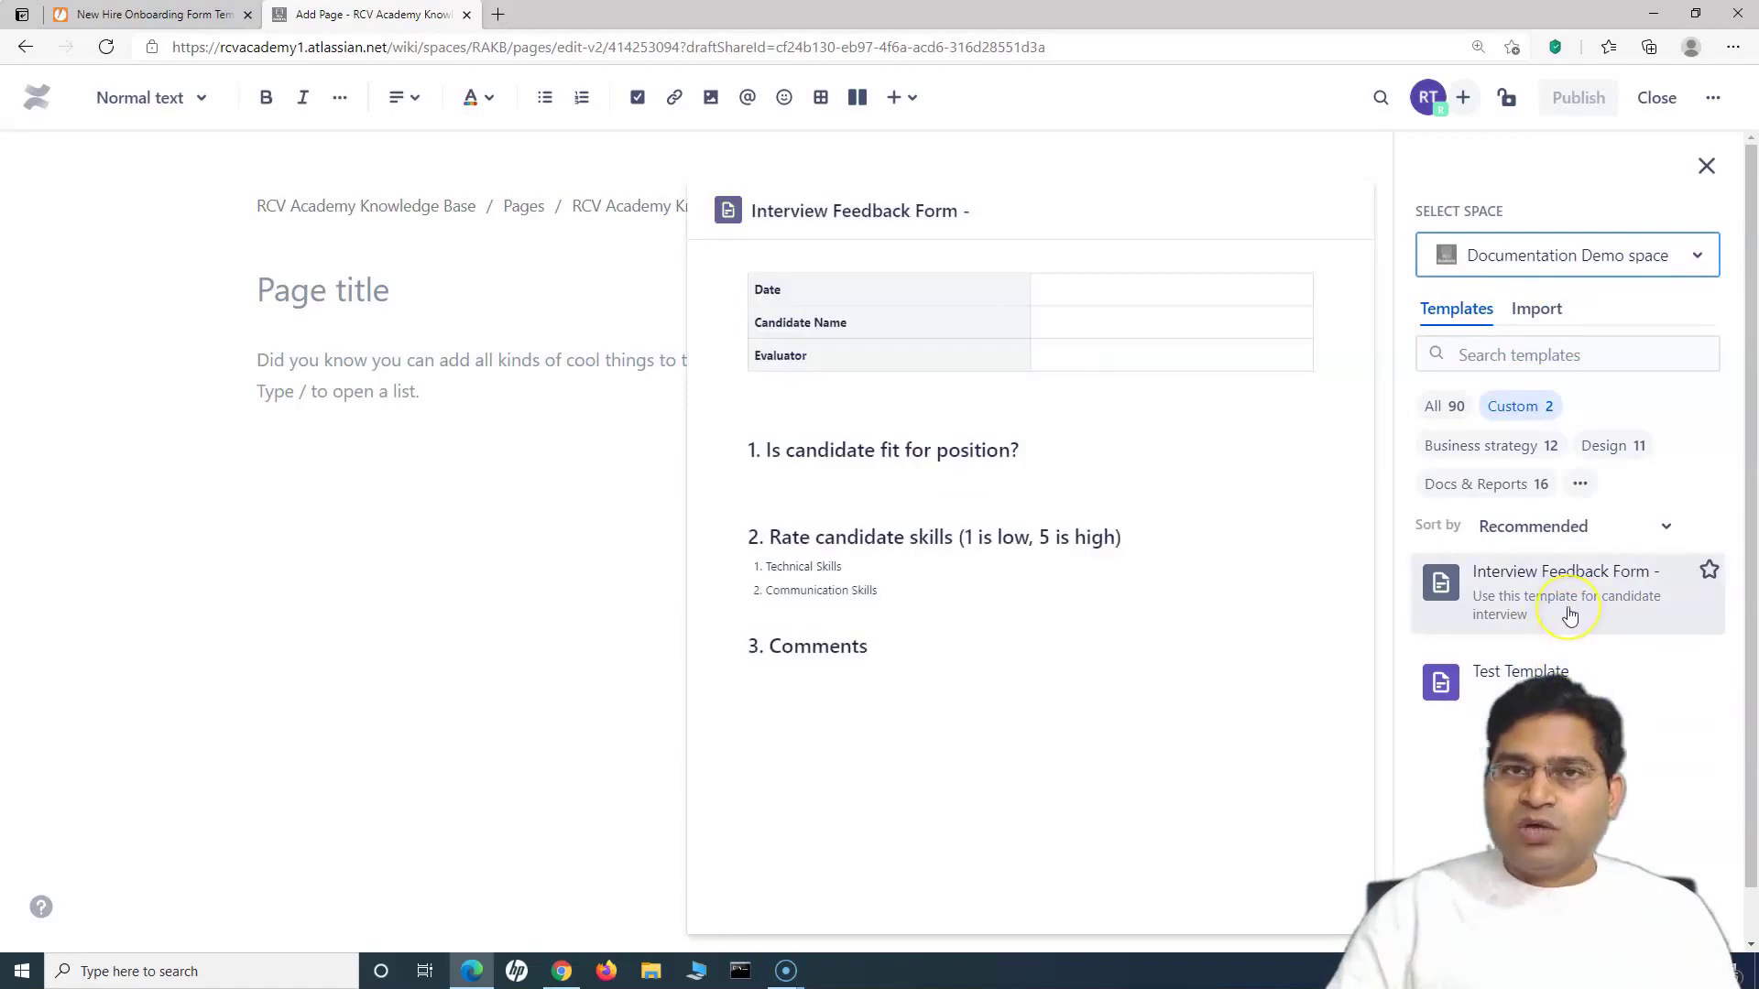
{"action": "left_click", "coordinate": [1596, 269]}
{"action": "left_click", "coordinate": [1607, 423]}
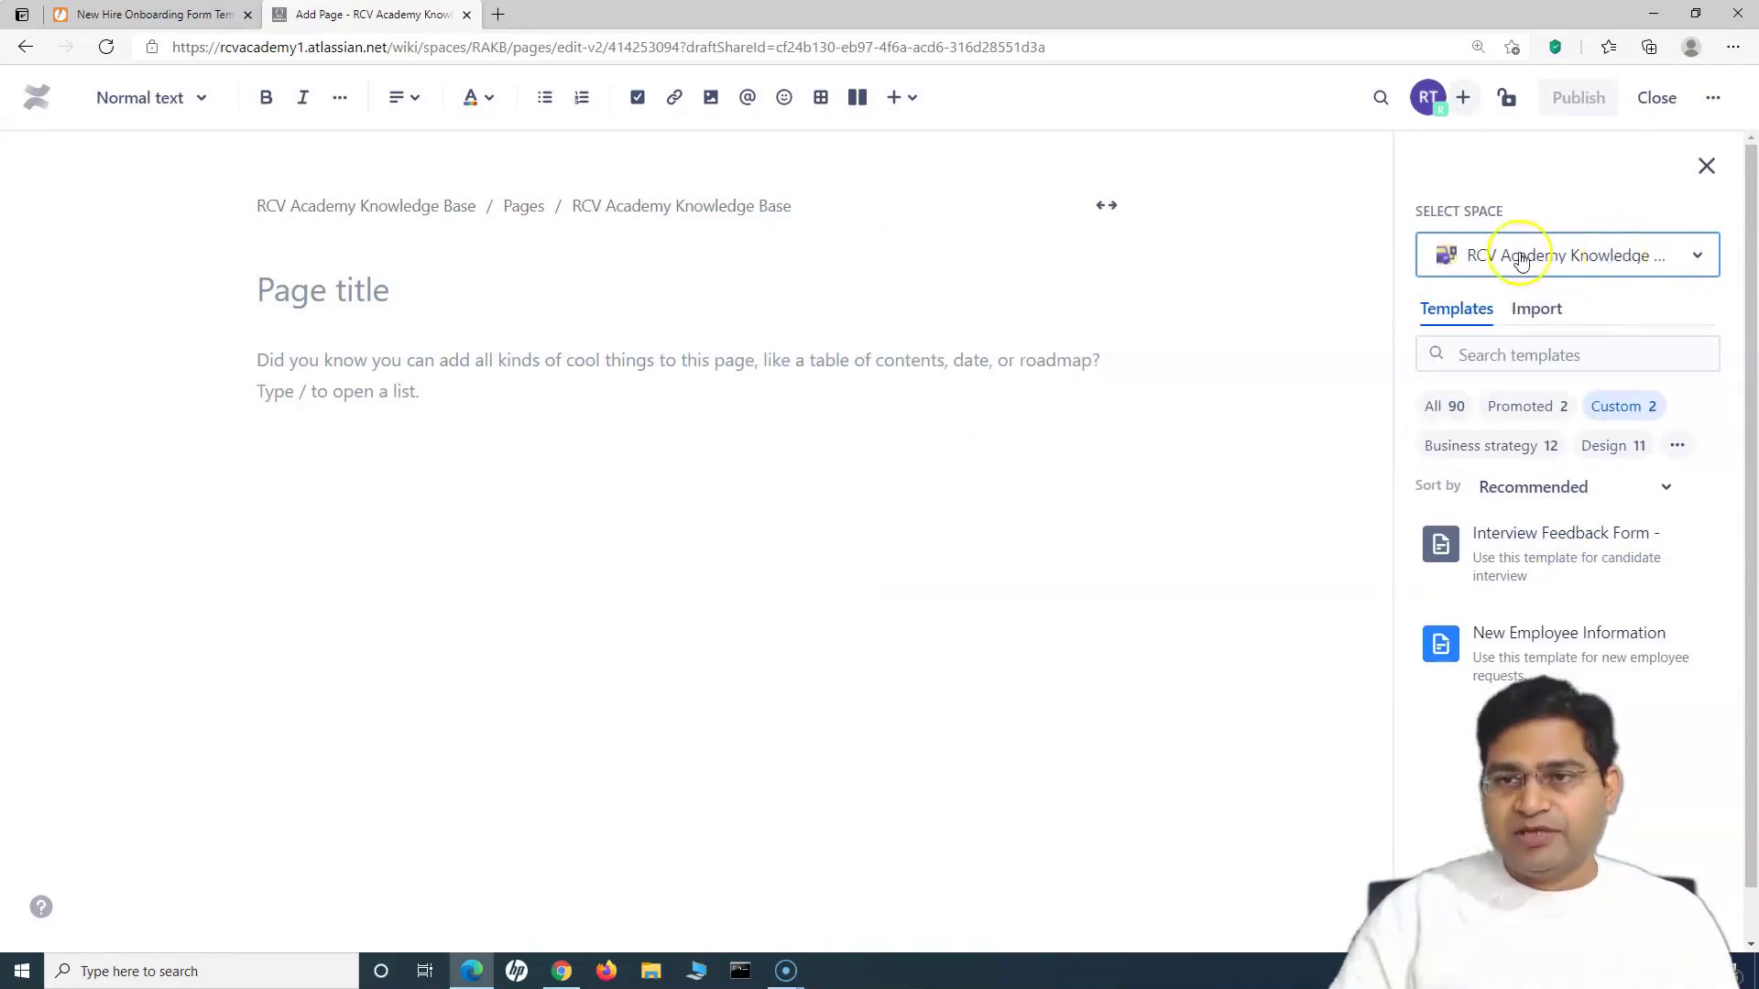
{"action": "mouse_move", "coordinate": [1577, 569]}
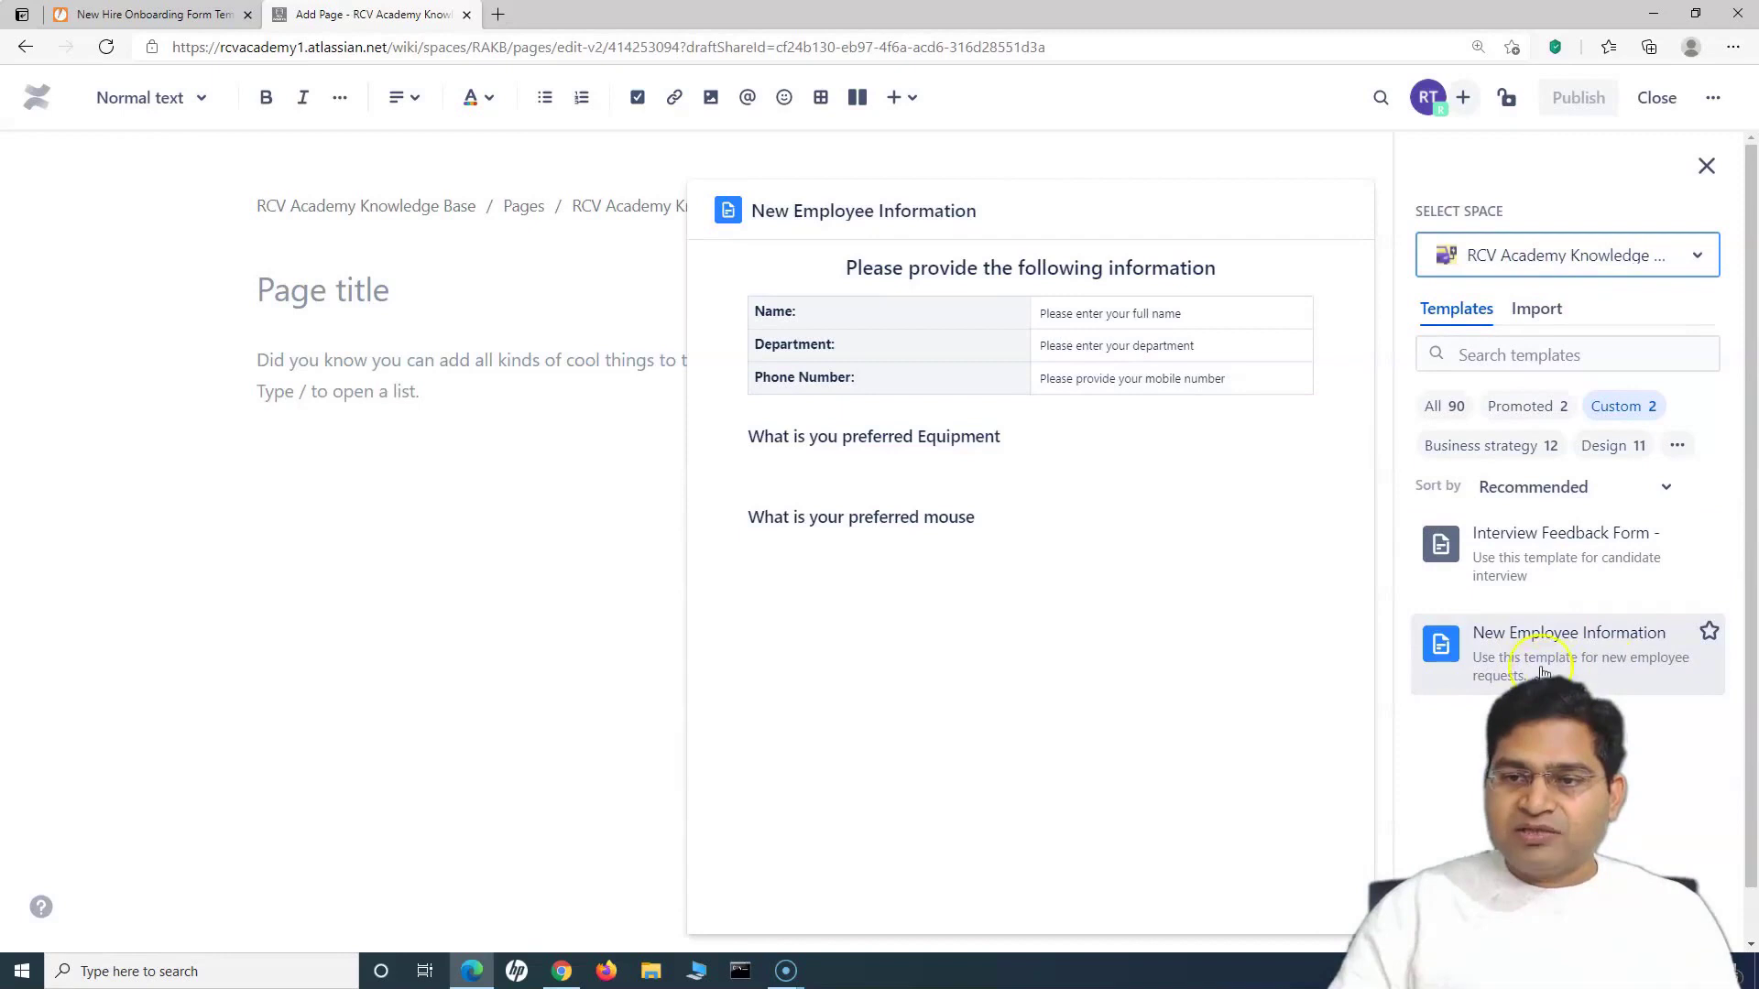
{"action": "left_click", "coordinate": [1591, 664]}
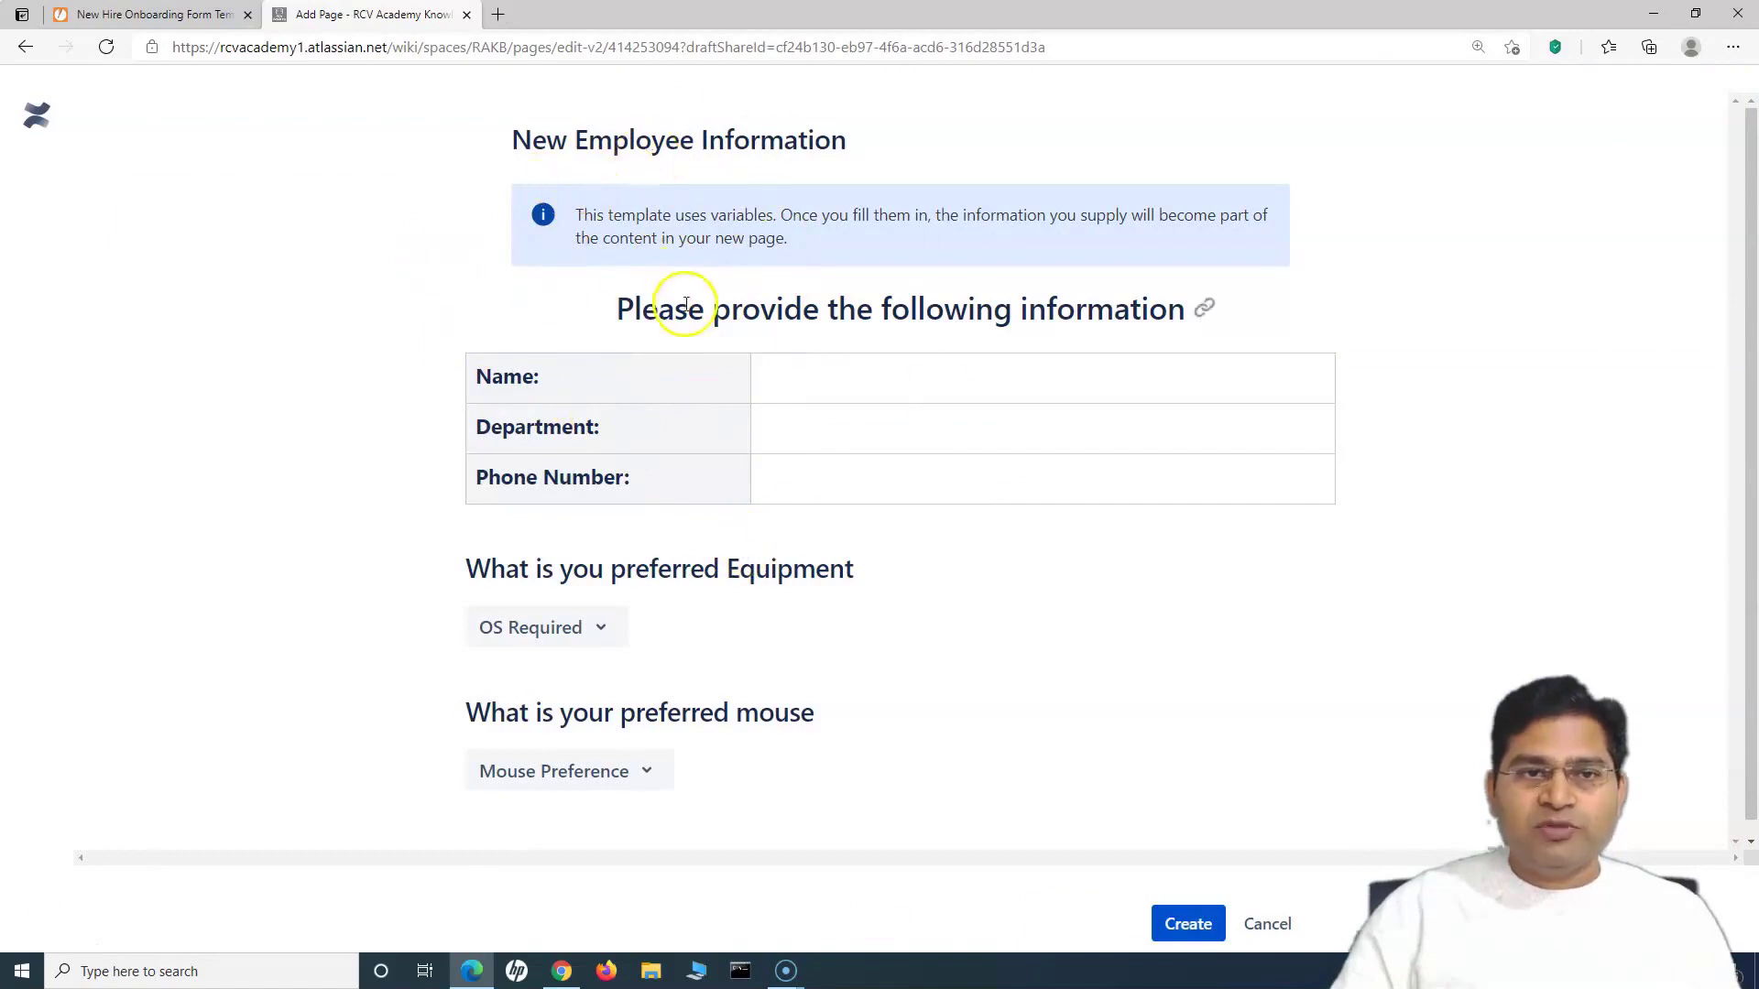
Step: Set the template variables to Windows equipment and Wireless mouse, then create the page
{"action": "left_click_drag", "start_coordinate": [576, 214], "coordinate": [781, 236]}
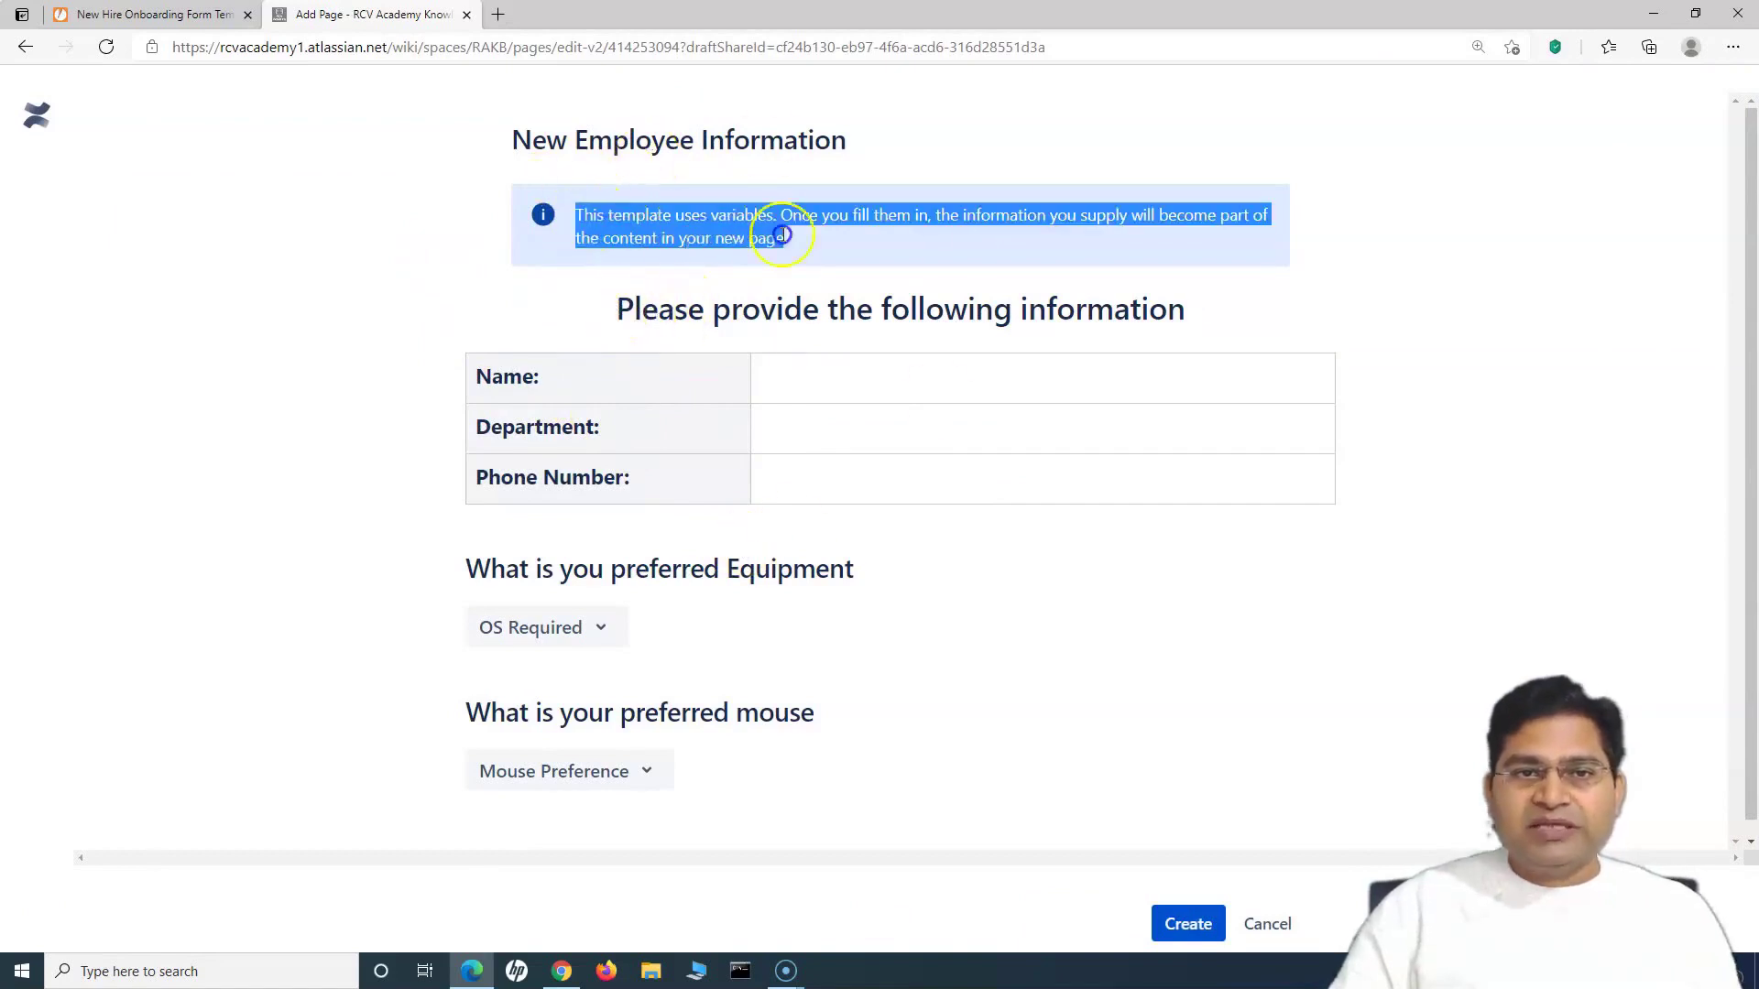
{"action": "left_click", "coordinate": [722, 229]}
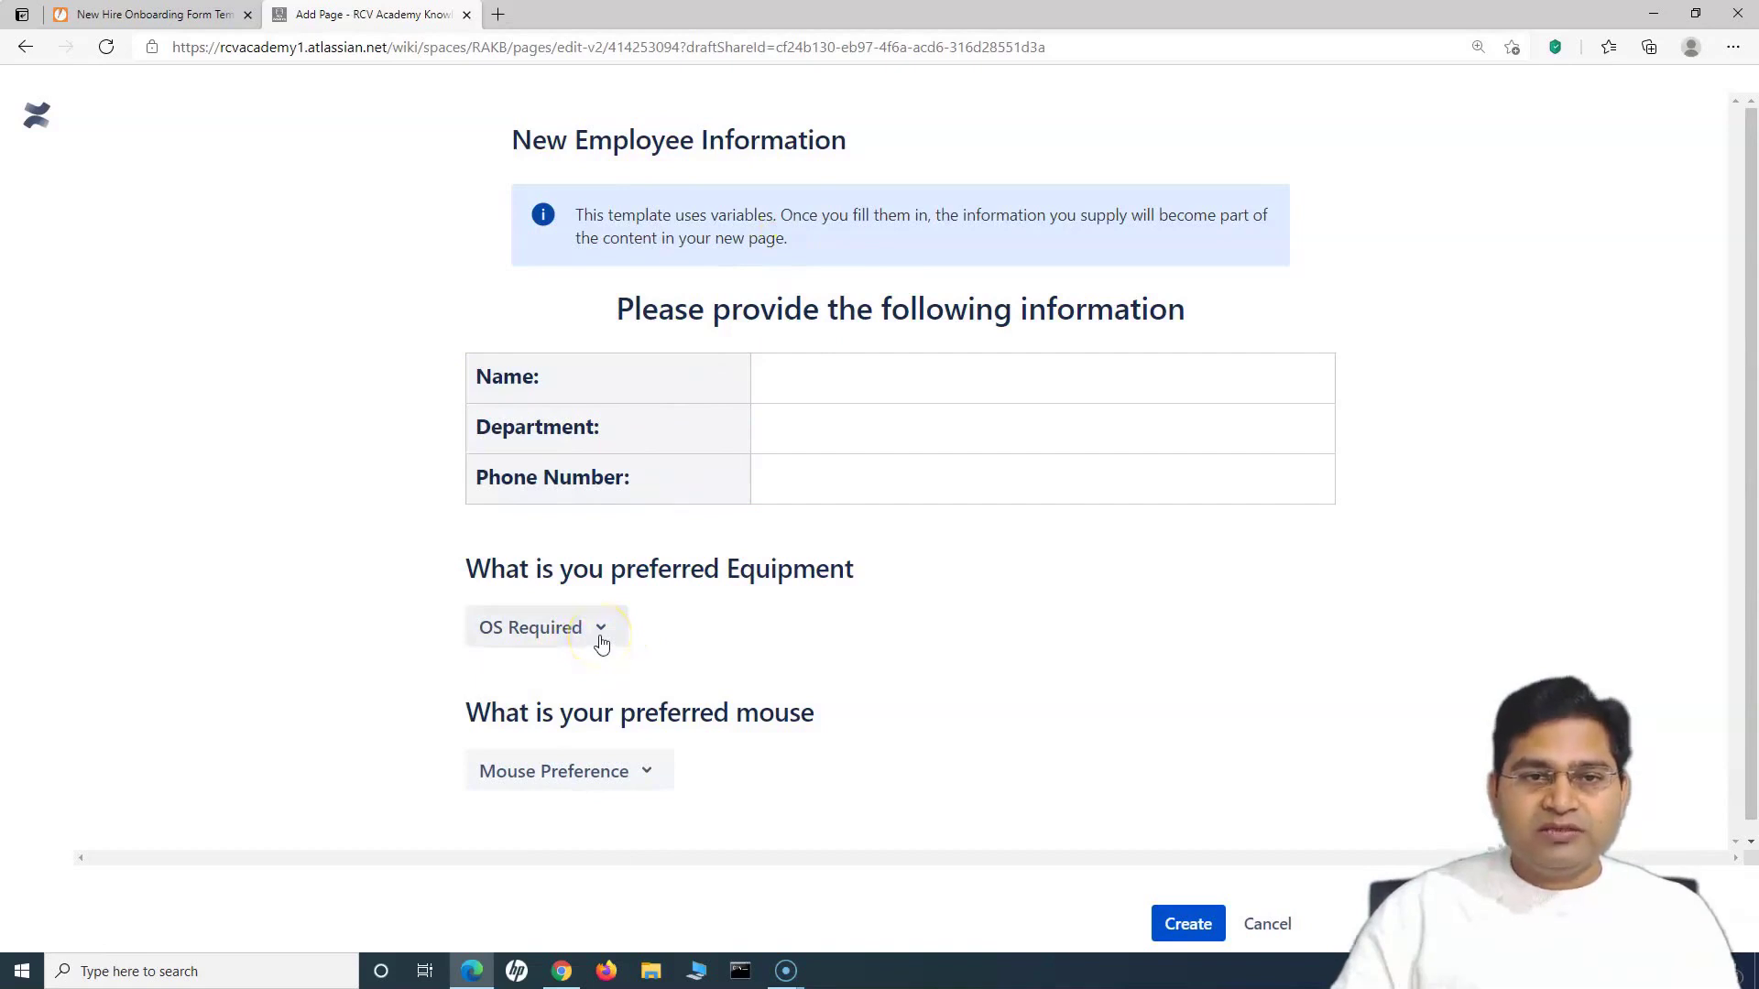
{"action": "left_click", "coordinate": [597, 632]}
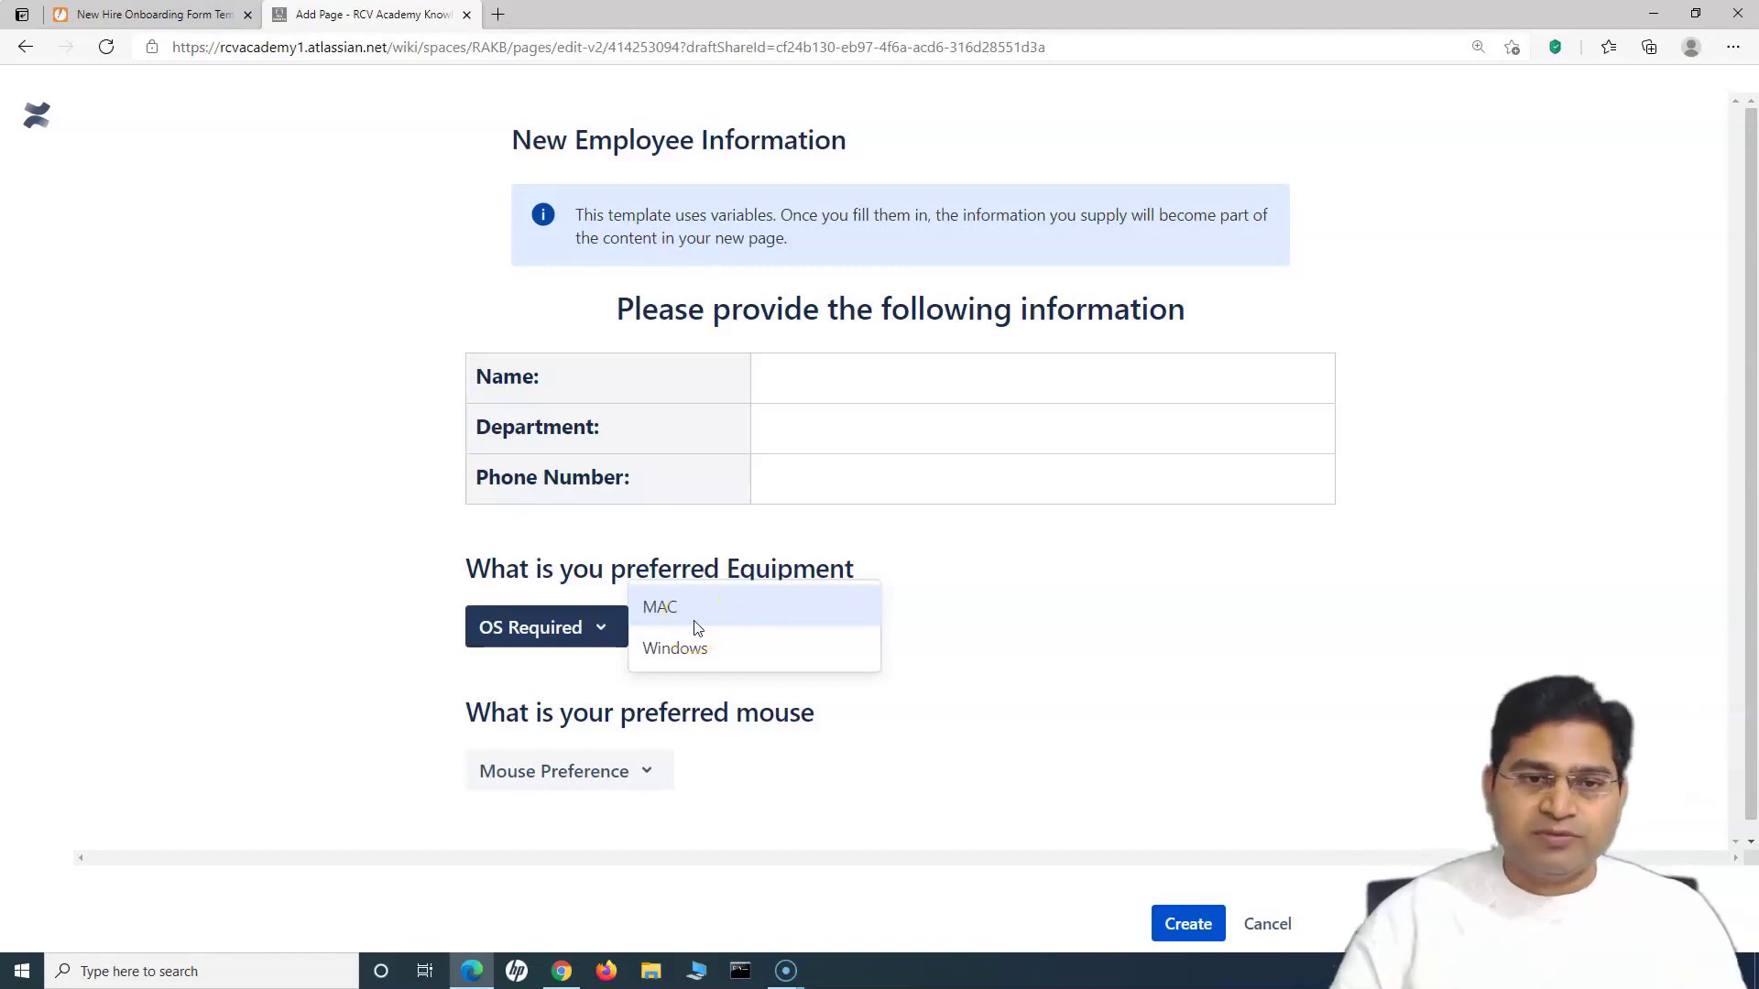
{"action": "left_click", "coordinate": [696, 649]}
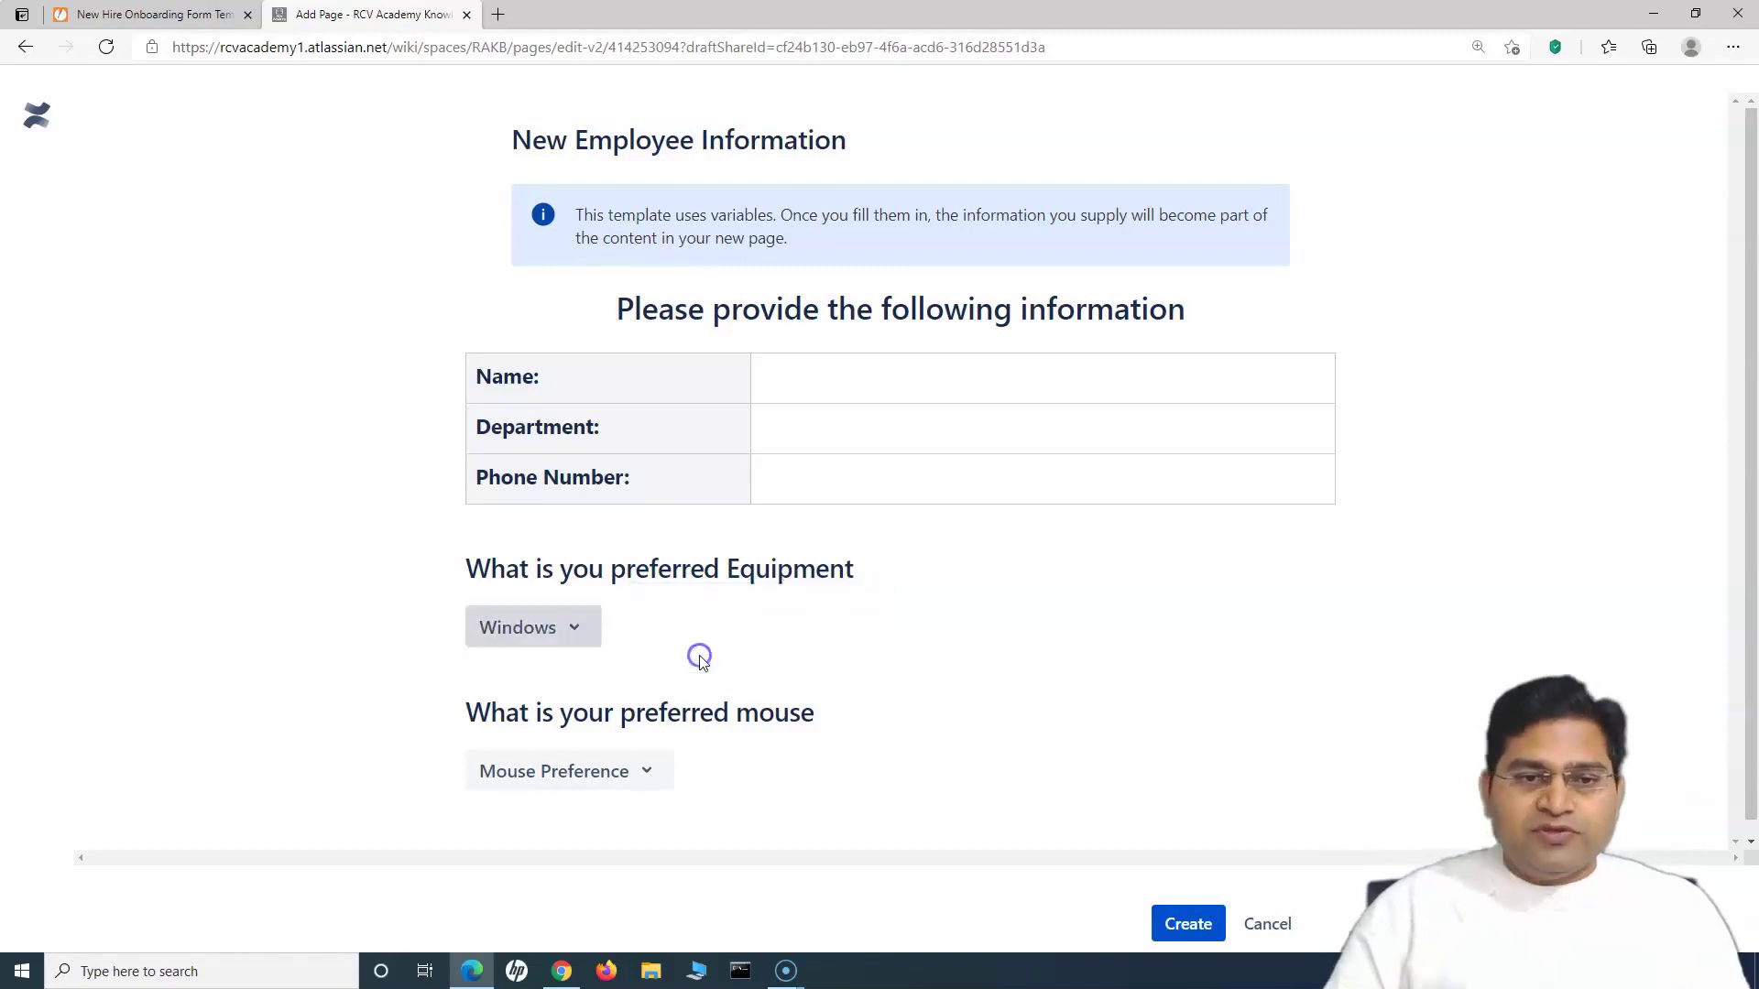
{"action": "left_click", "coordinate": [623, 774]}
{"action": "left_click", "coordinate": [745, 789]}
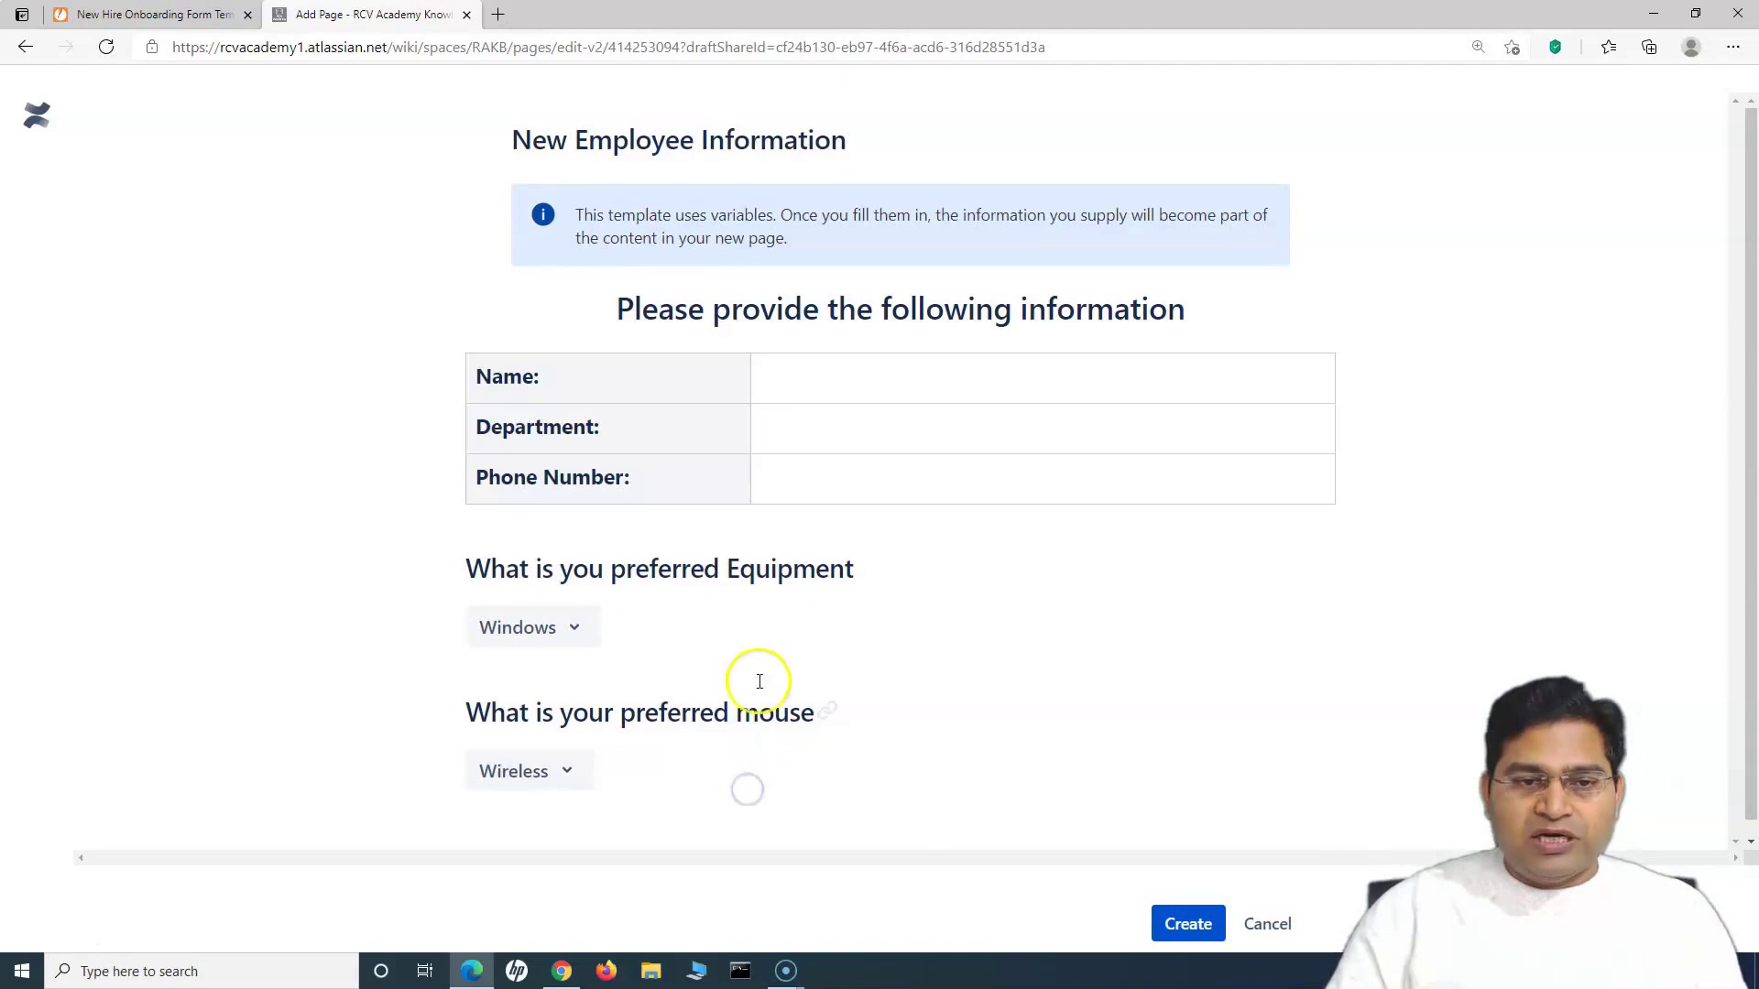
{"action": "left_click", "coordinate": [1191, 923]}
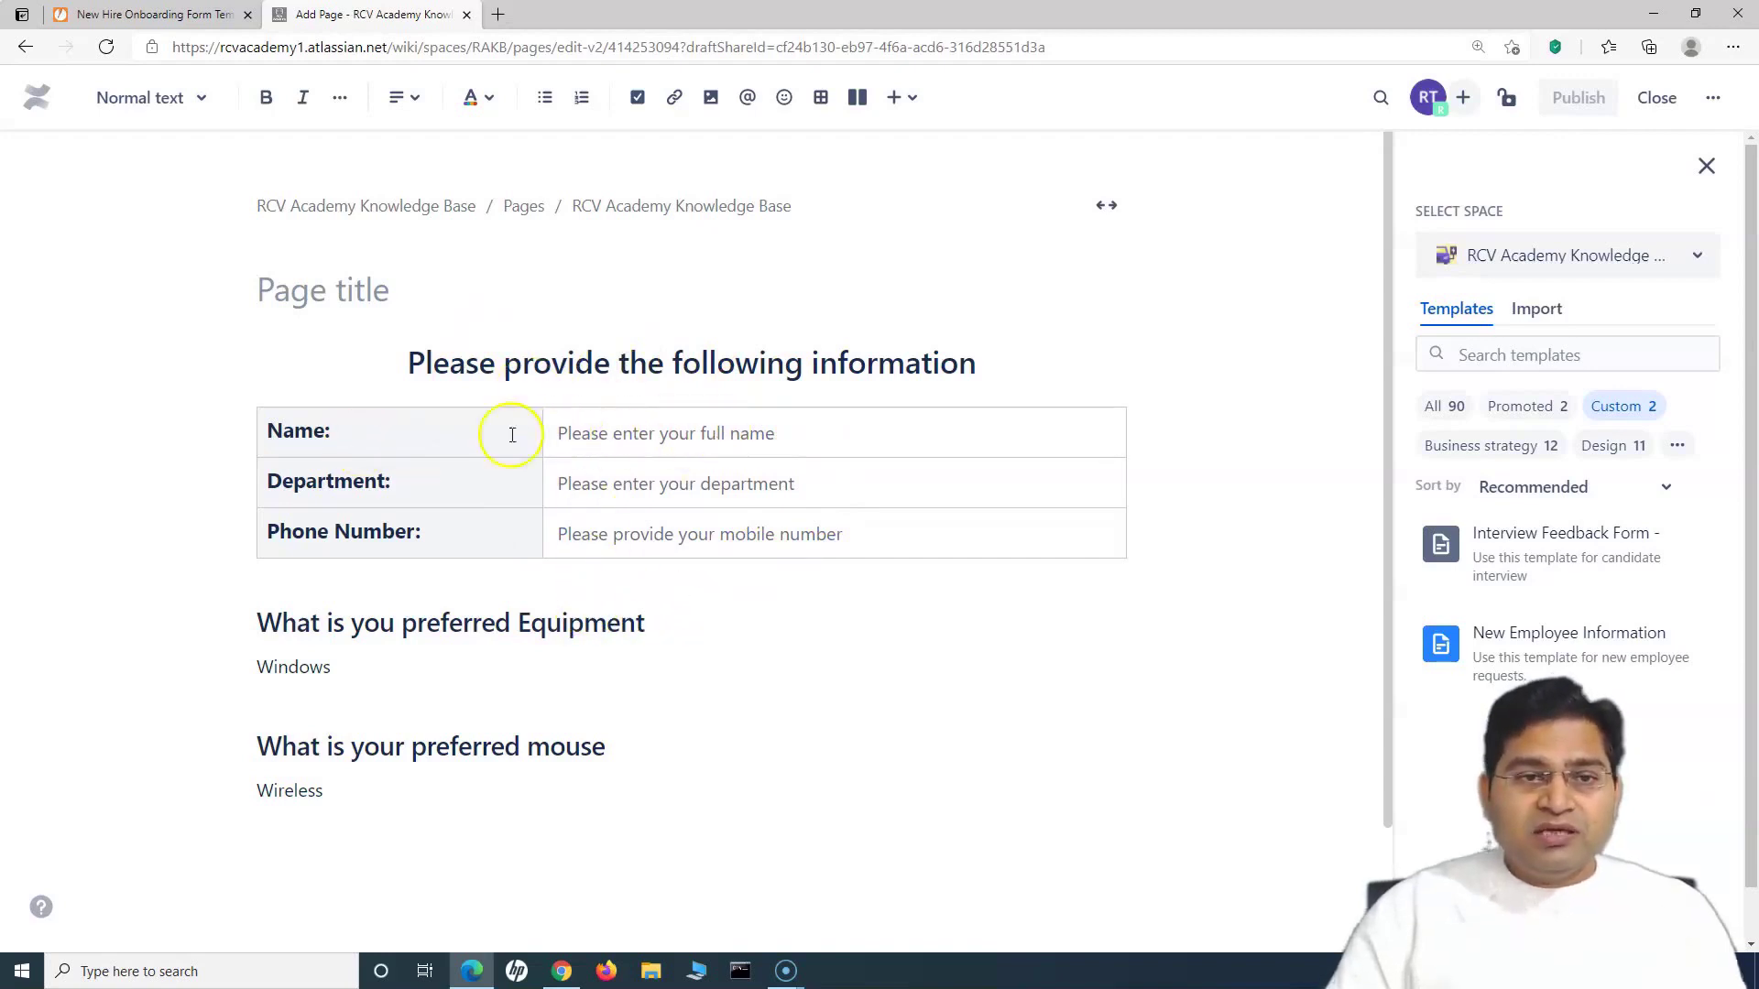
Step: Enter the employee's name, department IT and phone number in the page's information table
{"action": "left_click", "coordinate": [630, 433]}
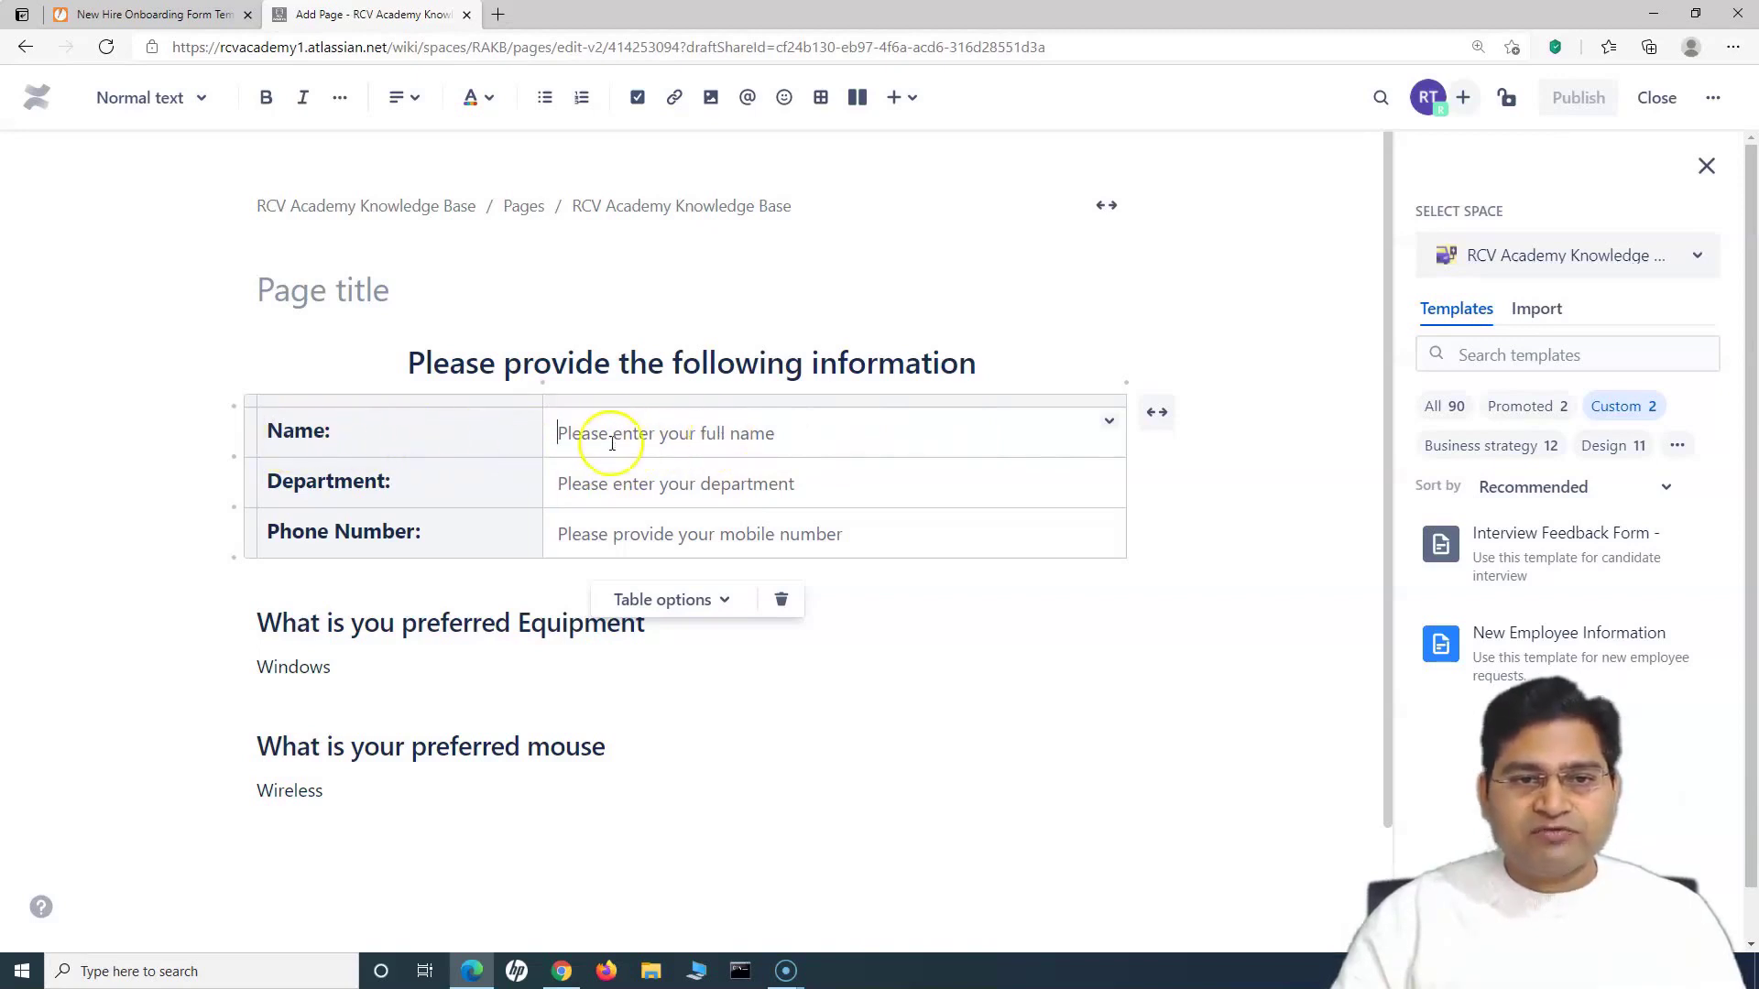
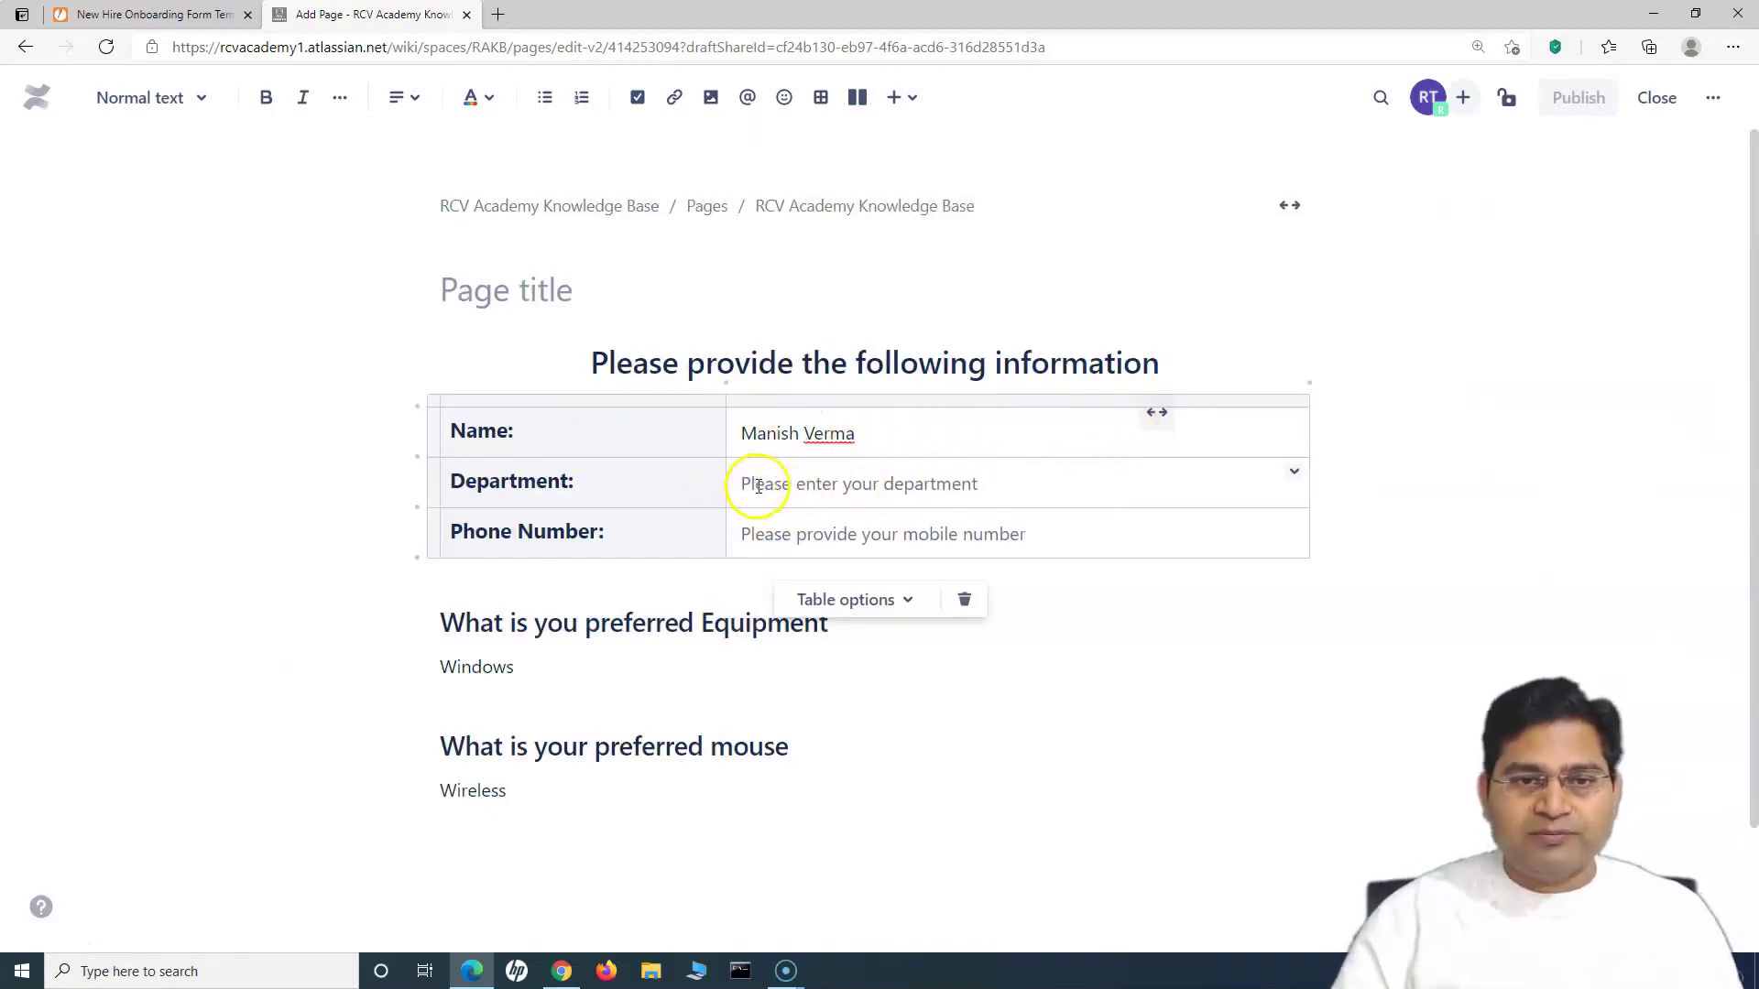
{"action": "type", "text": "IT"}
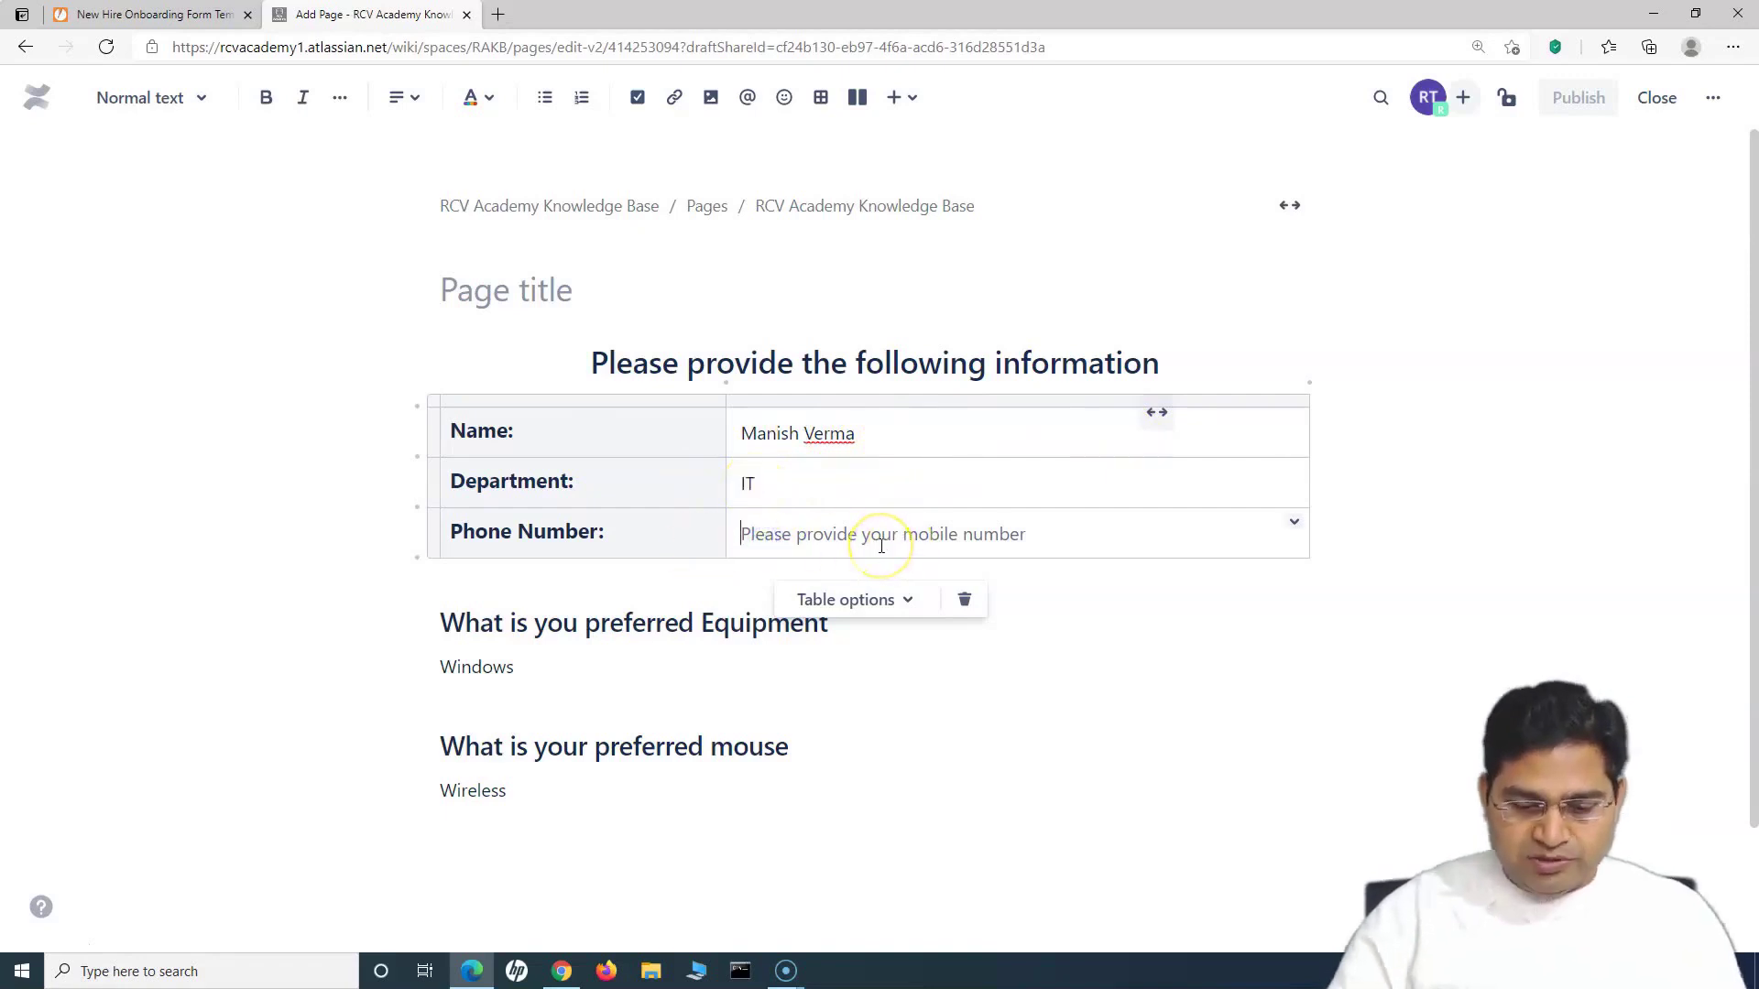
{"action": "type", "text": "040000000000000"}
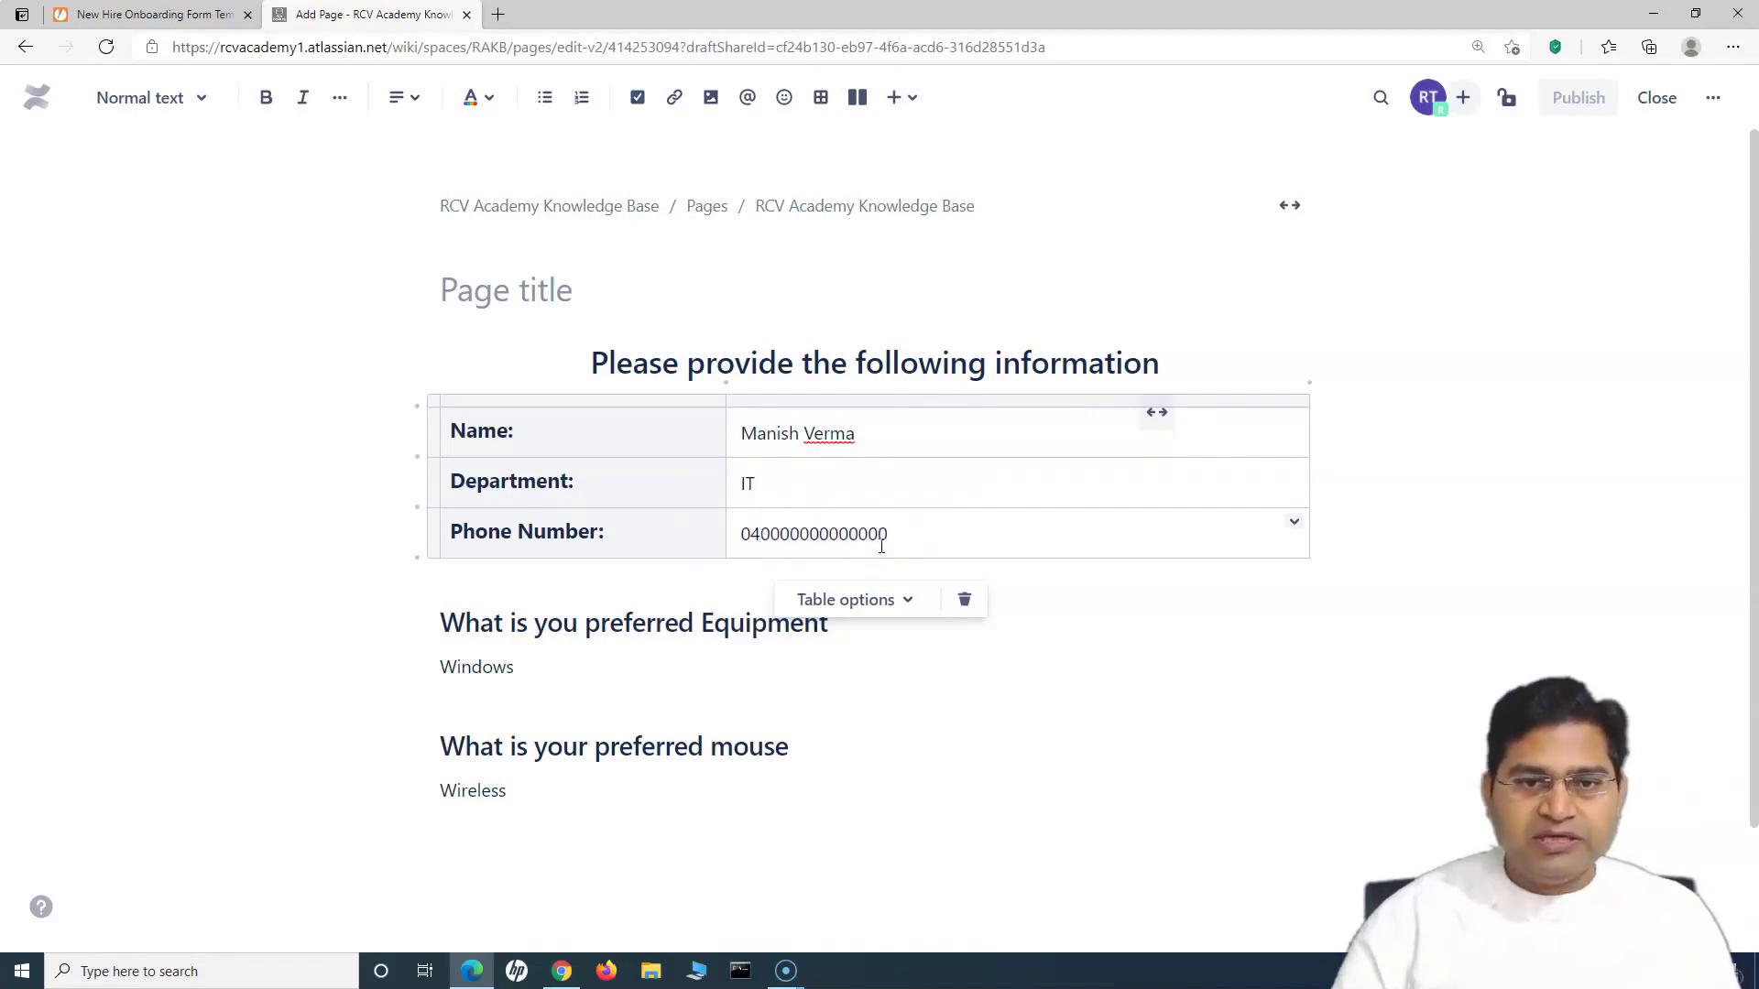
{"action": "left_click", "coordinate": [1154, 628]}
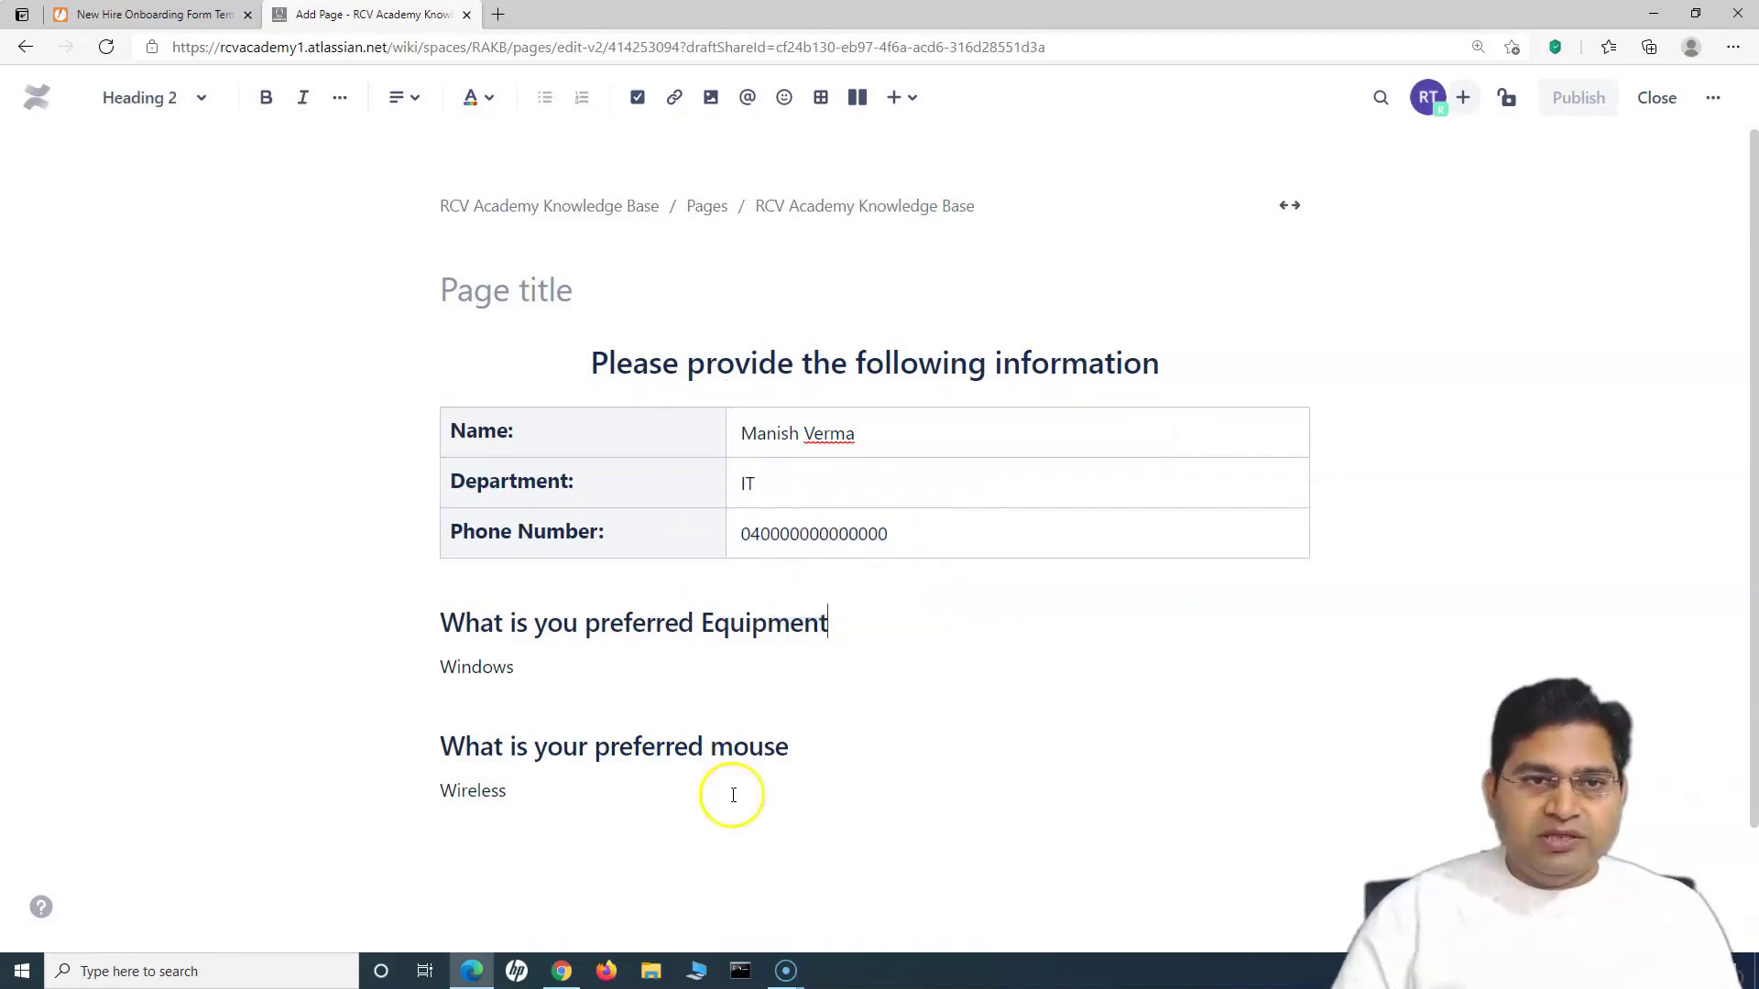
{"action": "left_click", "coordinate": [546, 291]}
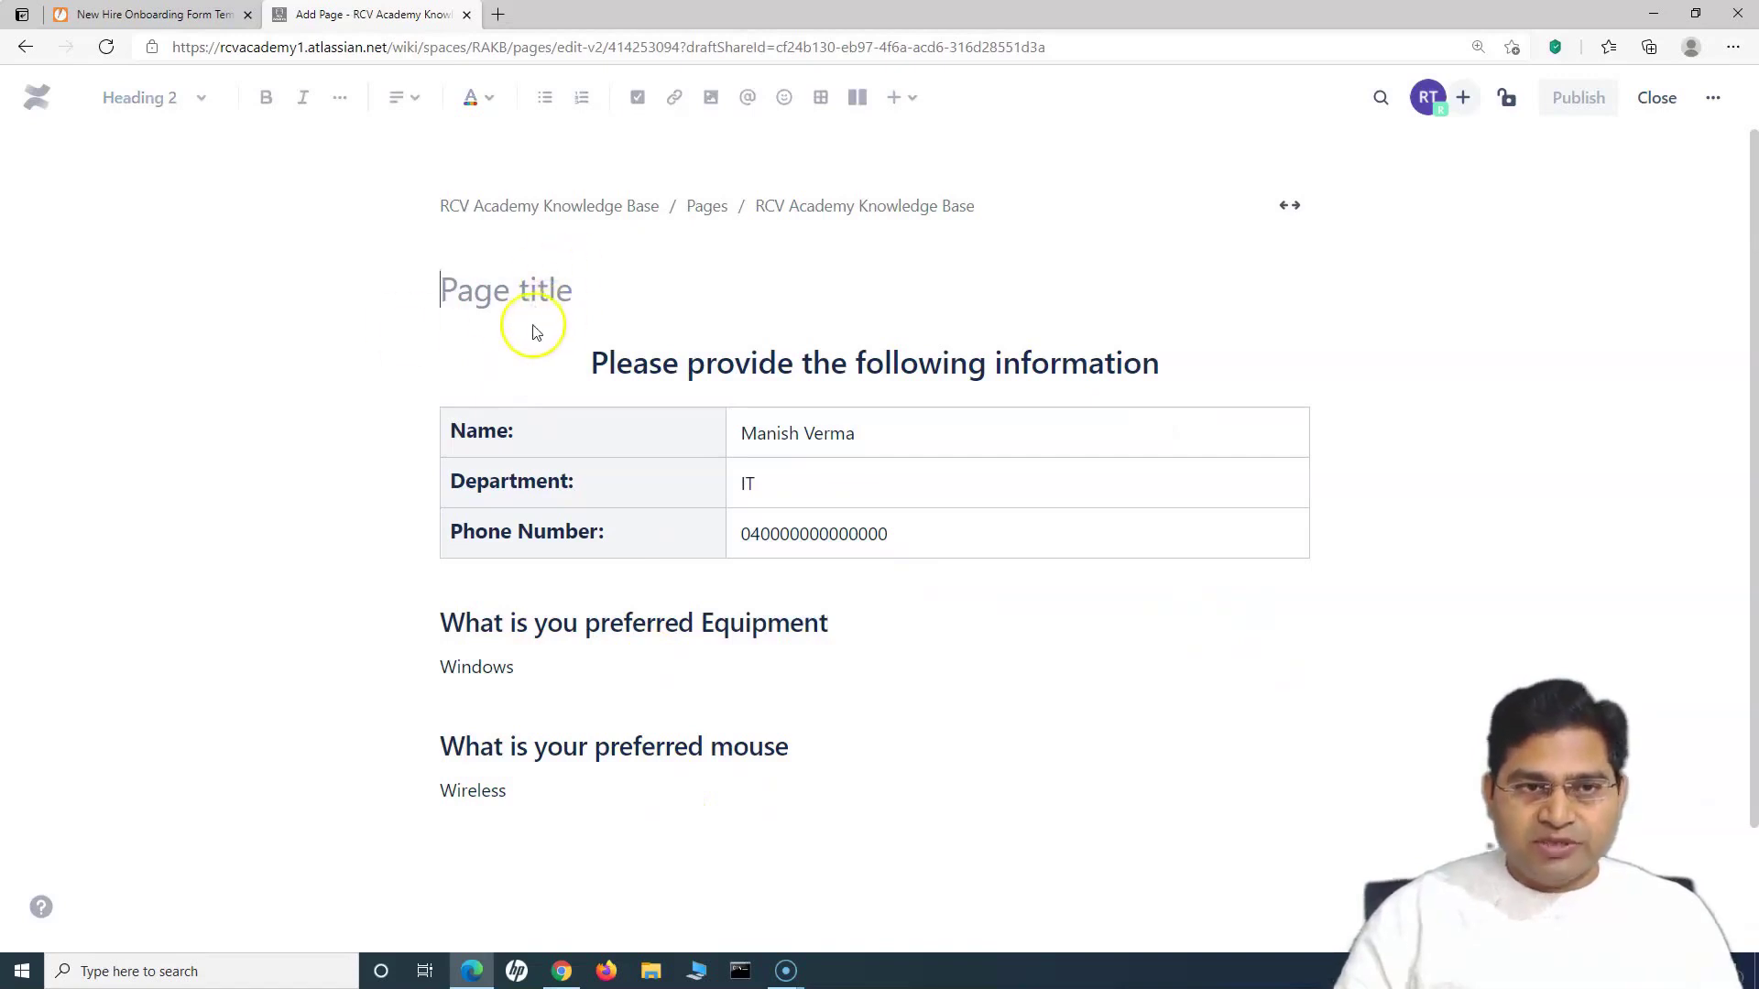
Step: Title the page with the employee's short name, 'EmpID' and their employee ID, then publish it
{"action": "left_click", "coordinate": [500, 287]}
{"action": "type", "text": "Mani"}
{"action": "key", "text": "BackSpace"}
{"action": "key", "text": "BackSpace"}
{"action": "key", "text": "BackSpace"}
{"action": "key", "text": "BackSpace"}
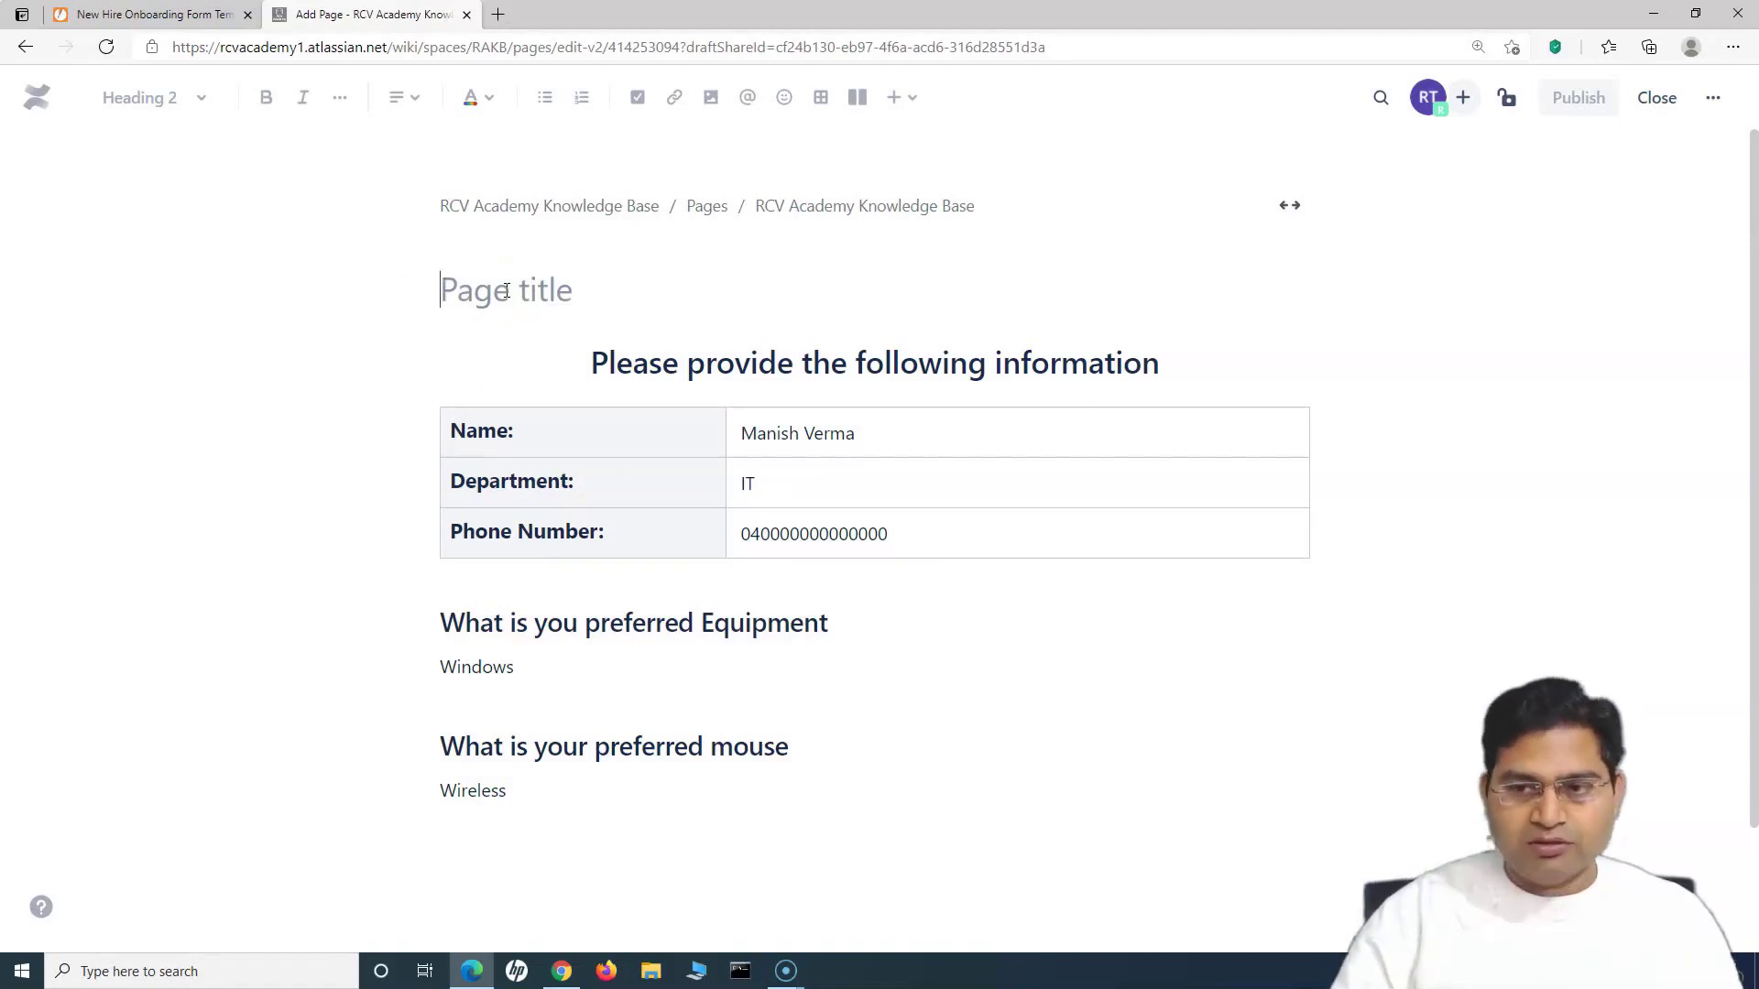
{"action": "type", "text": "Man"}
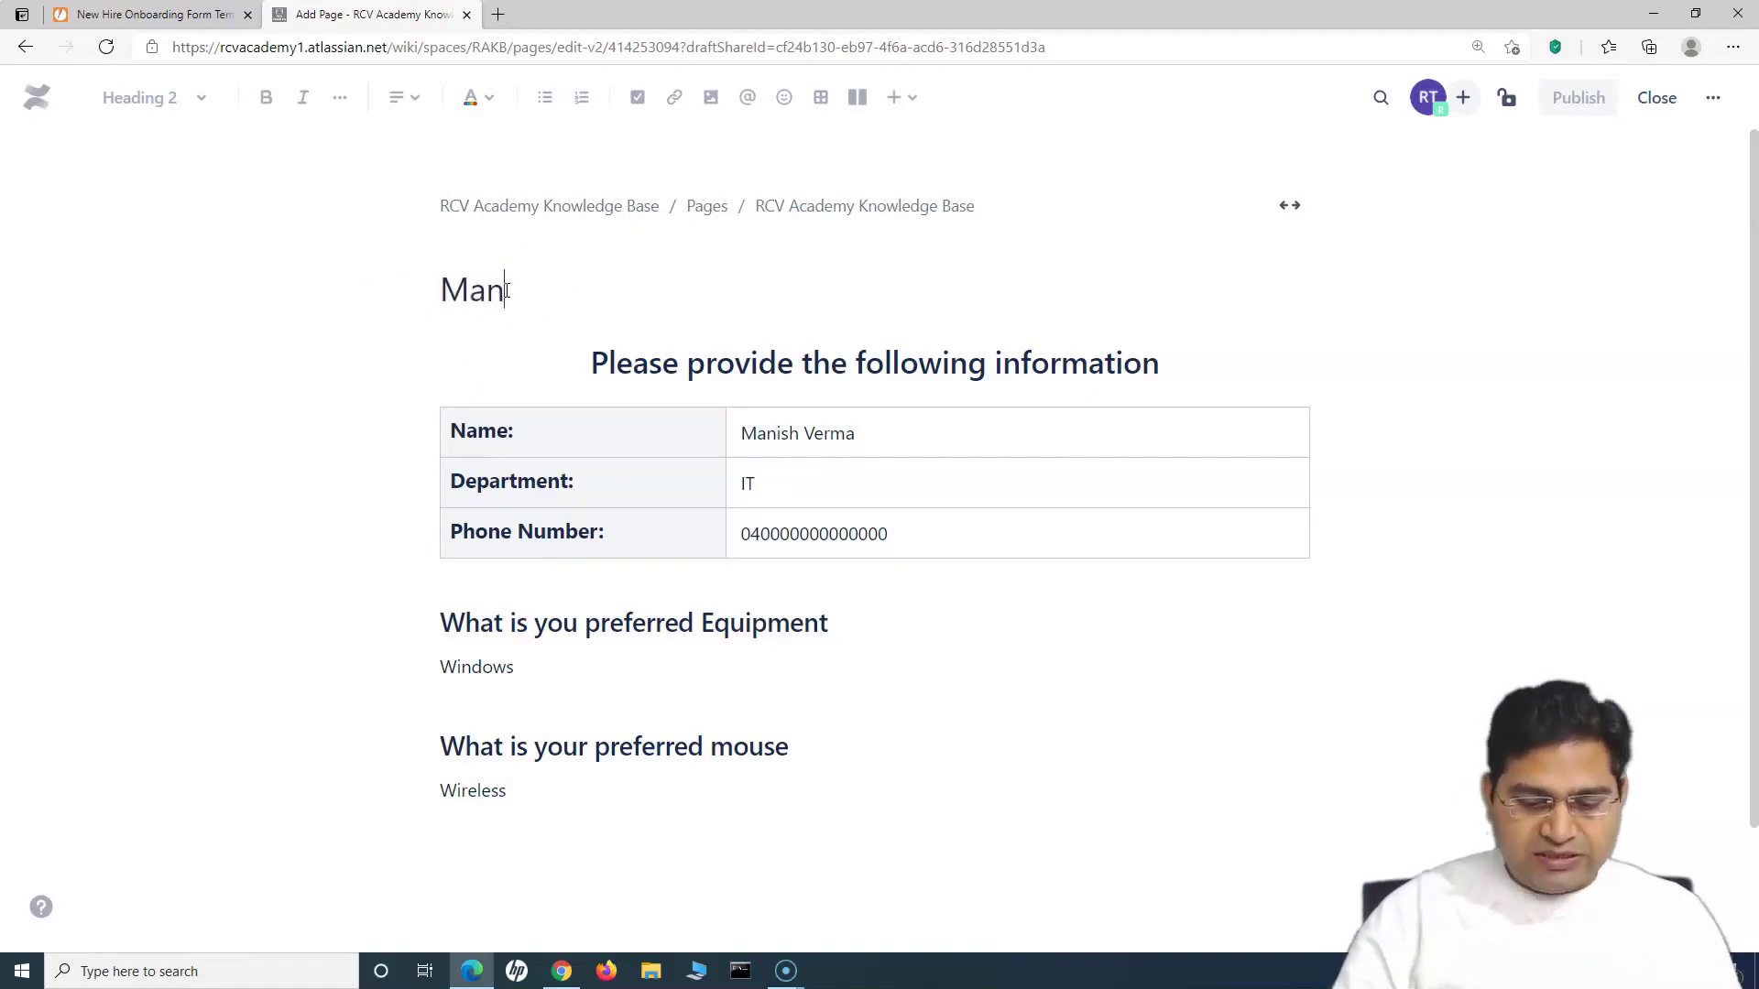
{"action": "type", "text": "ishV - EmpID"}
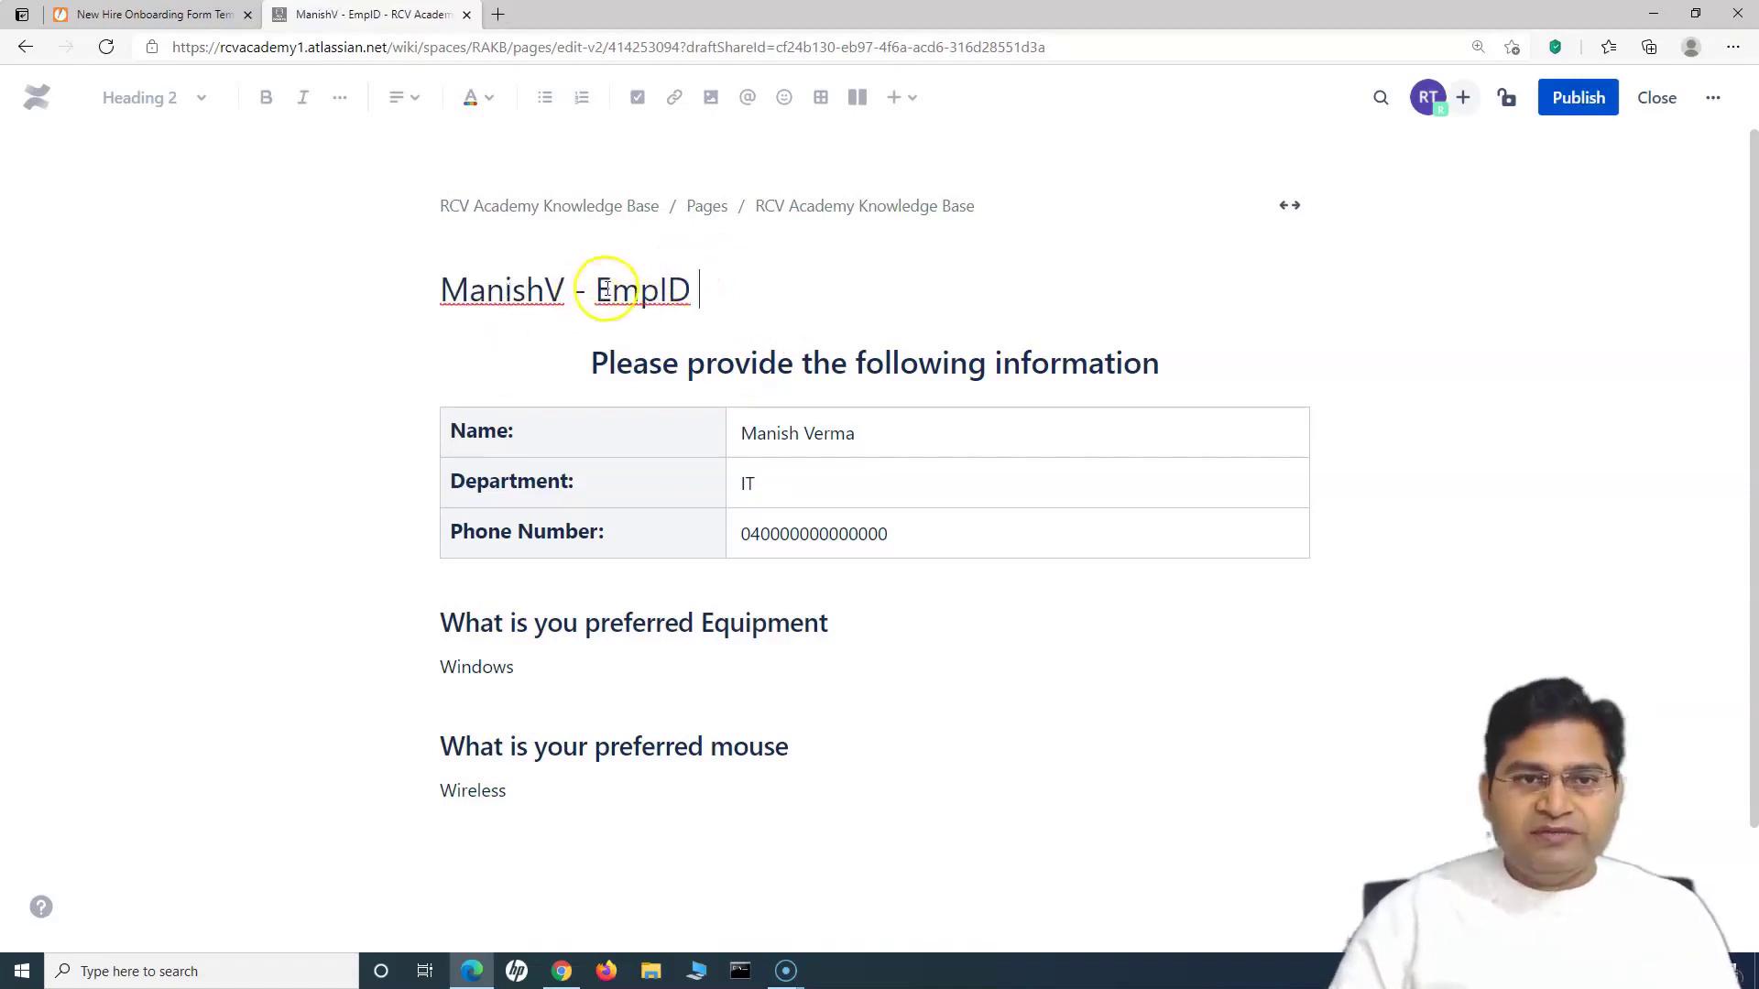
{"action": "left_click_drag", "start_coordinate": [443, 291], "coordinate": [734, 277]}
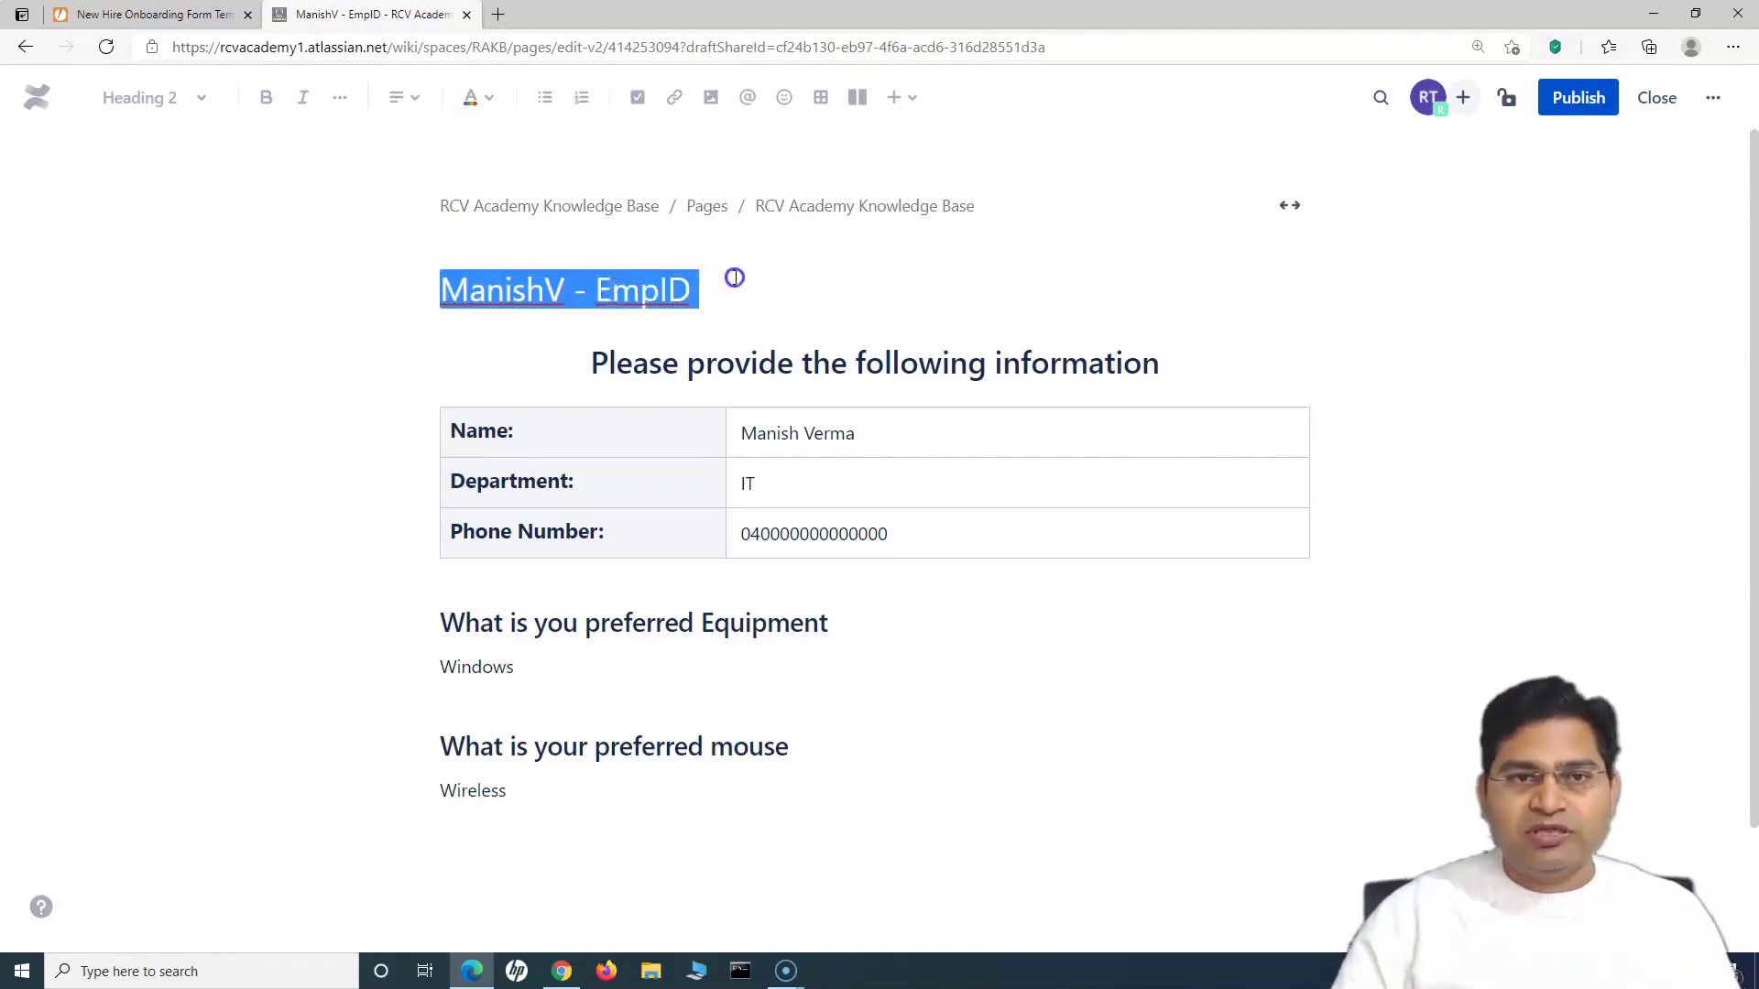
{"action": "left_click", "coordinate": [735, 278]}
{"action": "left_click_drag", "start_coordinate": [440, 293], "coordinate": [731, 273]}
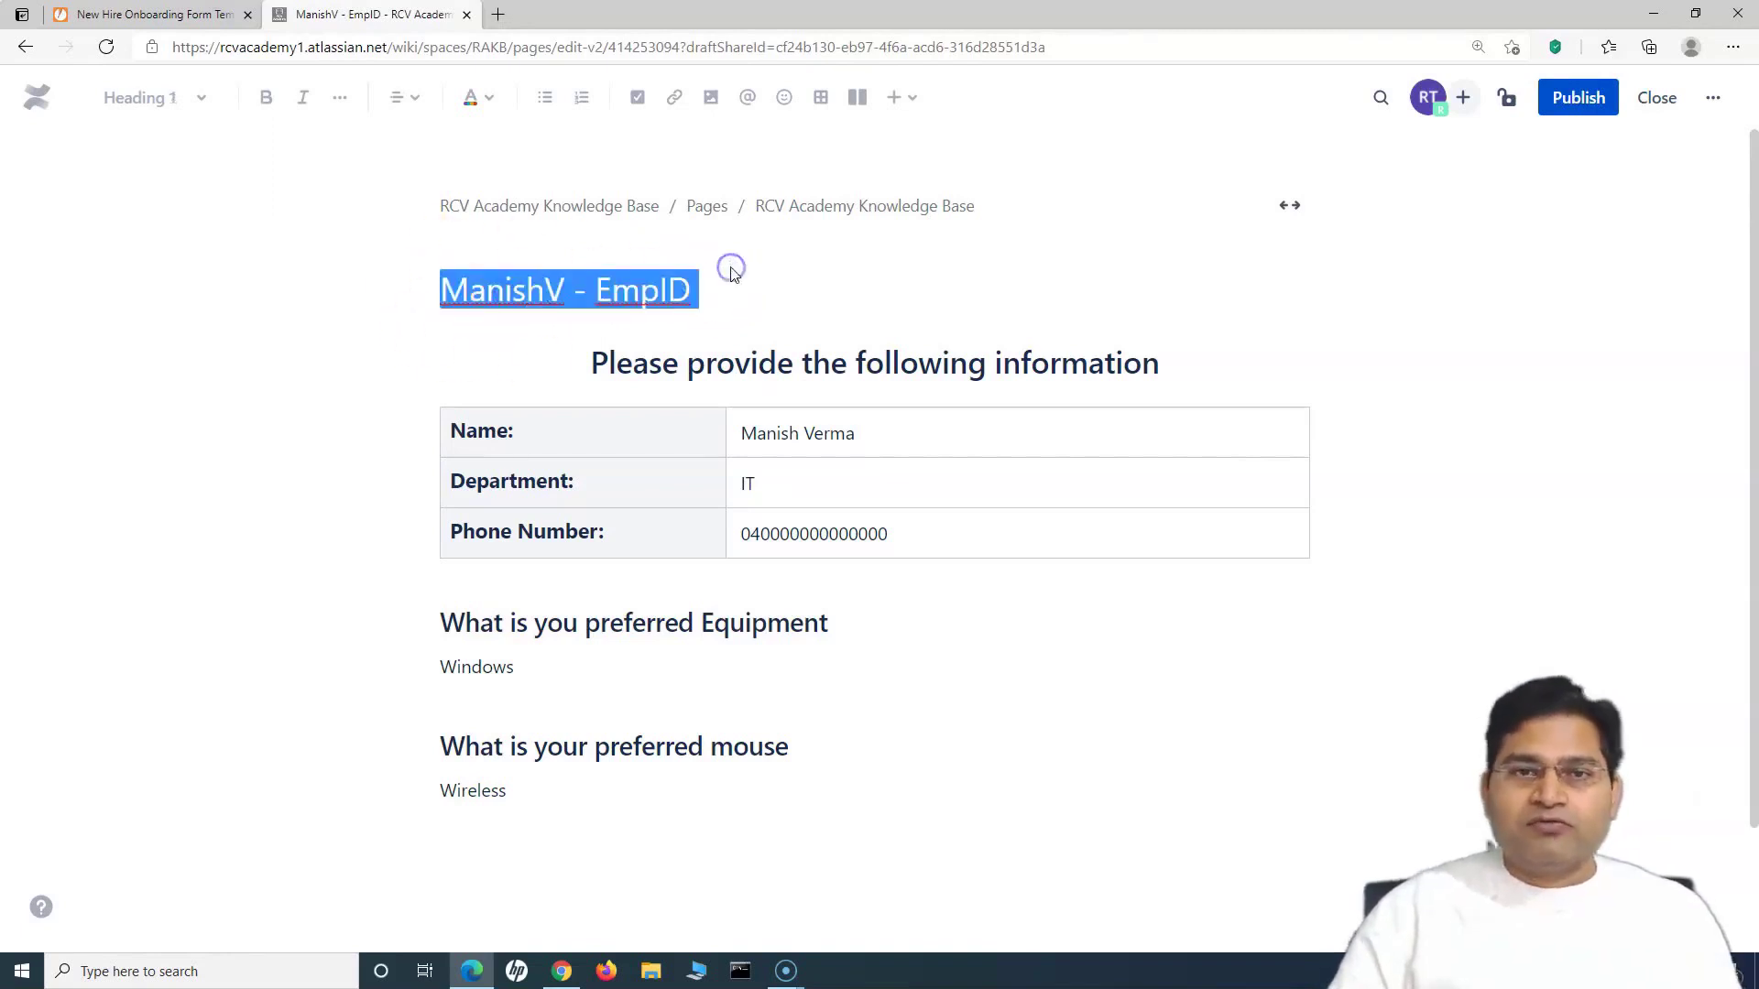
{"action": "left_click", "coordinate": [589, 315]}
{"action": "left_click", "coordinate": [723, 286]}
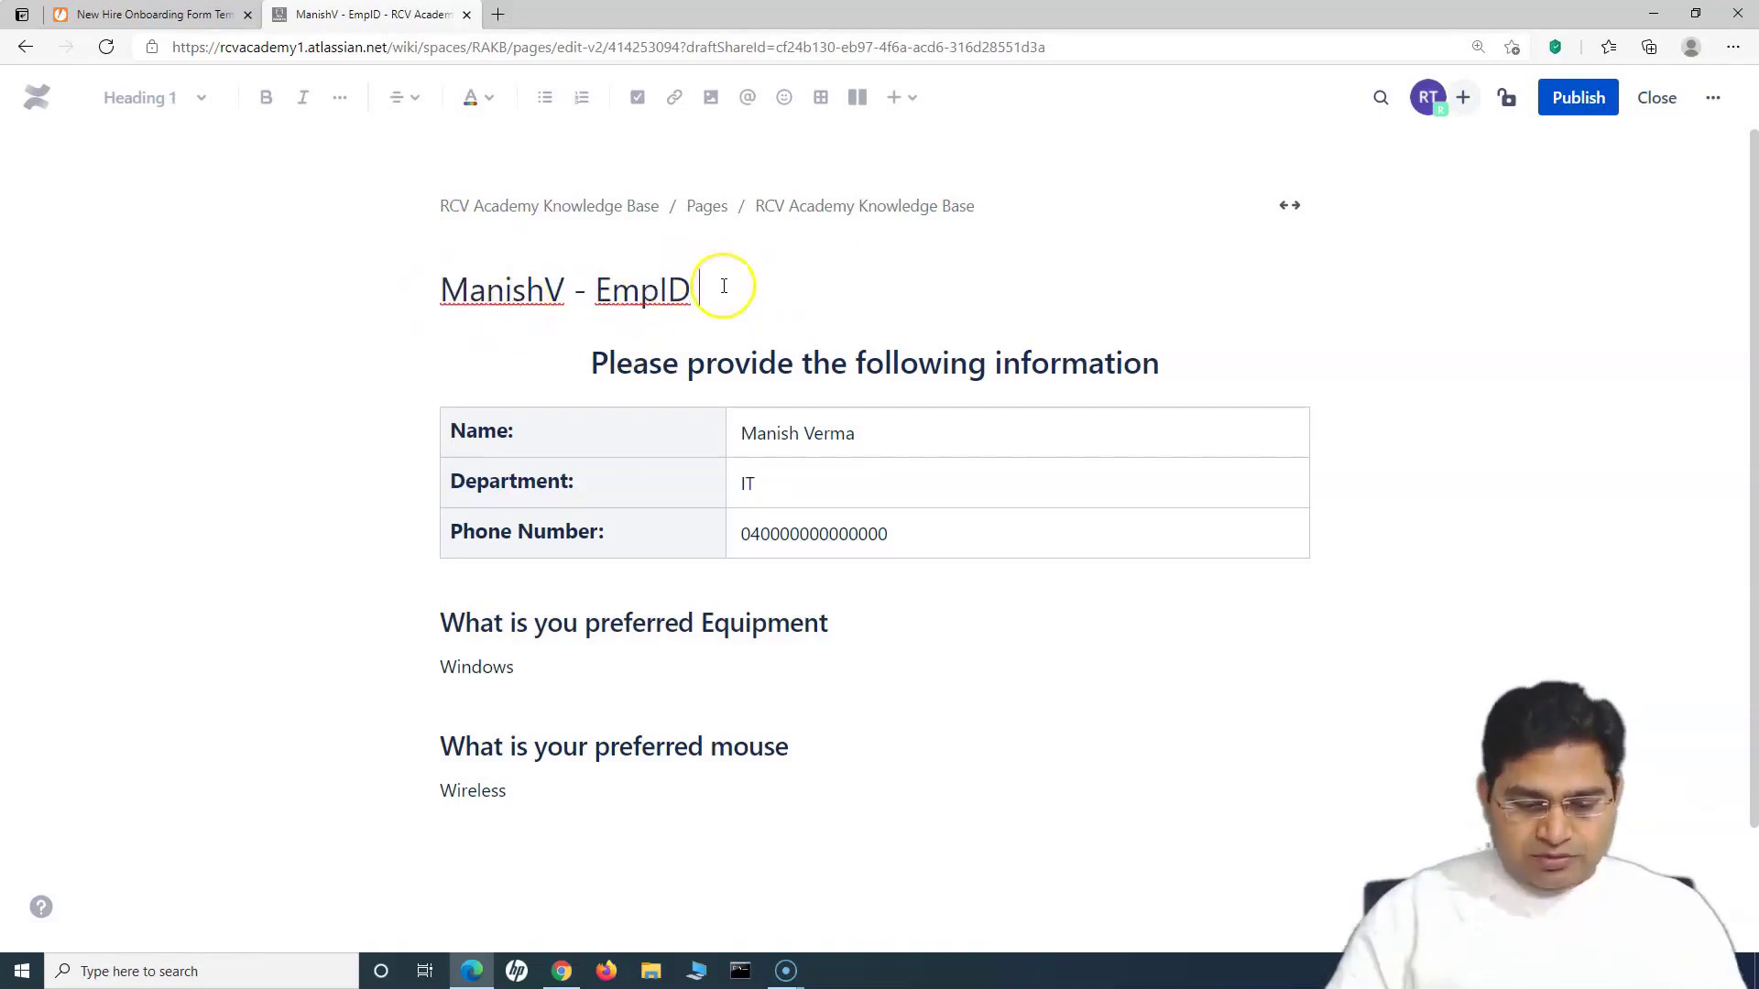
{"action": "type", "text": "456456456"}
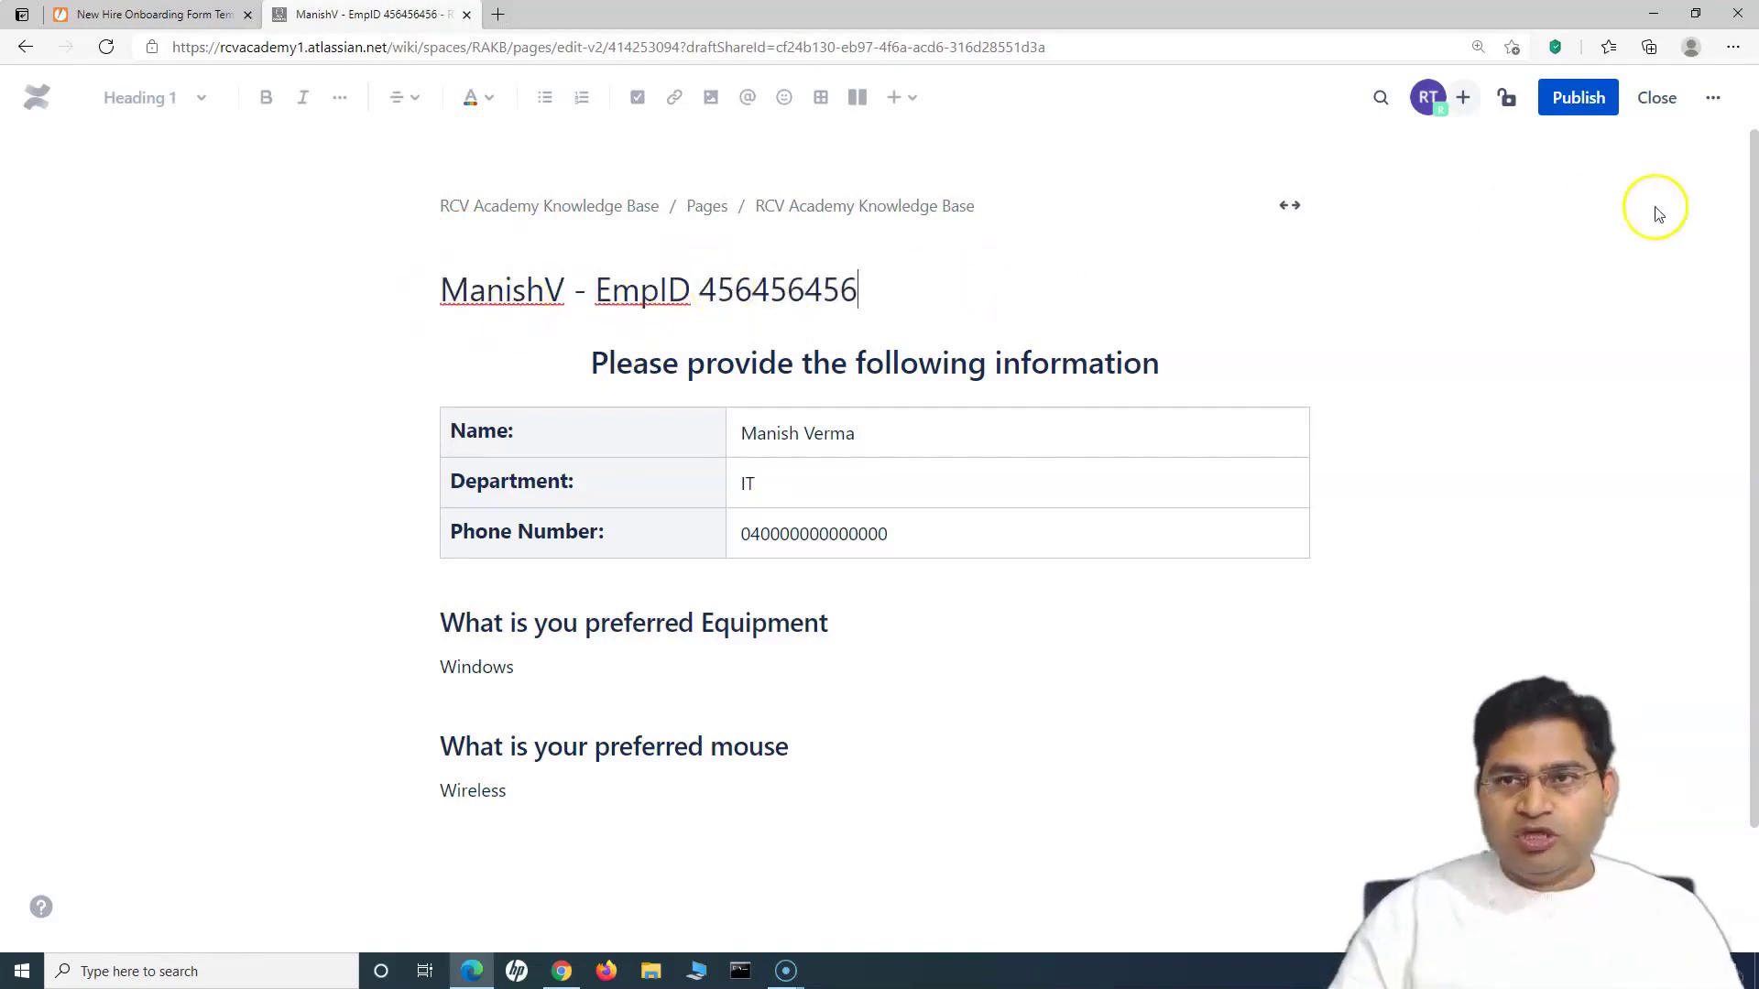
{"action": "left_click", "coordinate": [1580, 96]}
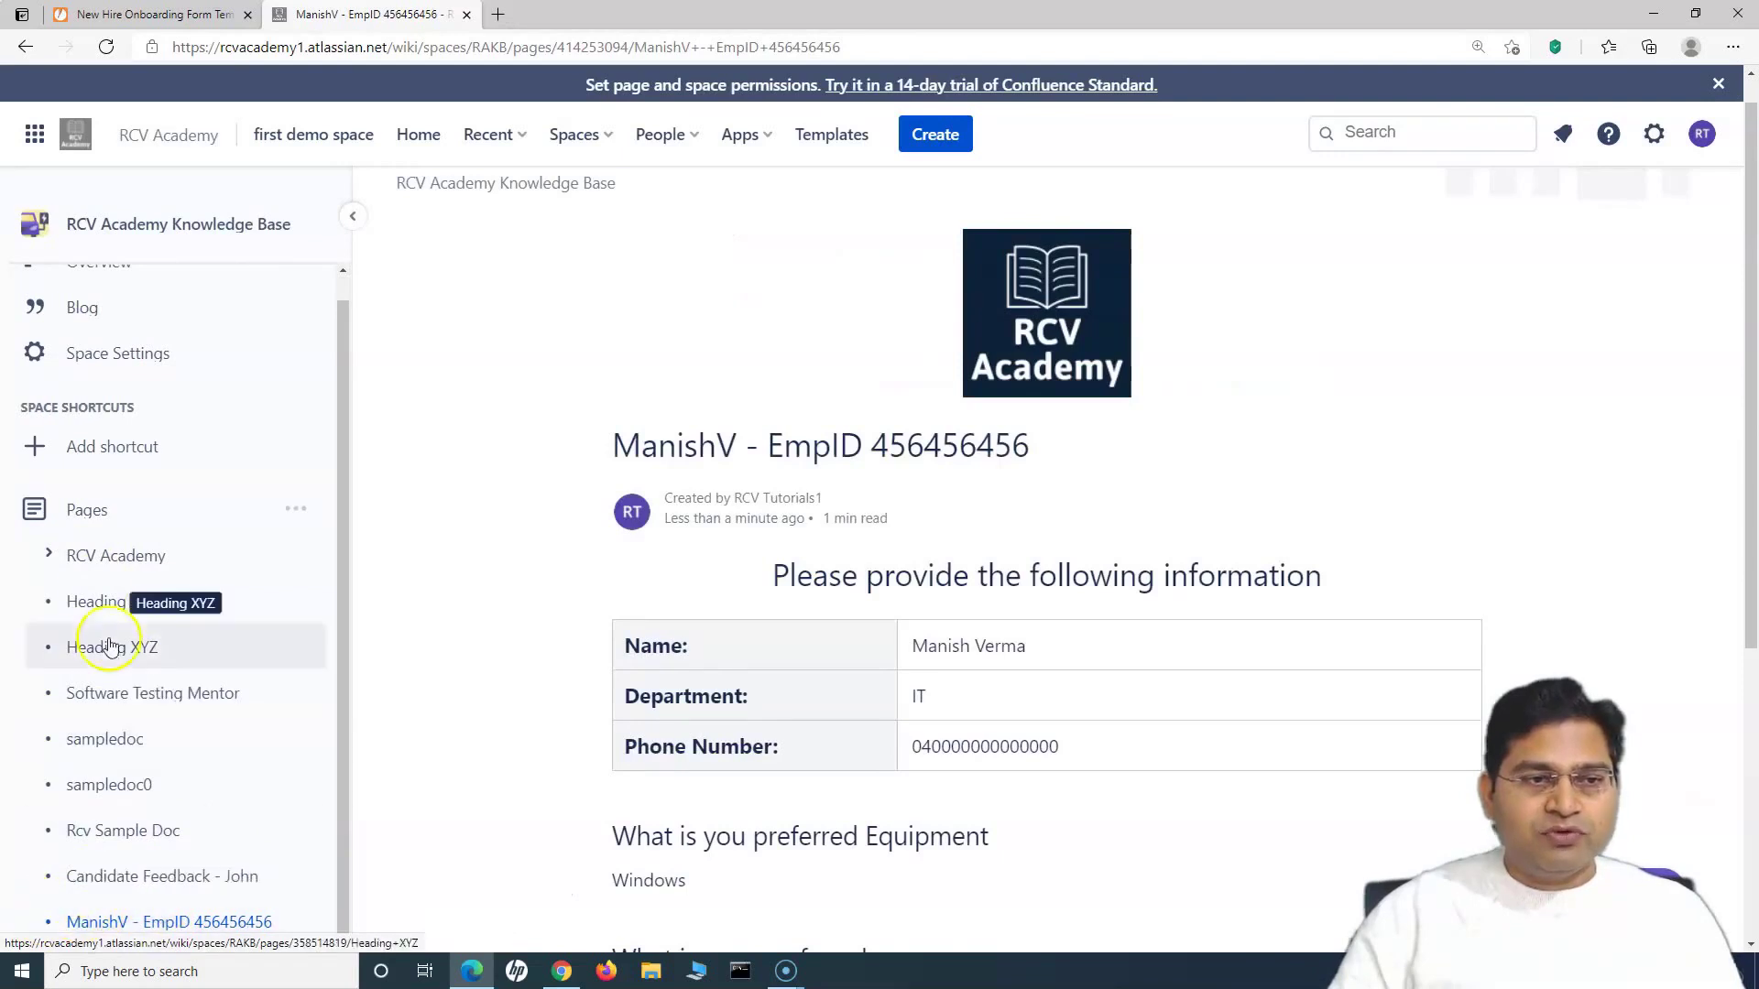
{"action": "left_click", "coordinate": [50, 556]}
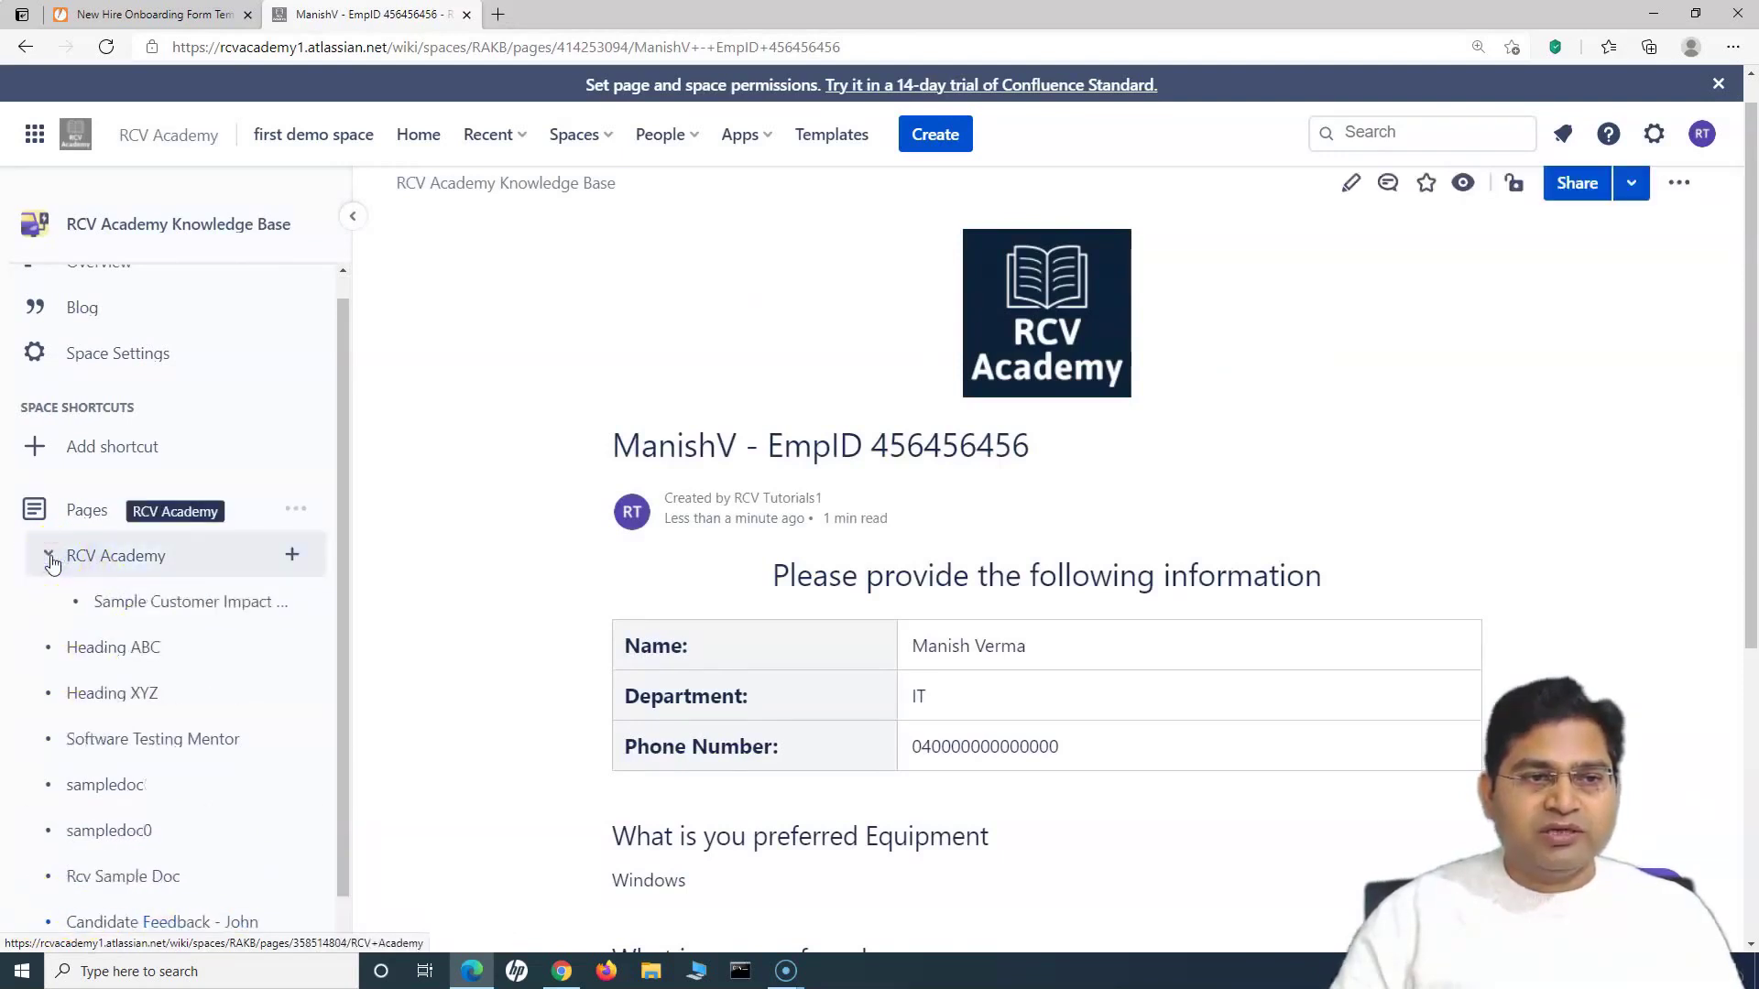
{"action": "left_click", "coordinate": [50, 561]}
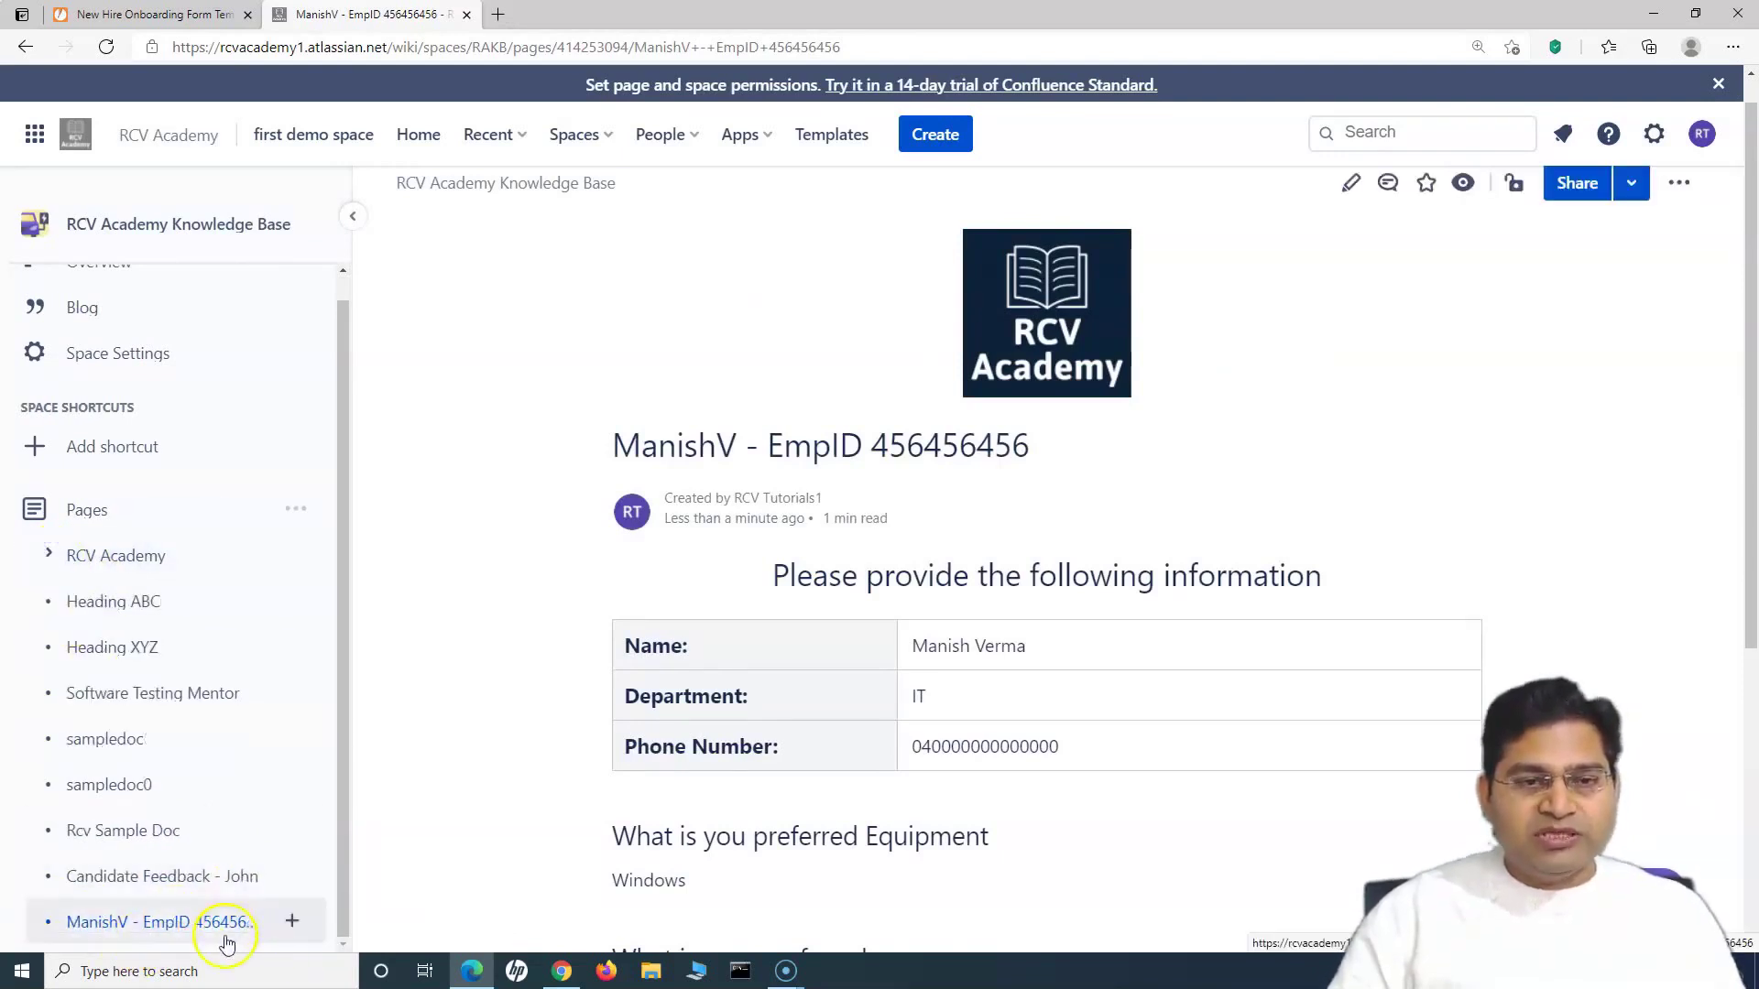
{"action": "scroll", "coordinate": [800, 806], "scroll_direction": "down", "scroll_amount": 1}
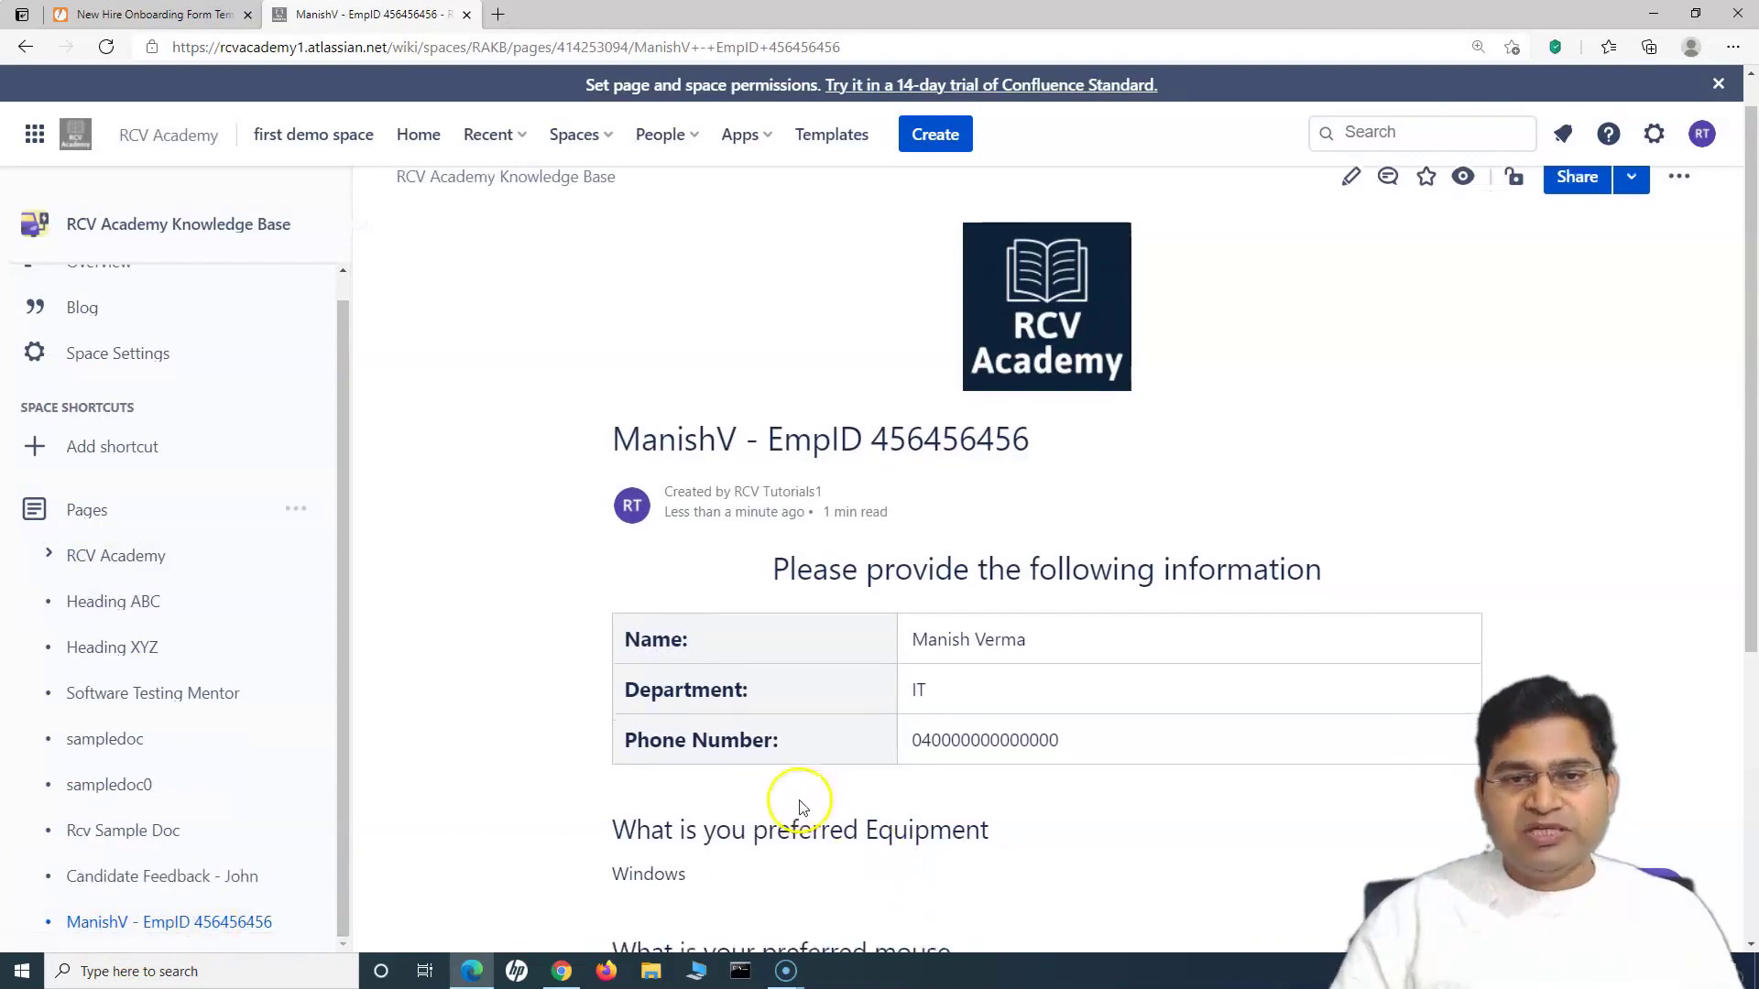
{"action": "scroll", "coordinate": [799, 806], "scroll_direction": "down", "scroll_amount": 3}
{"action": "left_click_drag", "start_coordinate": [916, 379], "coordinate": [1053, 372]}
{"action": "left_click", "coordinate": [989, 479]}
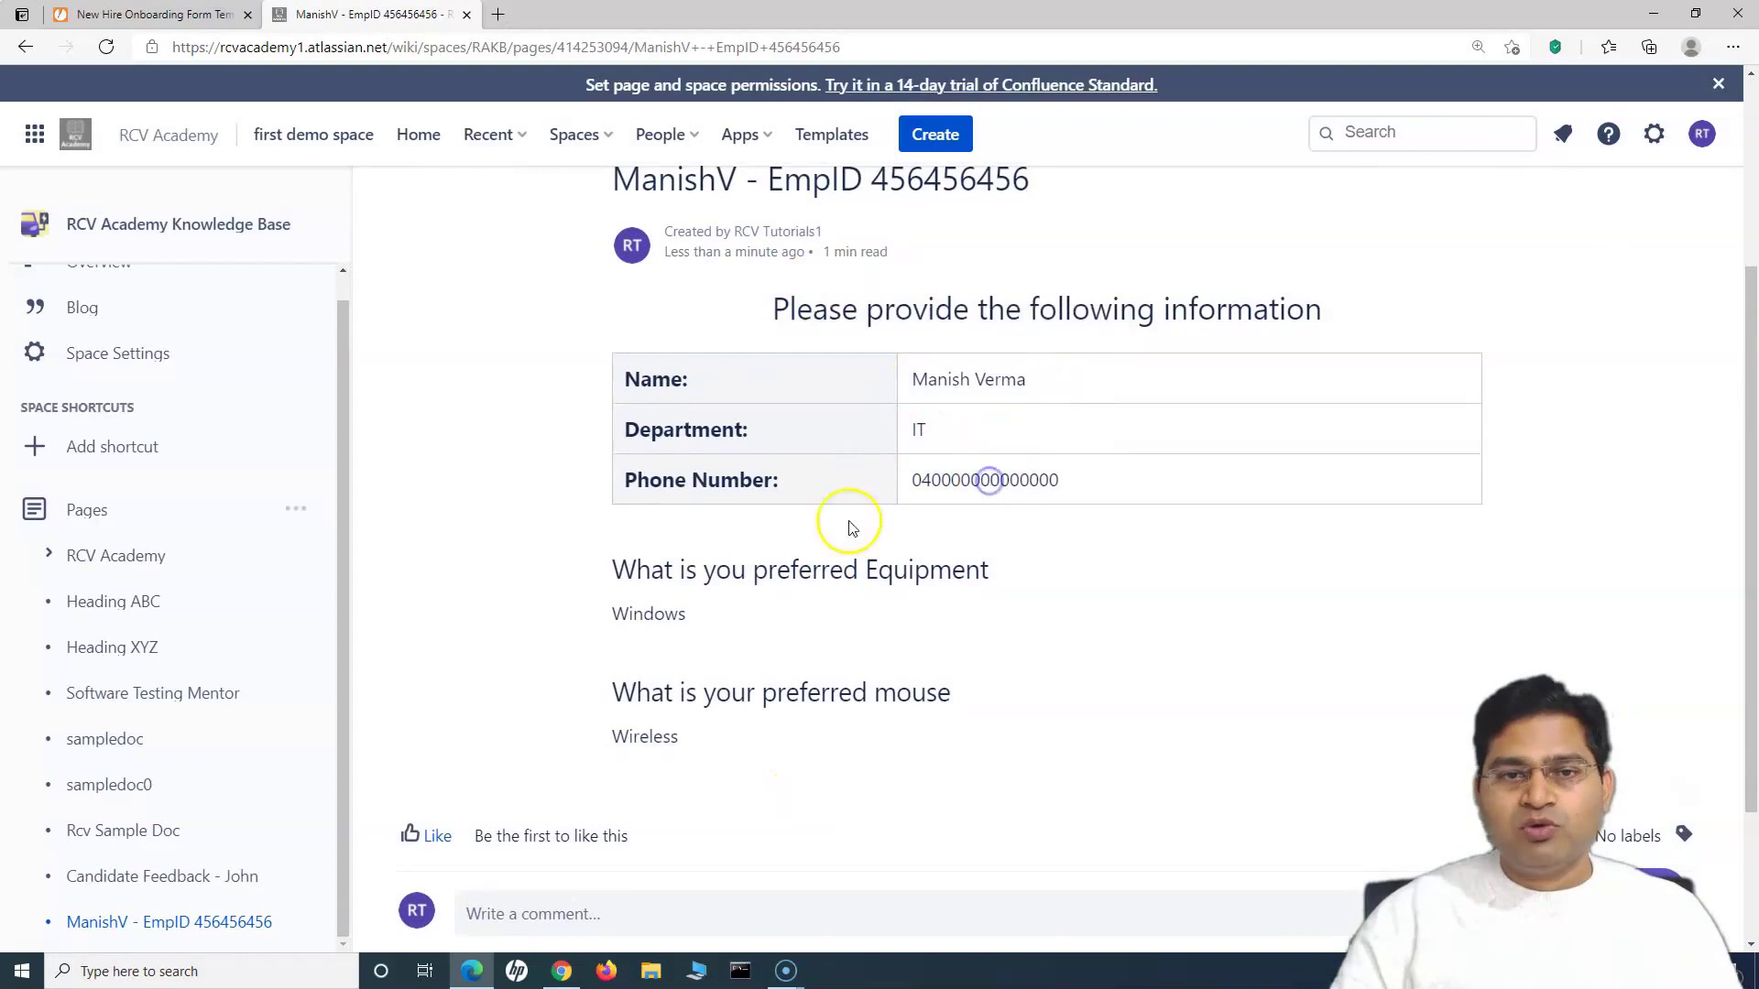
{"action": "left_click_drag", "start_coordinate": [610, 612], "coordinate": [699, 731]}
{"action": "left_click", "coordinate": [806, 738]}
{"action": "scroll", "coordinate": [809, 742], "scroll_direction": "up", "scroll_amount": 1}
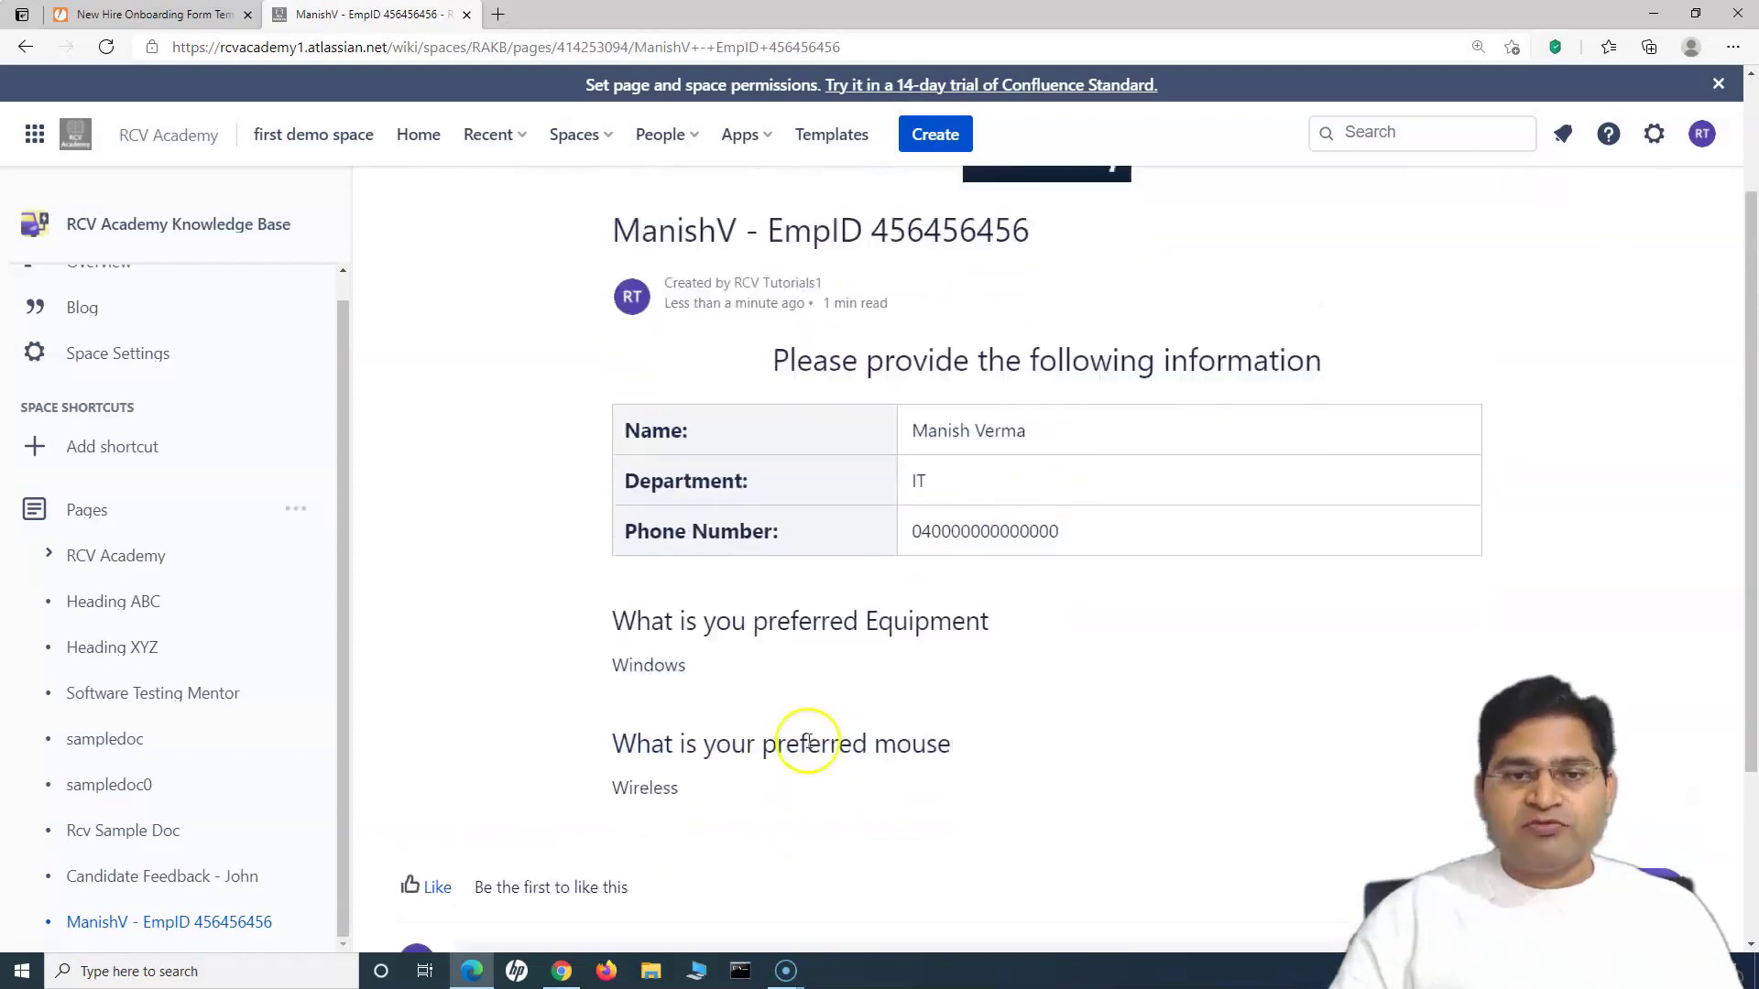
{"action": "scroll", "coordinate": [1005, 800], "scroll_direction": "up", "scroll_amount": 3}
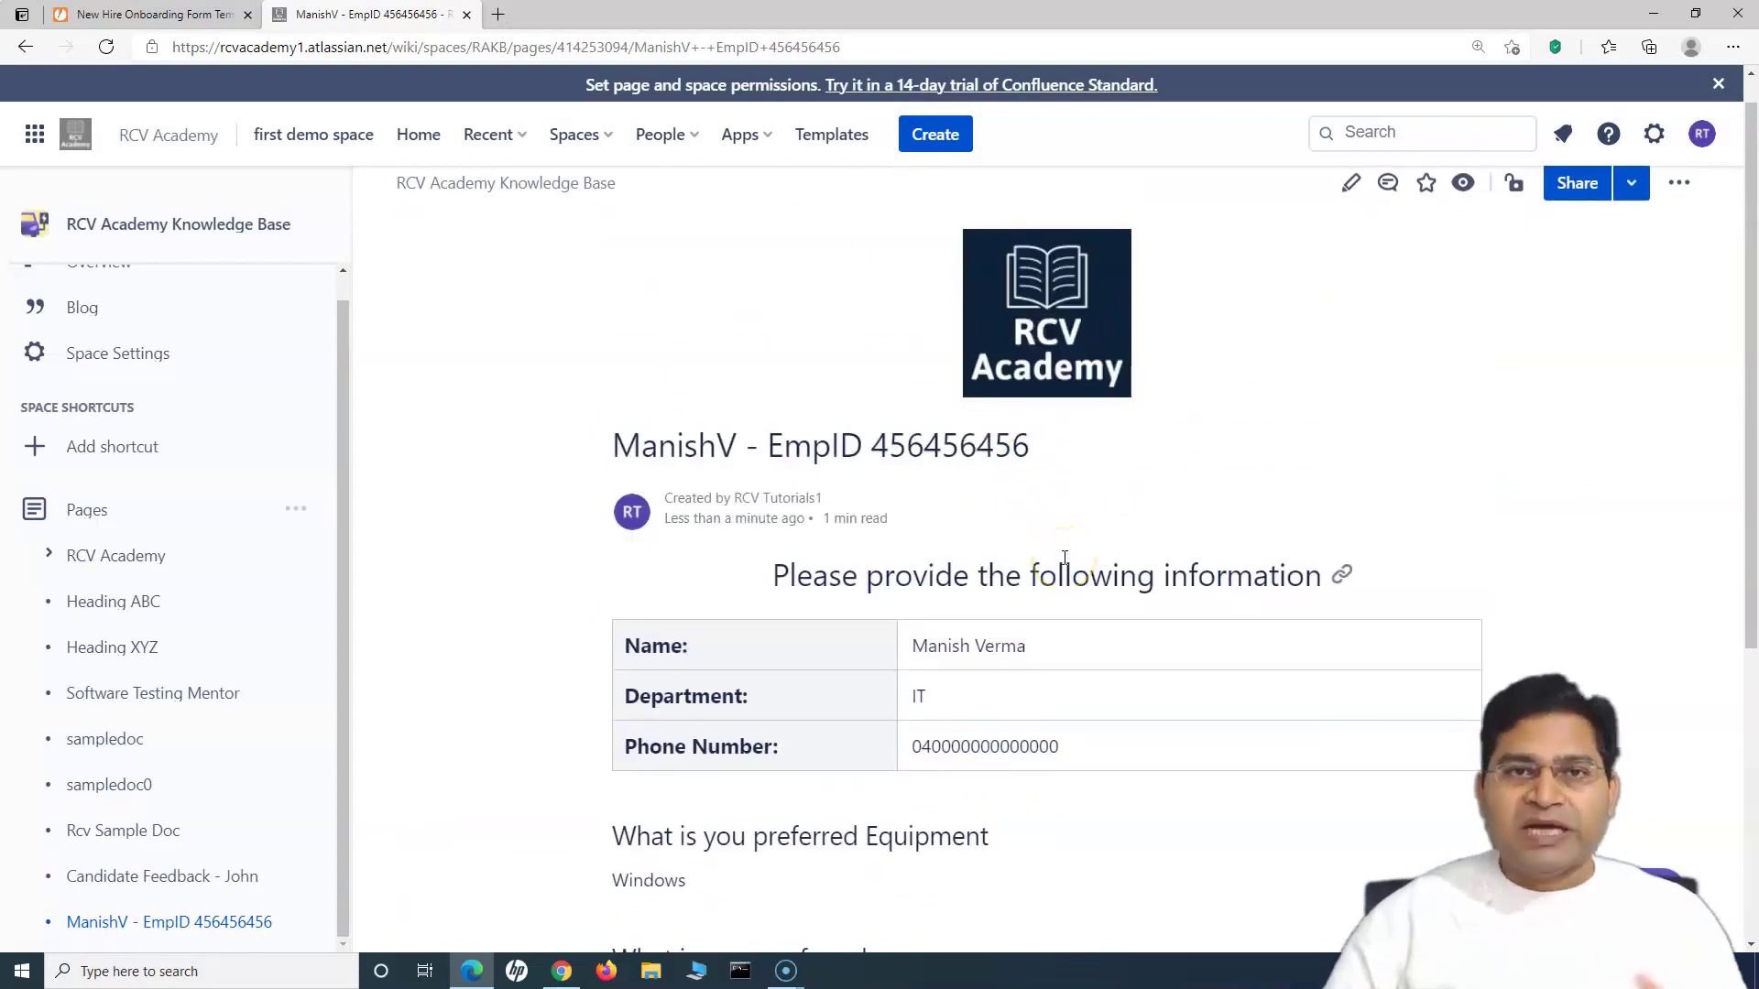
{"action": "scroll", "coordinate": [1058, 609], "scroll_direction": "down", "scroll_amount": 3}
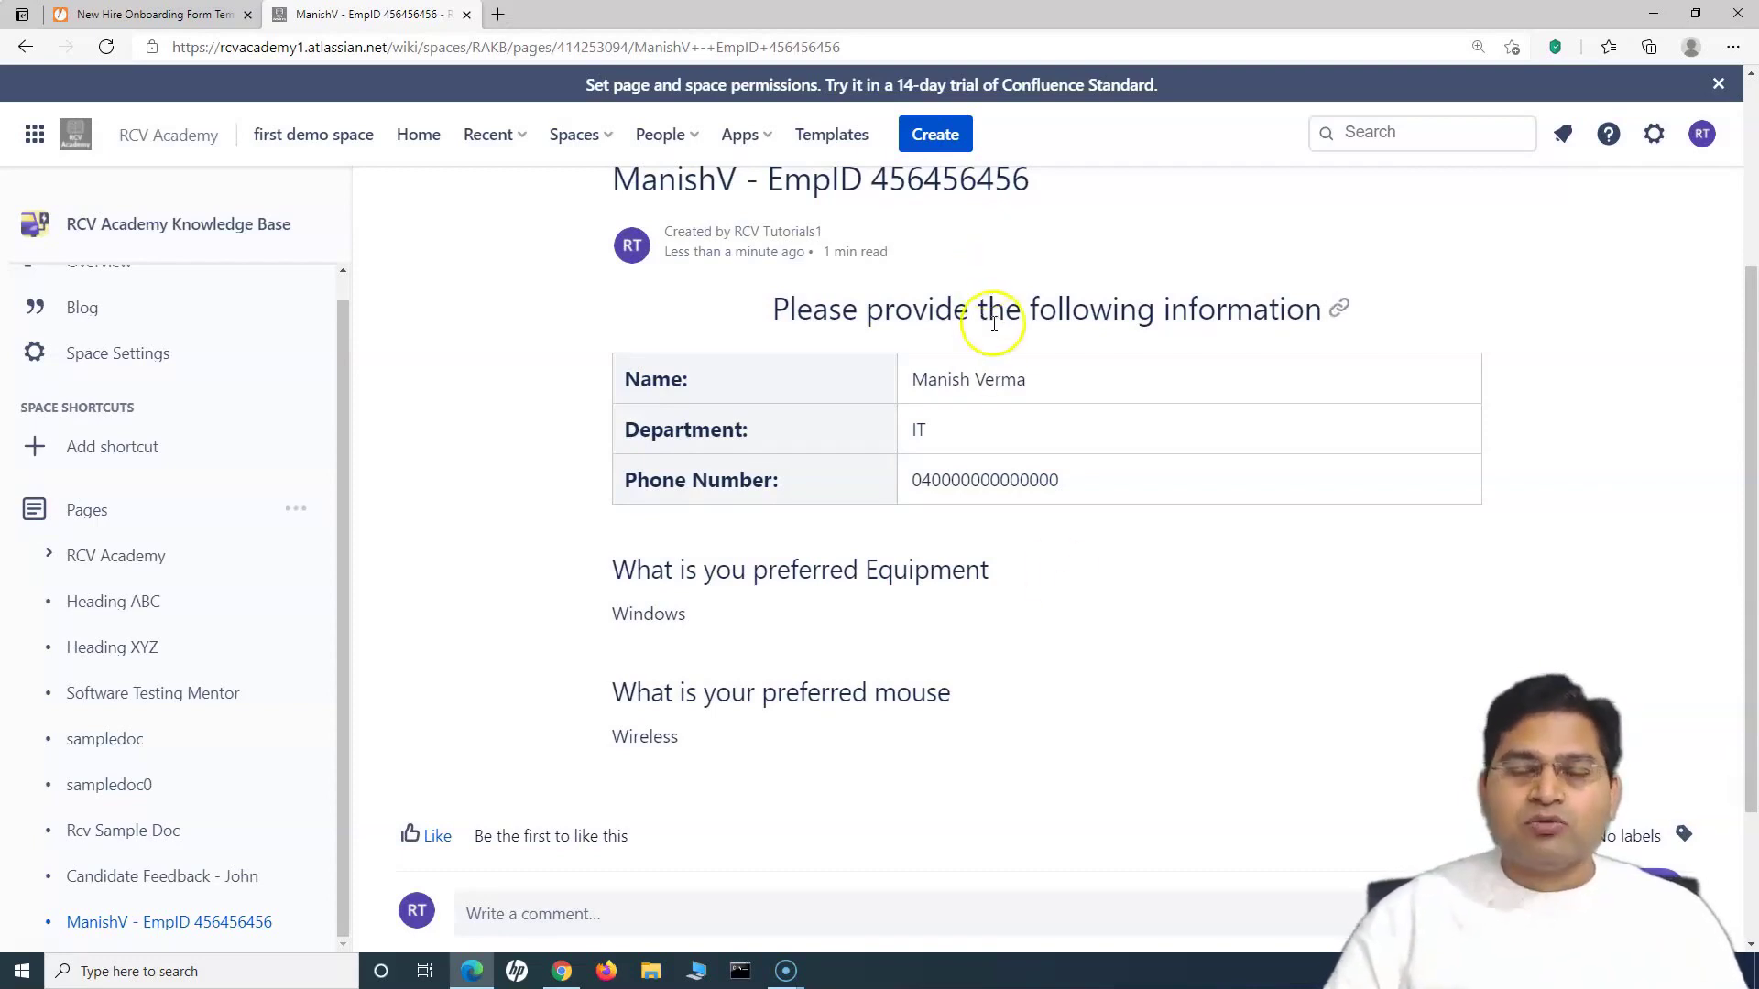
{"action": "scroll", "coordinate": [1001, 565], "scroll_direction": "up", "scroll_amount": 1}
{"action": "scroll", "coordinate": [999, 586], "scroll_direction": "down", "scroll_amount": 2}
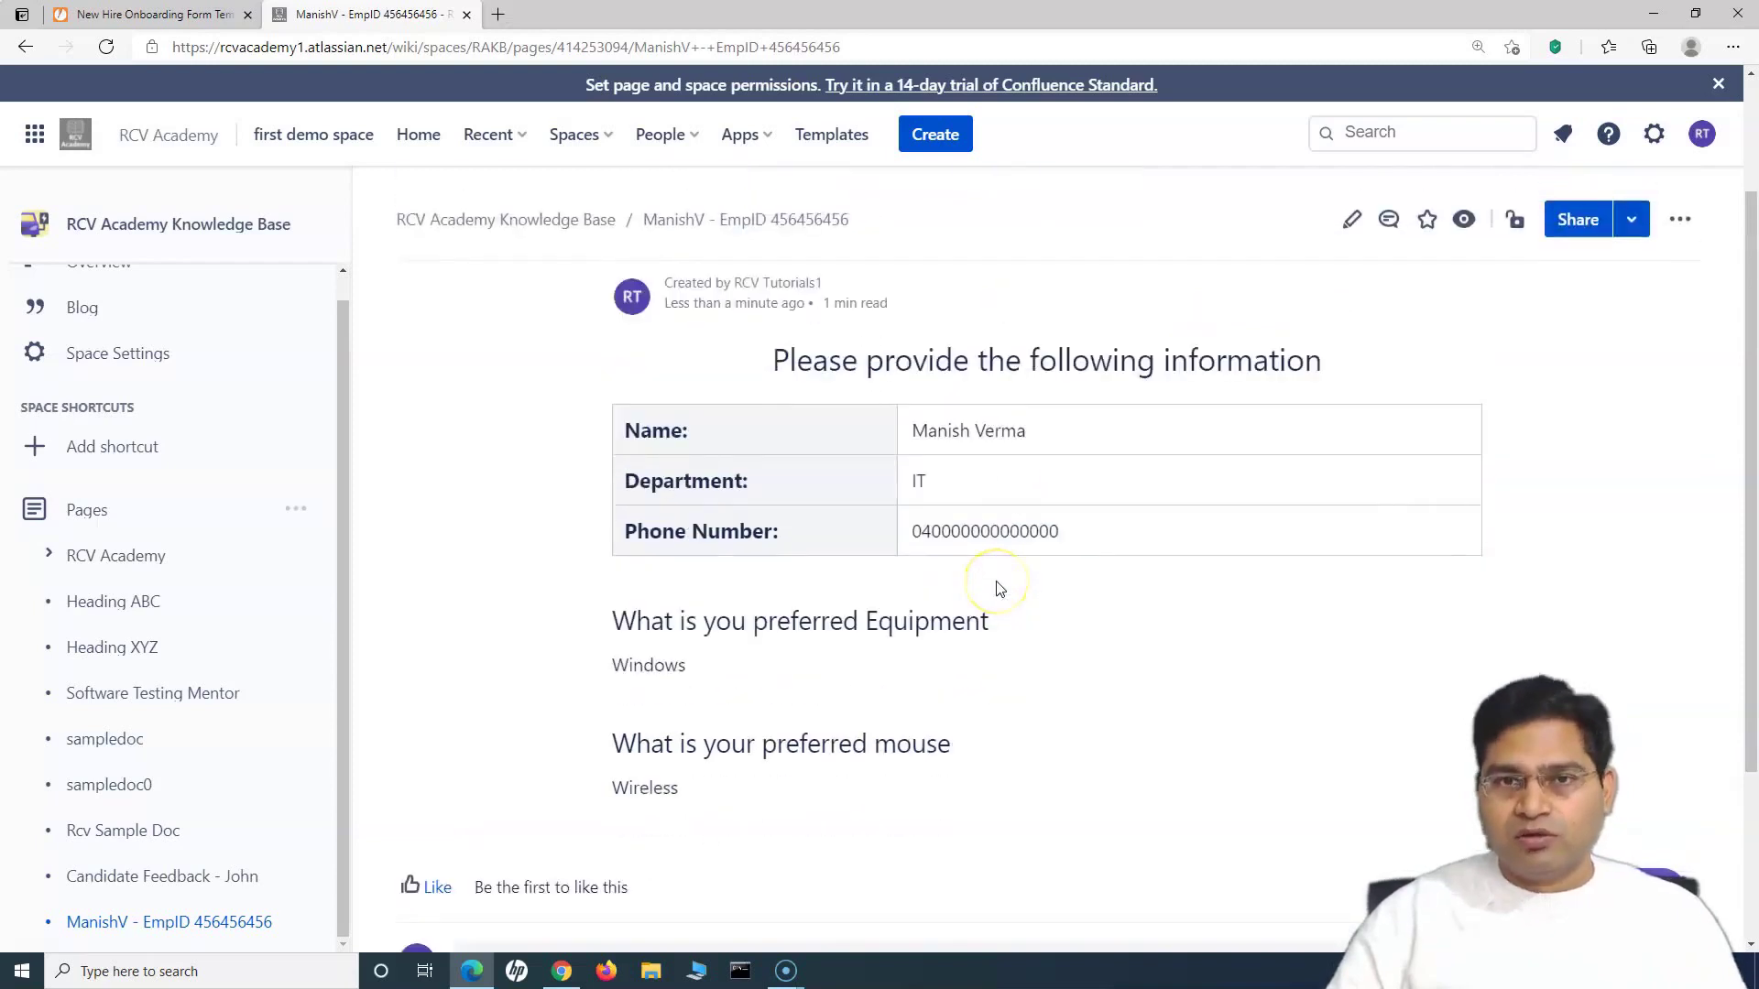